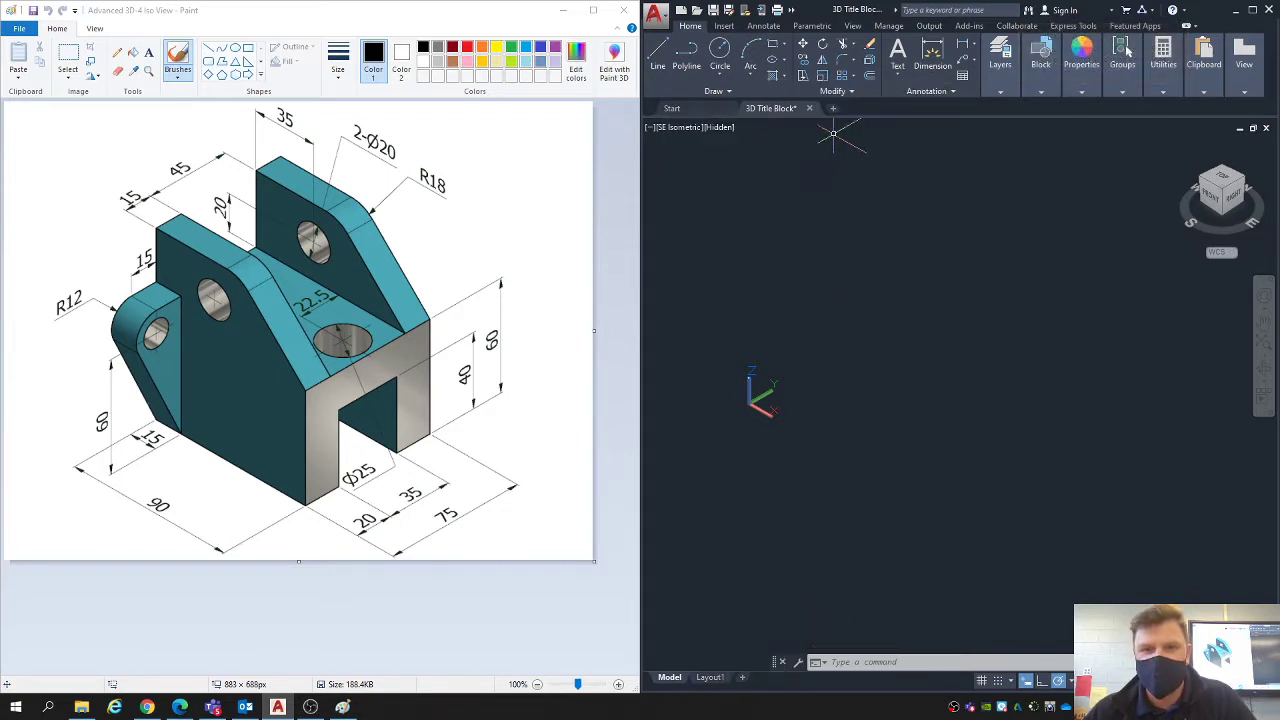
- Look over the four-view title block on Layout1 and return to model space
mouse_move(707, 680)
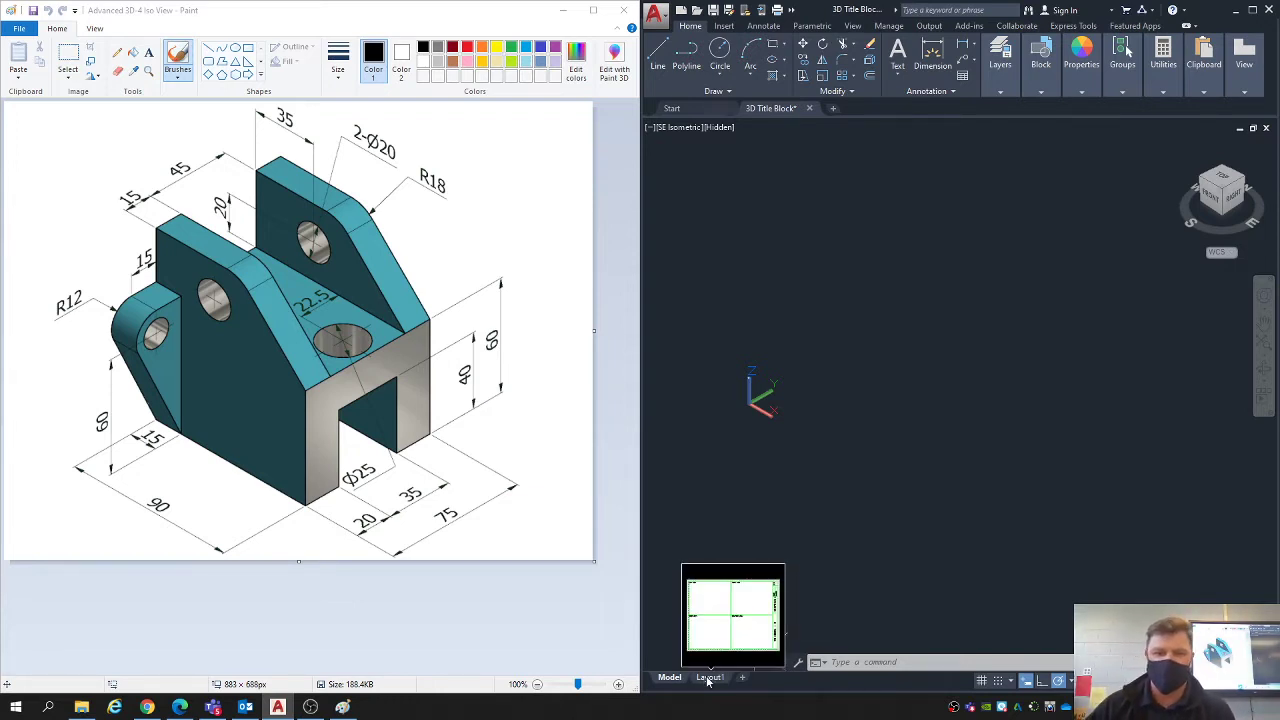
left_click(708, 679)
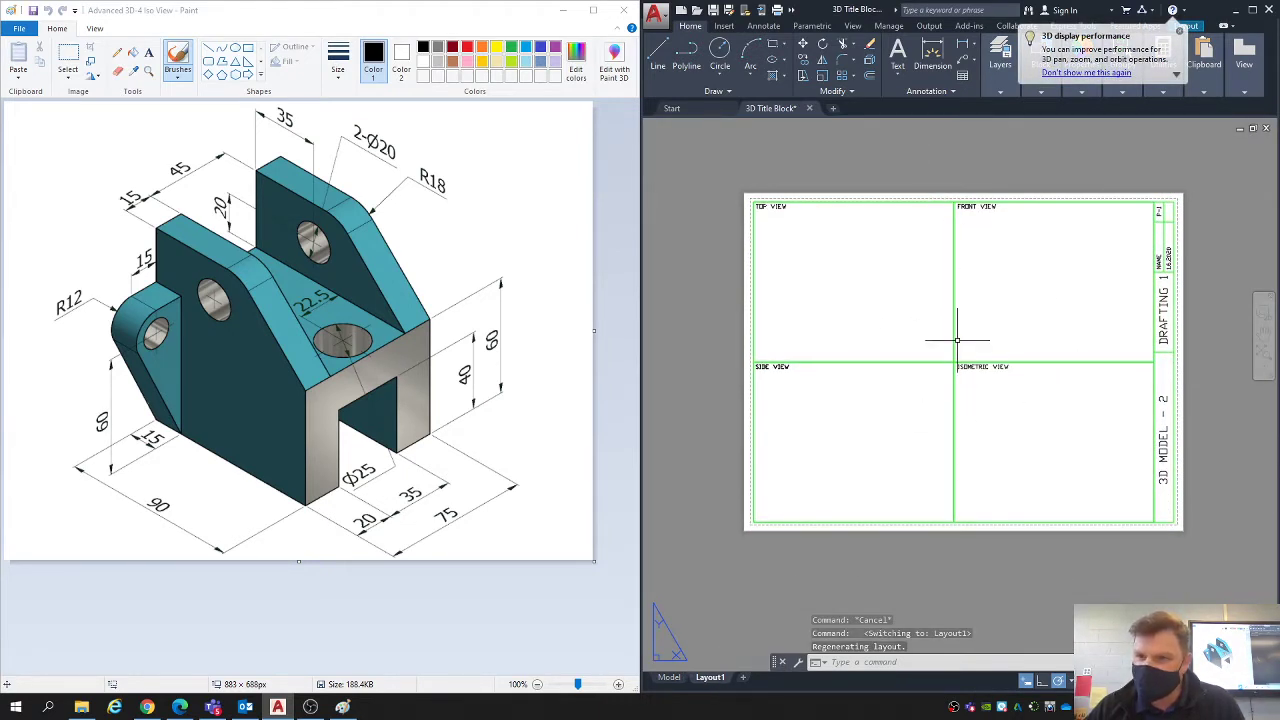
mouse_move(670, 679)
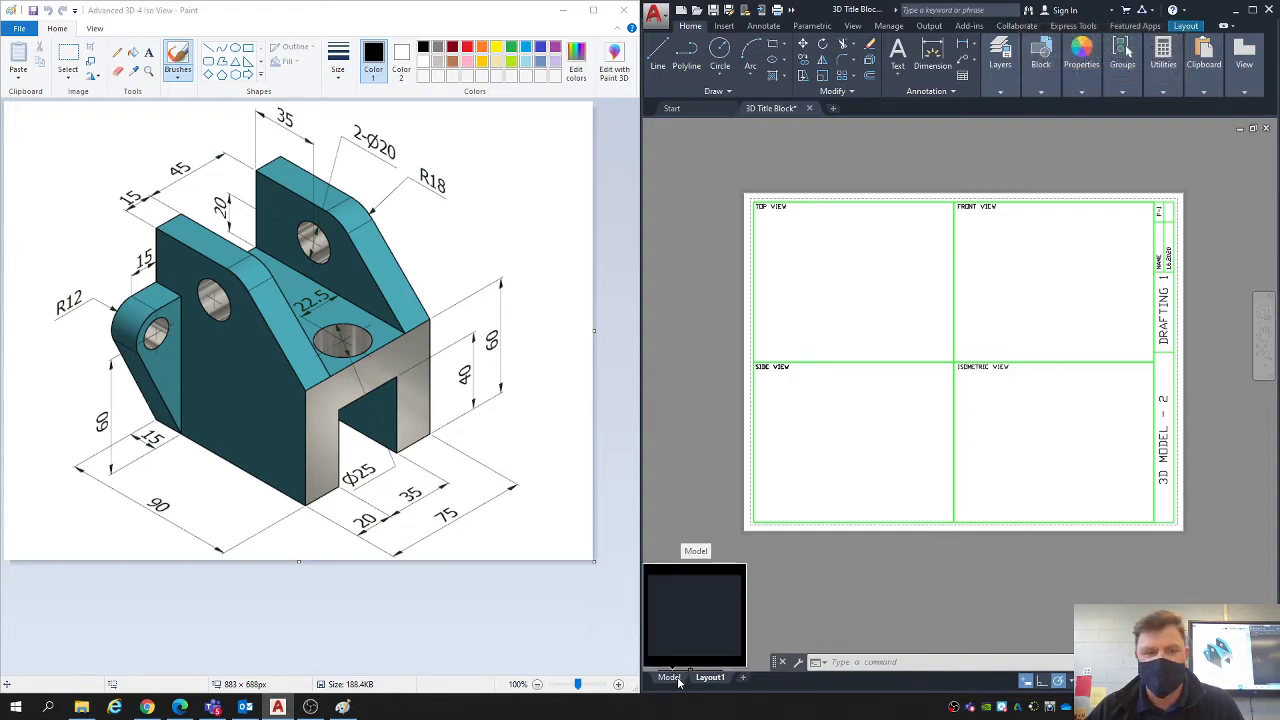
left_click(670, 679)
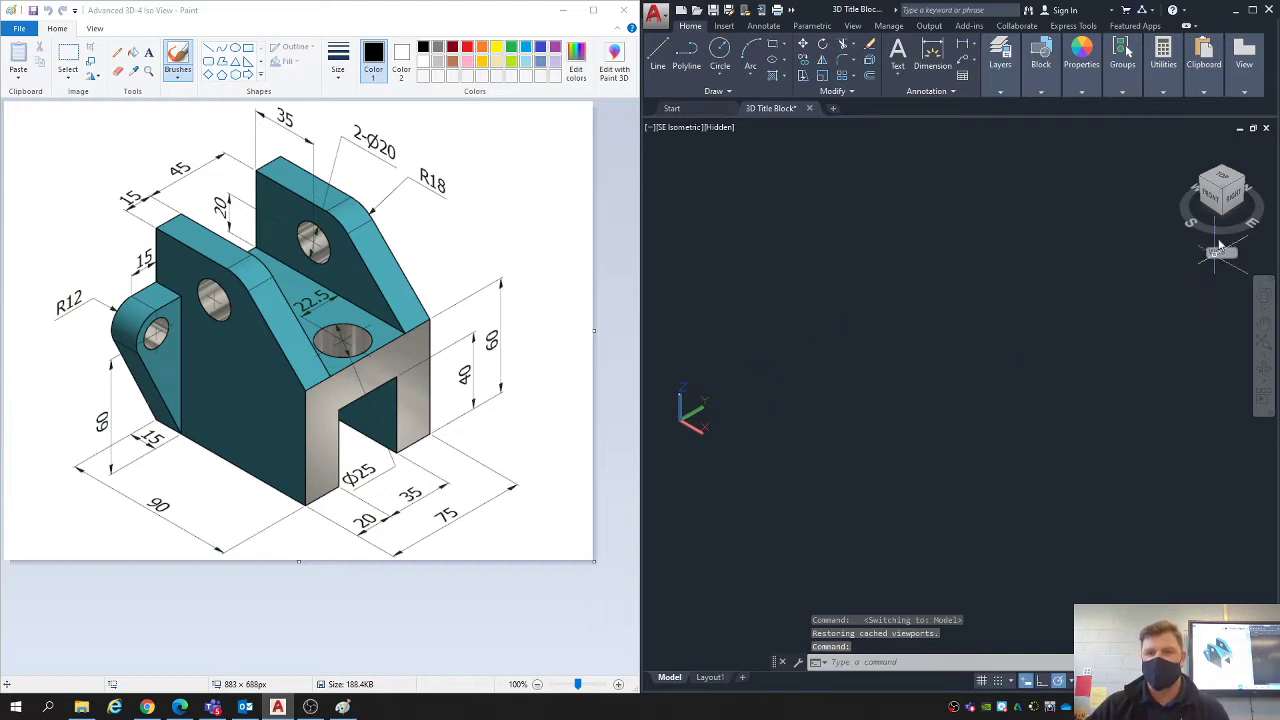
- Set the visual style to Hidden and switch the workspace to 3D Basics
left_click(720, 128)
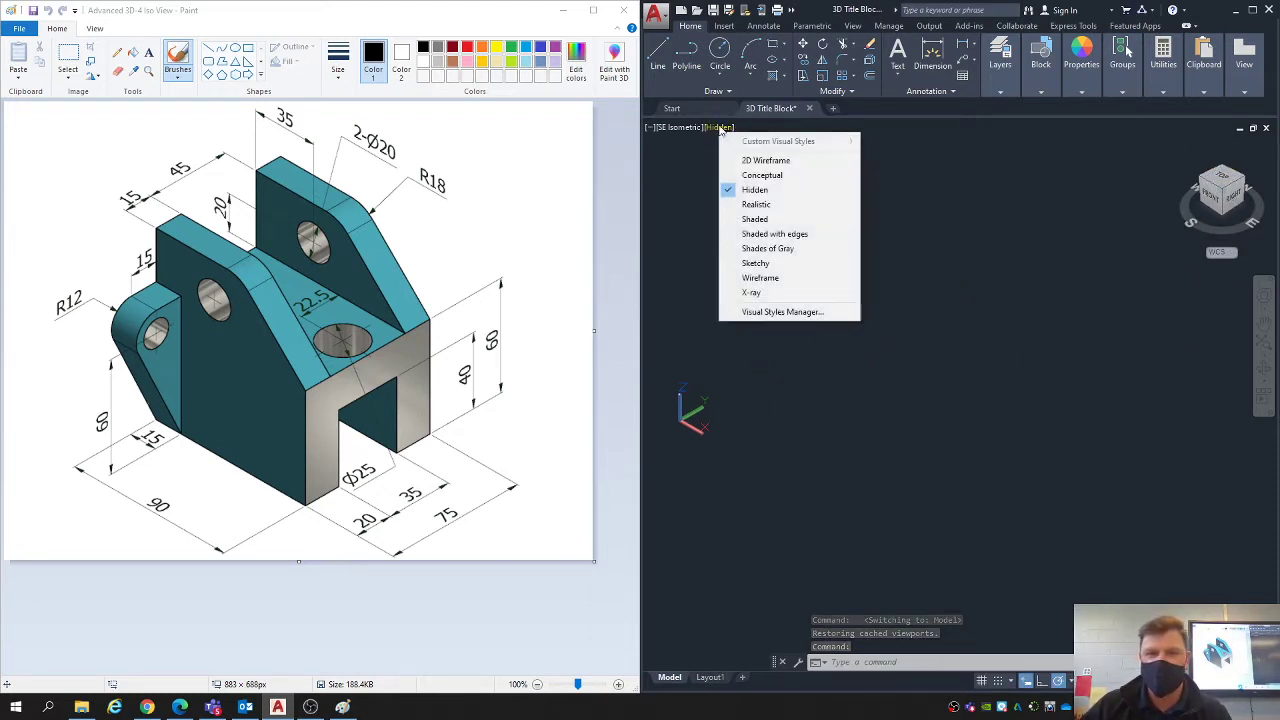
left_click(762, 193)
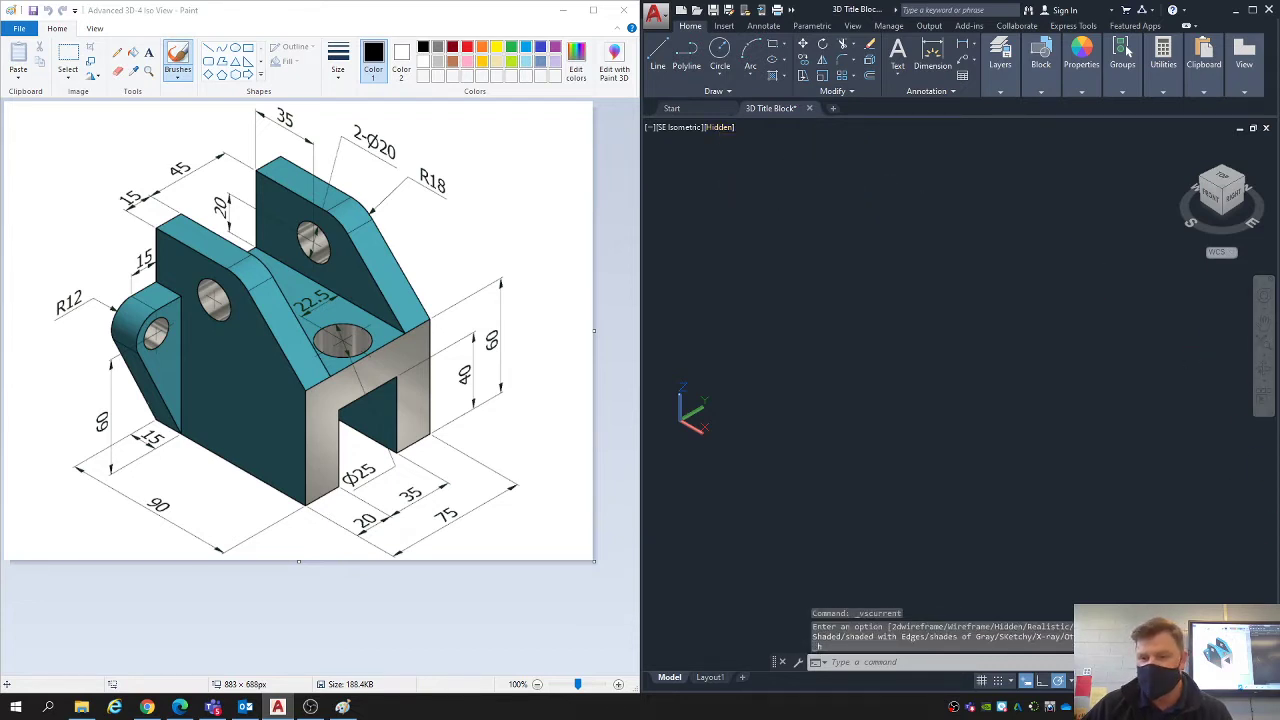
left_click(1190, 680)
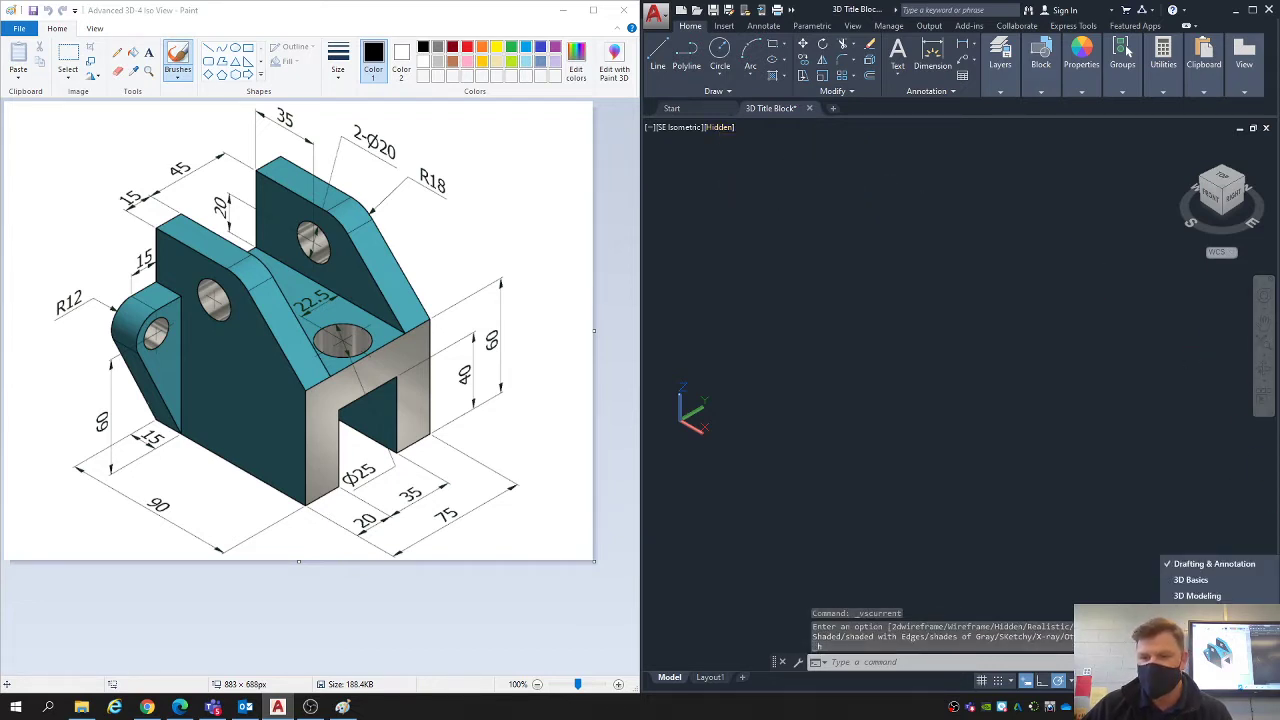
left_click(1201, 579)
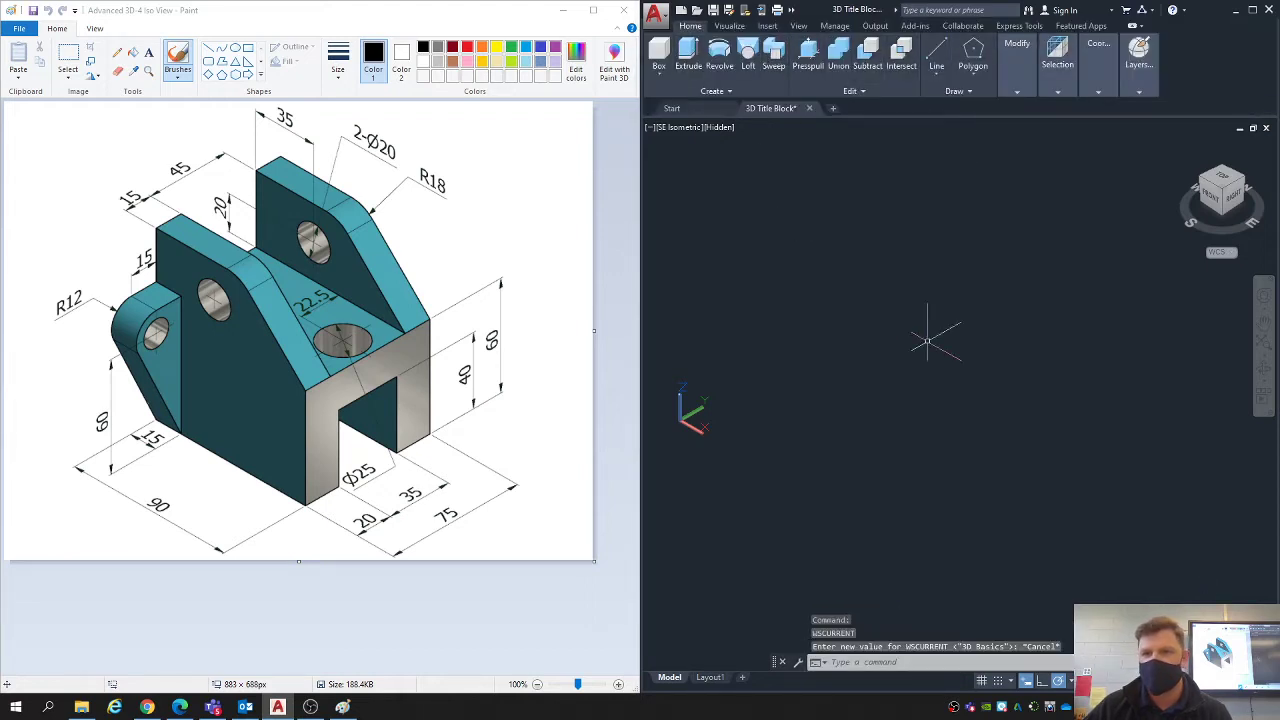
- Orient the model space to the southeast isometric view and turn on Ortho mode, with isometric drafting set to Orthographic
mouse_move(1007, 292)
middle_mouse_down()
mouse_move(983, 306)
mouse_move(985, 286)
middle_mouse_up()
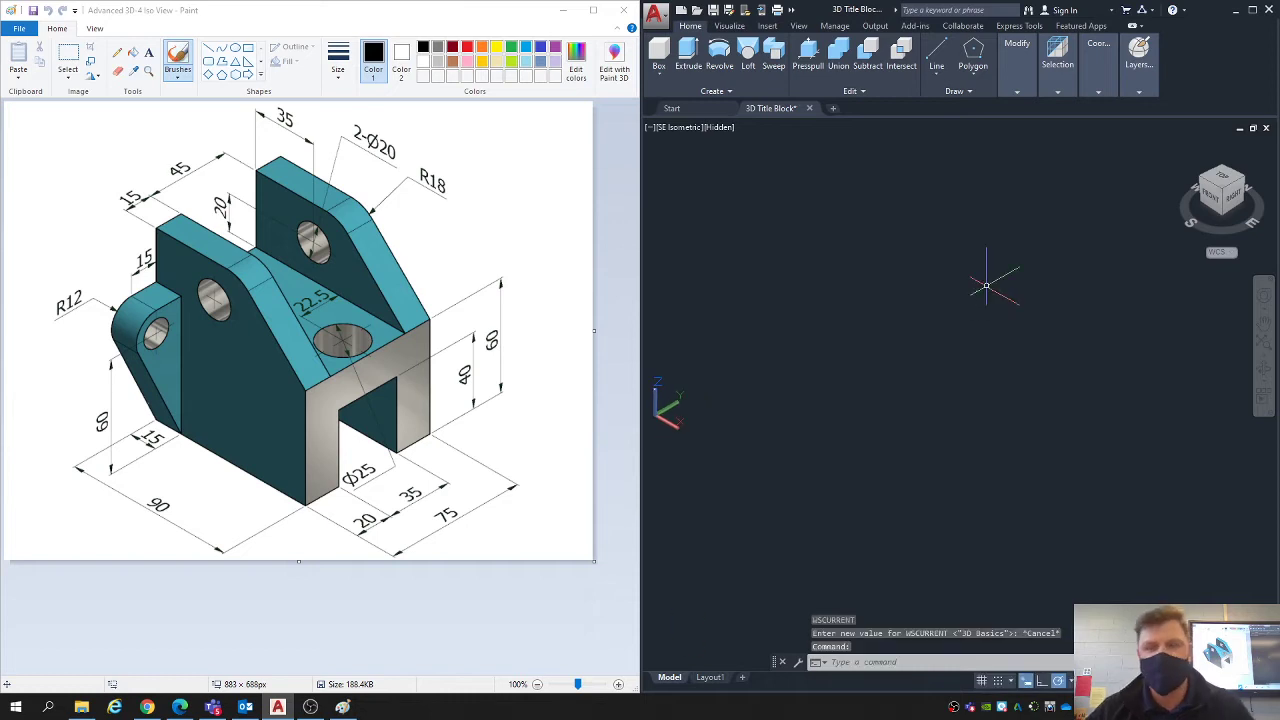
left_click(1222, 195)
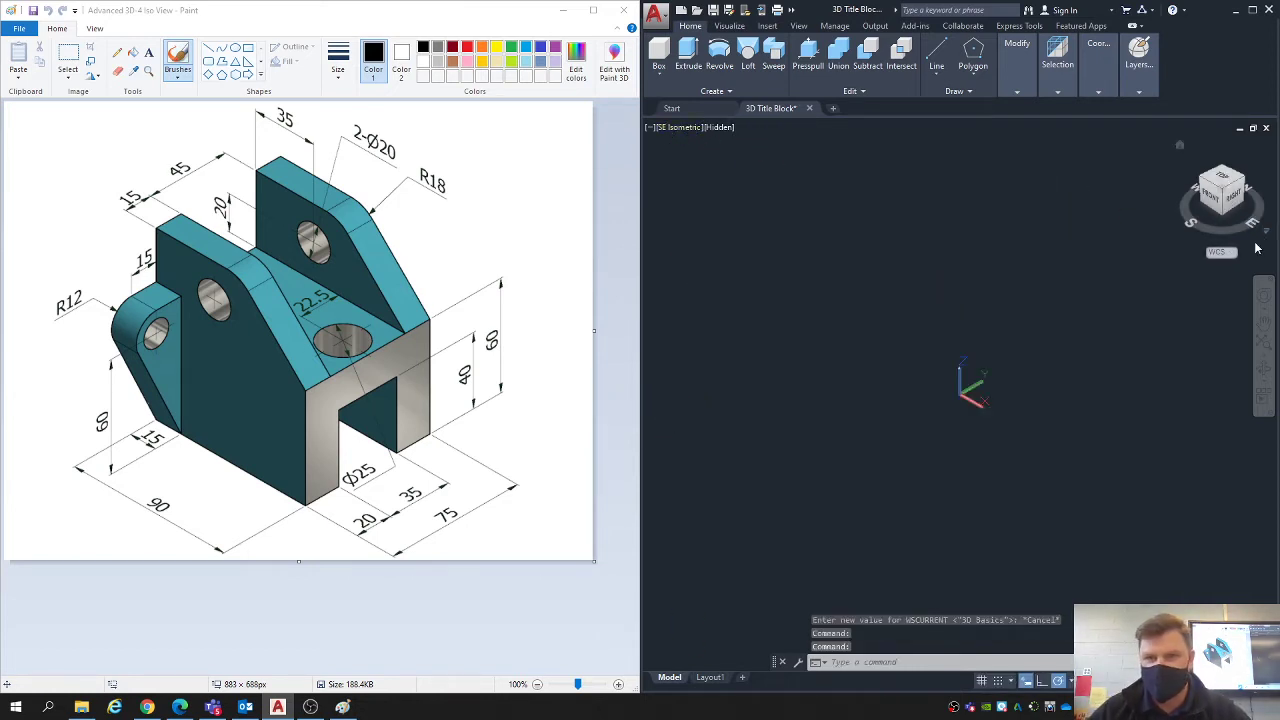
left_click(1218, 189)
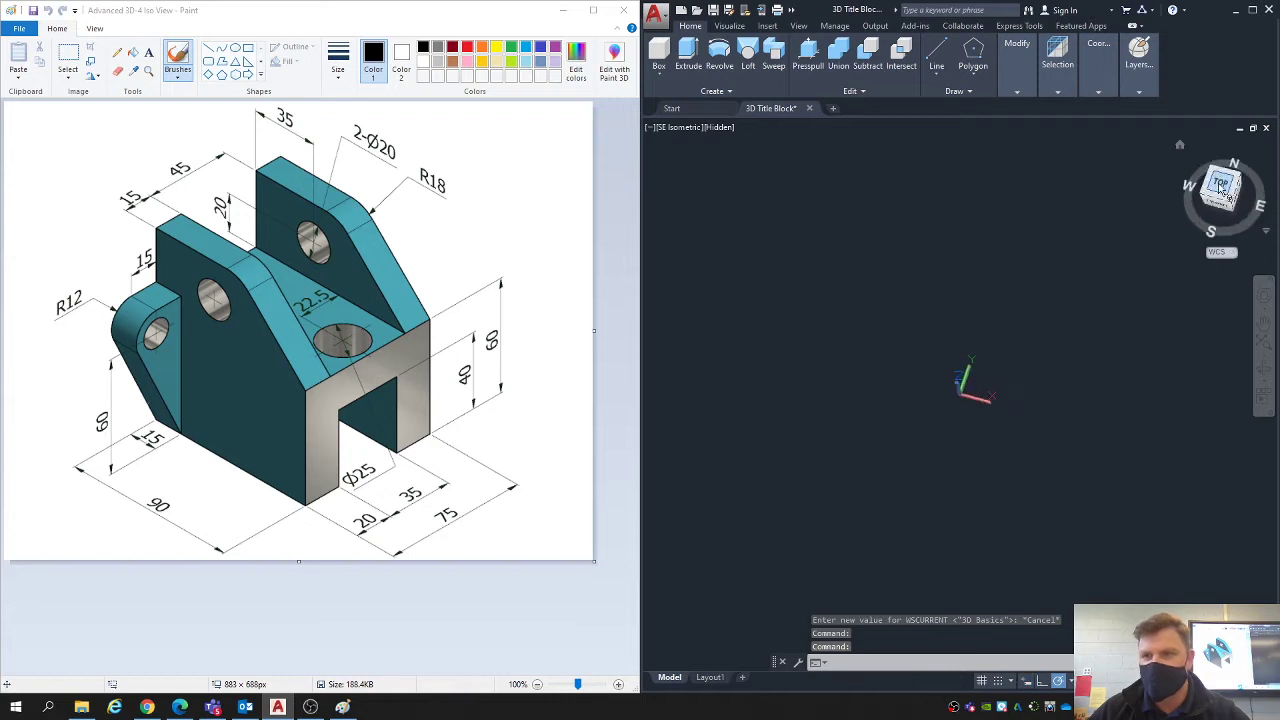
left_click(1241, 207)
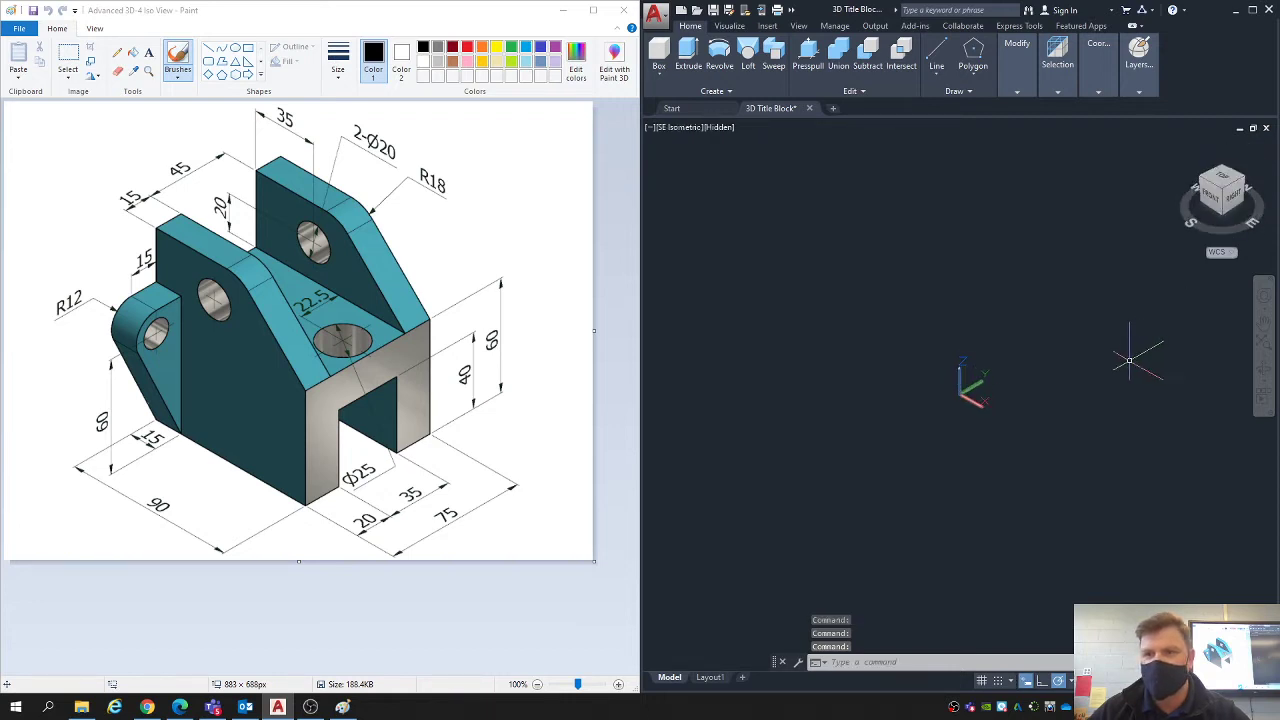
left_click(1041, 681)
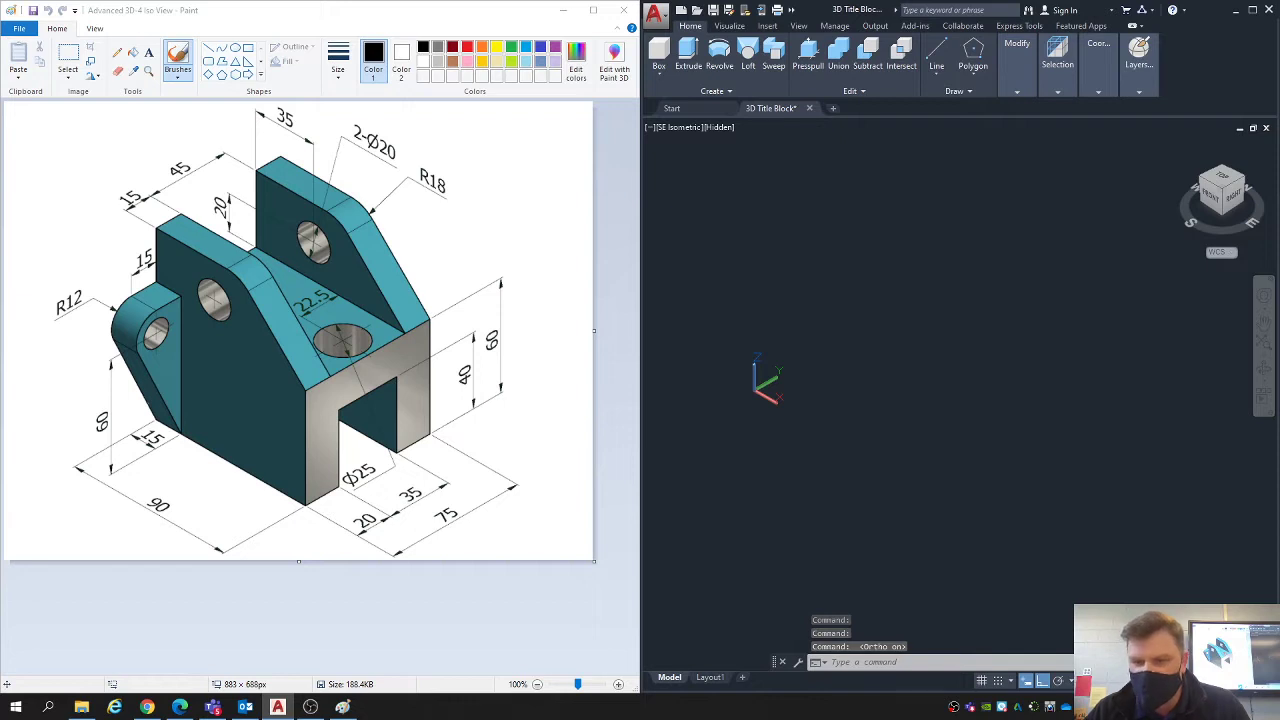
left_click(1086, 681)
left_click(1086, 681)
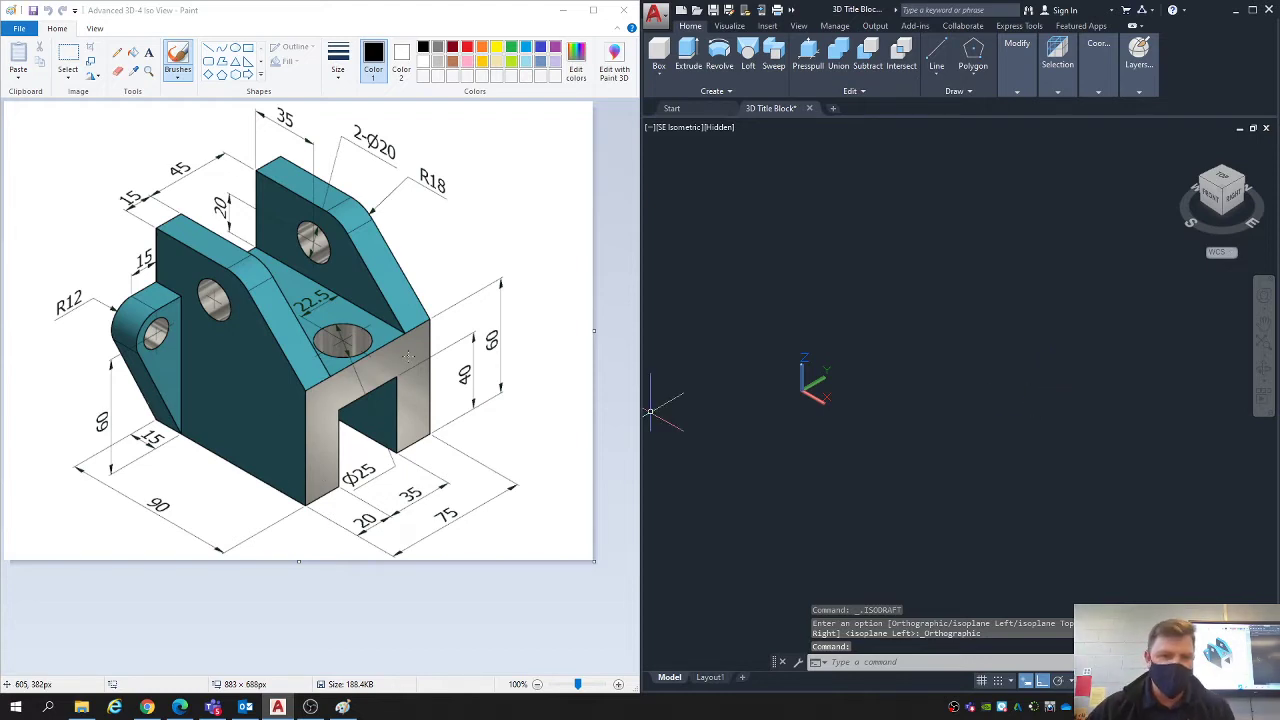
left_click(183, 75)
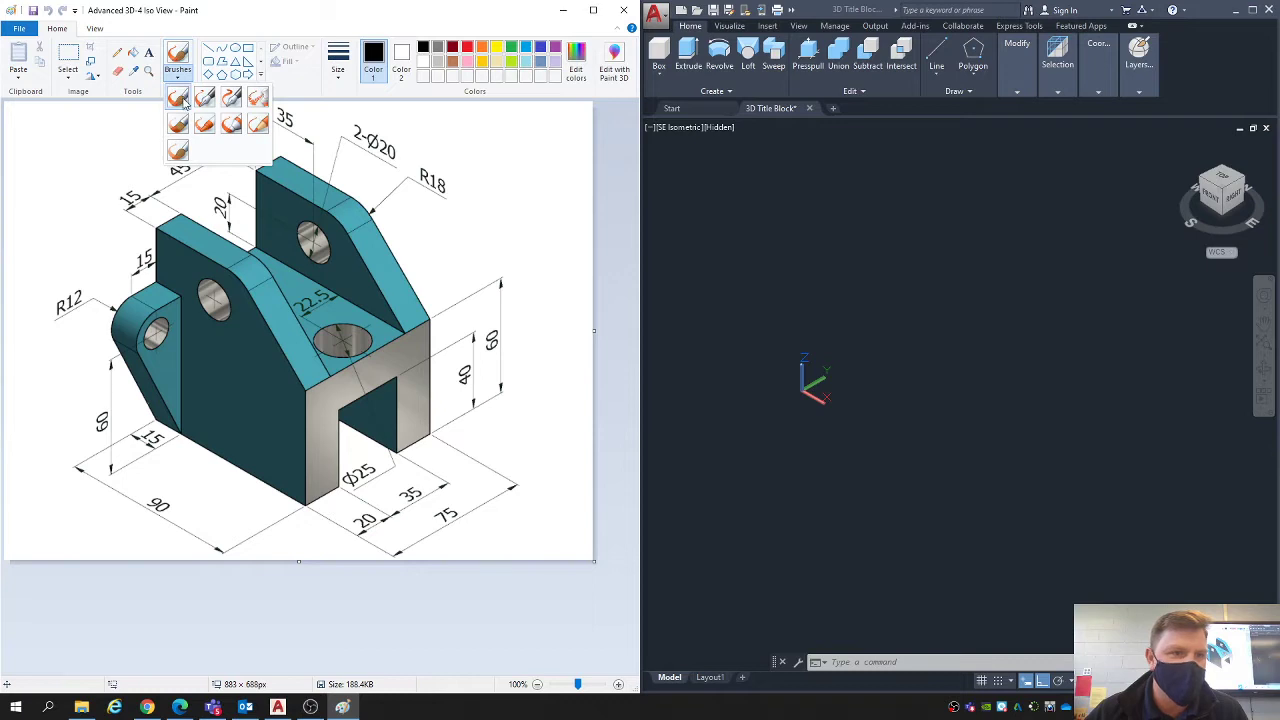
left_click(183, 100)
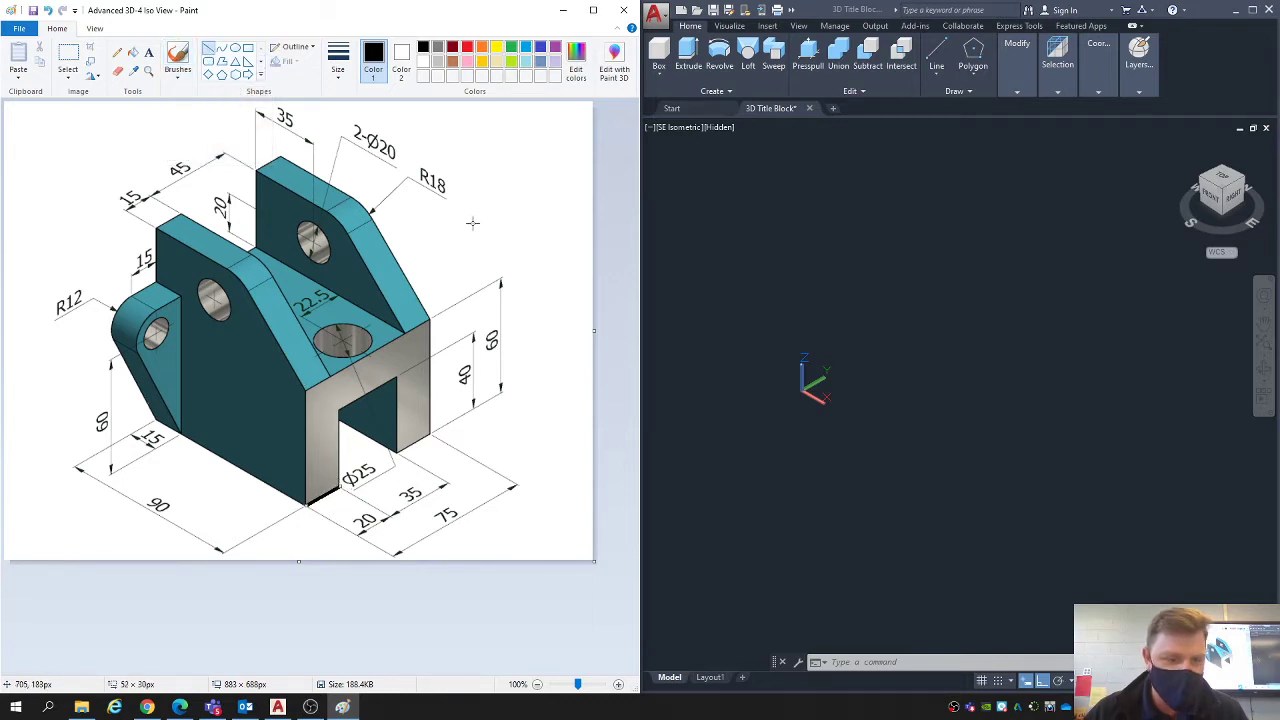
key("ctrl+z")
- In Paint, trace the outline of the bracket's U-shaped end face on the reference image with orange straight lines
left_click(481, 47)
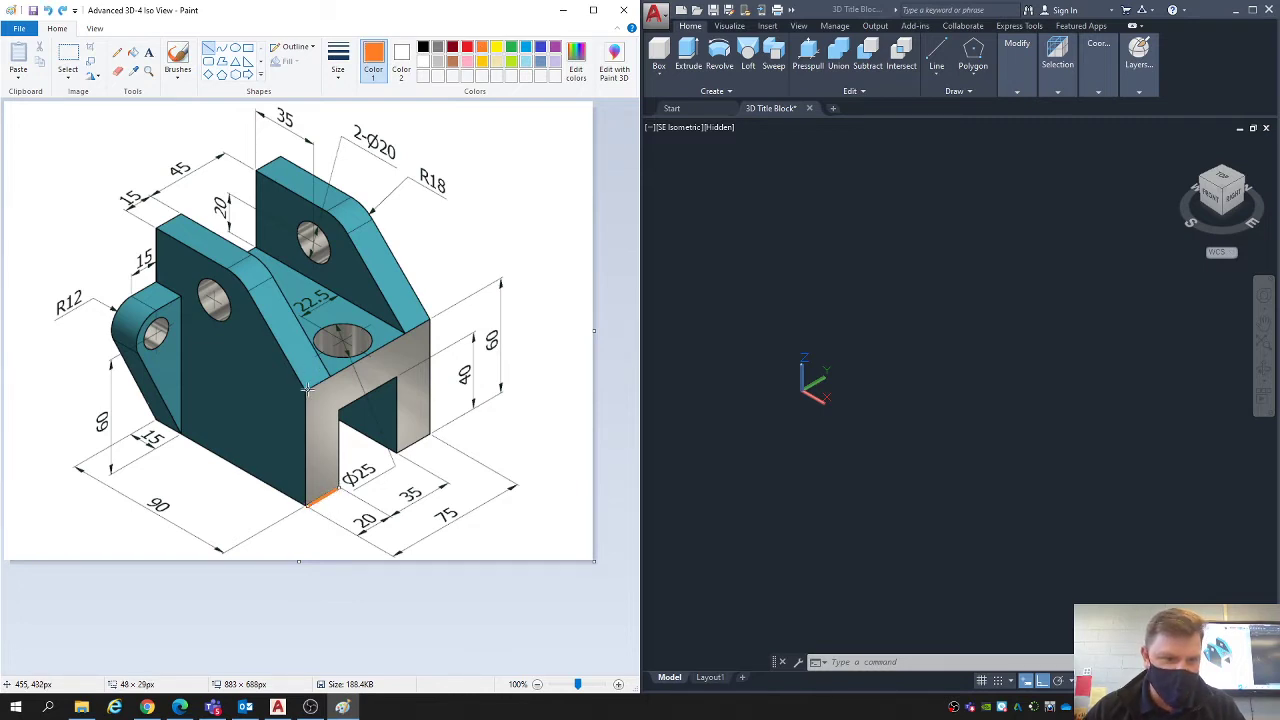
left_click_drag(307, 390, 308, 497)
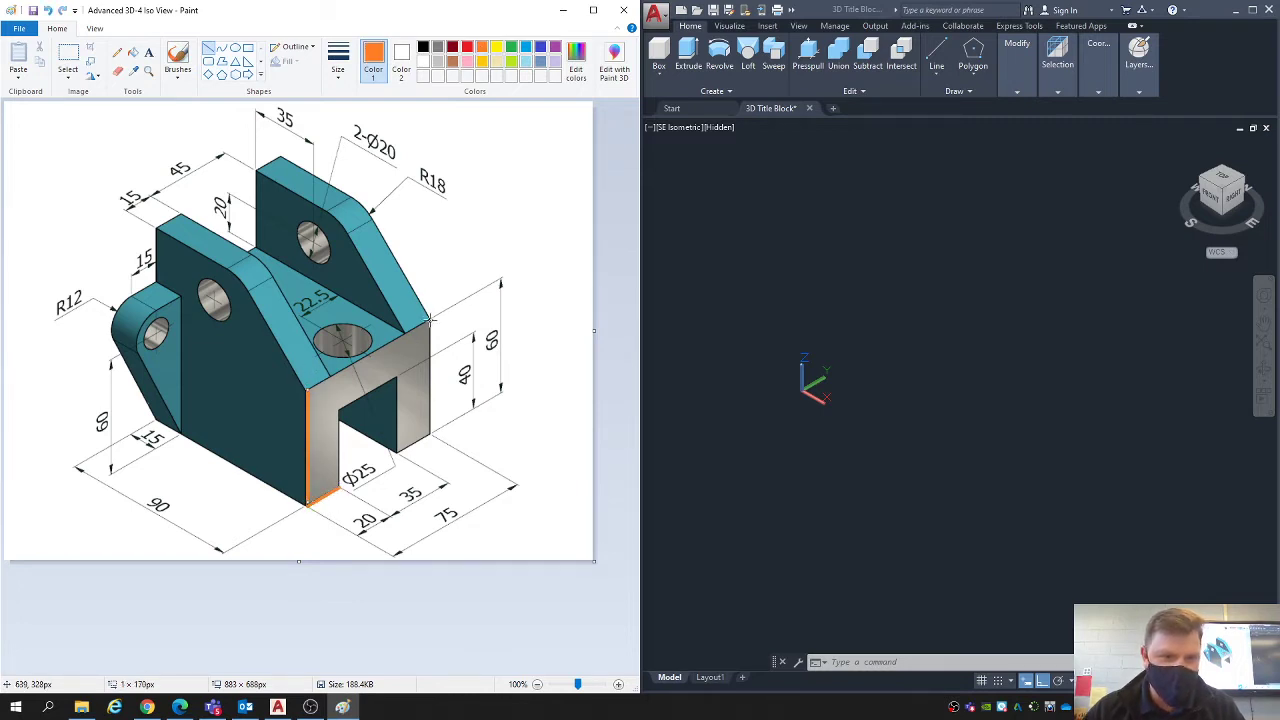
left_click_drag(430, 320, 308, 389)
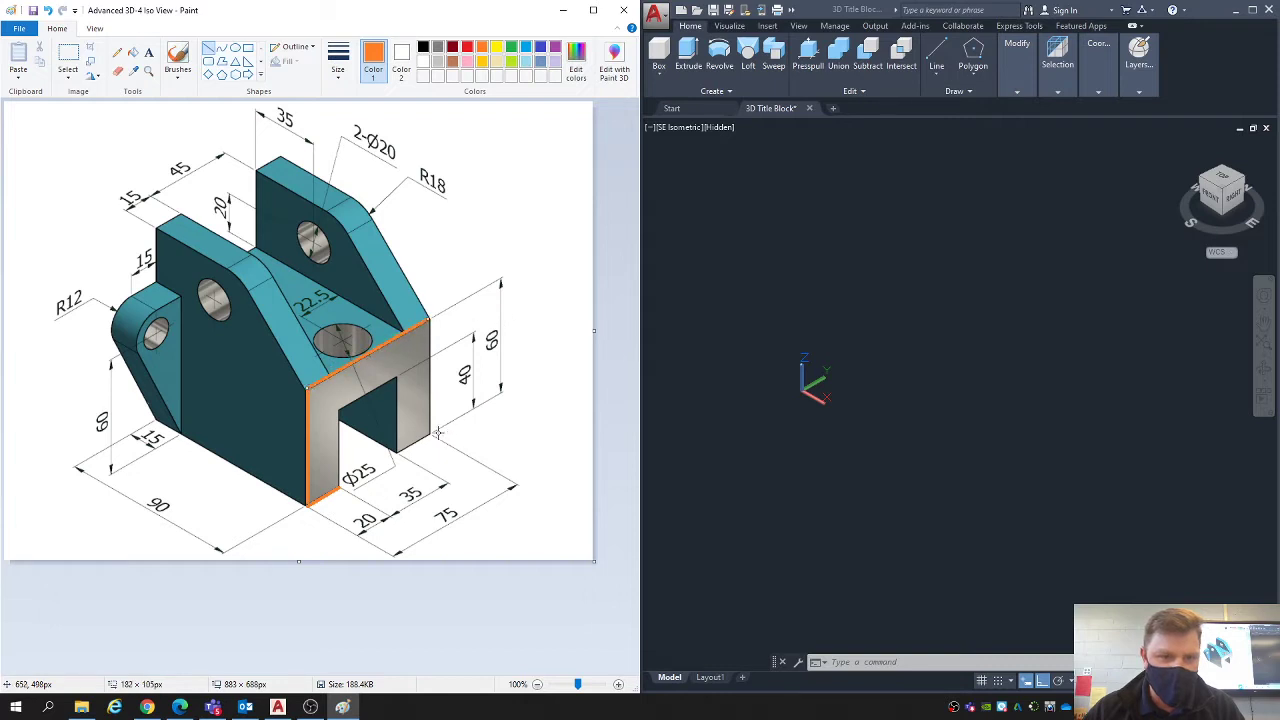
left_click_drag(430, 433, 426, 322)
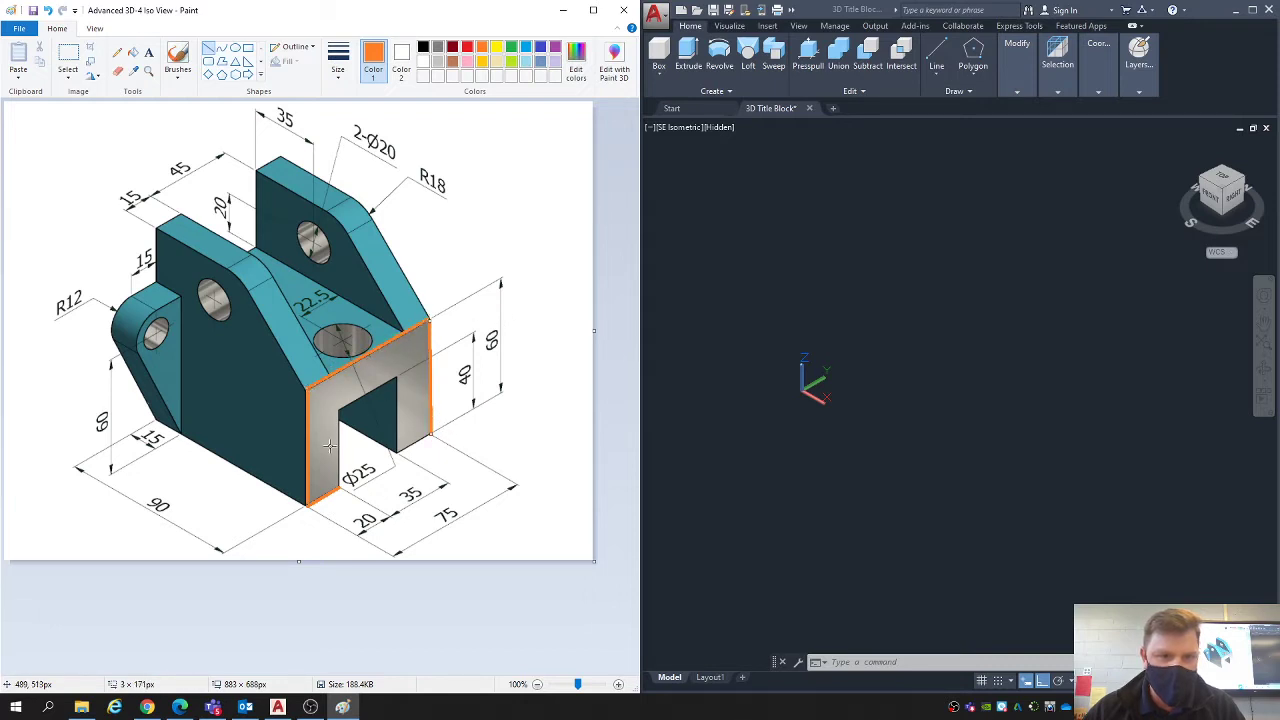
left_click_drag(341, 412, 340, 483)
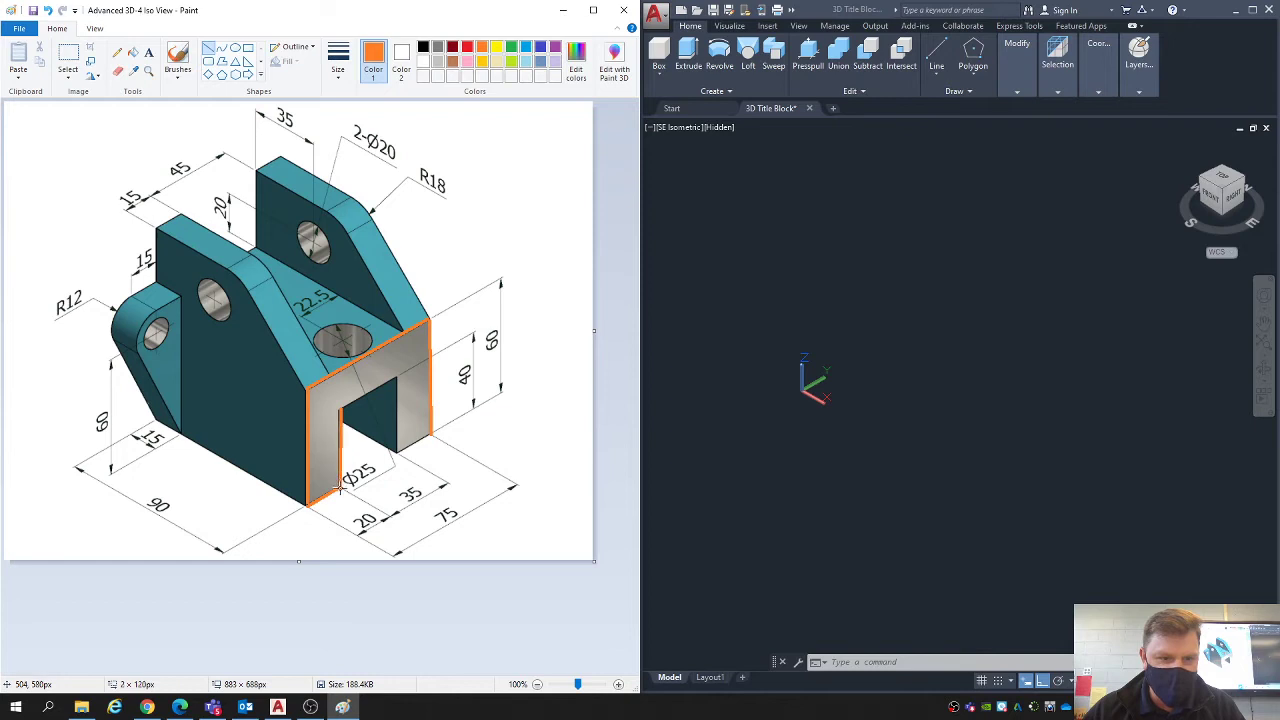
left_click_drag(395, 380, 340, 410)
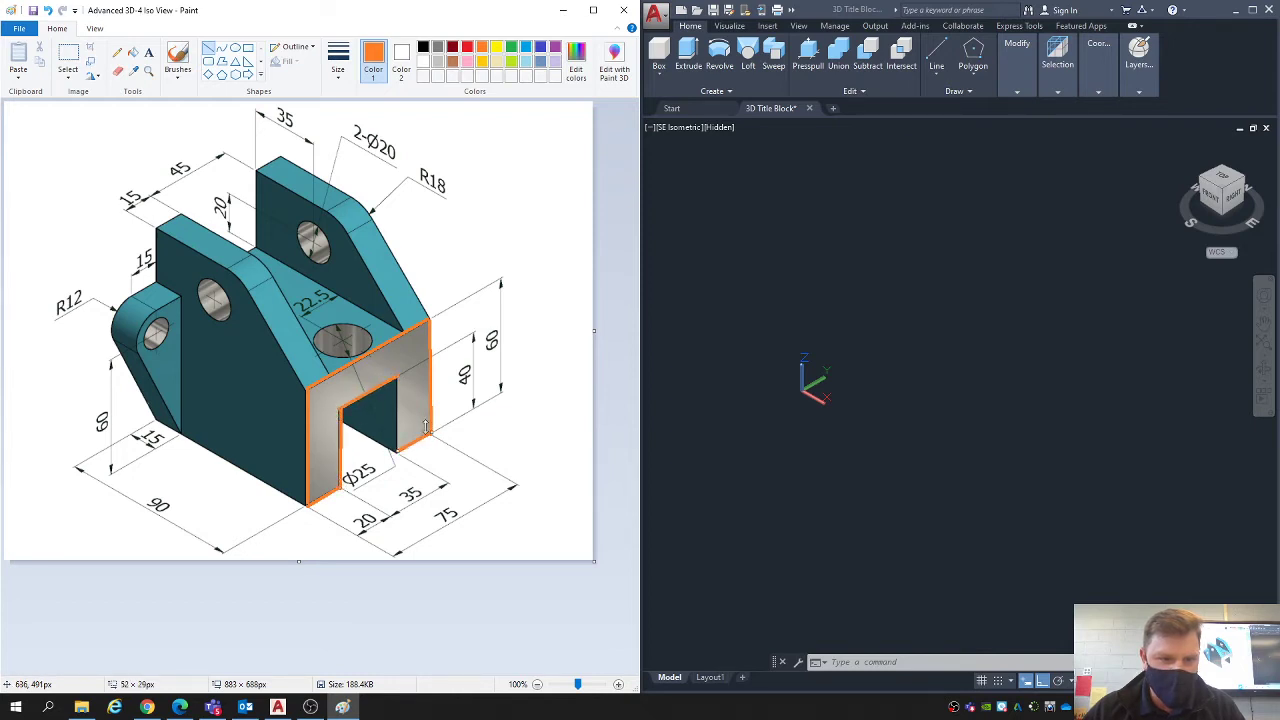
left_click_drag(396, 378, 396, 450)
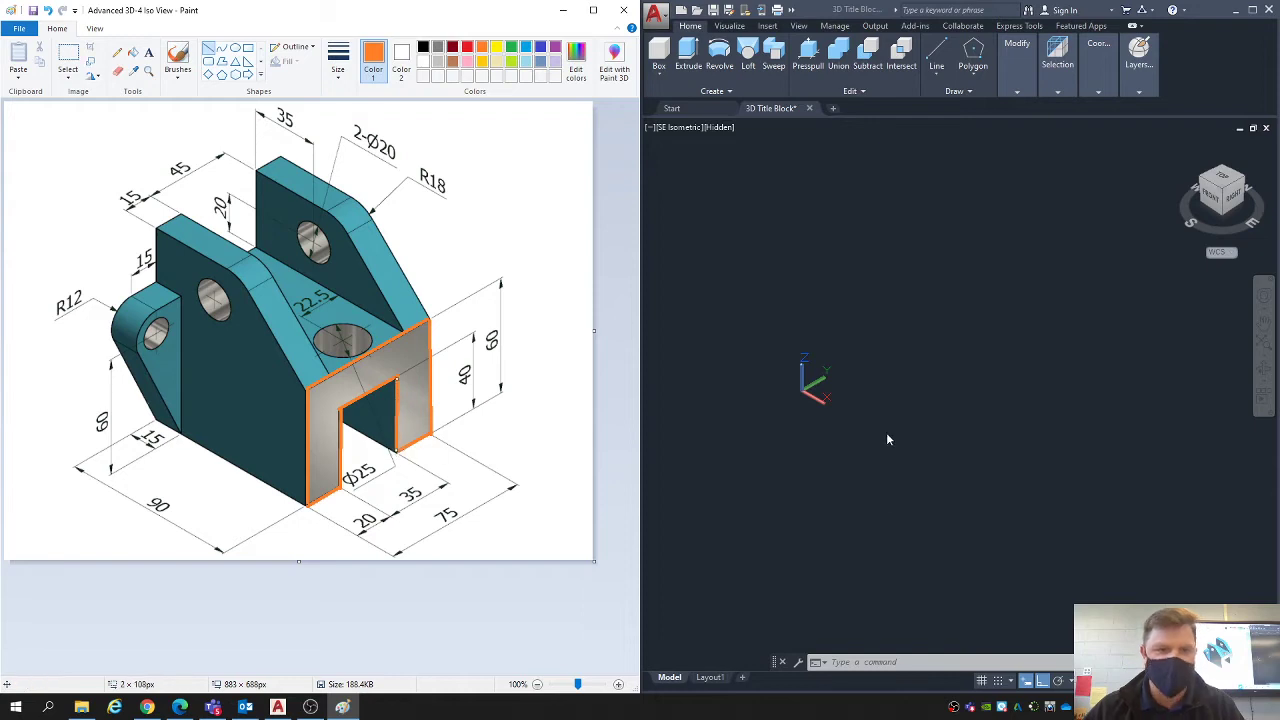
- In AutoCAD, start the end-face profile in empty model space with a vertical line 60 units upward
left_click(914, 336)
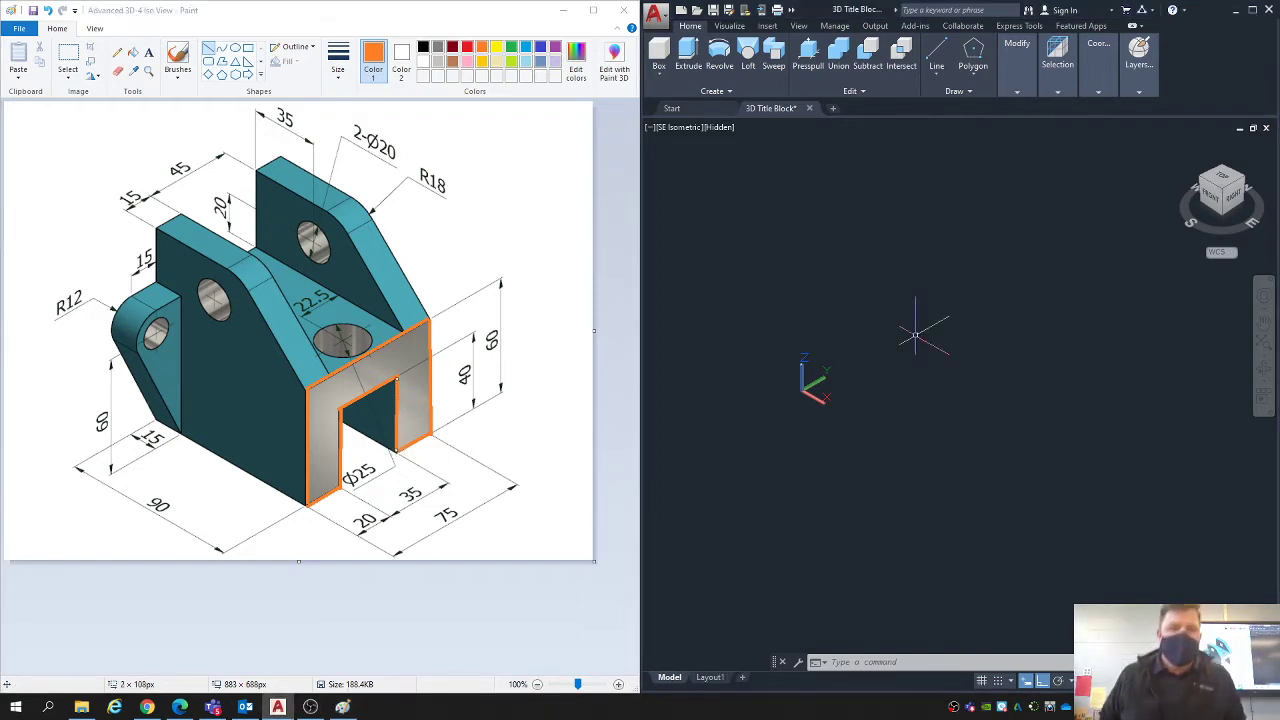
middle_click_drag(892, 412, 866, 358)
key("Return")
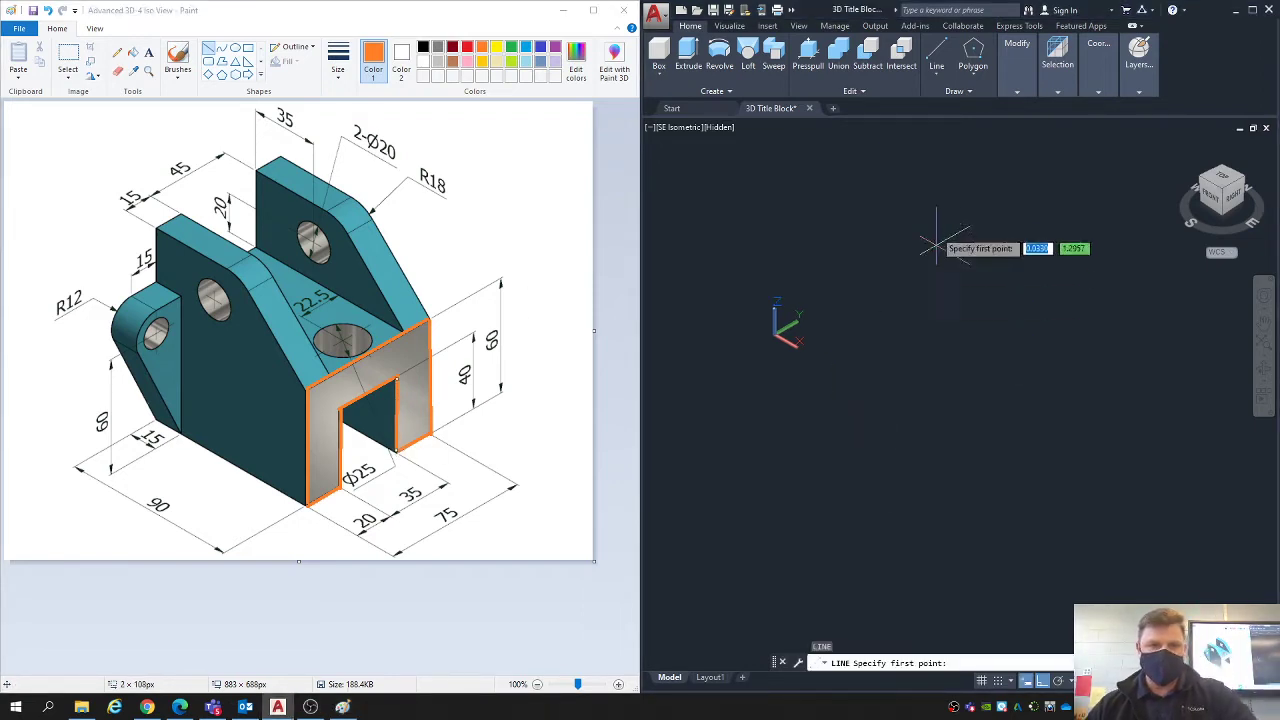
left_click(954, 451)
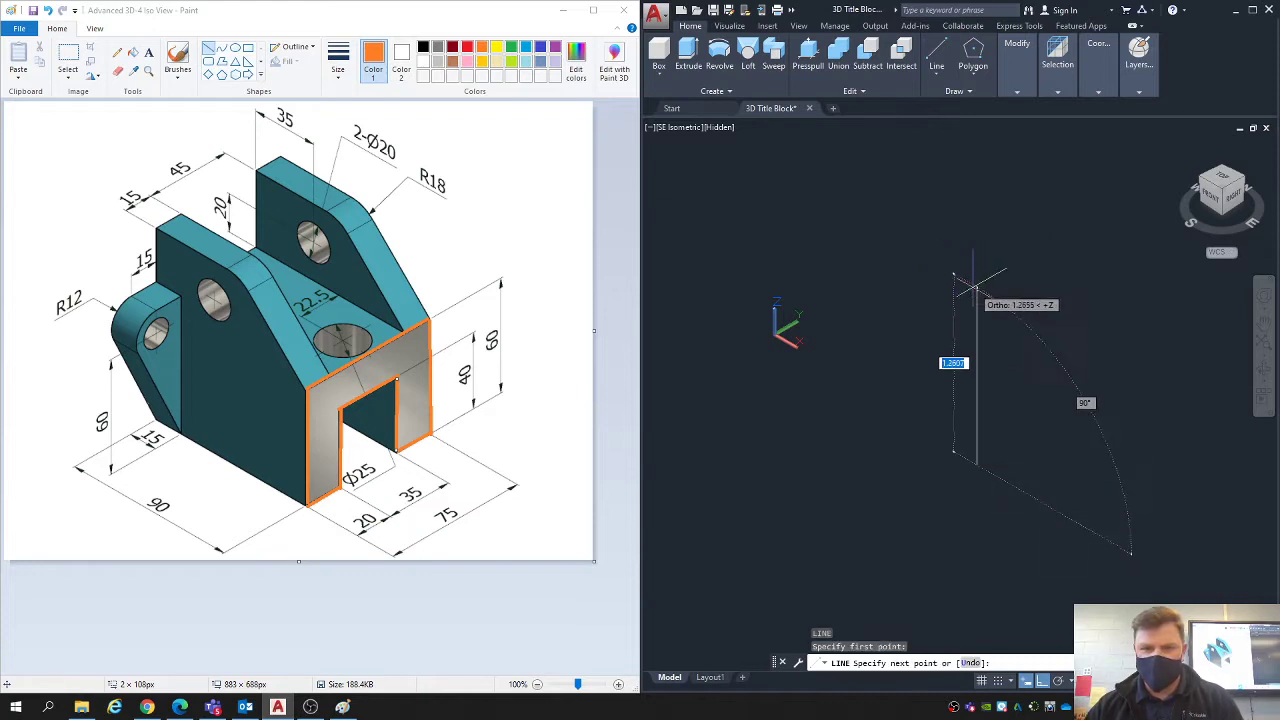
middle_click_drag(977, 298, 933, 239)
scroll(933, 239, "down", 3)
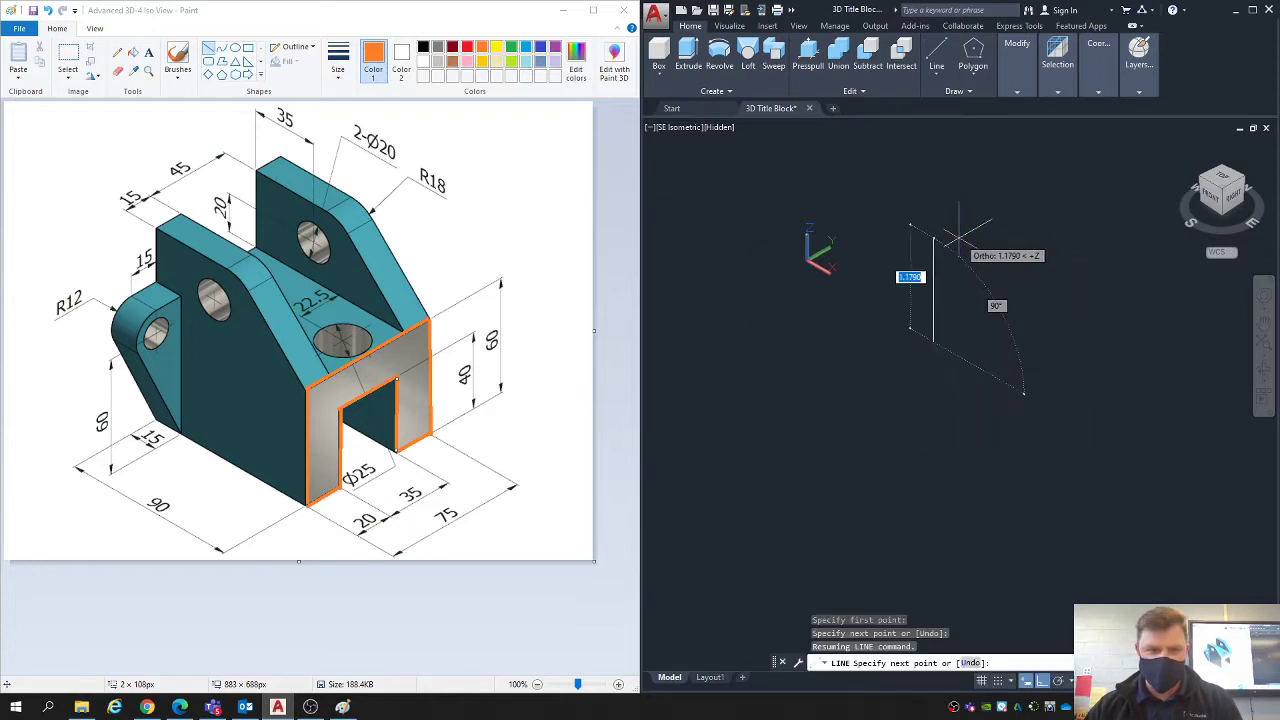
type("60")
key("Return")
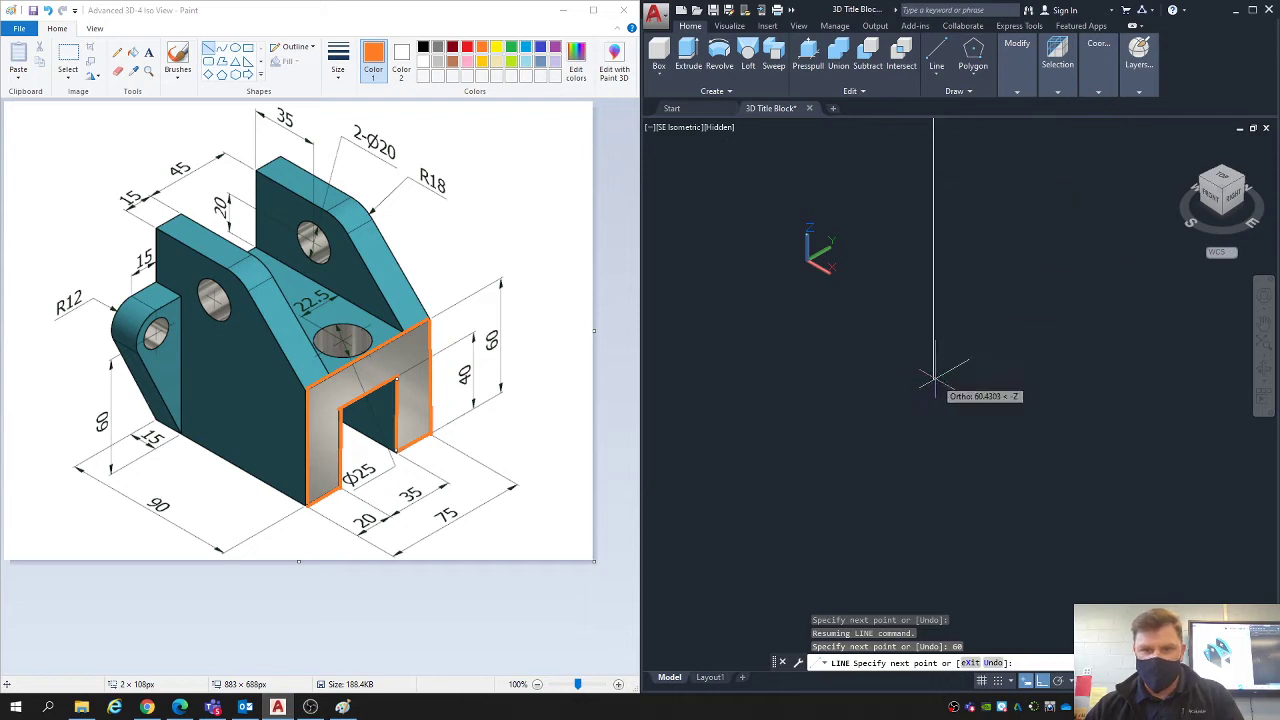
- Continue the profile with a 75-unit top edge along the Y axis and a 60-unit edge straight down
scroll(957, 321, "down", 10)
scroll(985, 290, "up", 5)
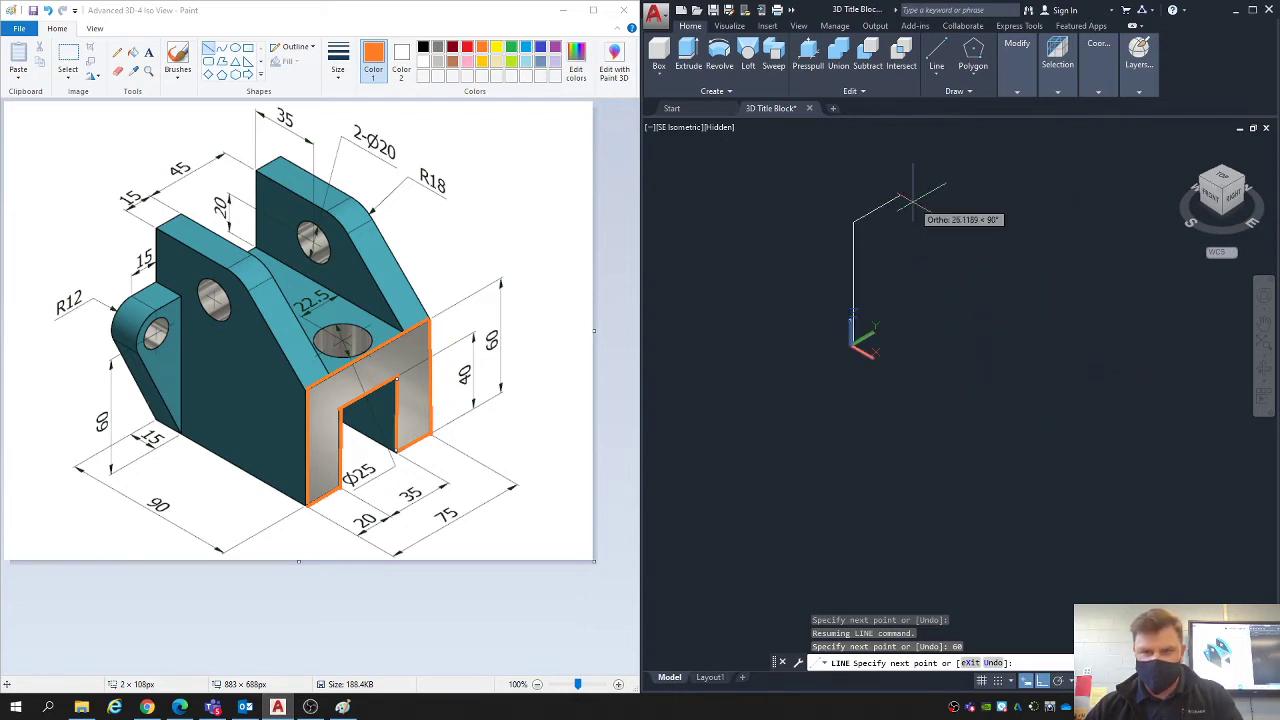
type("75")
key("Return")
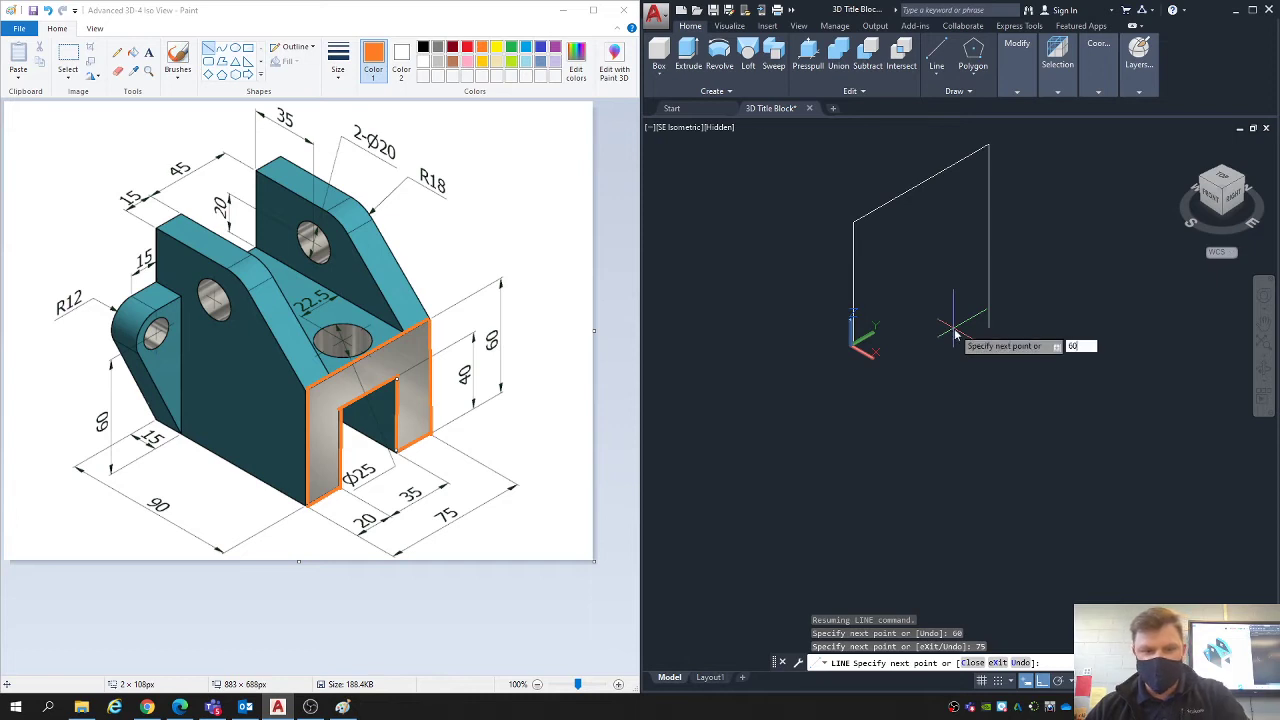
type("60")
key("Return")
- Complete the U-shaped profile with lines 20 inward, 40 up, 35 across and 40 down, closing it at the start point
type("20")
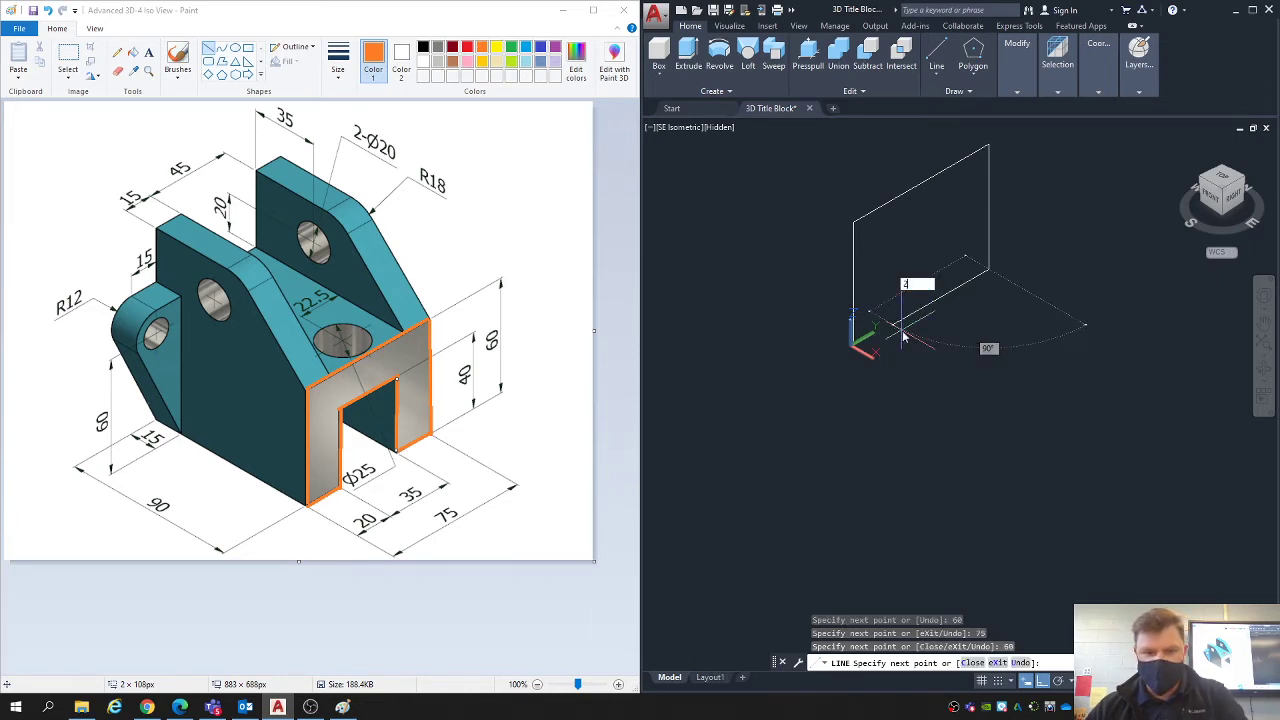
key("Return")
type("40")
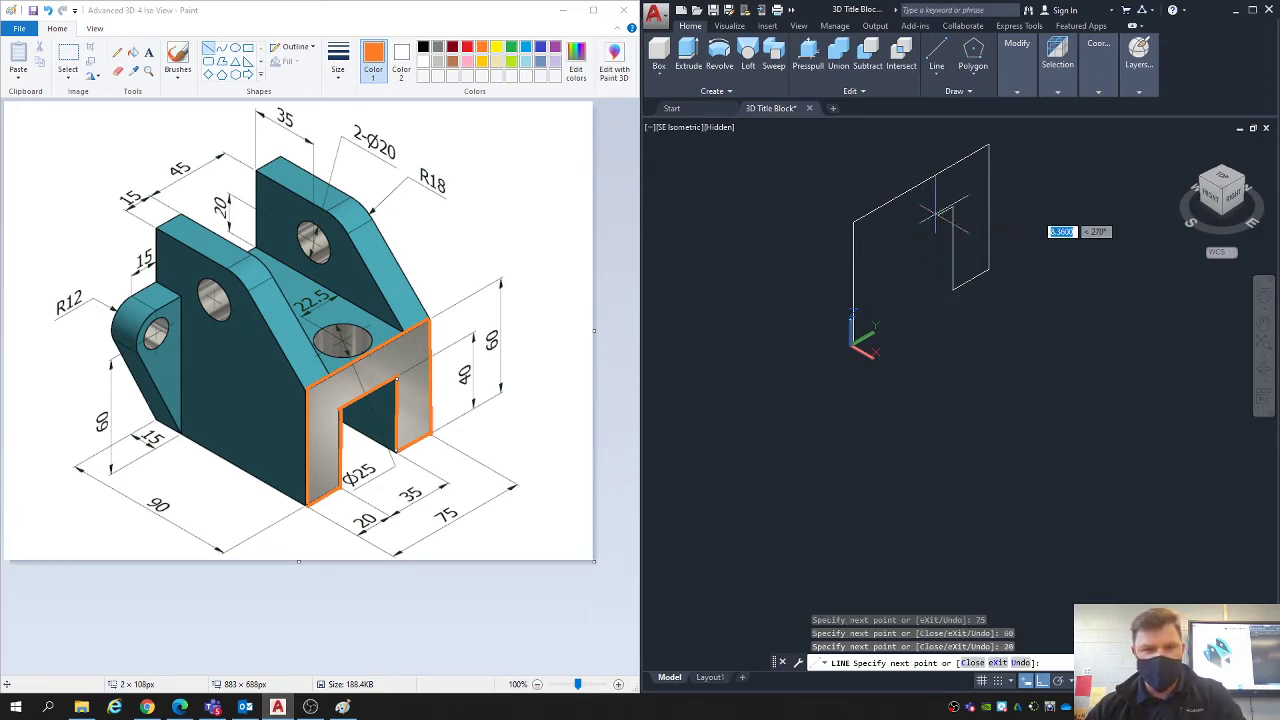
key("Return")
type("35")
key("Return")
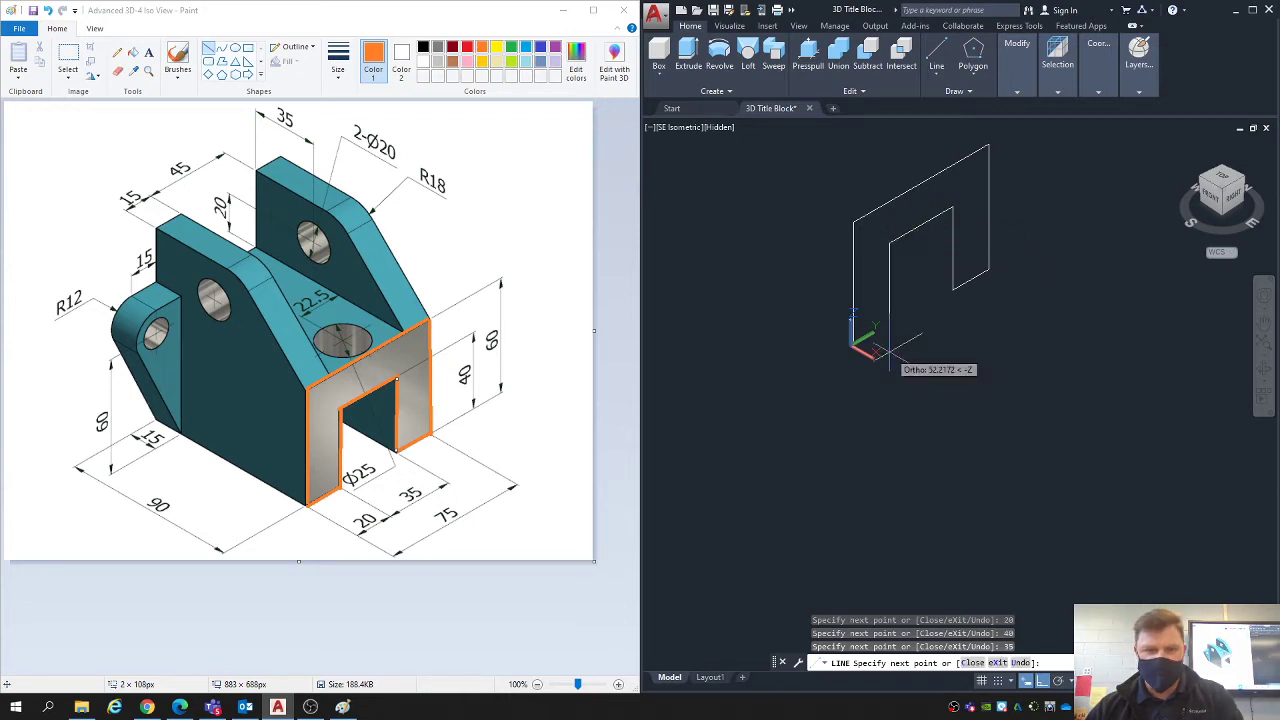
type("40")
key("Return")
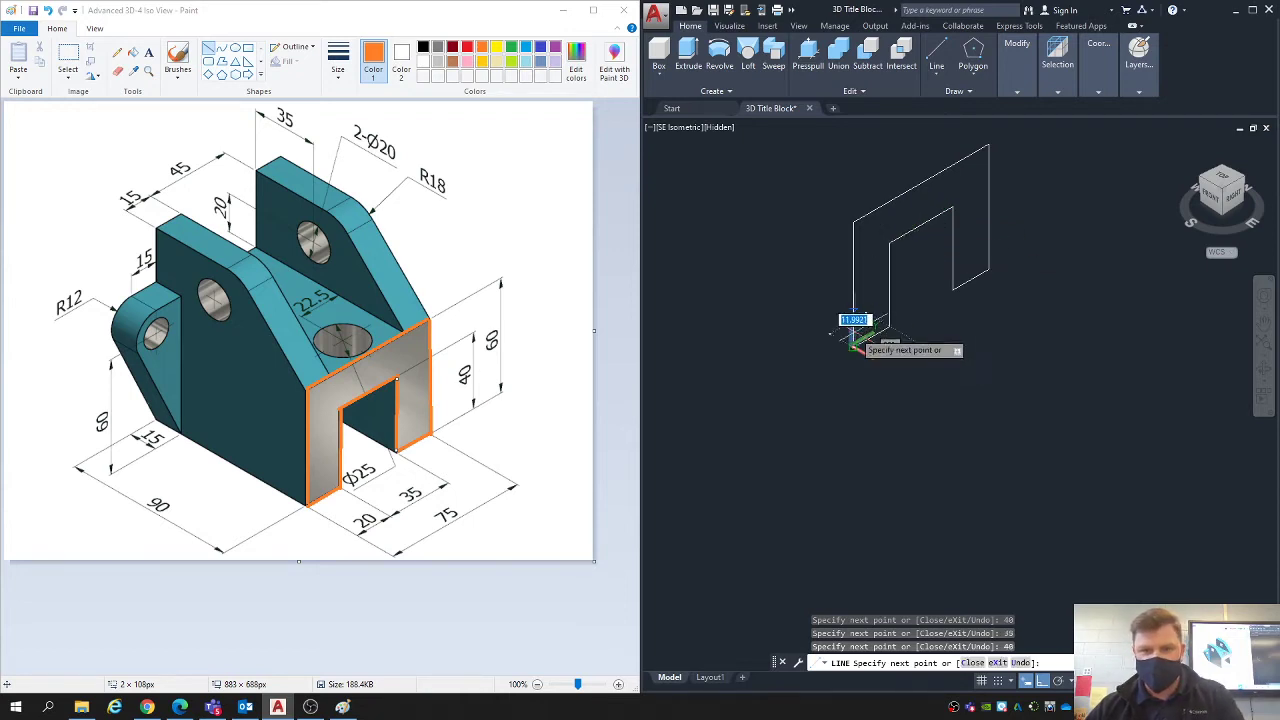
left_click(853, 347)
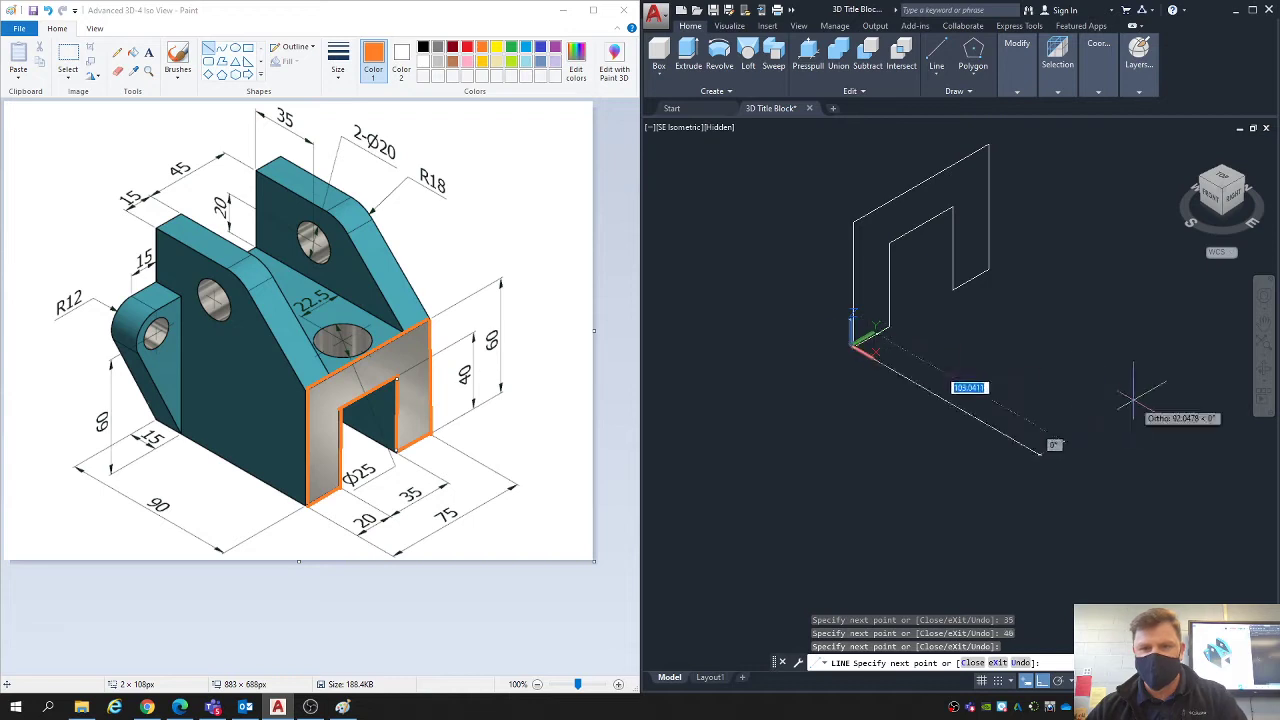
- End the line command and move the entire U-shaped profile away from its starting position
key("Escape")
key("Escape")
middle_click_drag(1006, 369, 873, 442)
type("m")
key("Return")
left_click(970, 465)
left_click(734, 225)
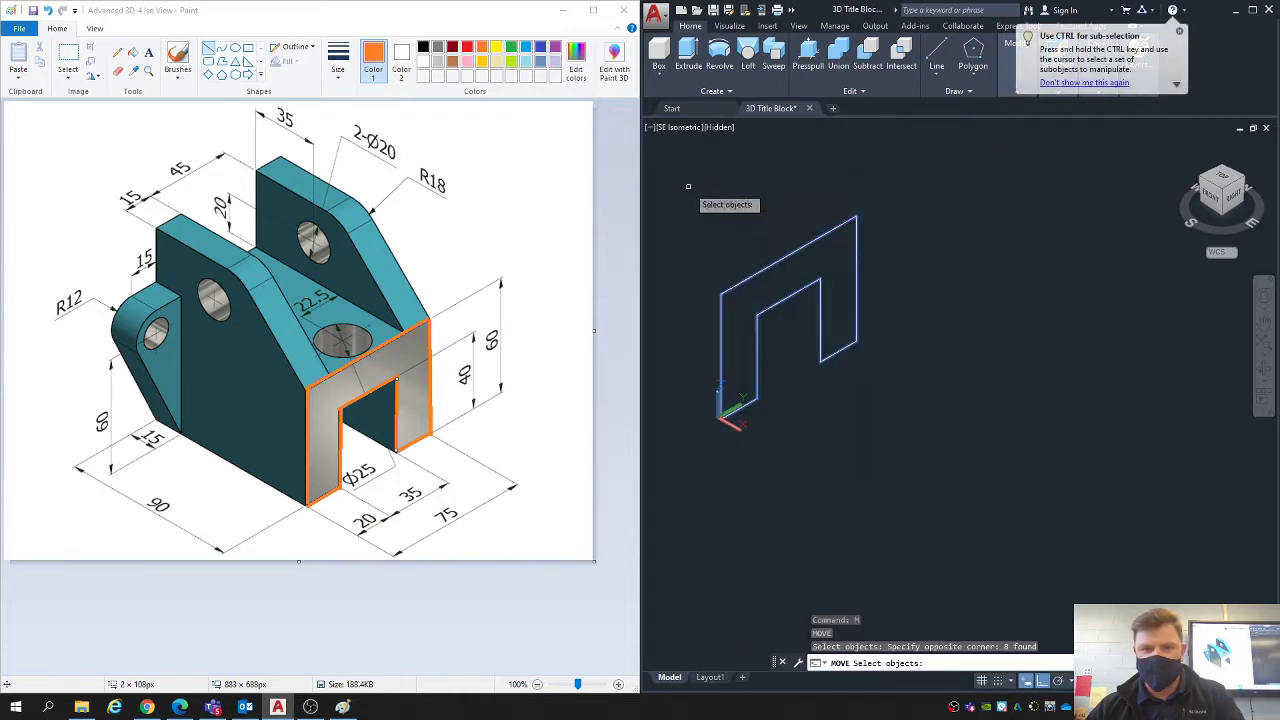
key("Return")
left_click(846, 458)
left_click(1048, 359)
- Move all eight profile lines a second time to a new spot in open model space
middle_click_drag(1049, 359, 1004, 493)
type("m")
key("Return")
left_click(1080, 458)
left_click(766, 191)
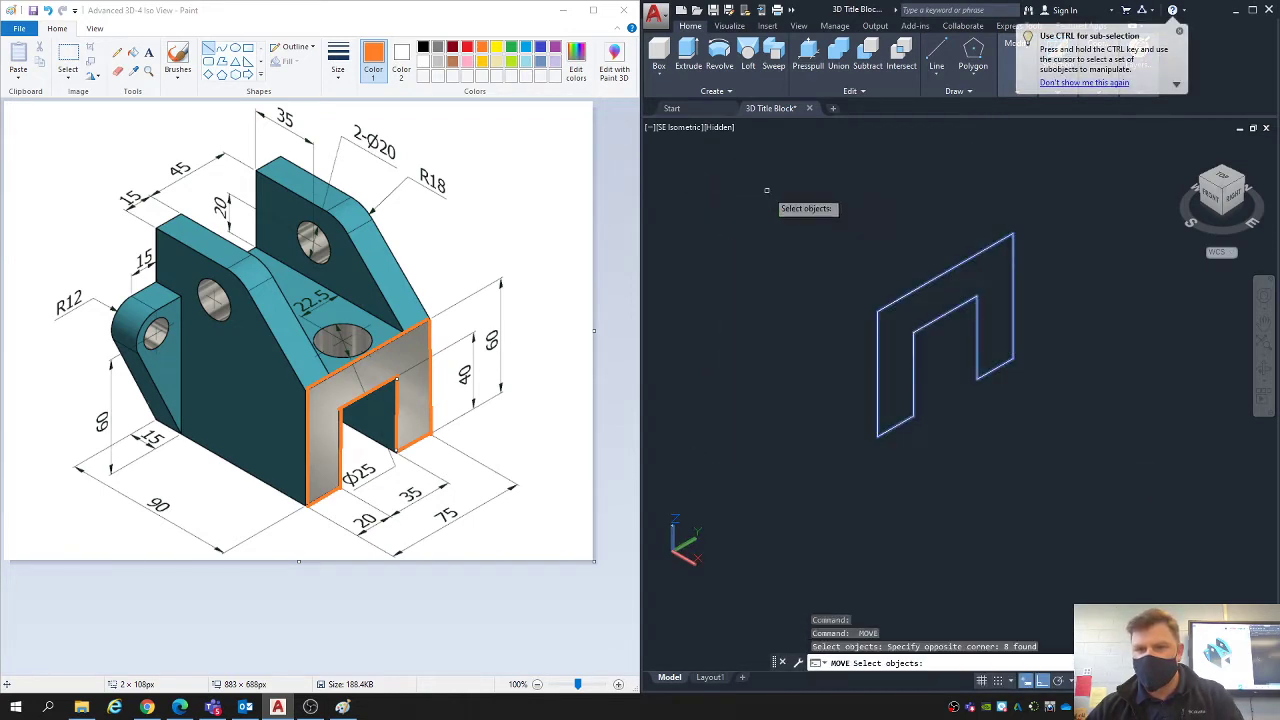
key("Return")
left_click(1041, 418)
left_click(1106, 474)
mouse_move(1047, 388)
middle_mouse_down()
mouse_move(988, 306)
mouse_move(942, 305)
middle_mouse_up()
scroll(988, 296, "up", 2)
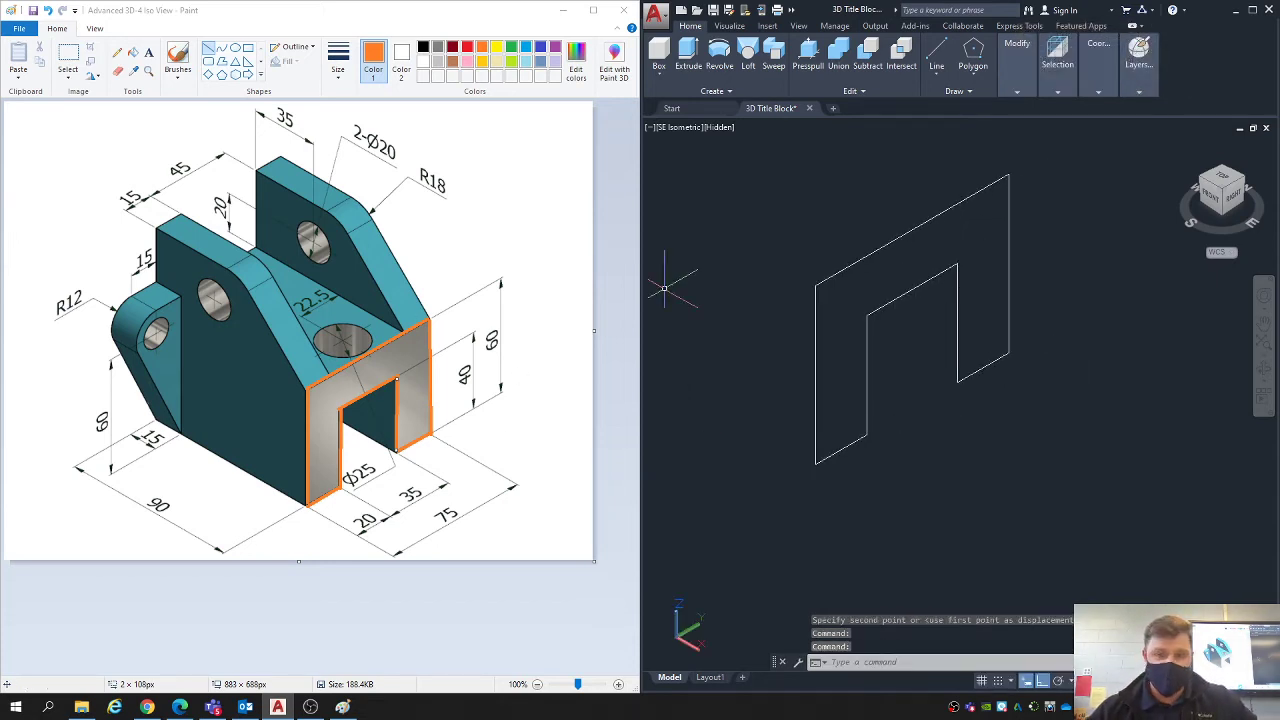
- Join all the lines of the U-shaped profile into a single polyline
middle_click_drag(795, 320, 844, 322)
left_click(1155, 530)
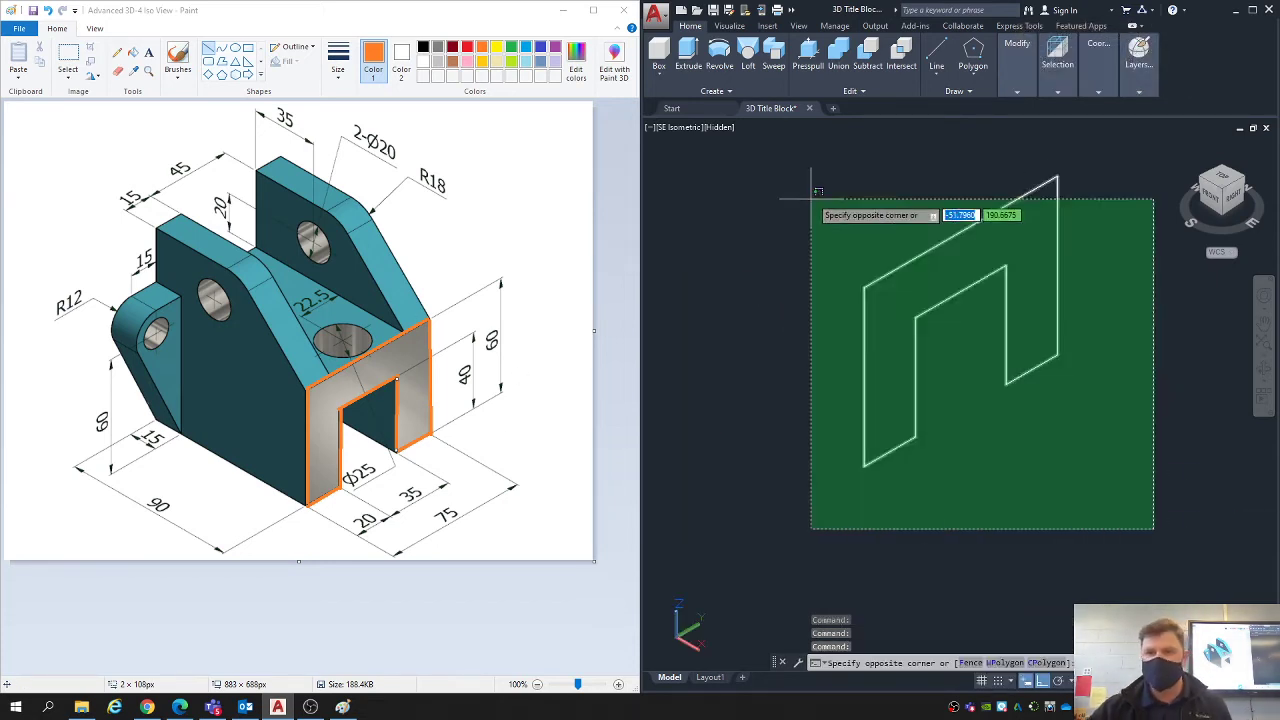
left_click(782, 152)
type("joi")
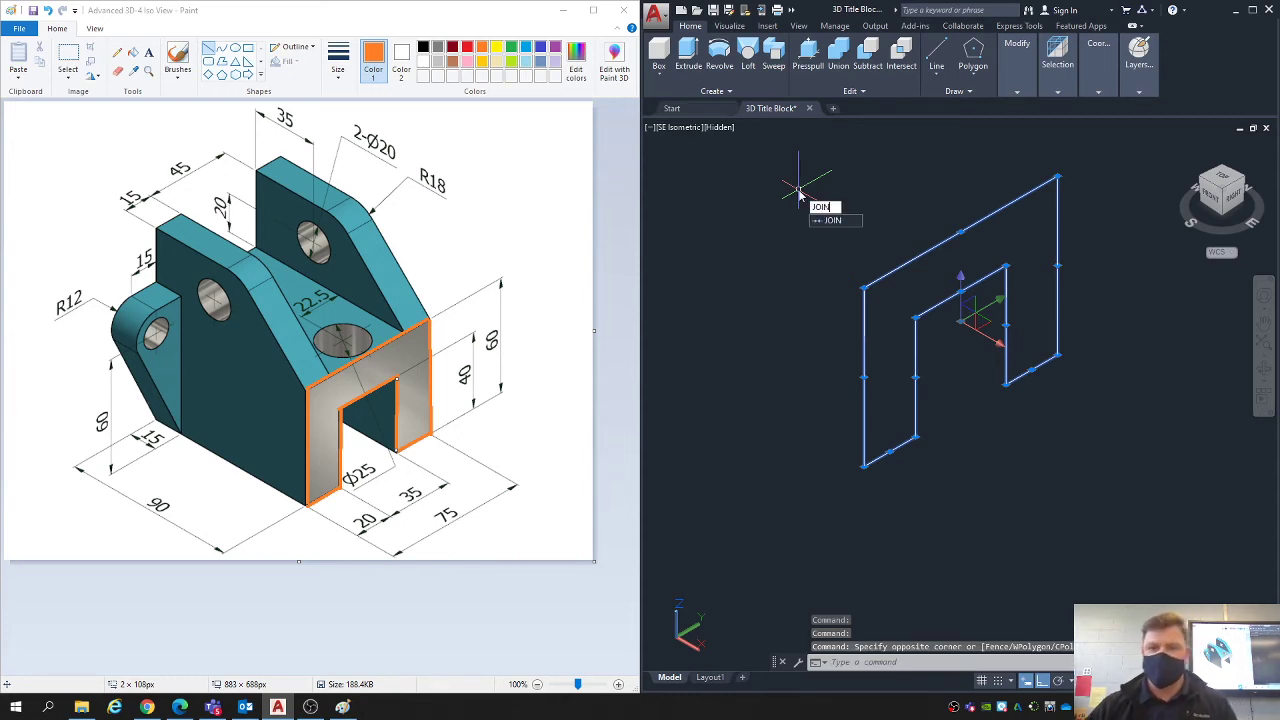
type("n")
key("Return")
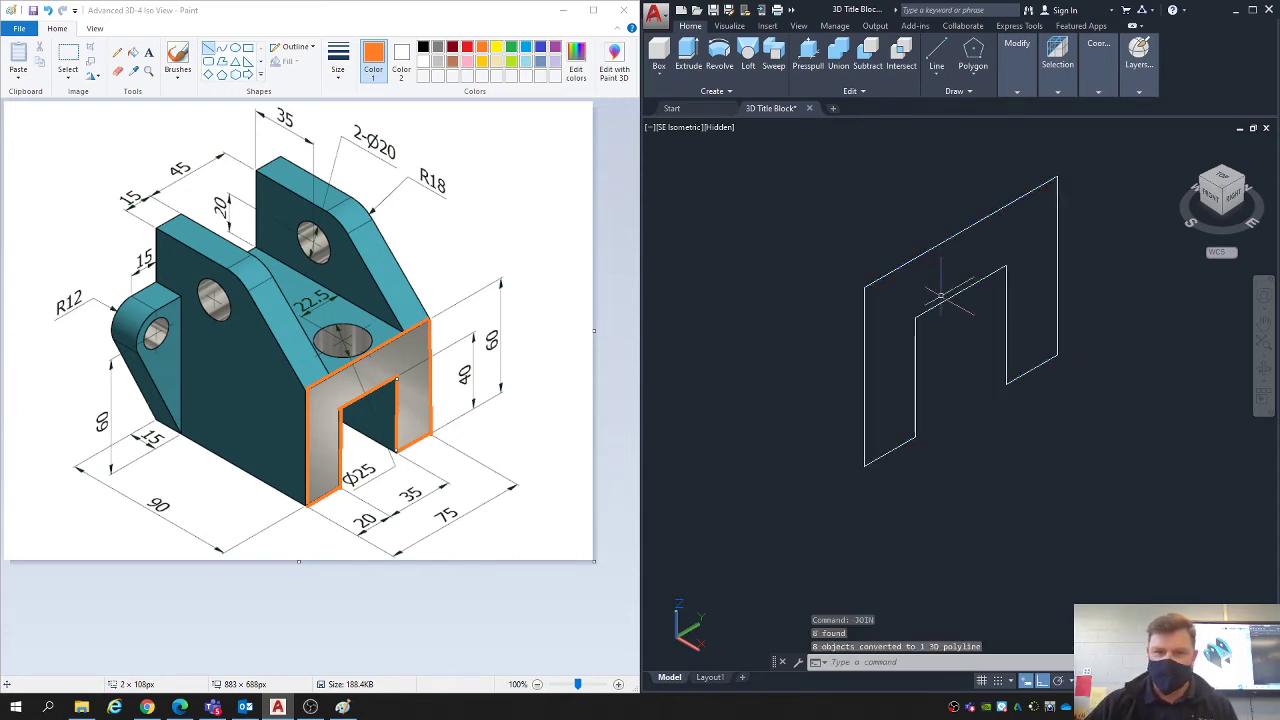
scroll(925, 288, "down", 2)
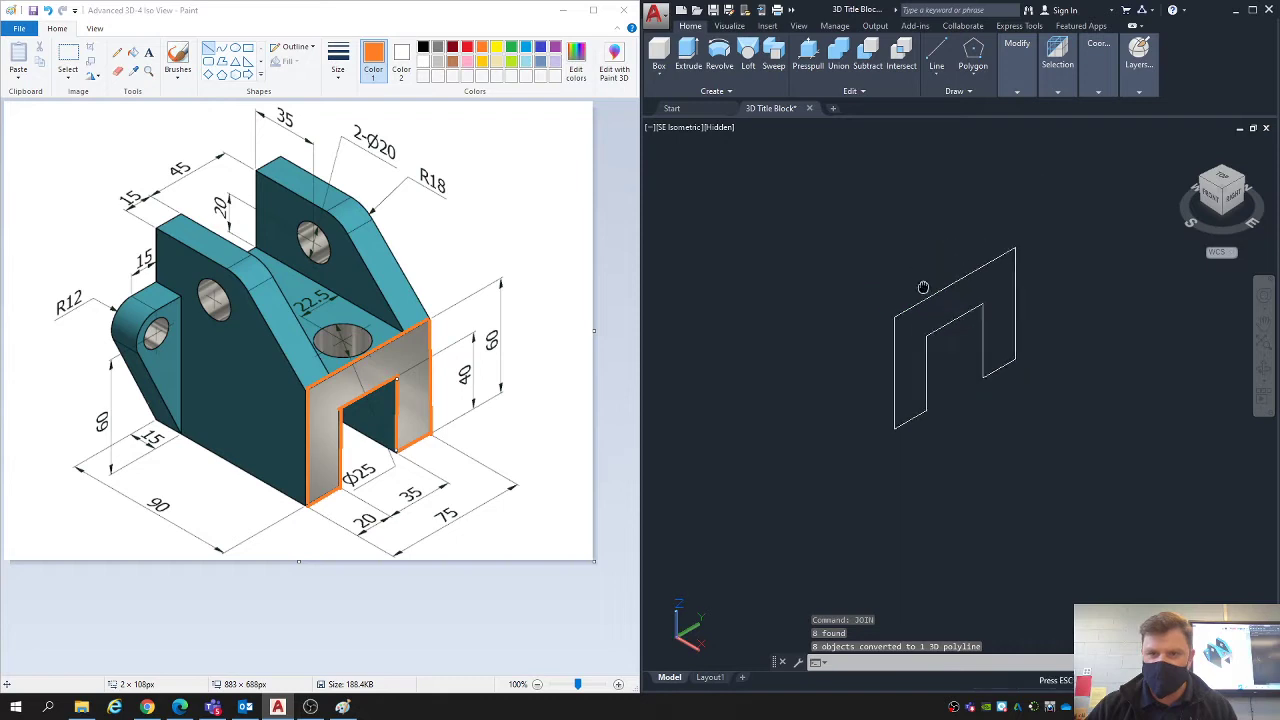
left_click(931, 323)
key("Escape")
key("Escape")
key("Escape")
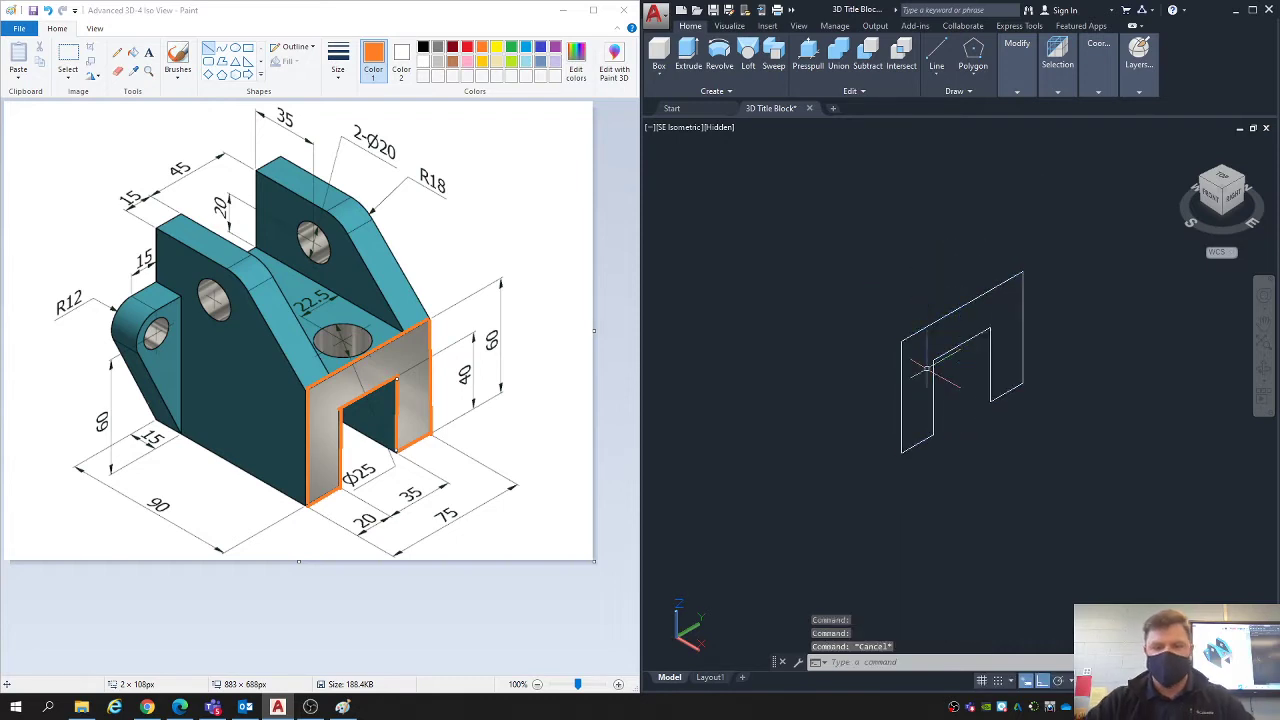
- Presspull the joined U-shaped profile 90 units backward along the X axis into a solid
type("pl")
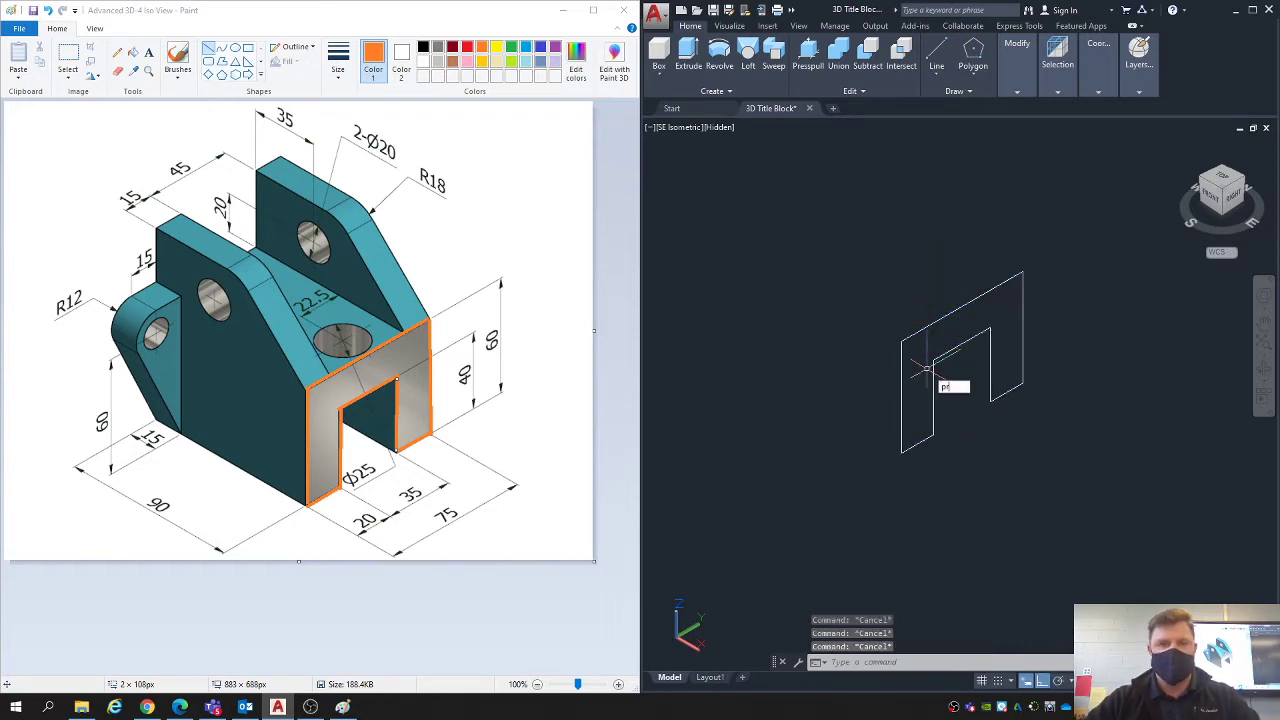
left_click(811, 57)
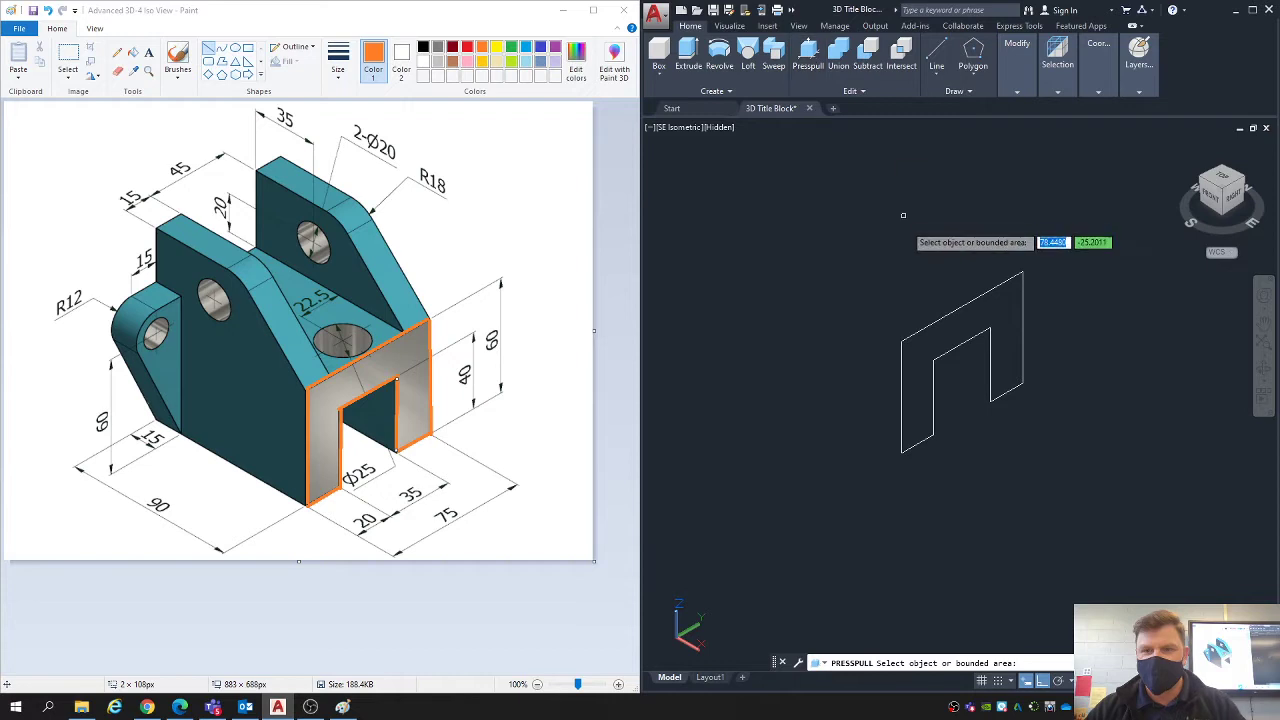
left_click(938, 319)
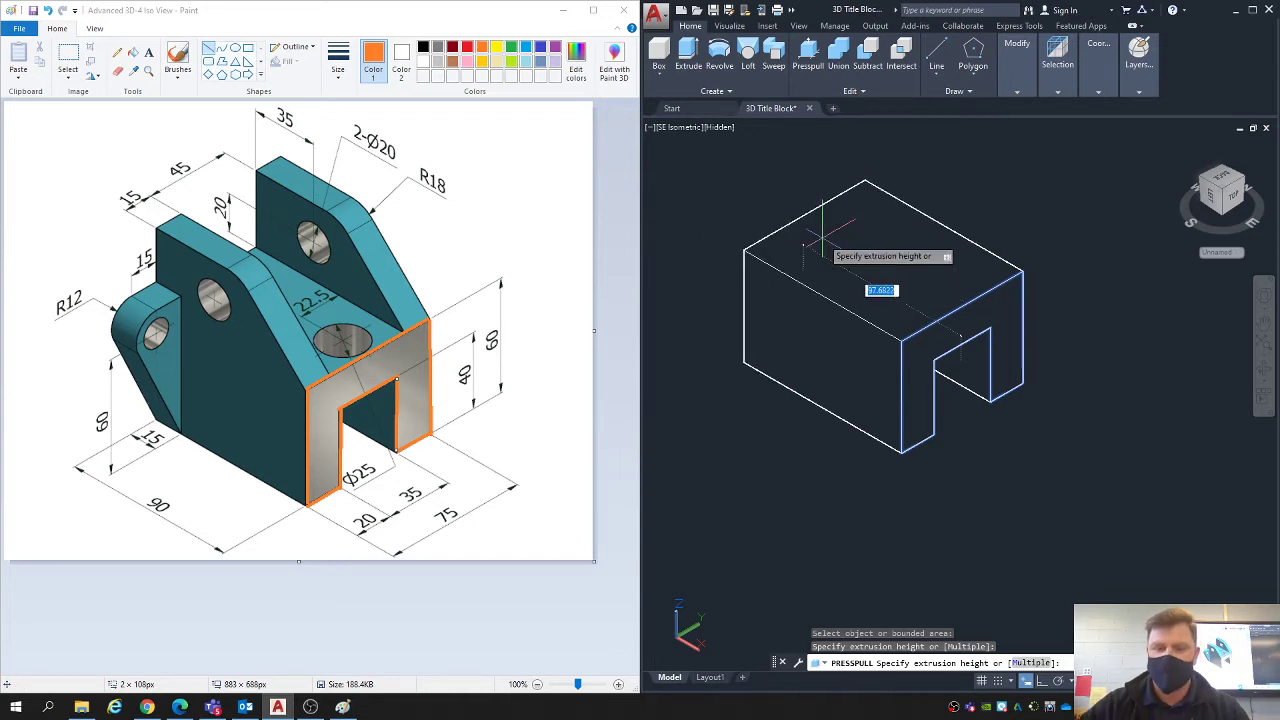
type("90")
key("Return")
key("Escape")
key("Escape")
key("Escape")
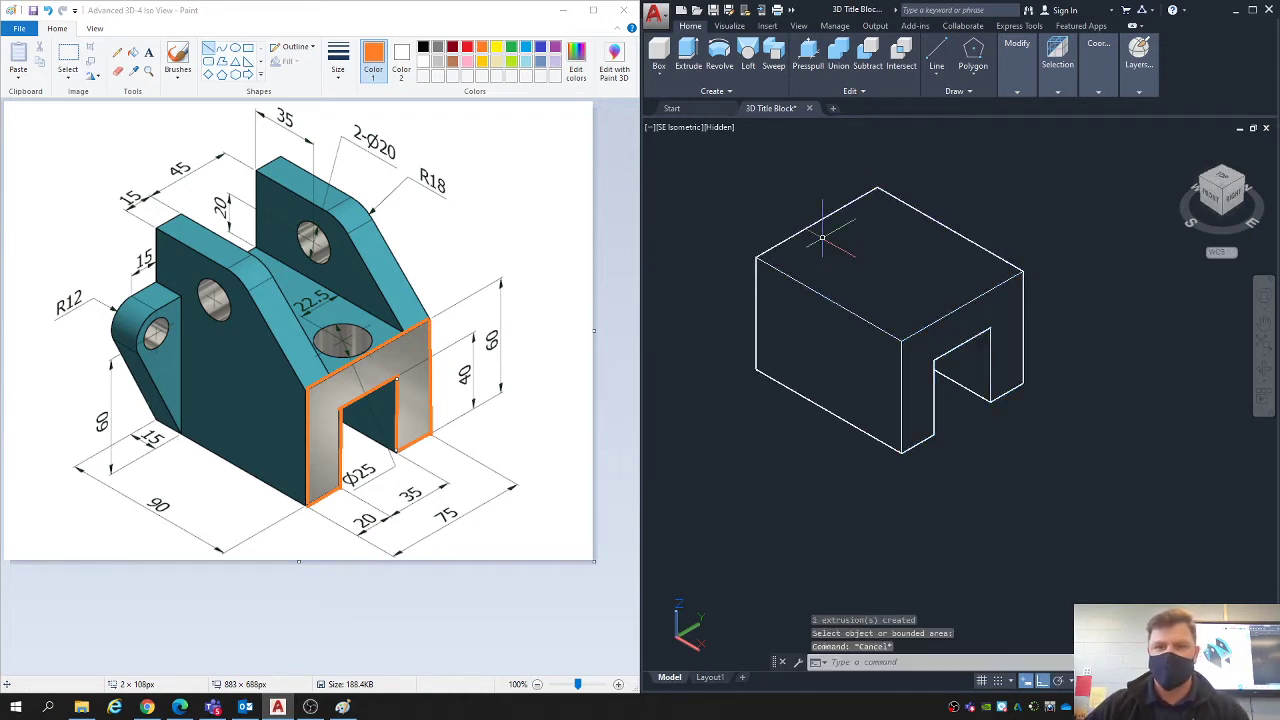
mouse_move(840, 282)
middle_mouse_down()
mouse_move(966, 345)
mouse_move(868, 279)
middle_mouse_up()
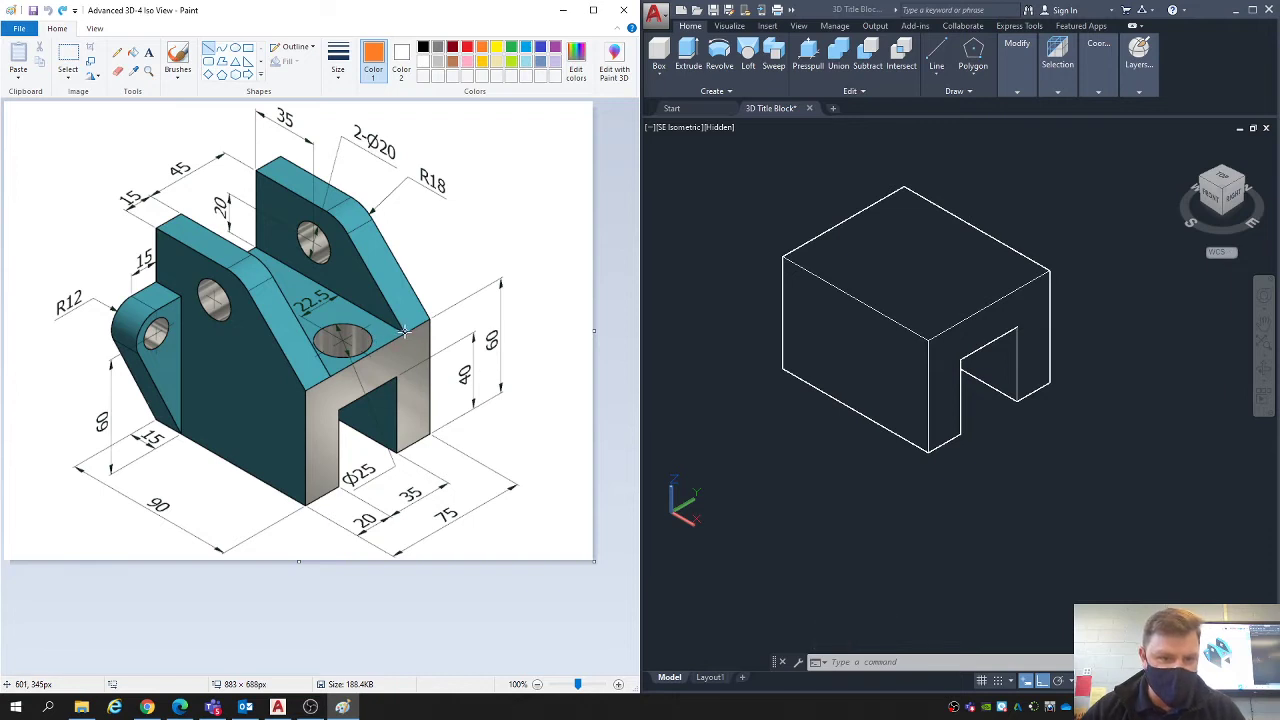
- In Paint, trace the straight edges of the far upright lug's inner face with orange lines
left_click_drag(404, 333, 257, 246)
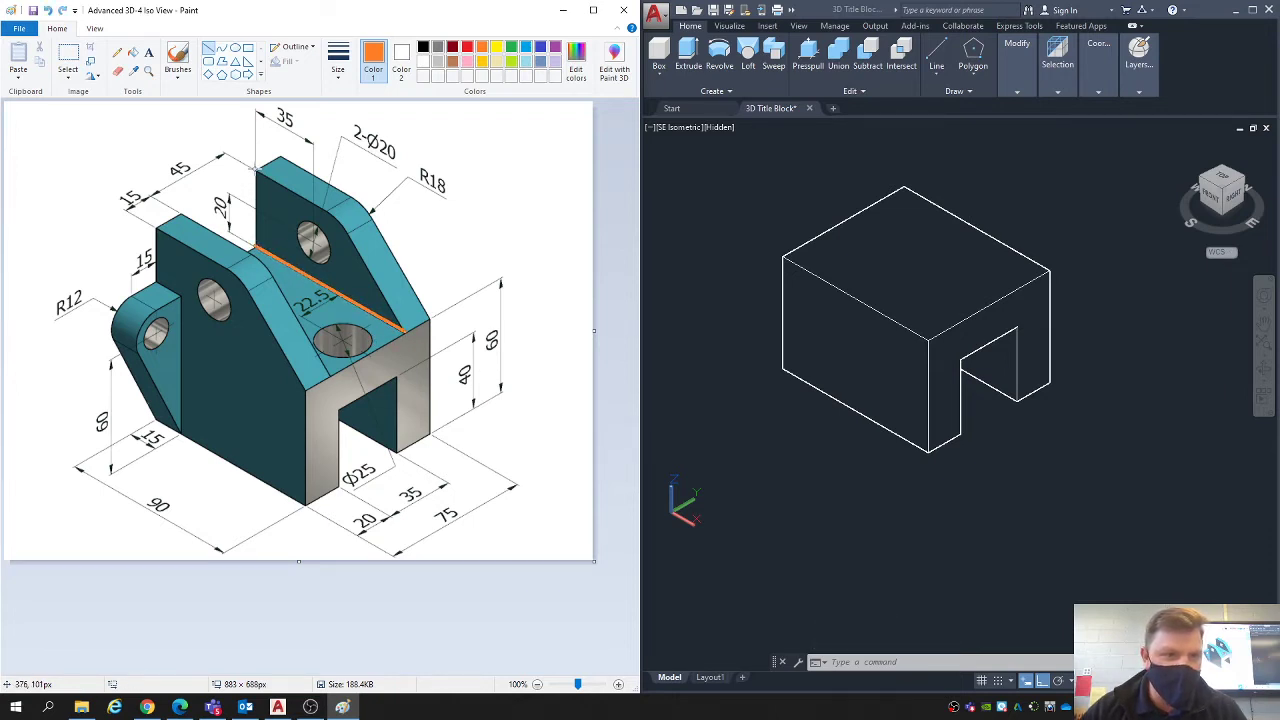
left_click_drag(257, 193, 255, 241)
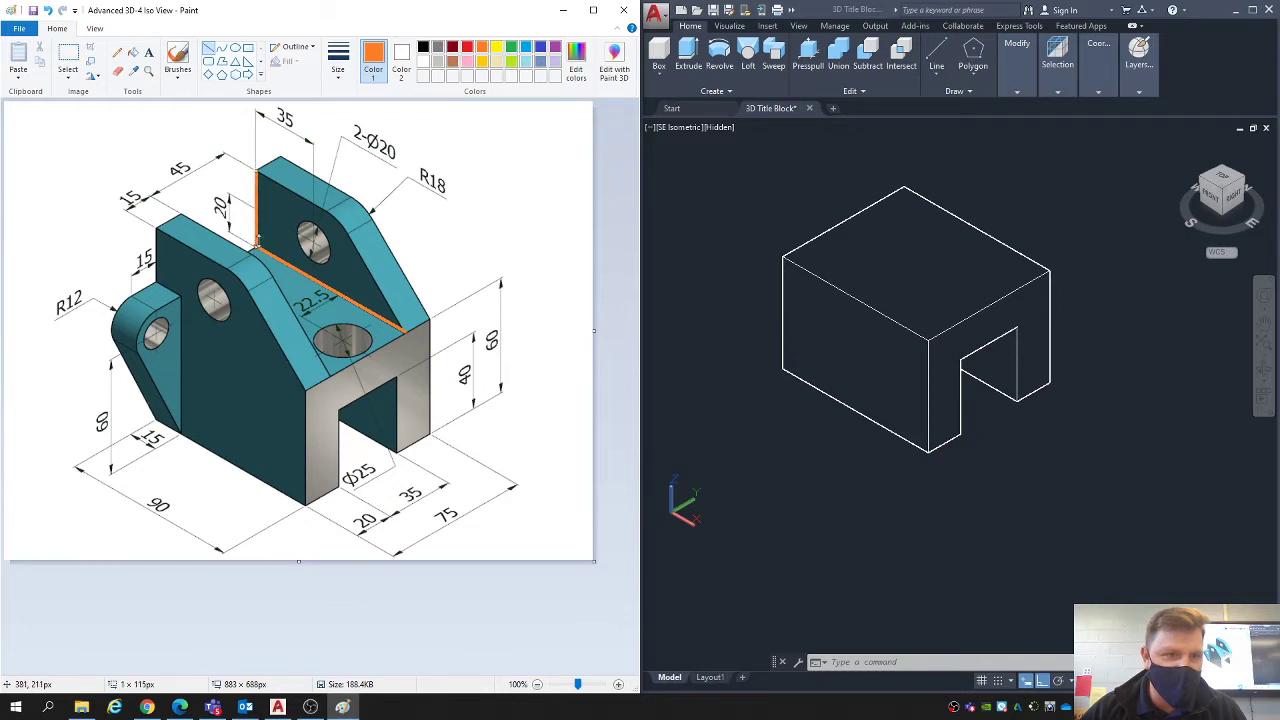
mouse_move(258, 170)
left_mouse_down()
mouse_move(326, 220)
mouse_move(323, 209)
left_mouse_up()
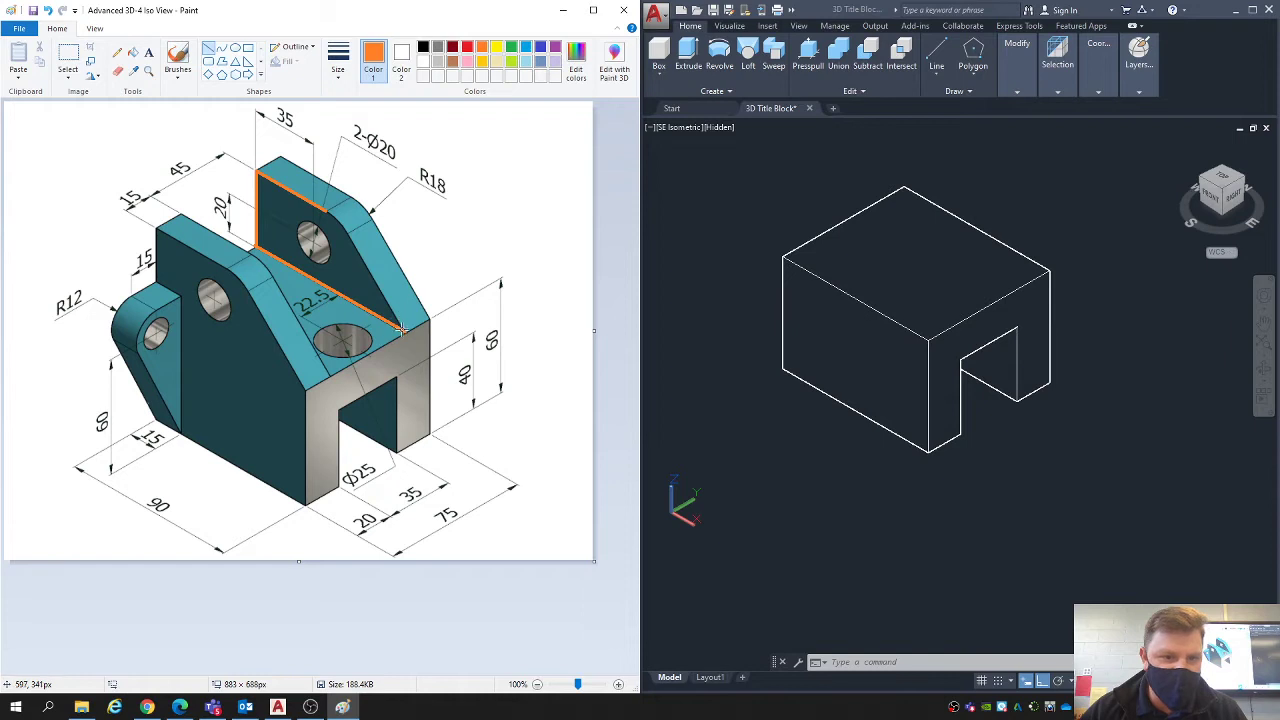
left_click_drag(400, 328, 346, 233)
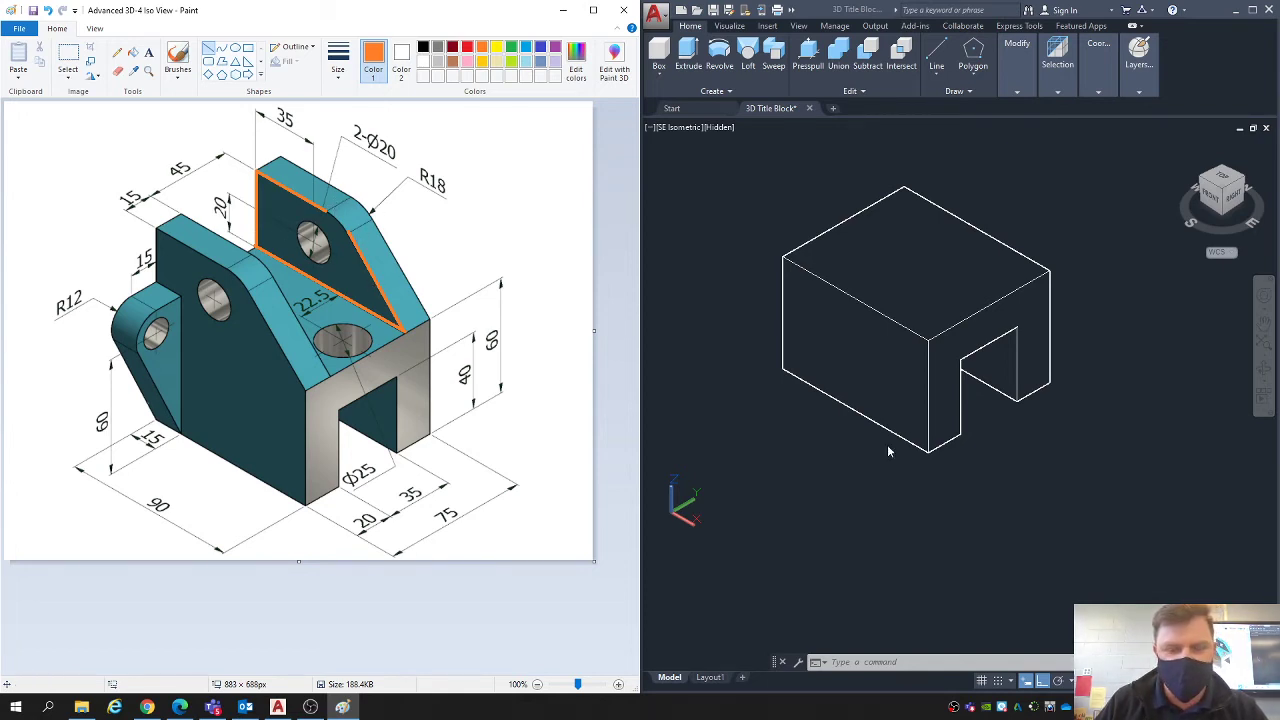
- In AutoCAD, draw a 90-unit line along the X axis in empty space beside the solid as the lug's base edge
left_click(893, 493)
mouse_move(971, 492)
middle_mouse_down()
mouse_move(786, 423)
mouse_move(750, 395)
middle_mouse_up()
type("l")
key("Return")
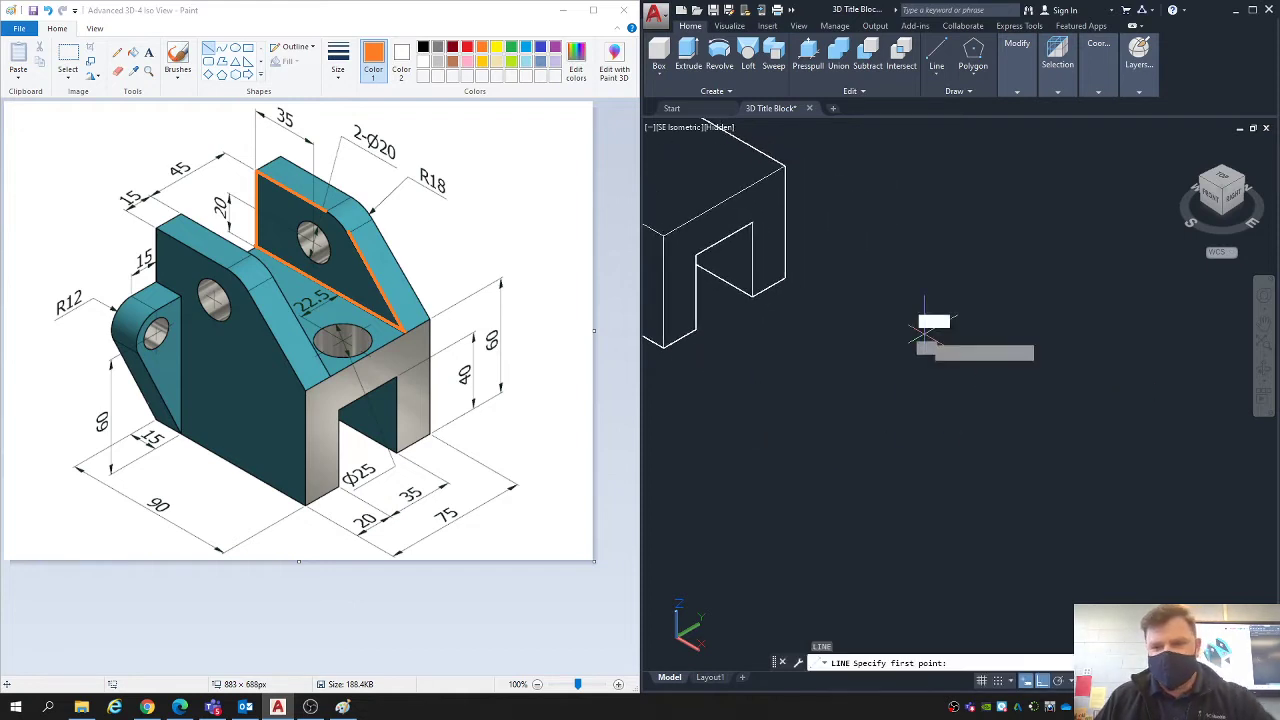
left_click(925, 334)
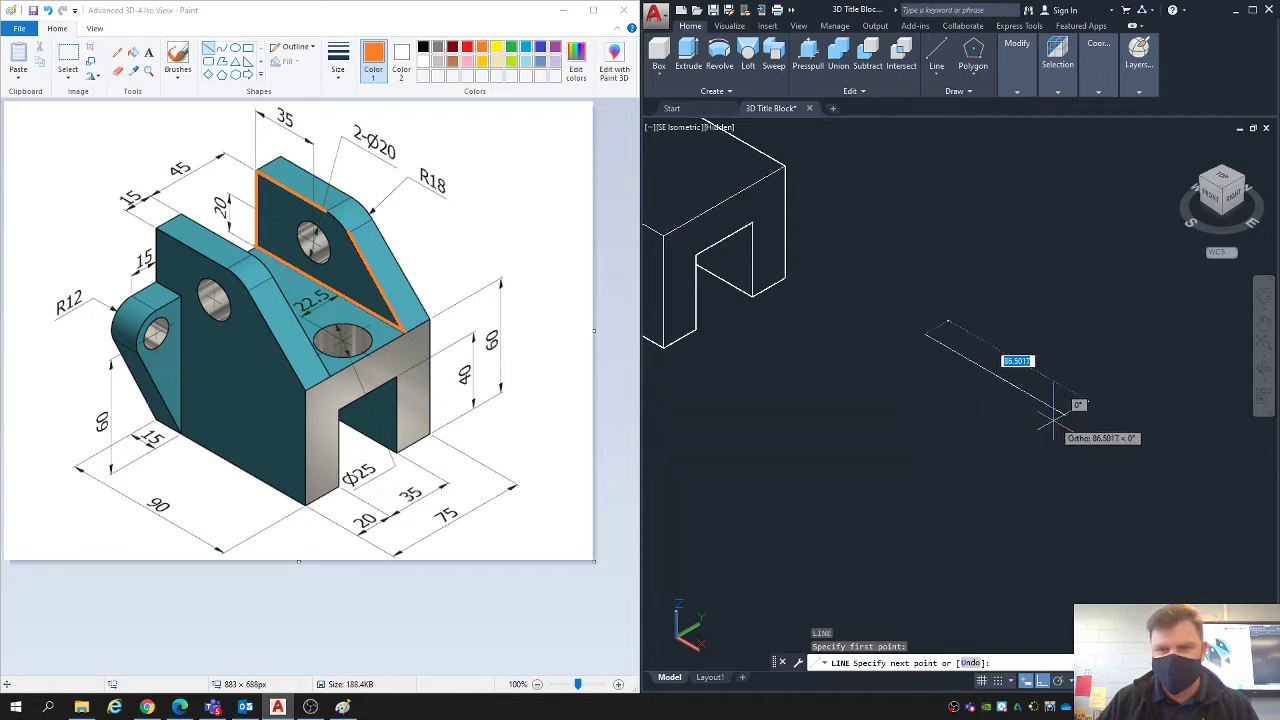
type("90")
key("Return")
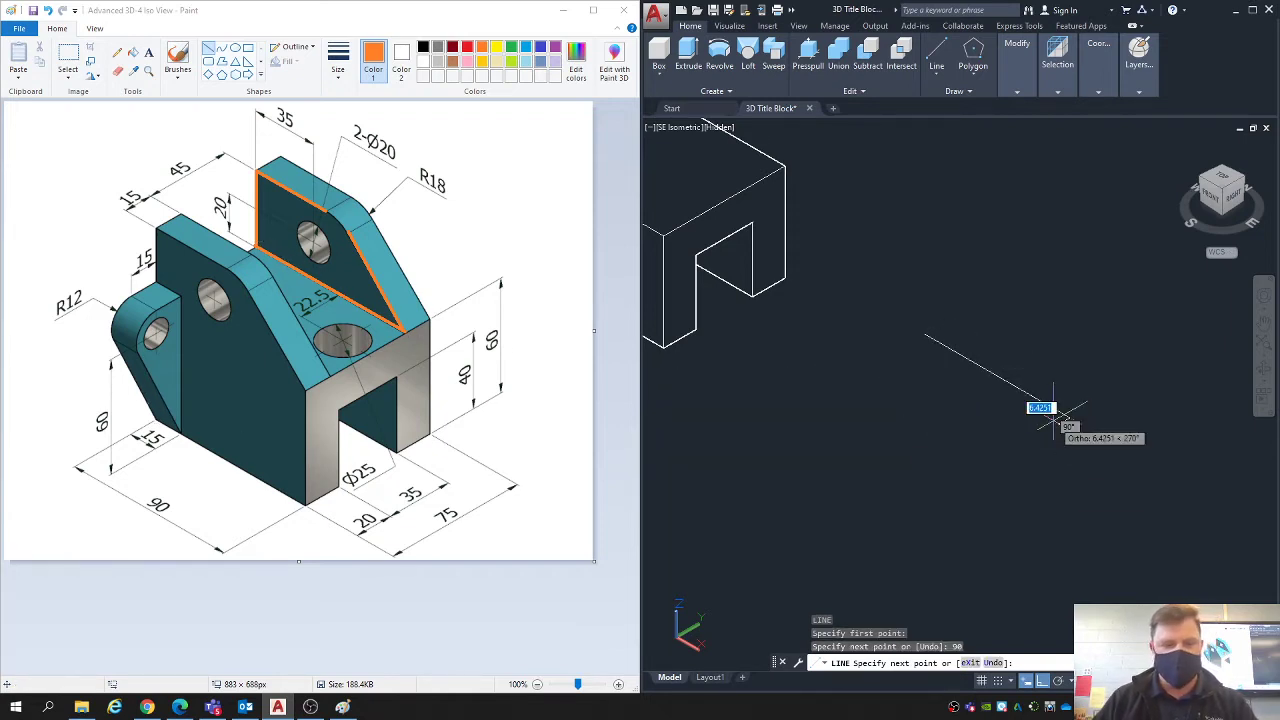
key("Escape")
scroll(1000, 380, "down", 2)
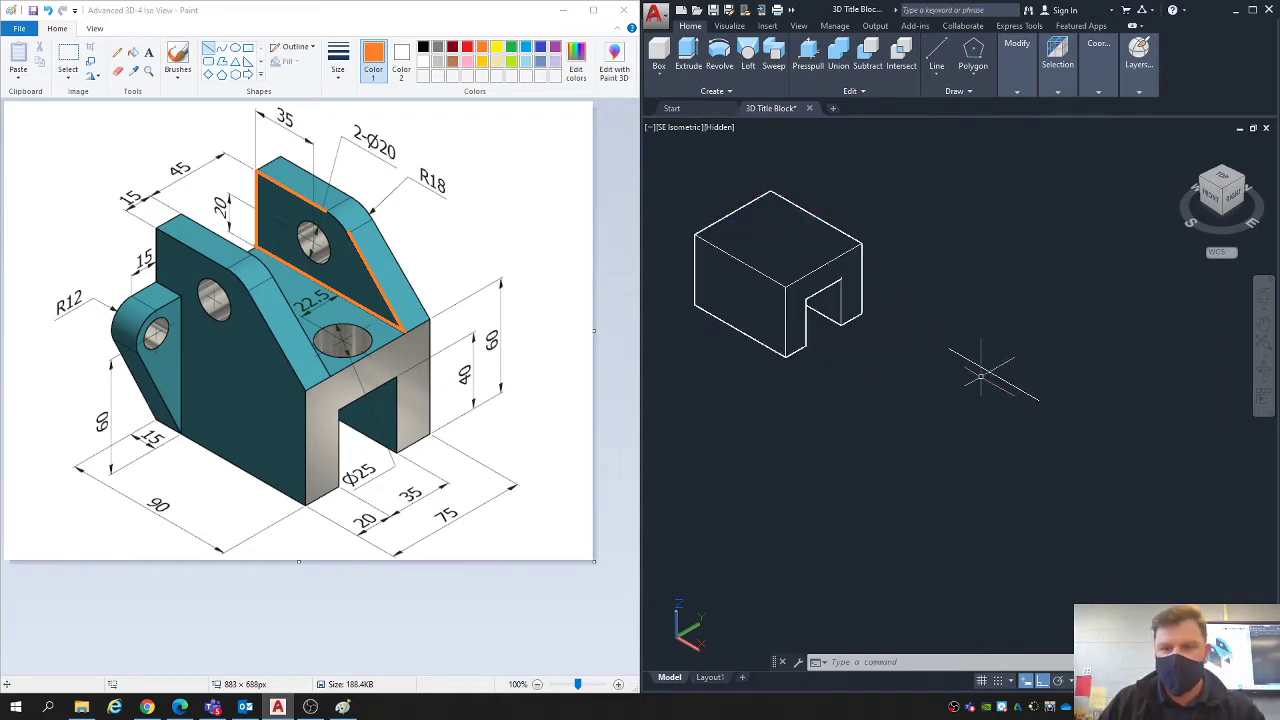
middle_click_drag(968, 381, 920, 397)
scroll(994, 404, "up", 2)
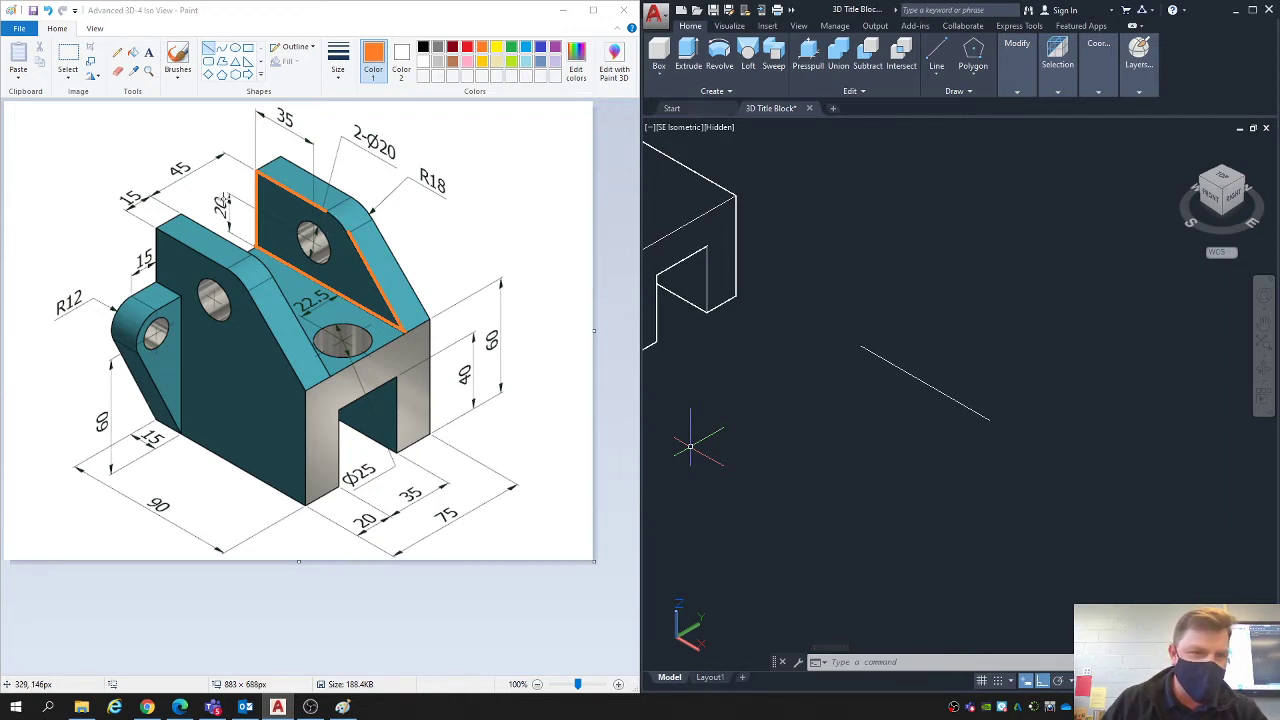
- In Paint, mark the 20 and 35 dimension lines of the far lug's hole in orange
left_click_drag(229, 193, 229, 222)
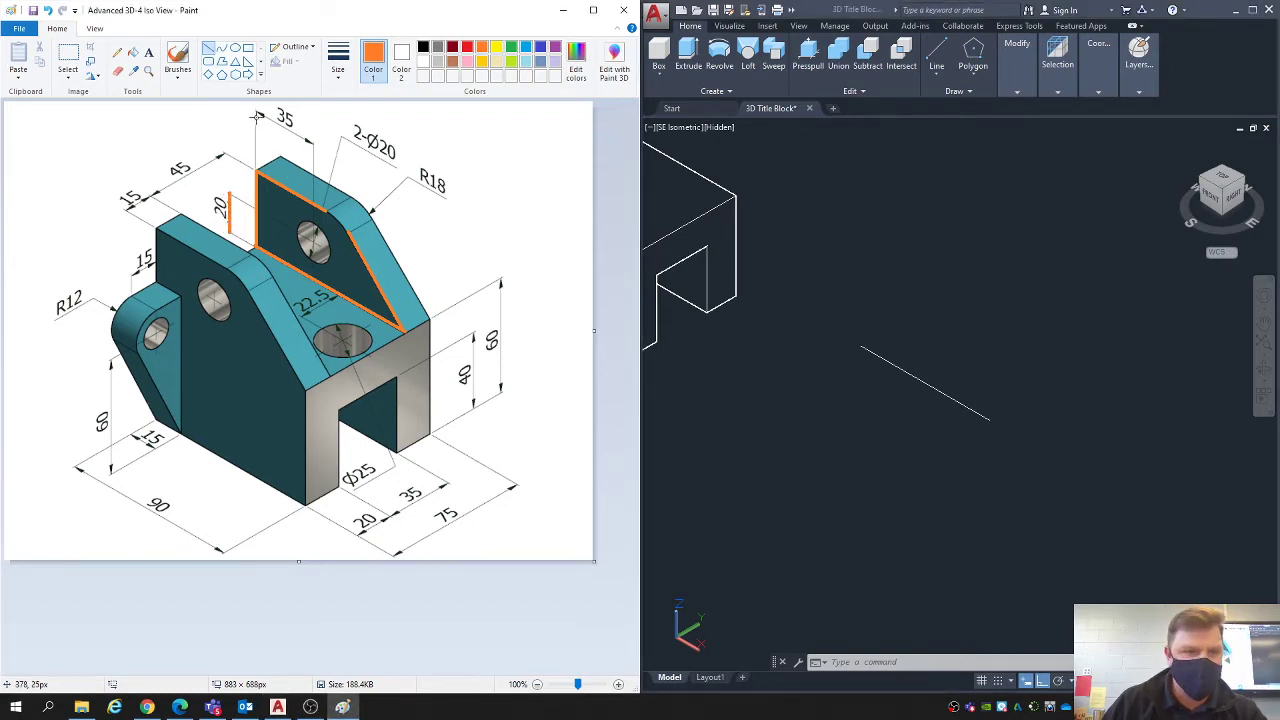
left_click_drag(257, 112, 313, 143)
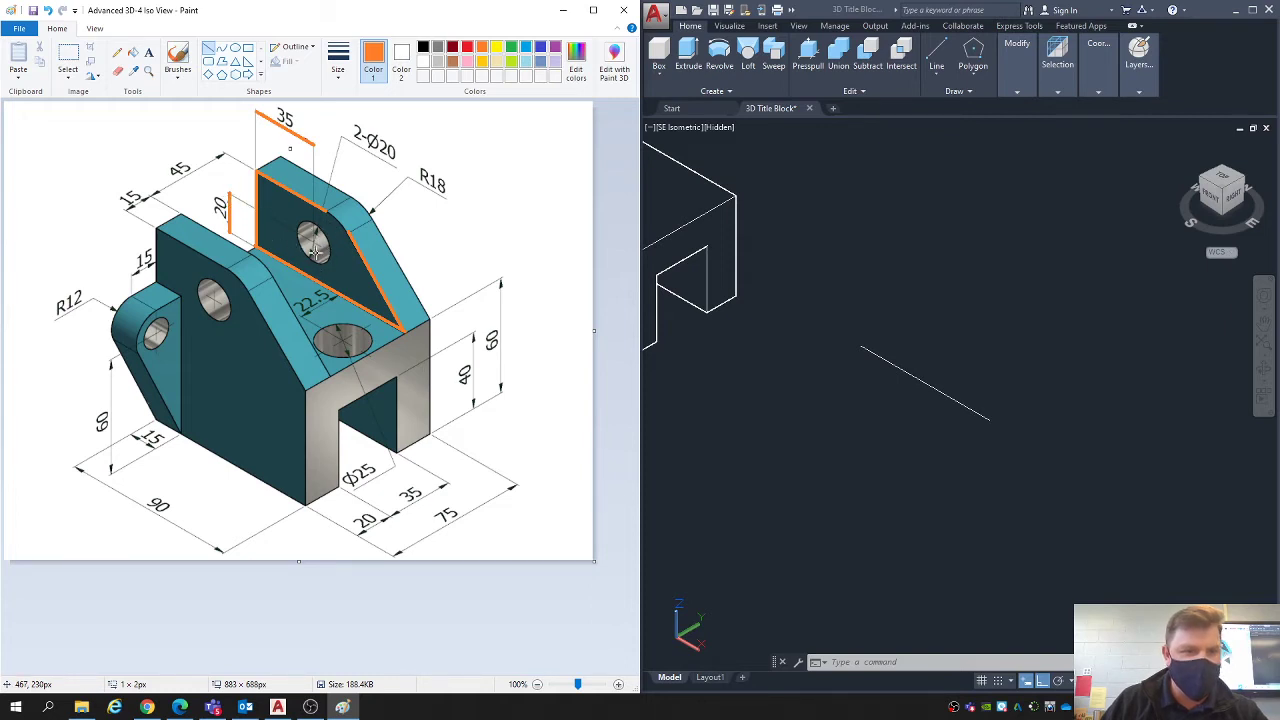
left_click_drag(313, 240, 313, 280)
key("ctrl+z")
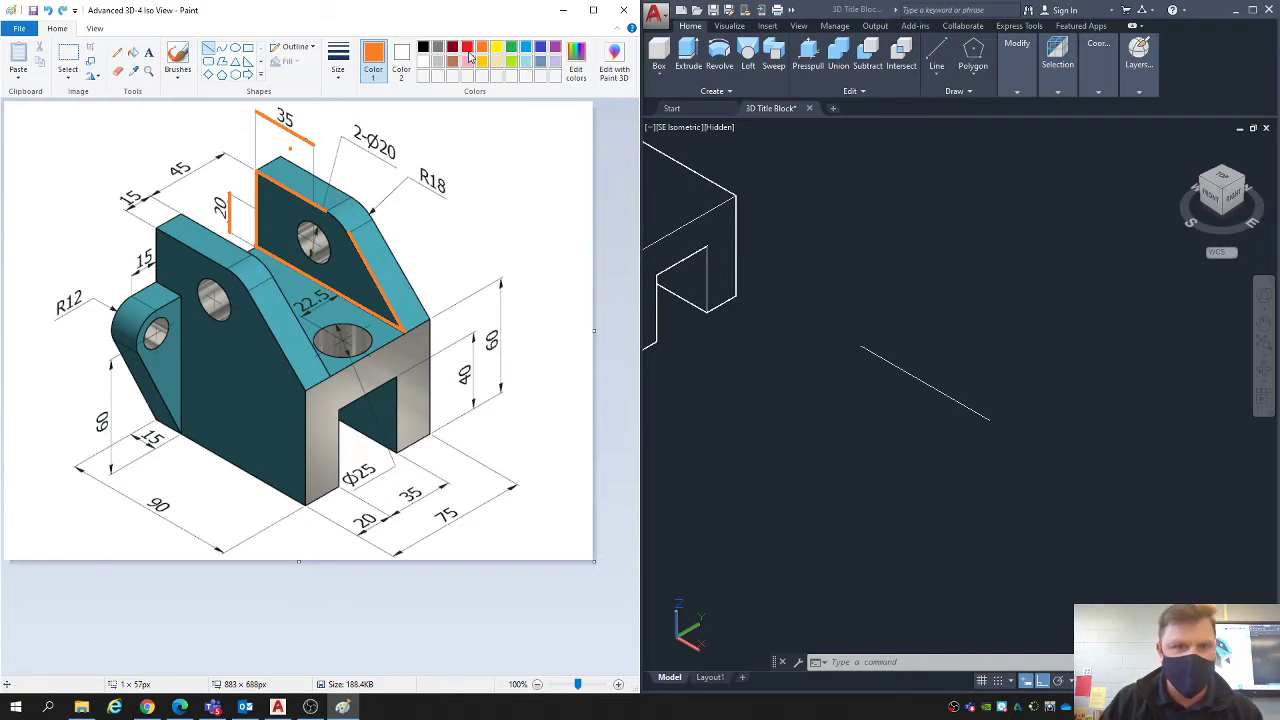
- Draw red vertical lines from the far lug's hole centre to its base and top edge, and underline the R18 label
left_click(467, 48)
left_click_drag(313, 242, 316, 295)
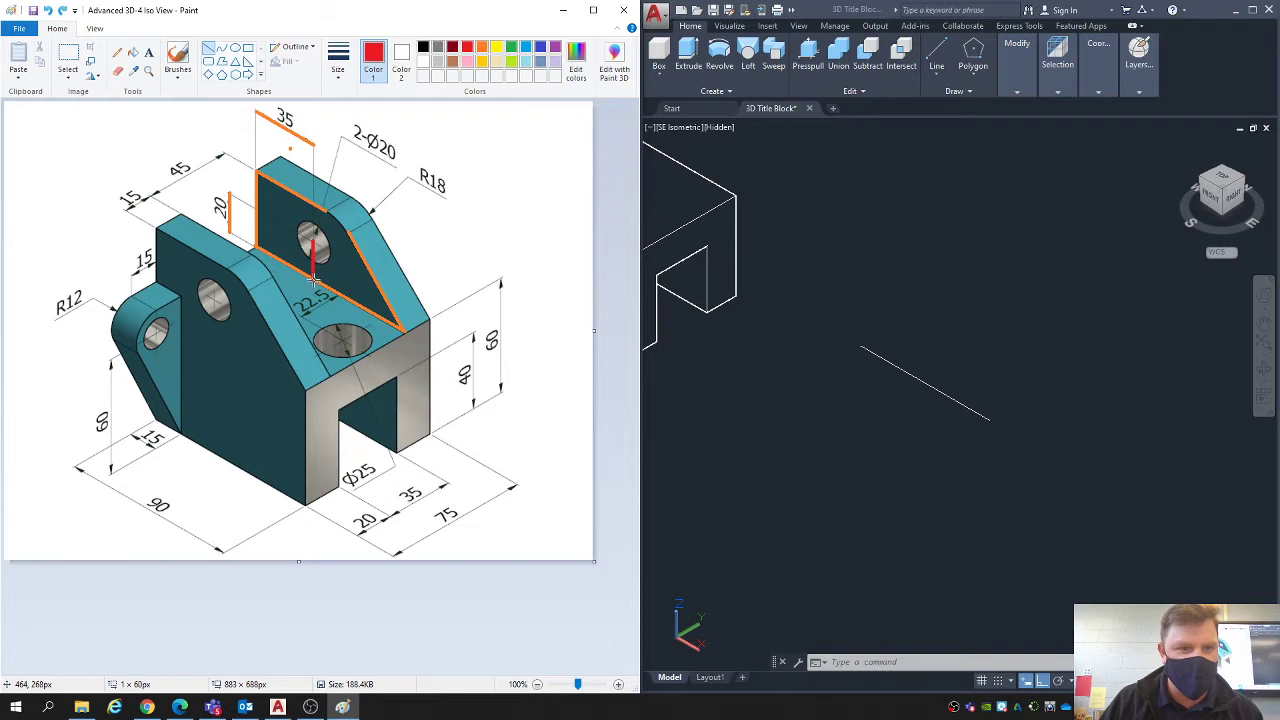
left_click(406, 231)
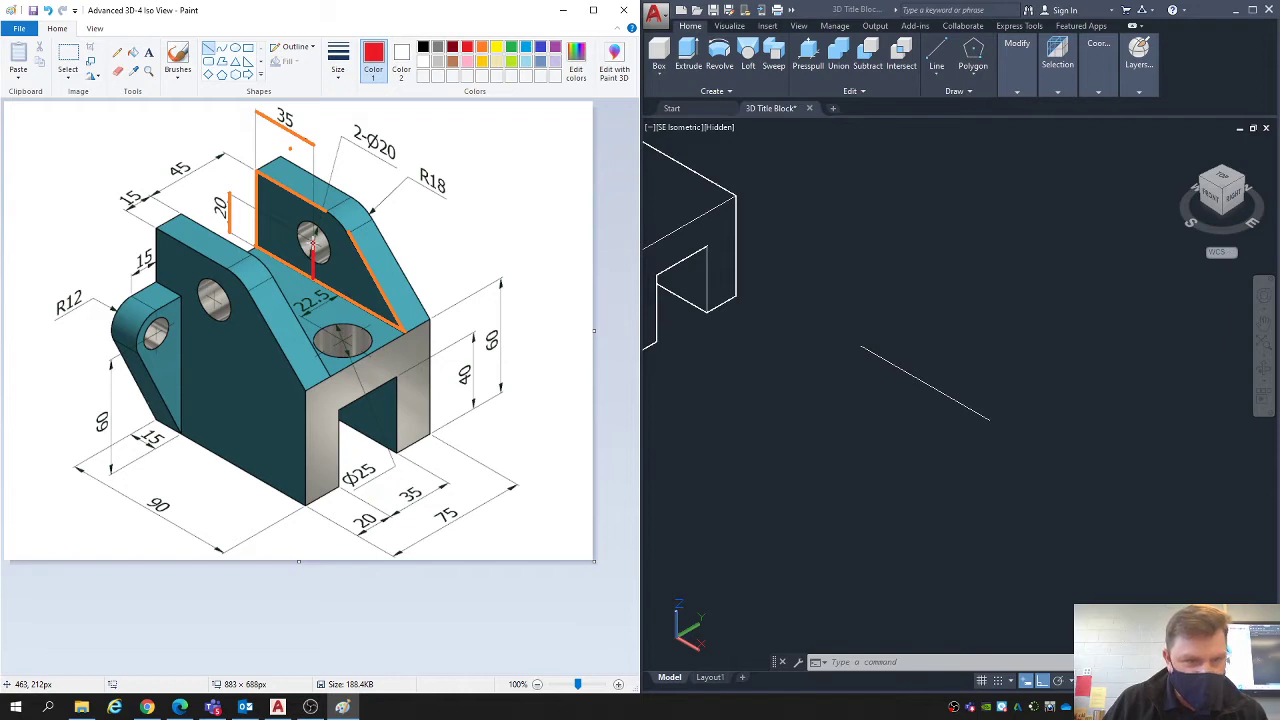
left_click_drag(312, 241, 314, 208)
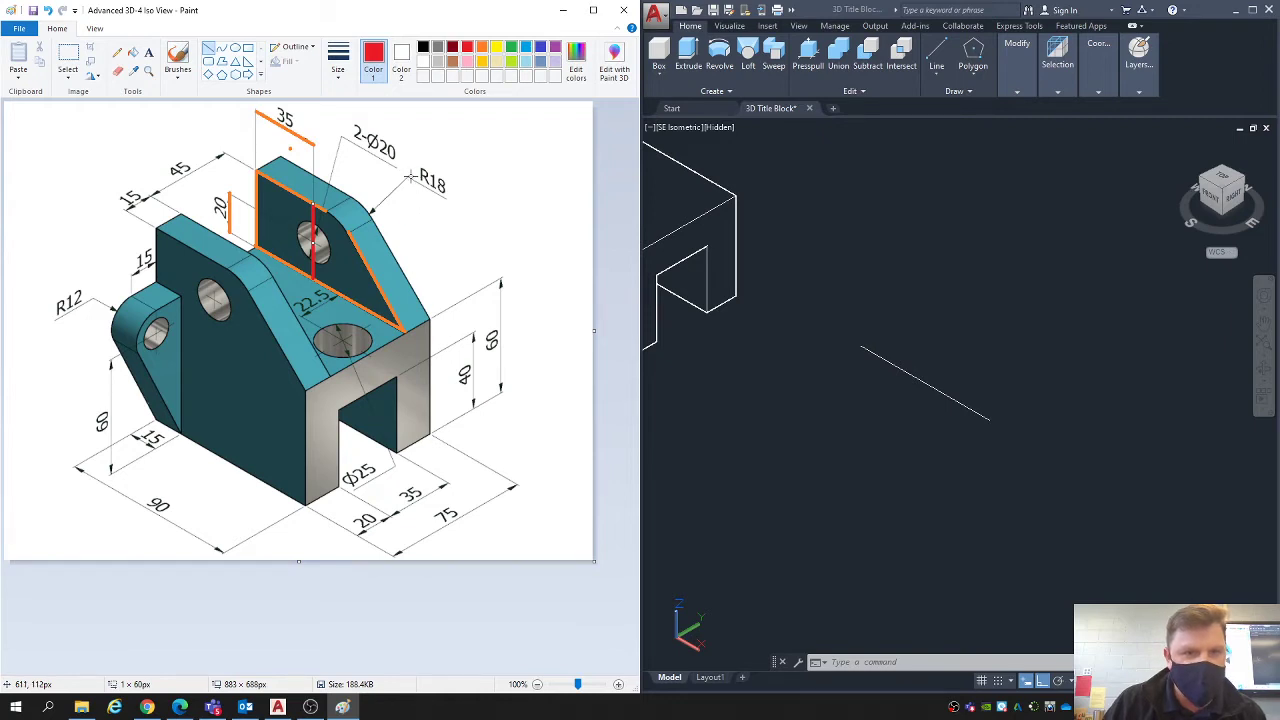
left_click_drag(410, 177, 446, 200)
left_click(449, 235)
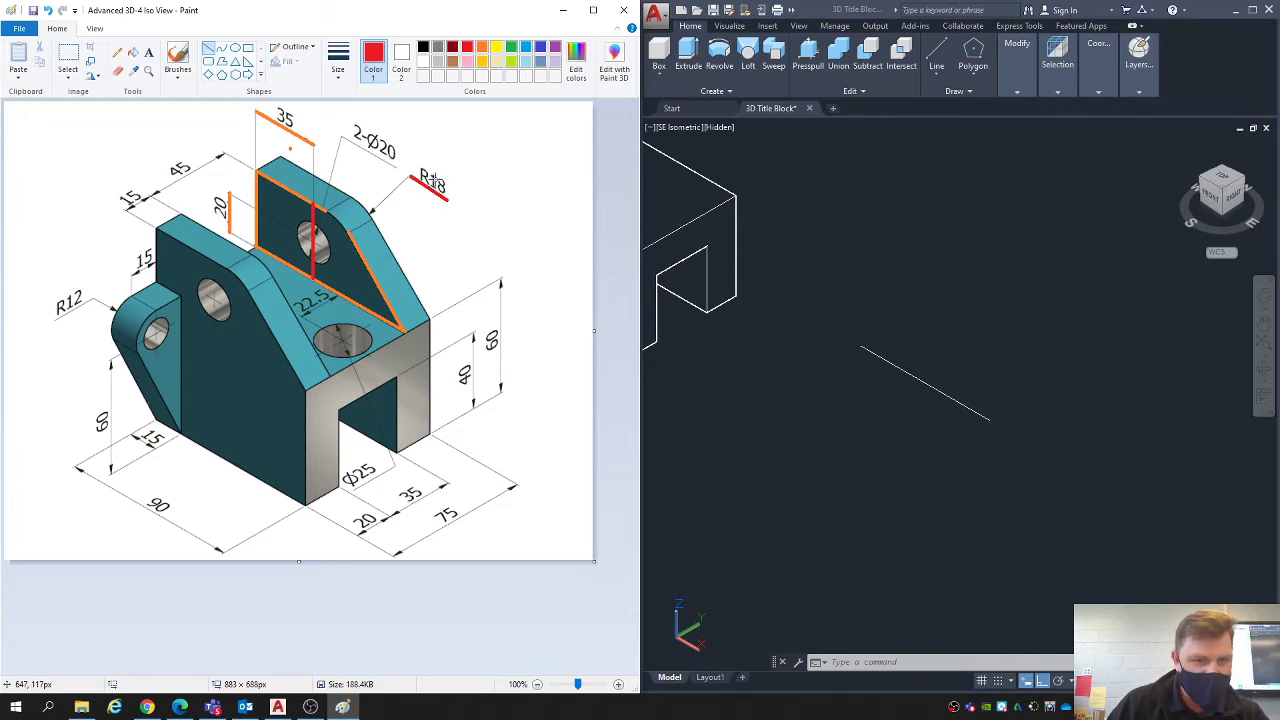
- Undo the dimension and radius marks, and trace the far lug's rear vertical edge in red
key("ctrl+z")
key("ctrl+z")
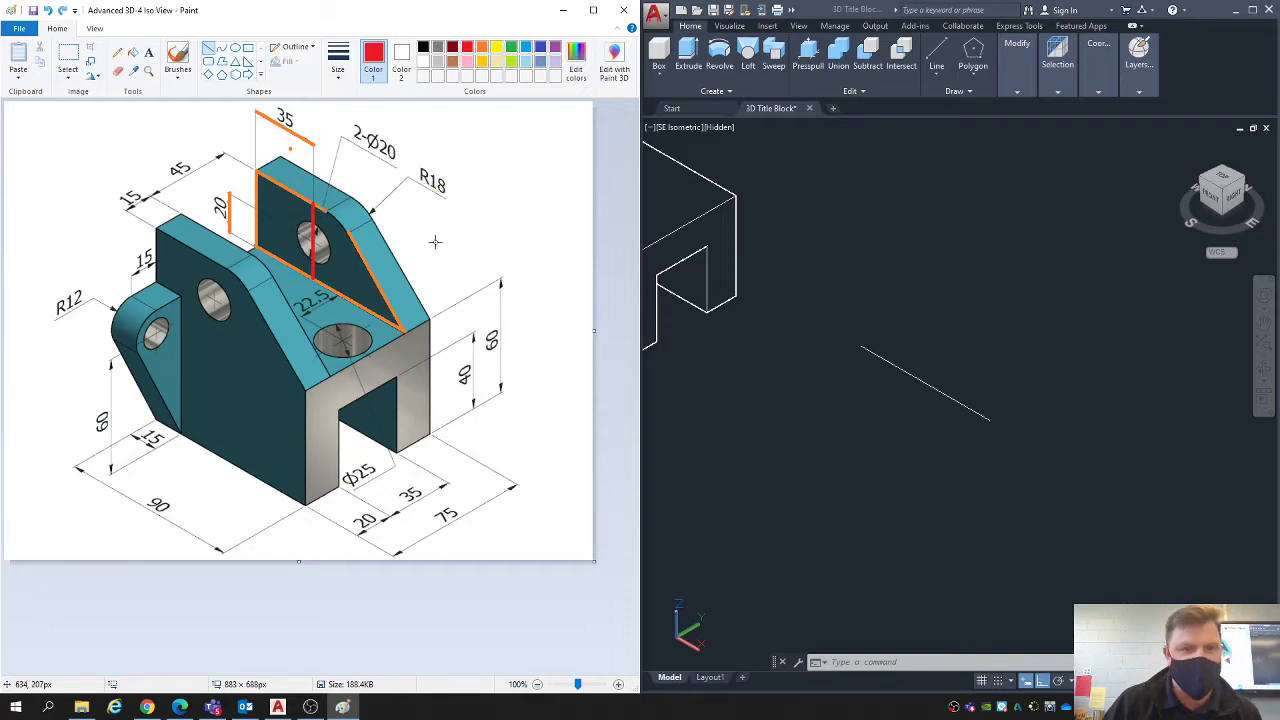
key("ctrl+z")
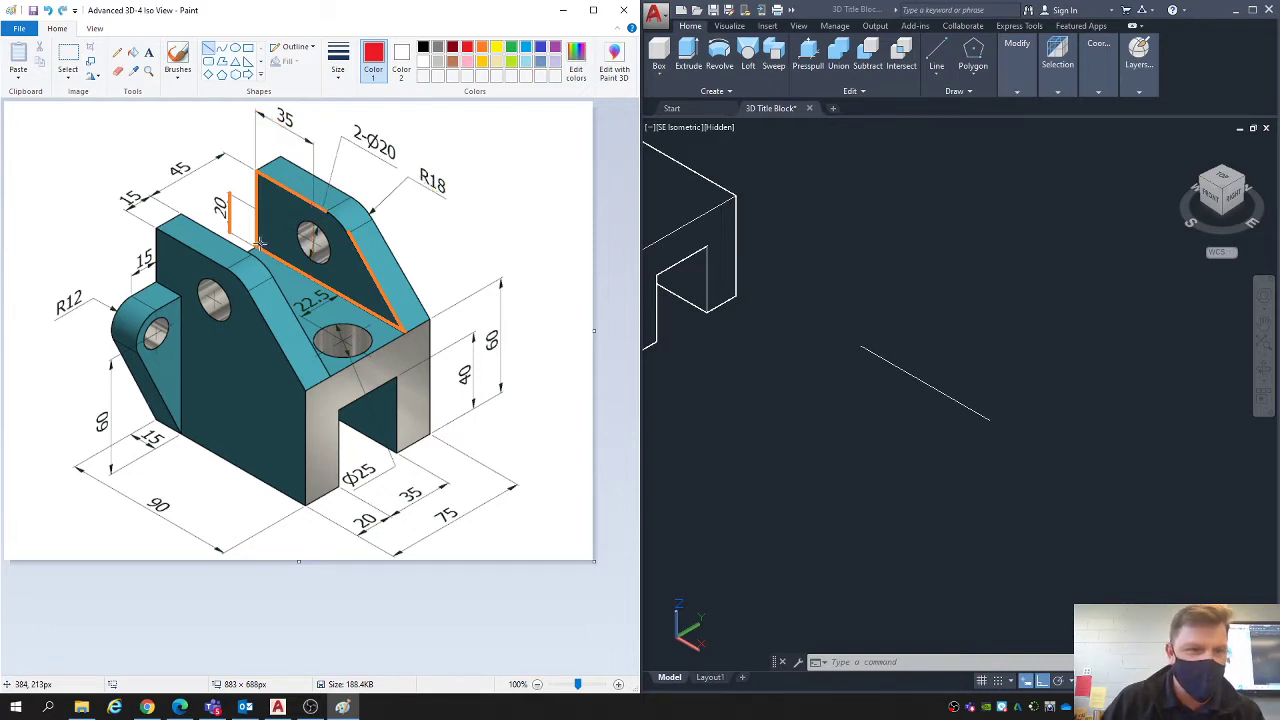
key("ctrl+z")
left_click_drag(256, 245, 257, 172)
- In AutoCAD, draw a 38-unit vertical line upward from the rear end of the 90-unit base line
left_click(867, 284)
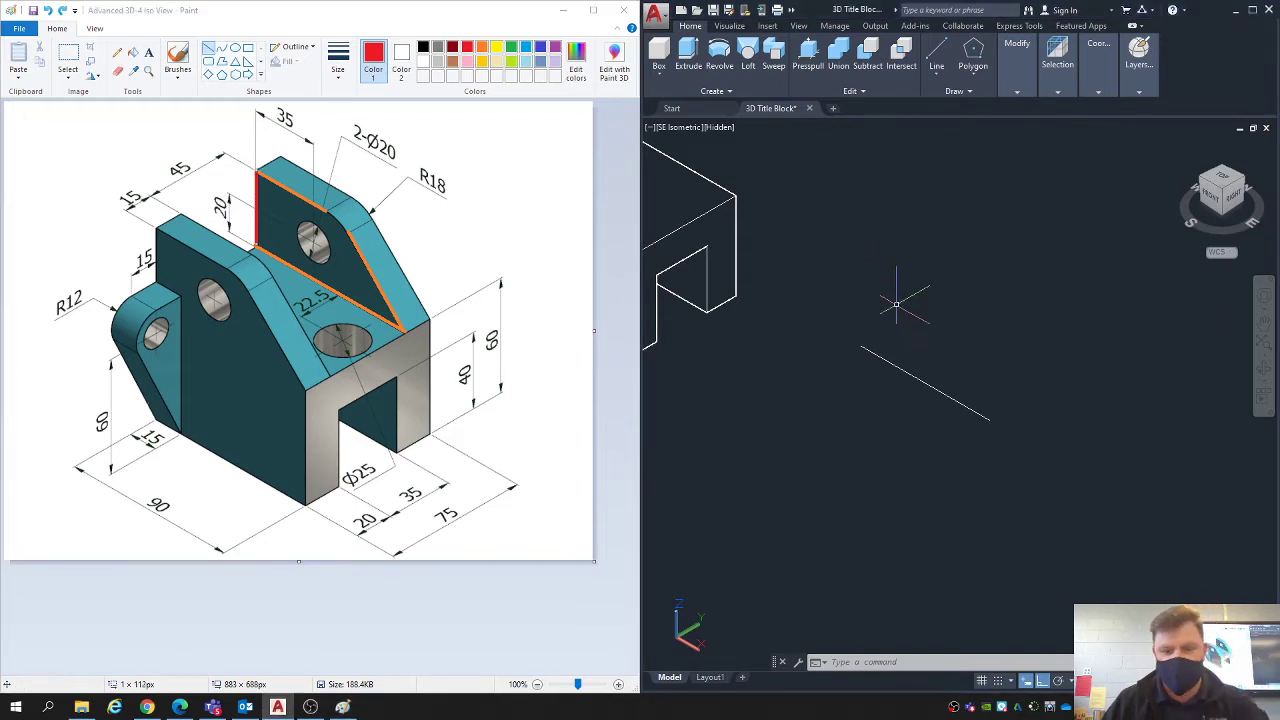
type("l")
key("Return")
left_click(861, 346)
type("38")
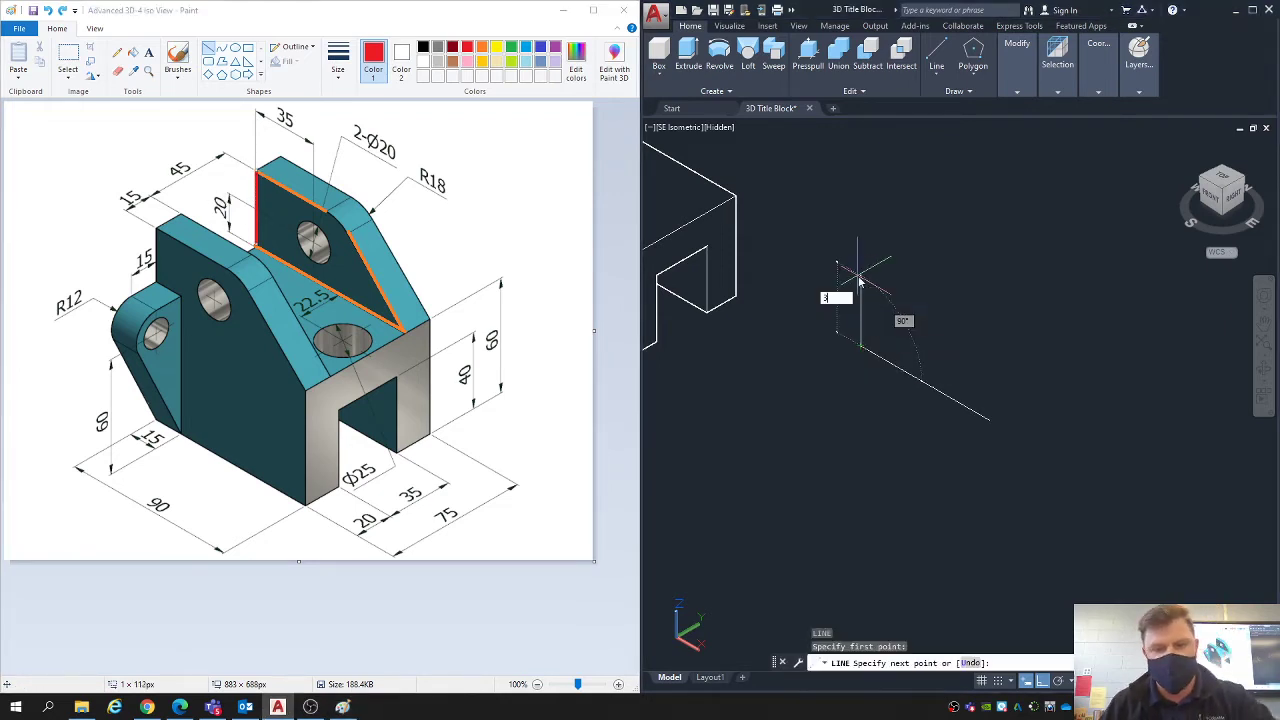
key("Return")
key("Escape")
key("Escape")
key("Escape")
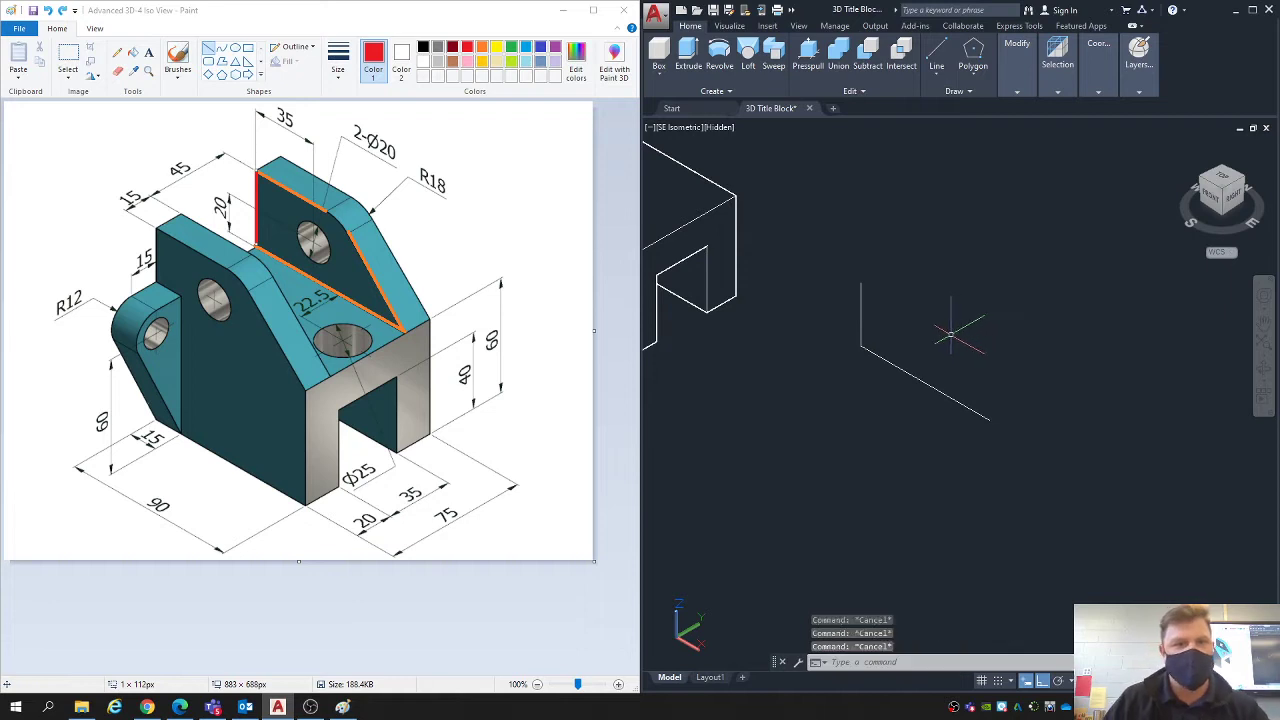
middle_click_drag(966, 324, 951, 311)
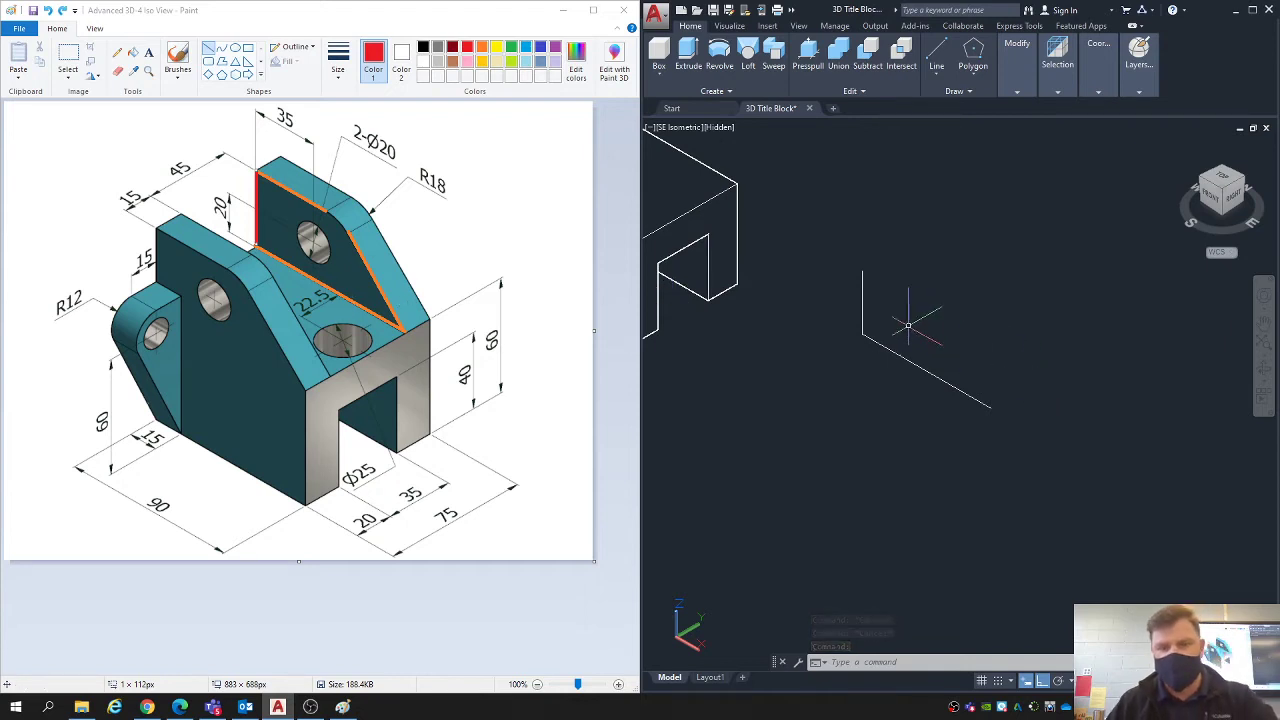
- Draw a 90-unit line from the top of the 38-unit vertical, parallel to the base, and close the profile with a 38-unit line down
type("l")
key("Return")
left_click(862, 271)
type("90")
key("Return")
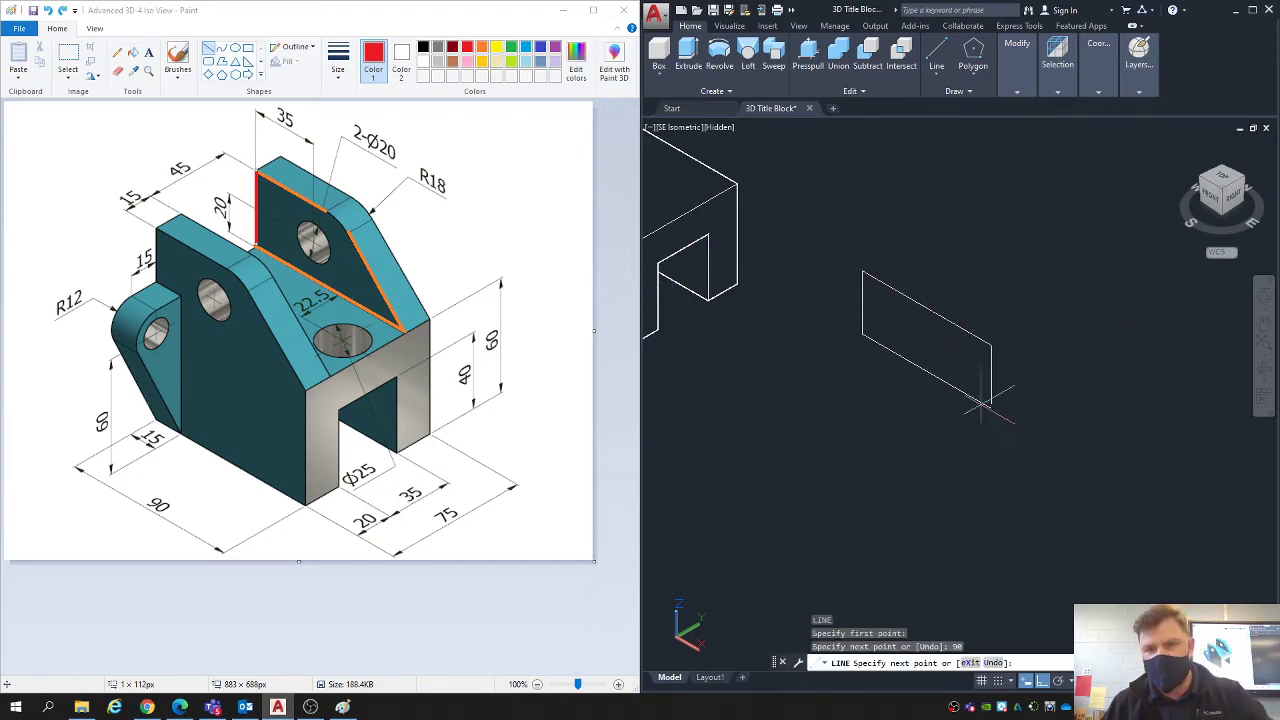
type("38")
key("Return")
key("Escape")
- Join the four lines of the profile into a single closed polyline
left_click(1028, 452)
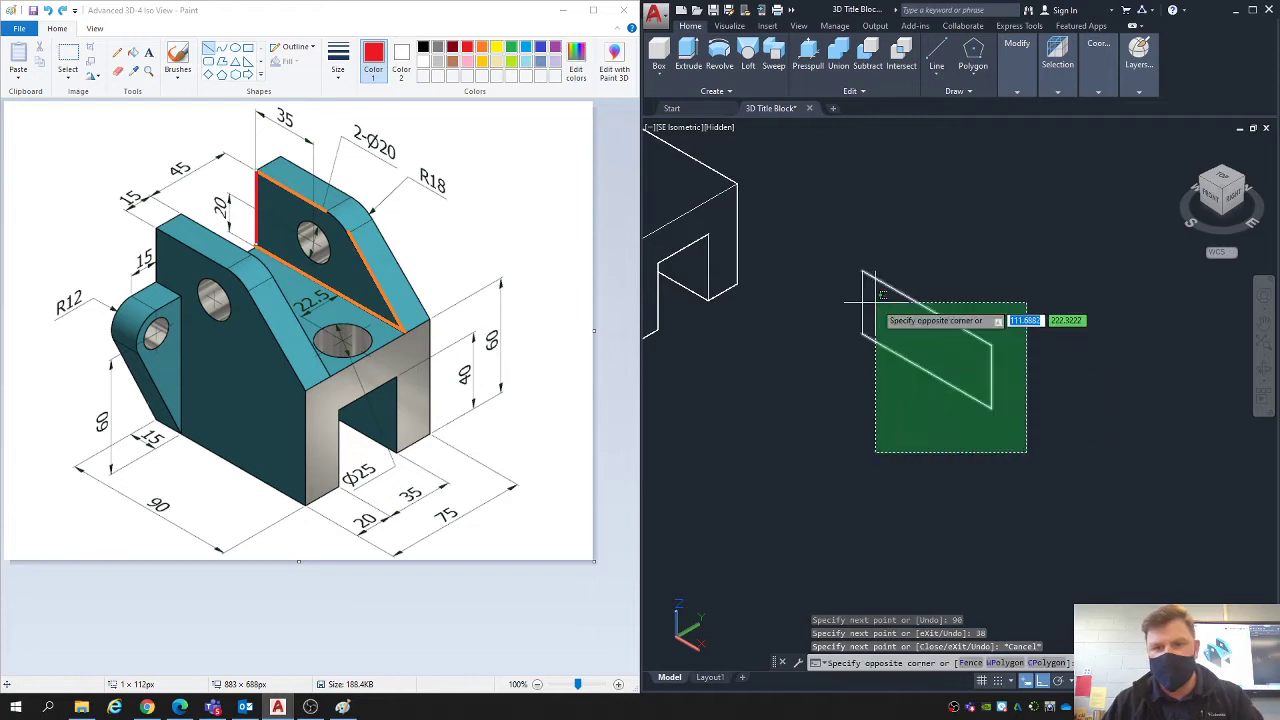
left_click(831, 234)
type("j")
key("Return")
key("Escape")
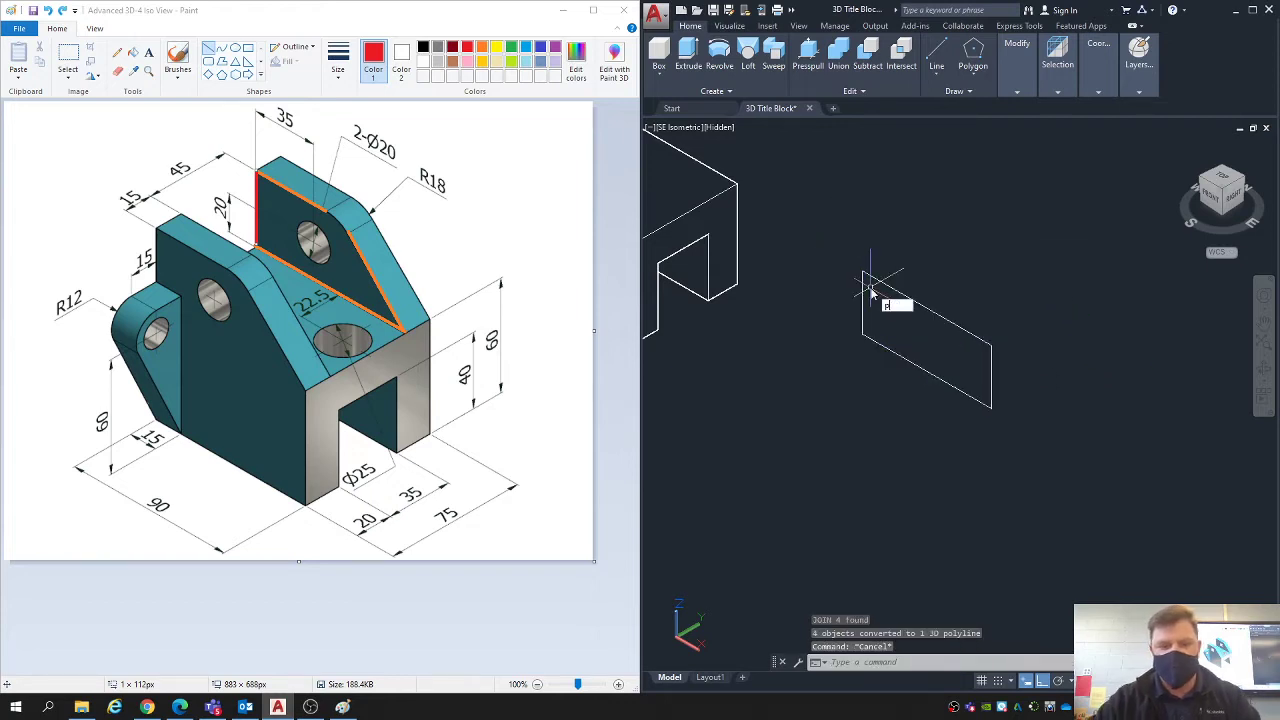
- Begin a Presspull extrusion of the closed 90 by 38 profile
type("presspull")
key("Return")
left_click(866, 290)
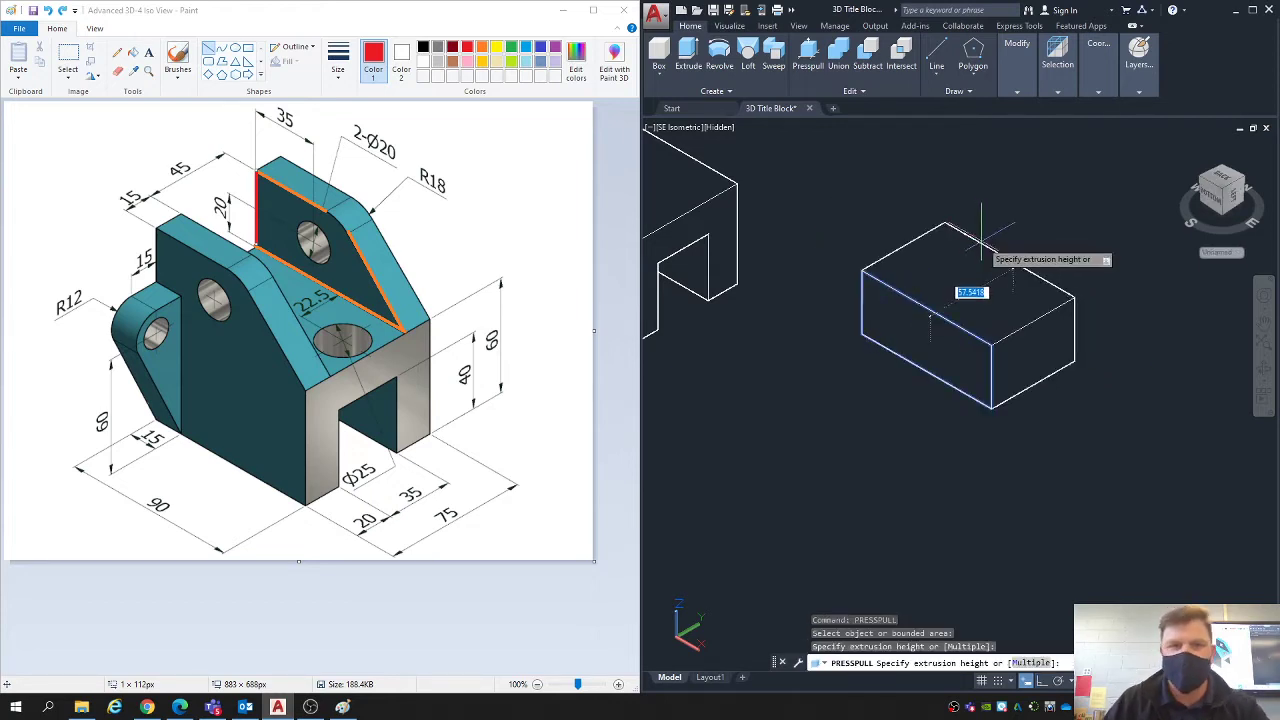
- In Paint, trace the short upper thickness edges of the far and near lugs in red
left_click(280, 166)
key("ctrl+z")
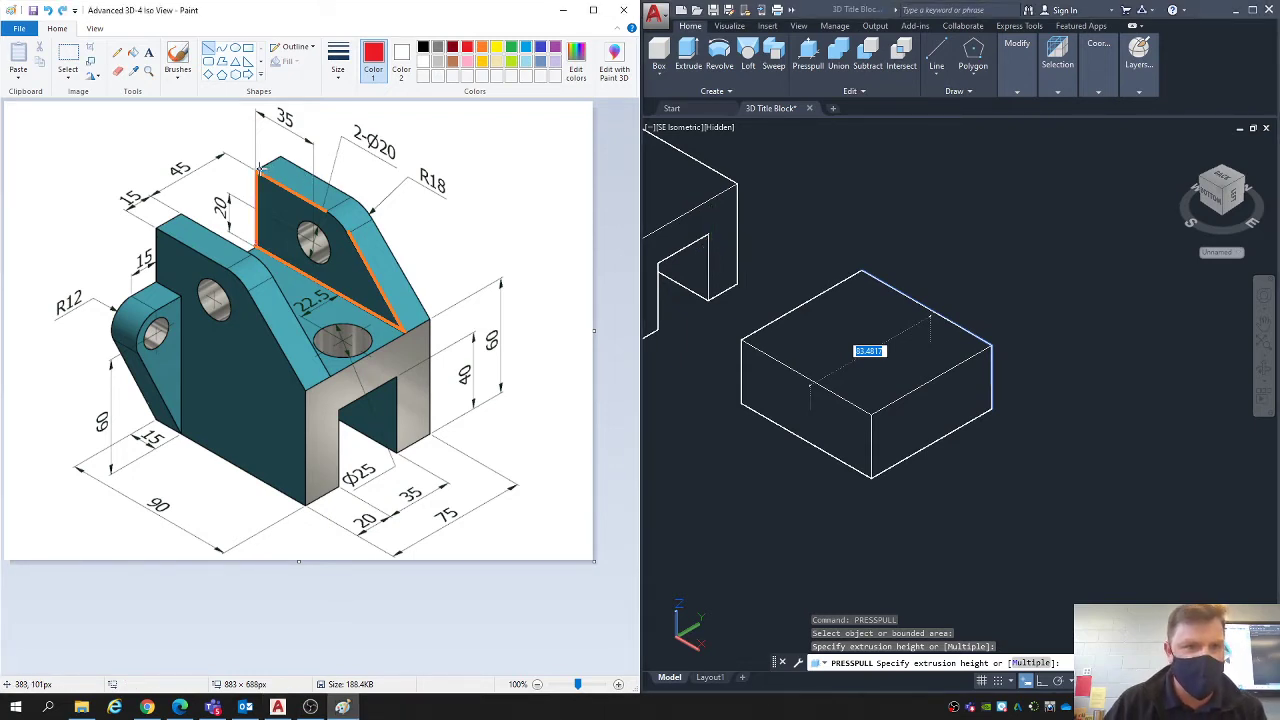
left_click_drag(258, 171, 281, 156)
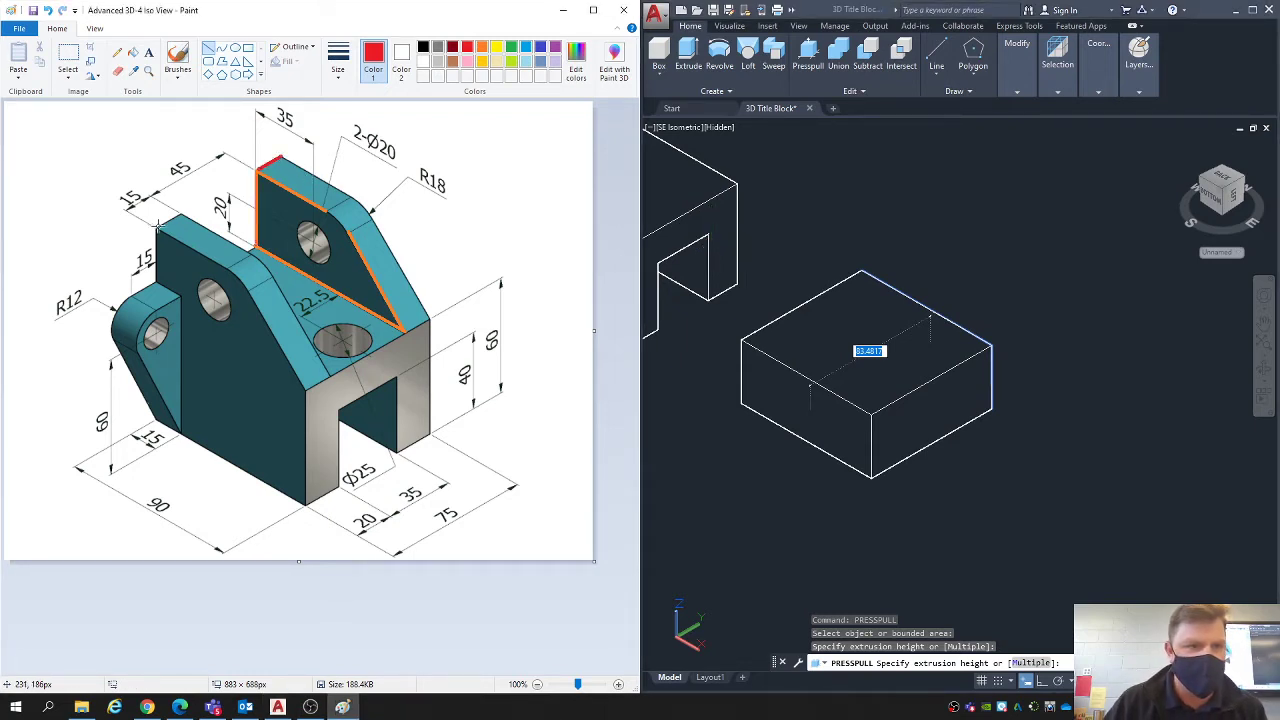
left_click_drag(157, 227, 183, 212)
left_click(193, 202)
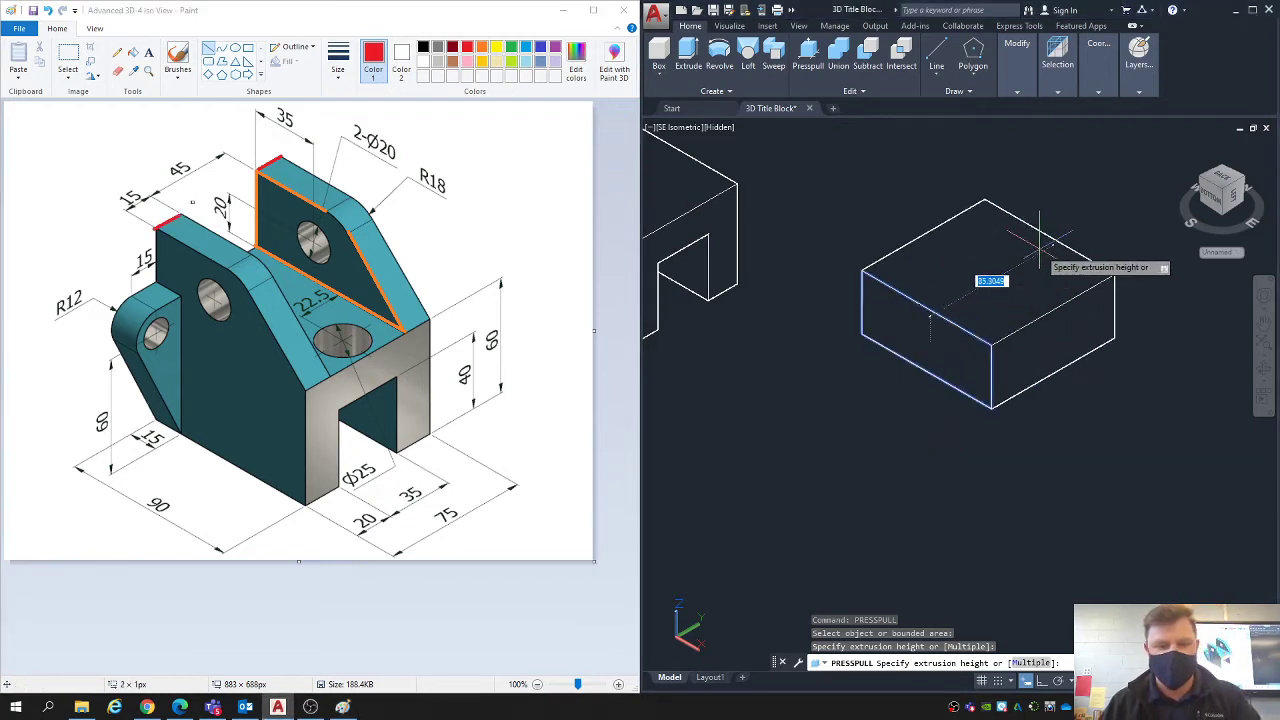
- In AutoCAD, set the extrusion height of the profile to 15 in the positive Y direction
type("15")
key("Return")
key("Escape")
key("Escape")
scroll(894, 320, "up", 3)
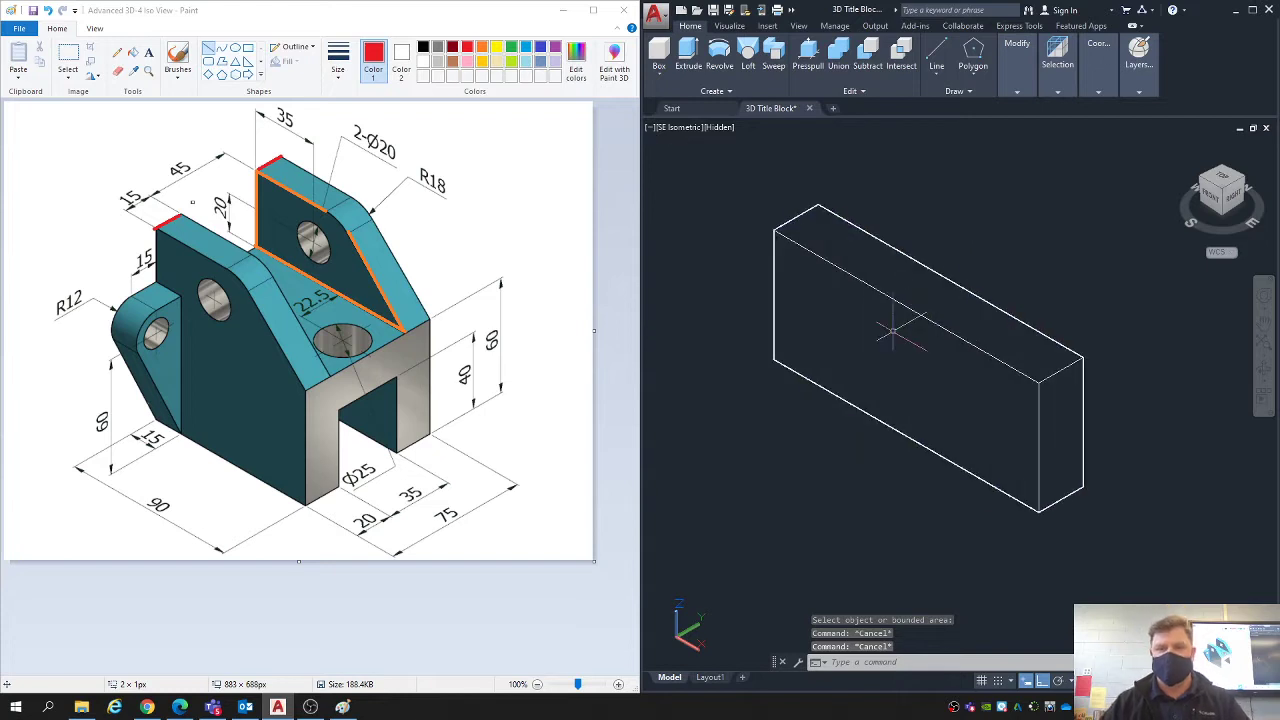
- In Paint, undo the red marks on the lug thickness edges
left_click(387, 238)
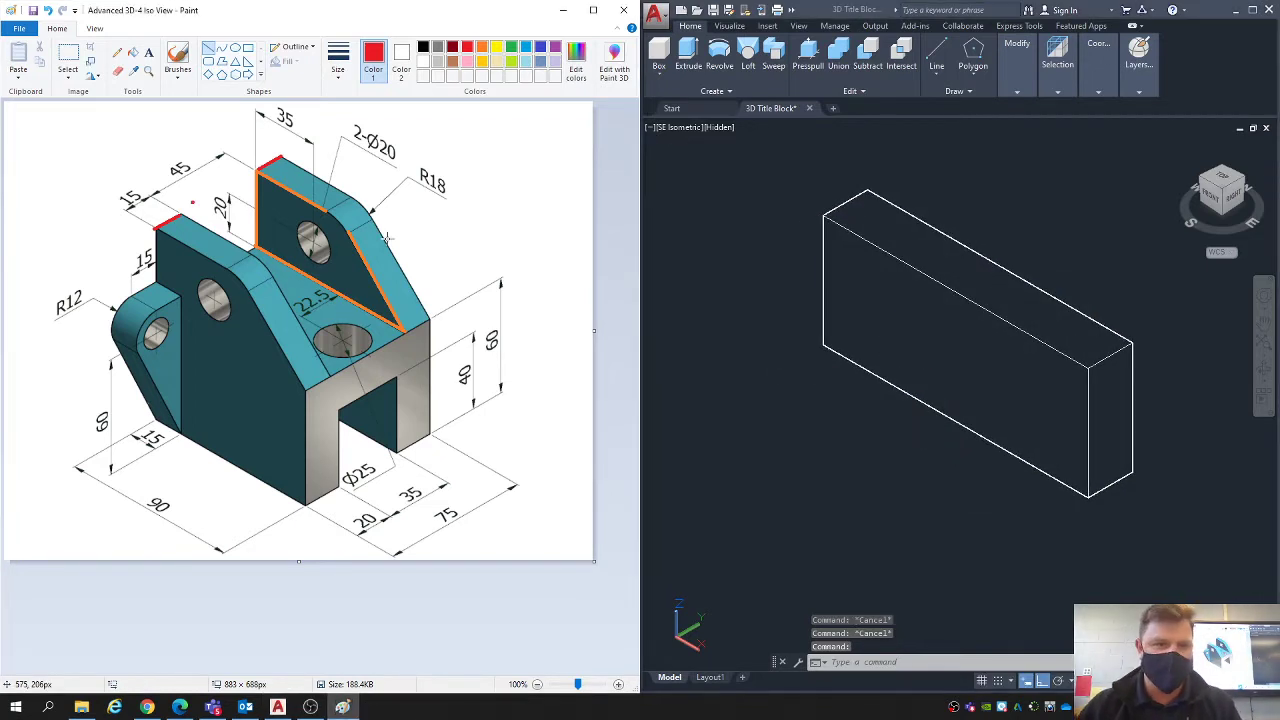
key("ctrl+z")
key("ctrl+z")
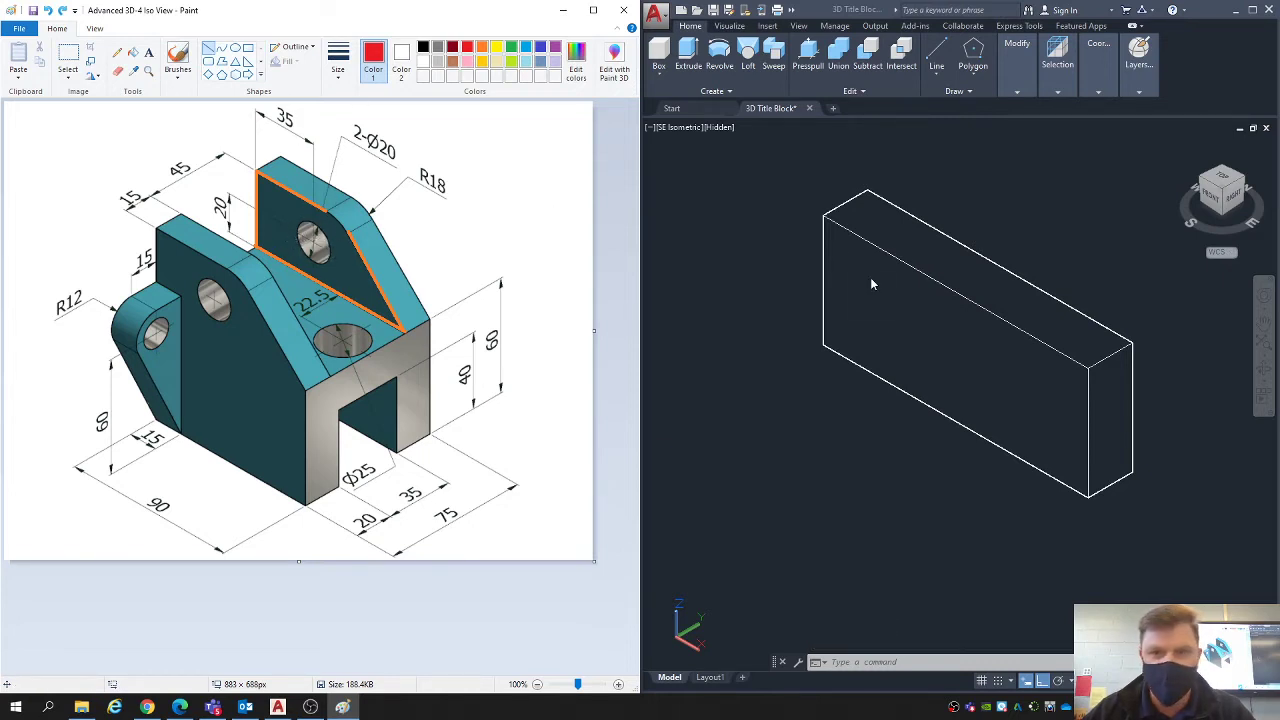
- In AutoCAD, set the current object colour to red with nothing selected
left_click(777, 186)
type("pr")
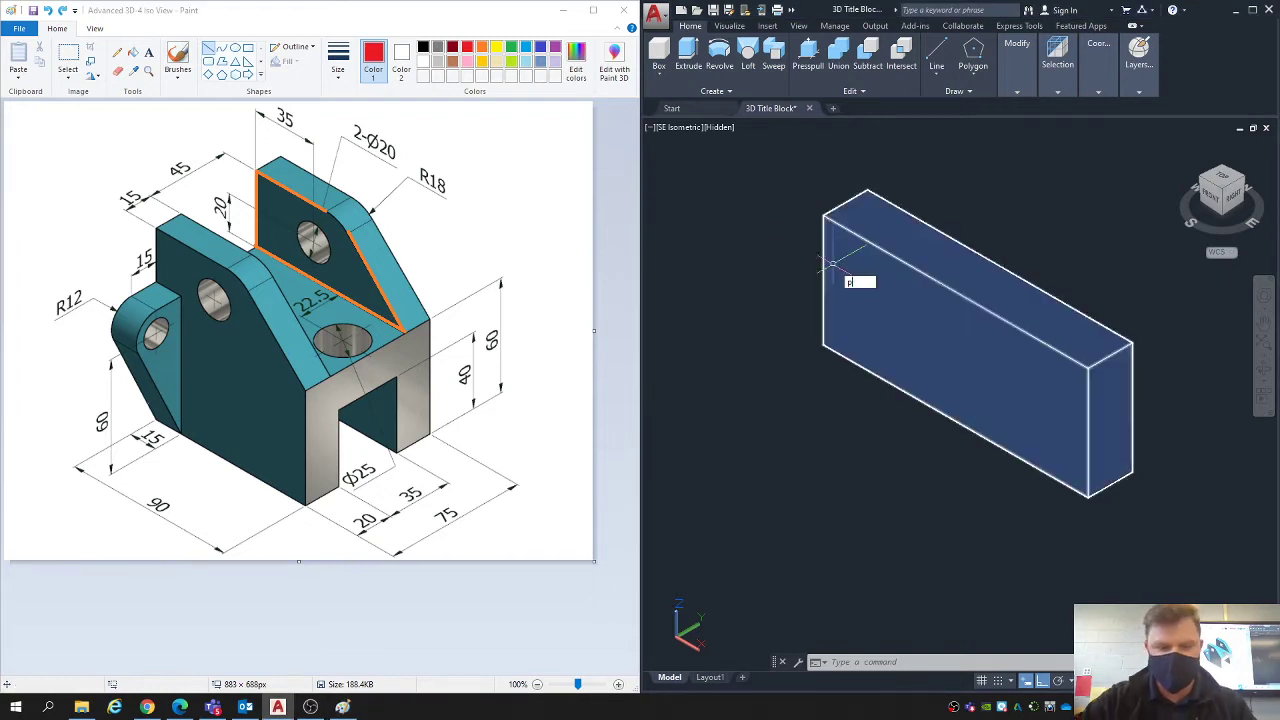
key("Return")
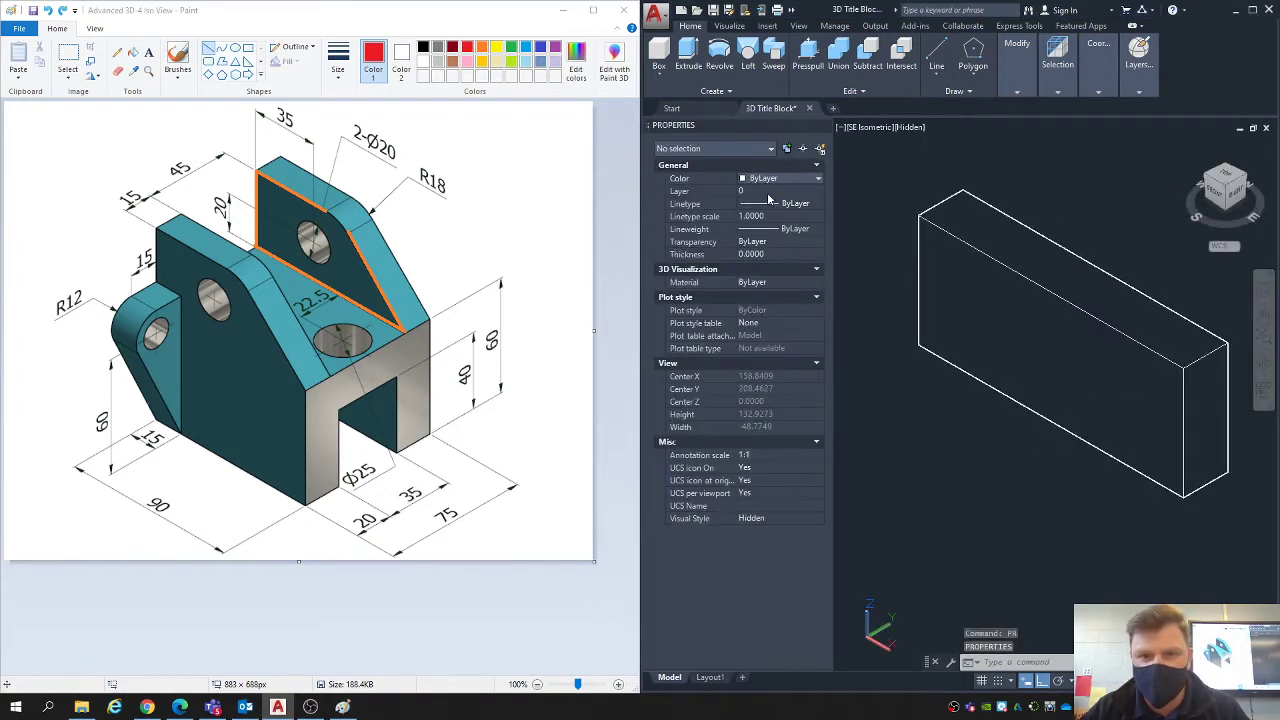
left_click(766, 180)
left_click(768, 210)
left_click(823, 126)
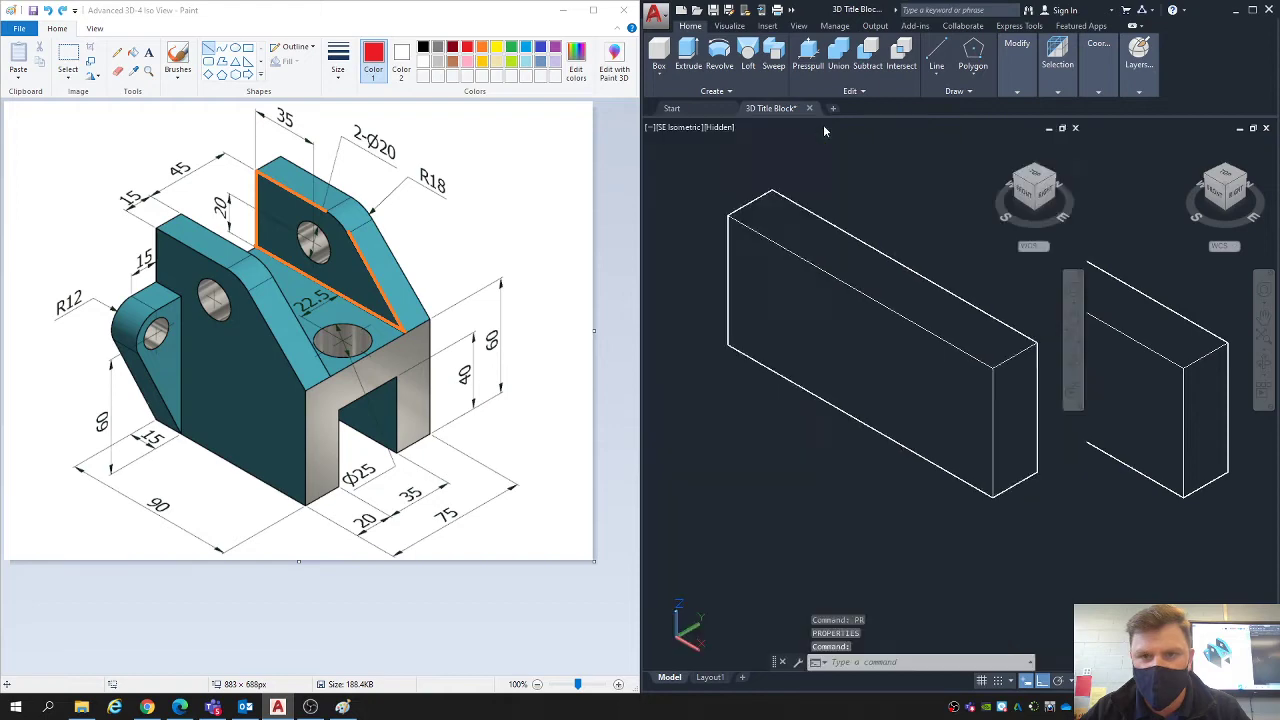
- Draw red construction lines from the front face's lower rear corner, 35 units along the bottom edge and 20 units up
type("l")
key("Return")
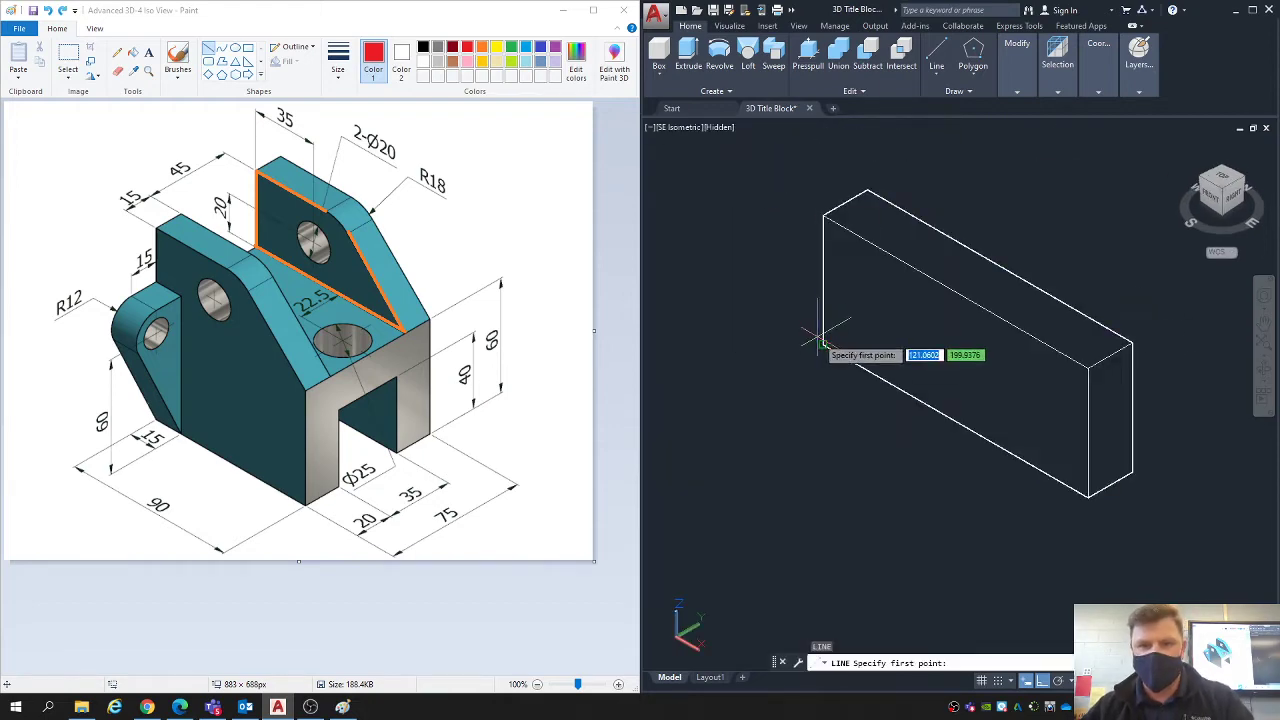
left_click(823, 347)
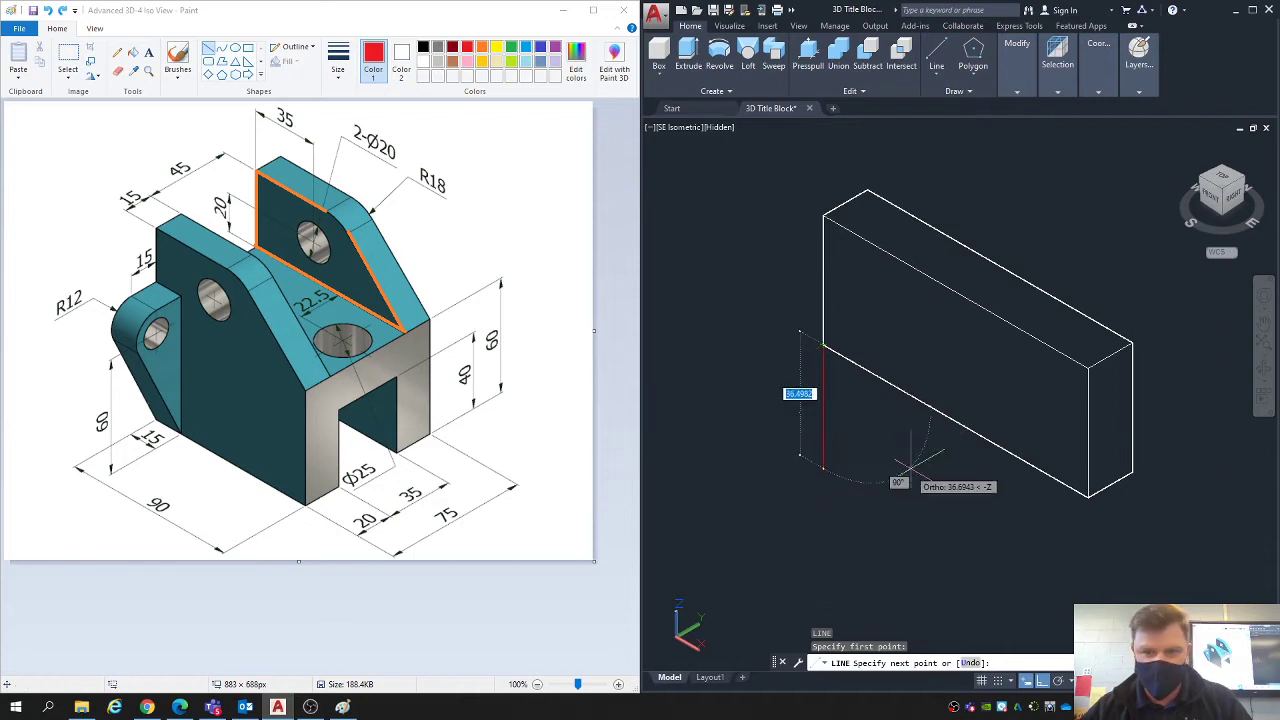
type("35")
key("Return")
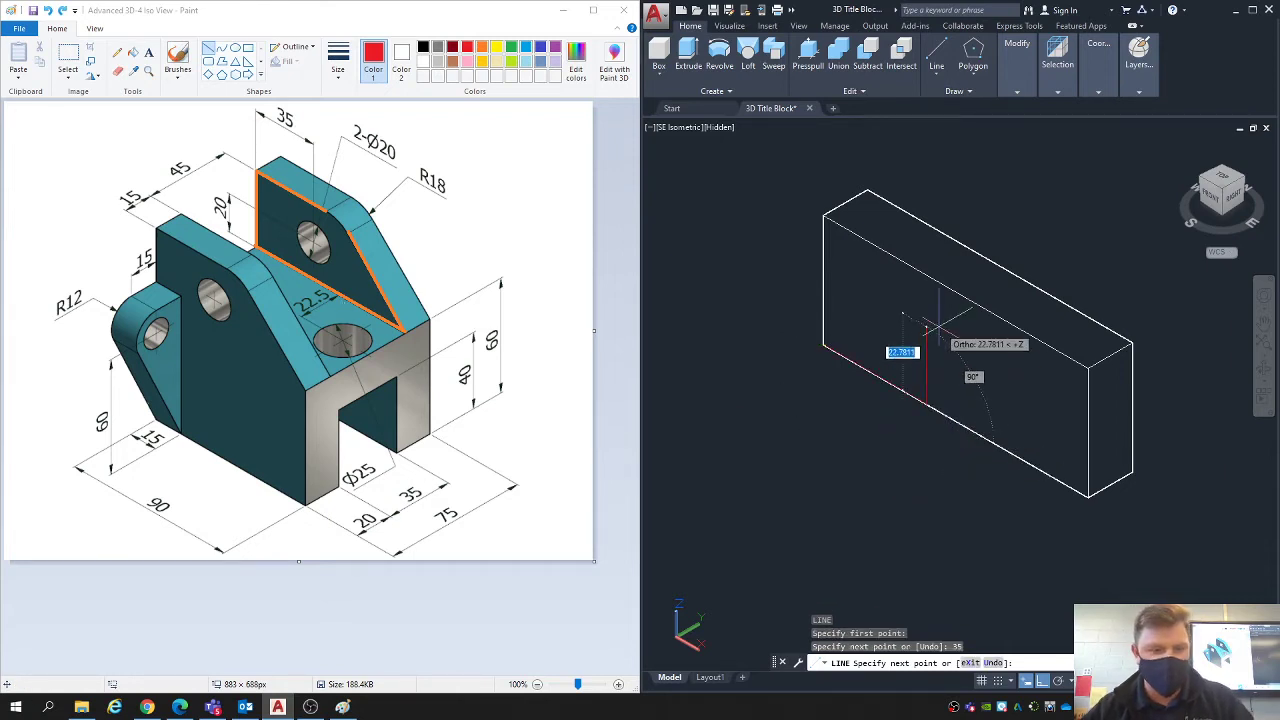
type("20")
key("Return")
key("Escape")
key("Escape")
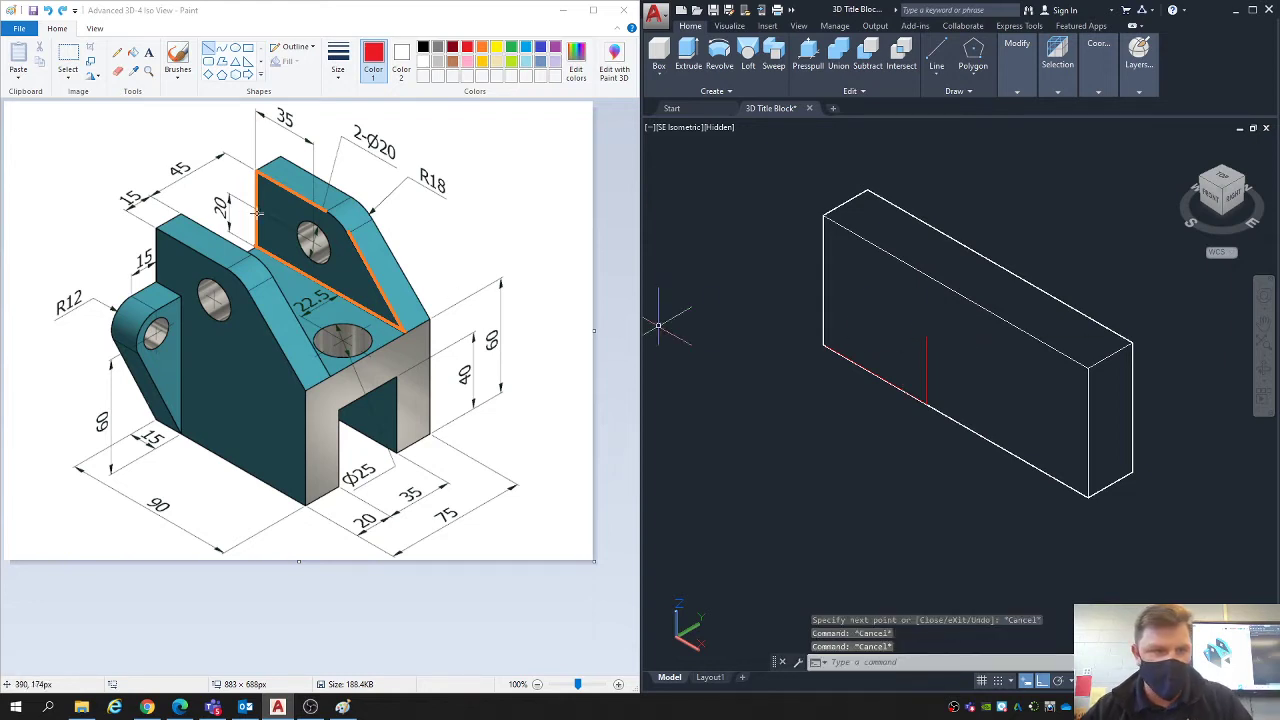
- In Paint, mark the 35 dimension, its length along the far lug's base and the vertical up to the hole centre in red
left_click_drag(258, 112, 313, 145)
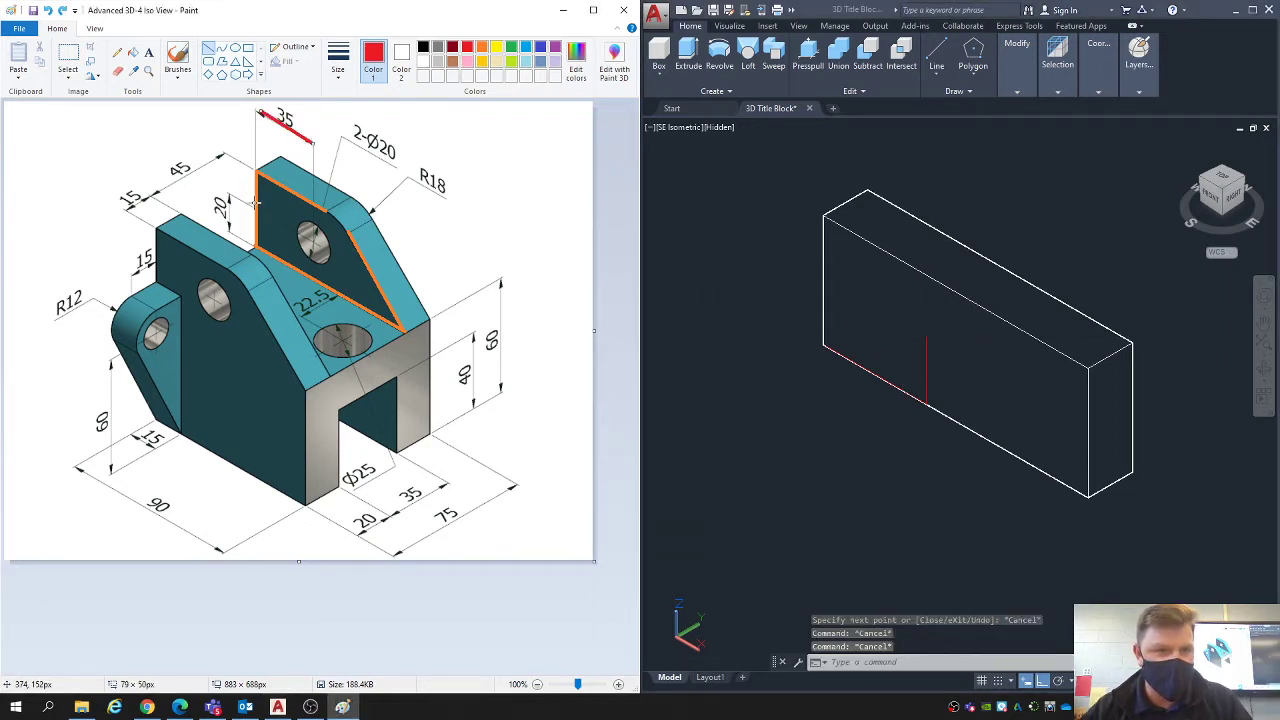
left_click_drag(252, 207, 314, 287)
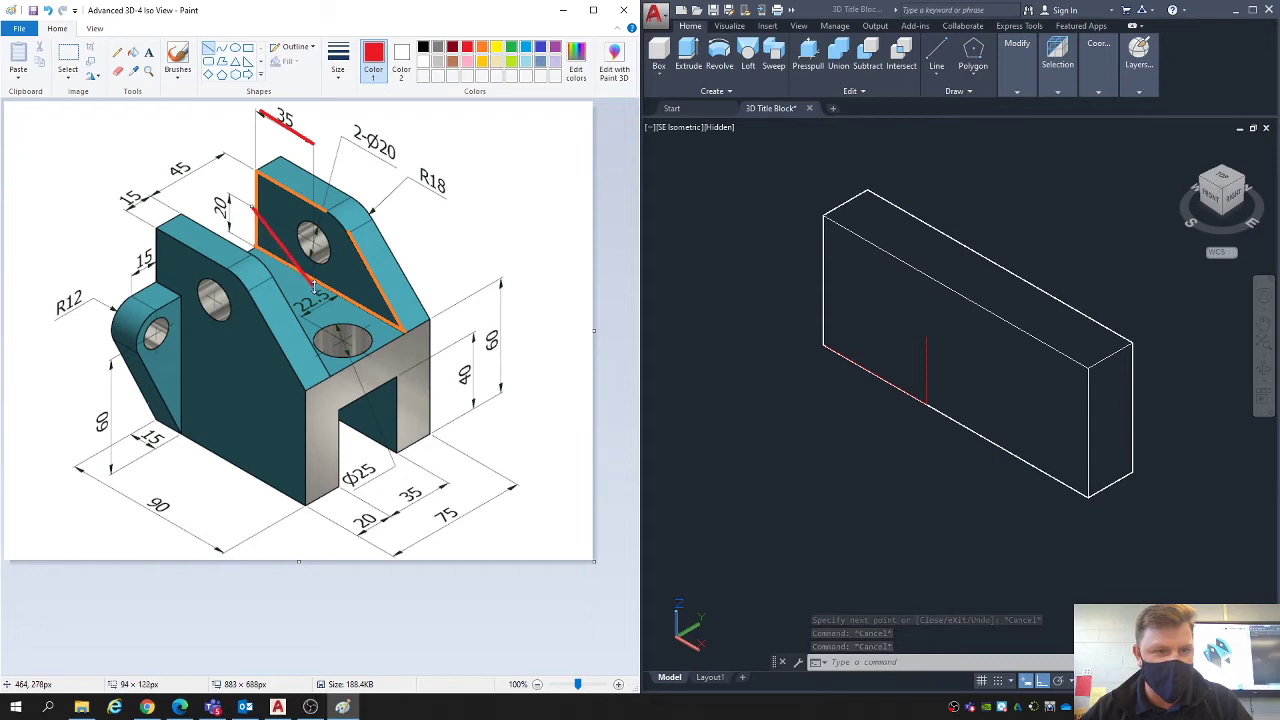
key("ctrl+z")
left_click_drag(257, 247, 314, 278)
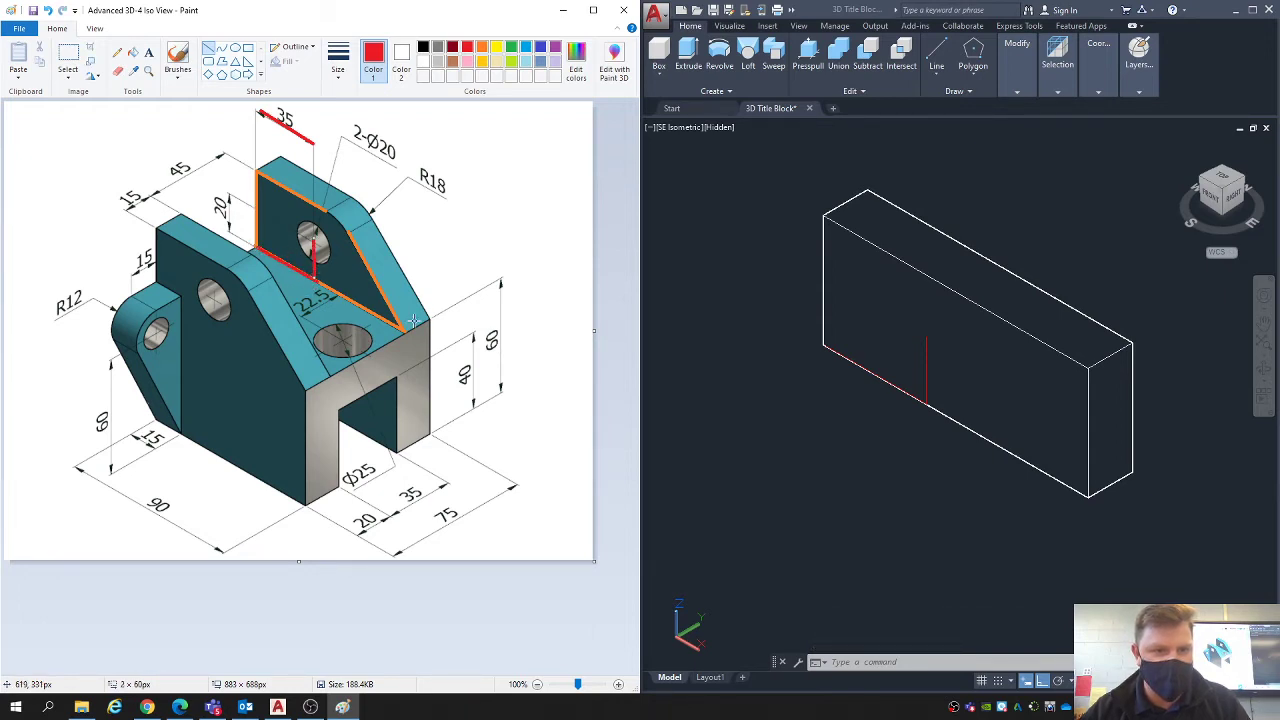
- Undo the red hole-location marks in Paint and return to AutoCAD with no command active
key("ctrl+z")
key("ctrl+z")
key("ctrl+z")
left_click(831, 420)
key("Escape")
key("Escape")
key("Escape")
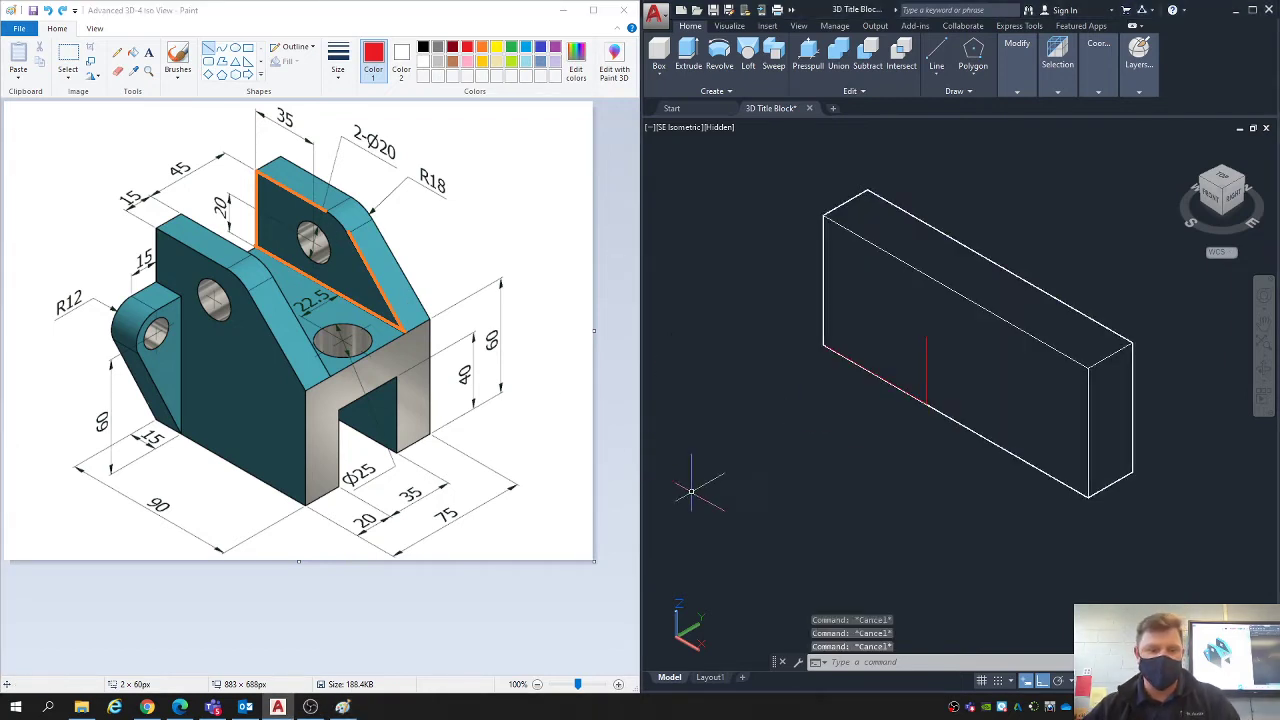
- Draw a circle of radius 18 on the block's front face, centred on the upper end of the vertical construction line
middle_click_drag(737, 456, 713, 447)
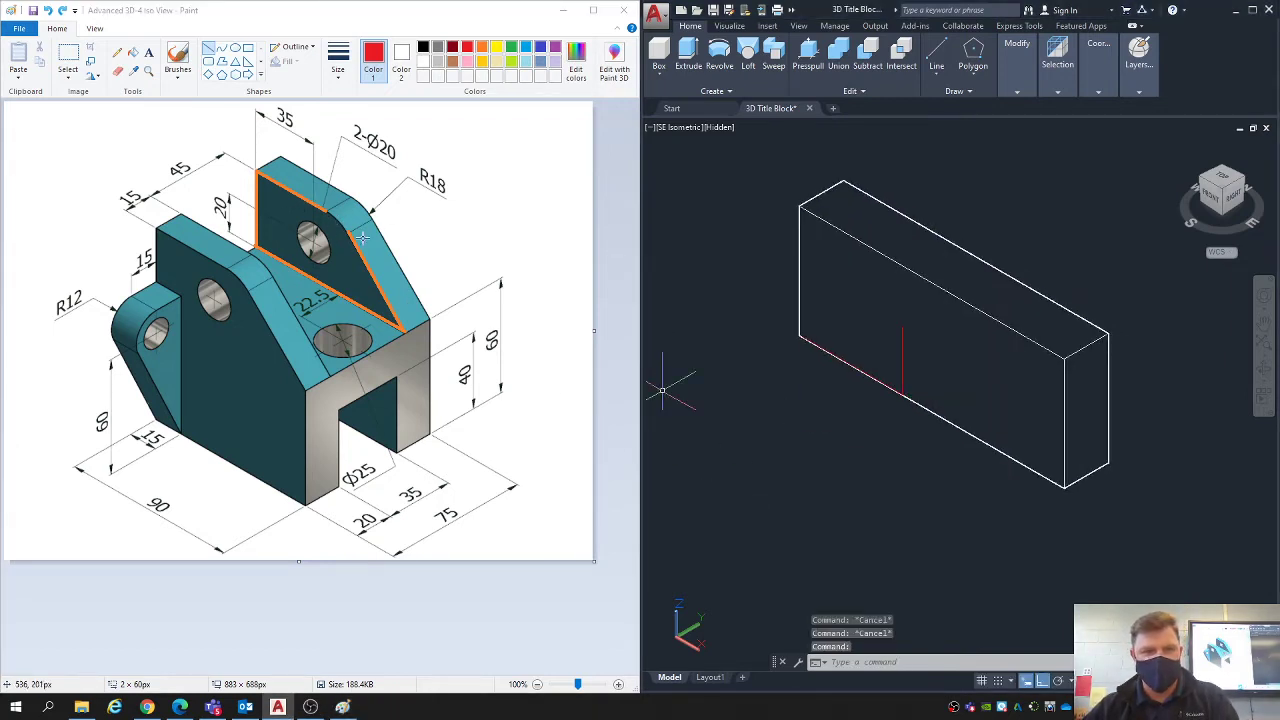
type("c")
key("Return")
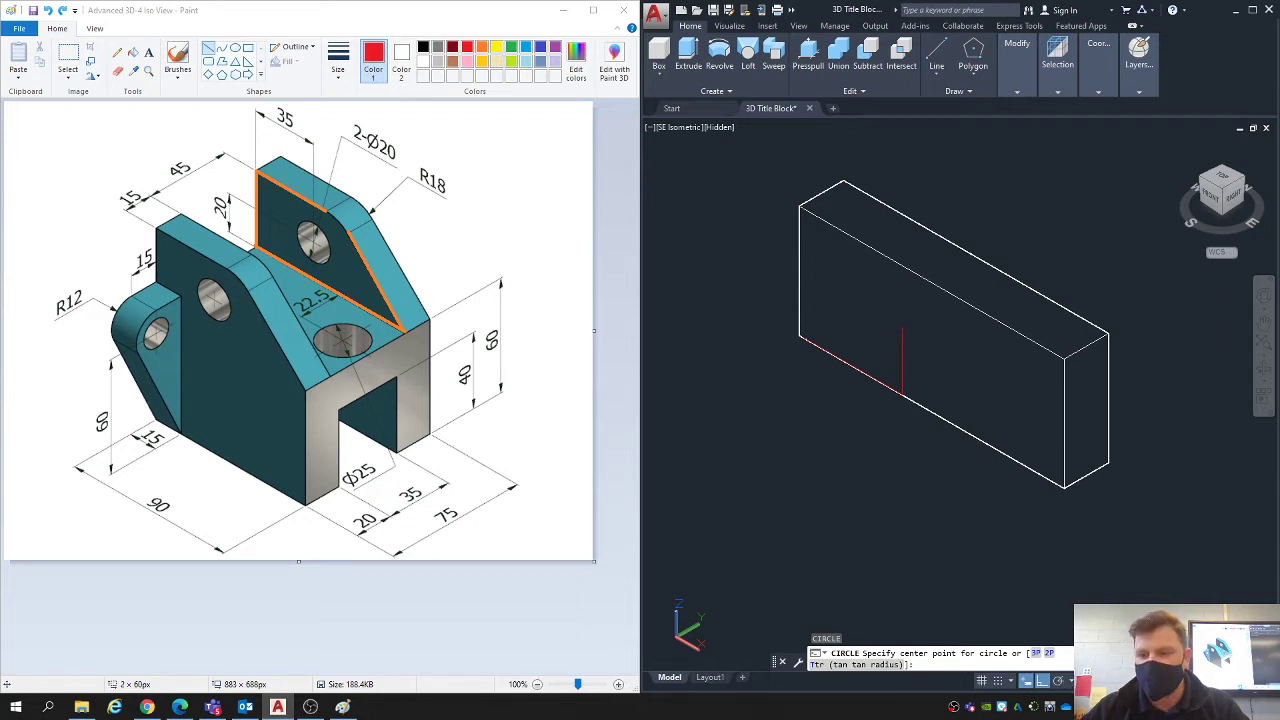
left_click(1065, 682)
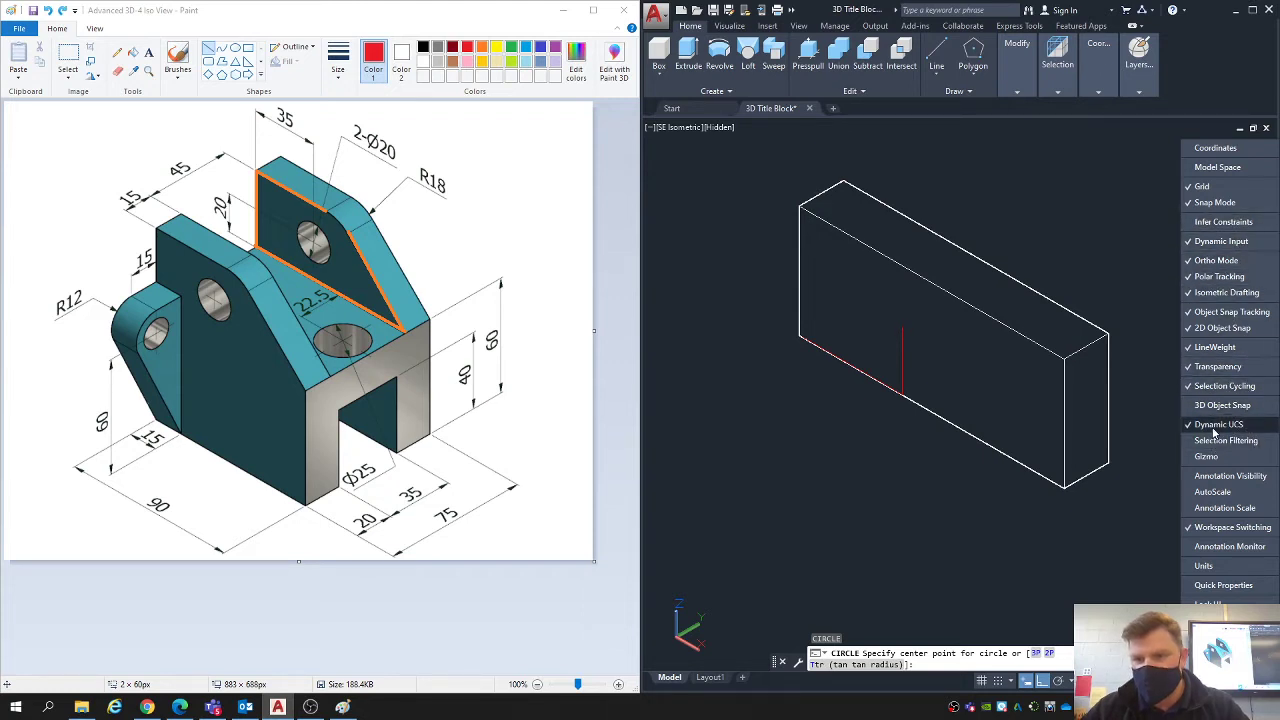
left_click(1007, 556)
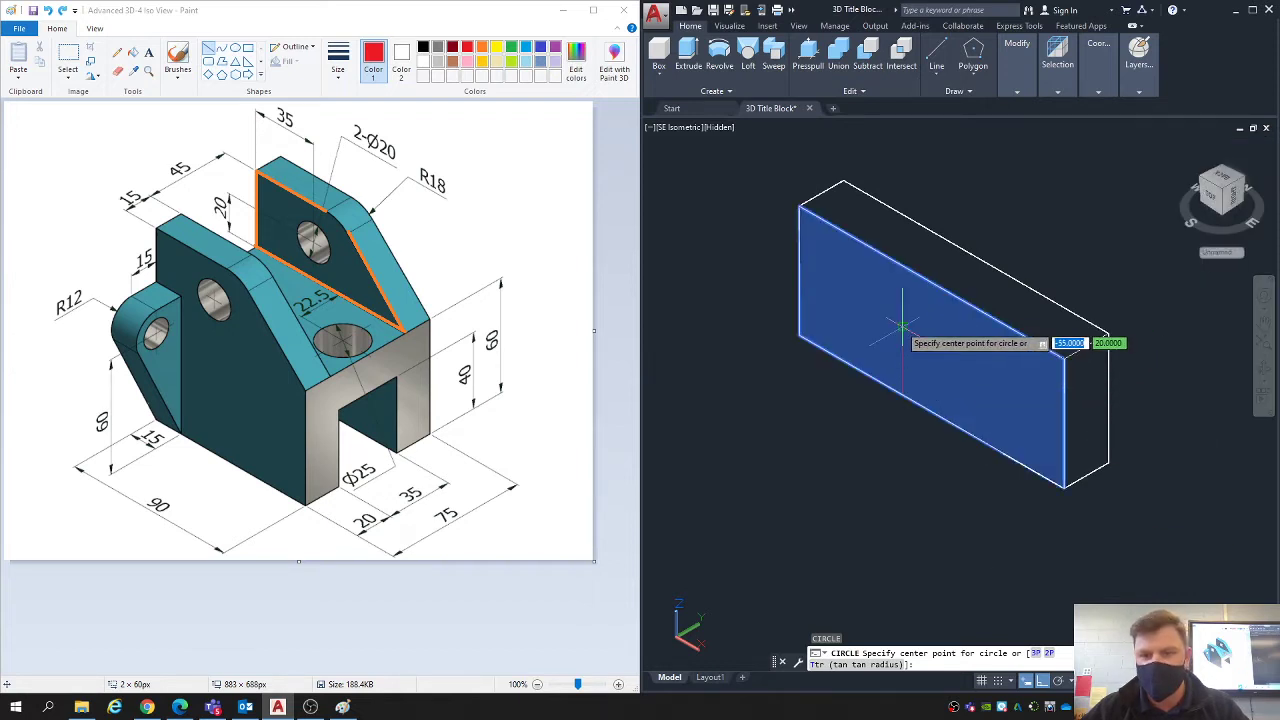
left_click(902, 326)
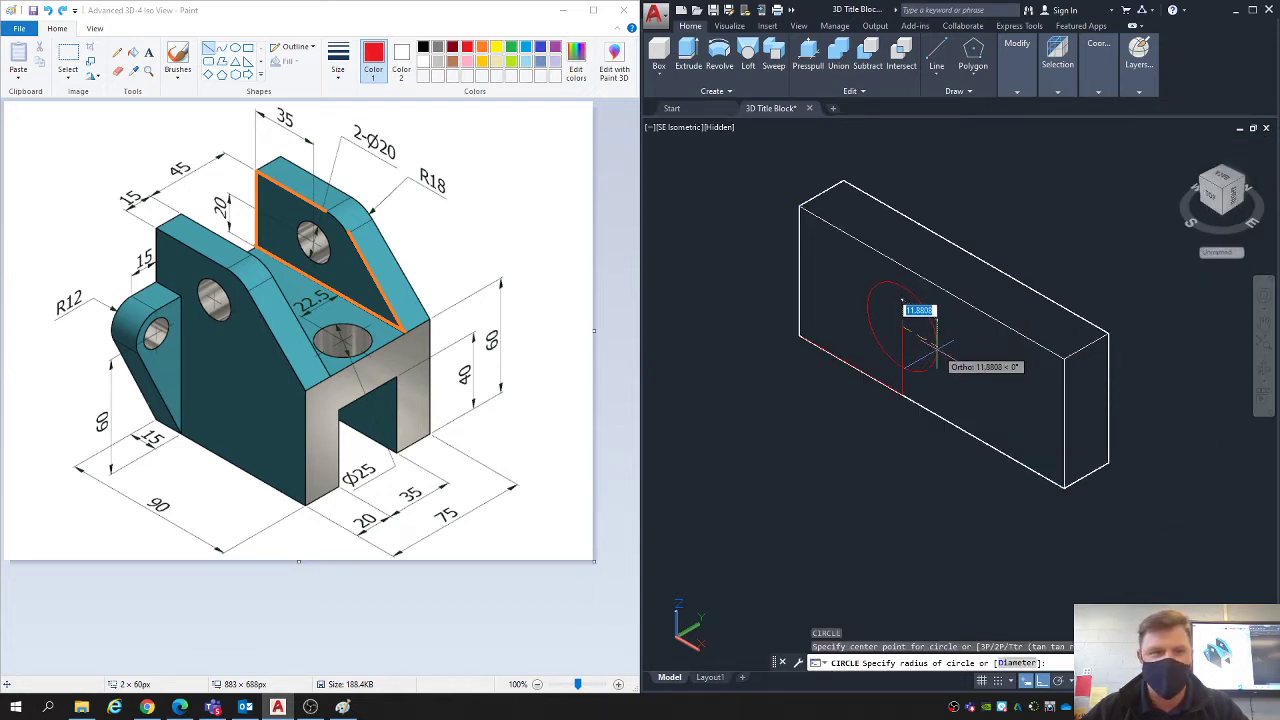
type("18")
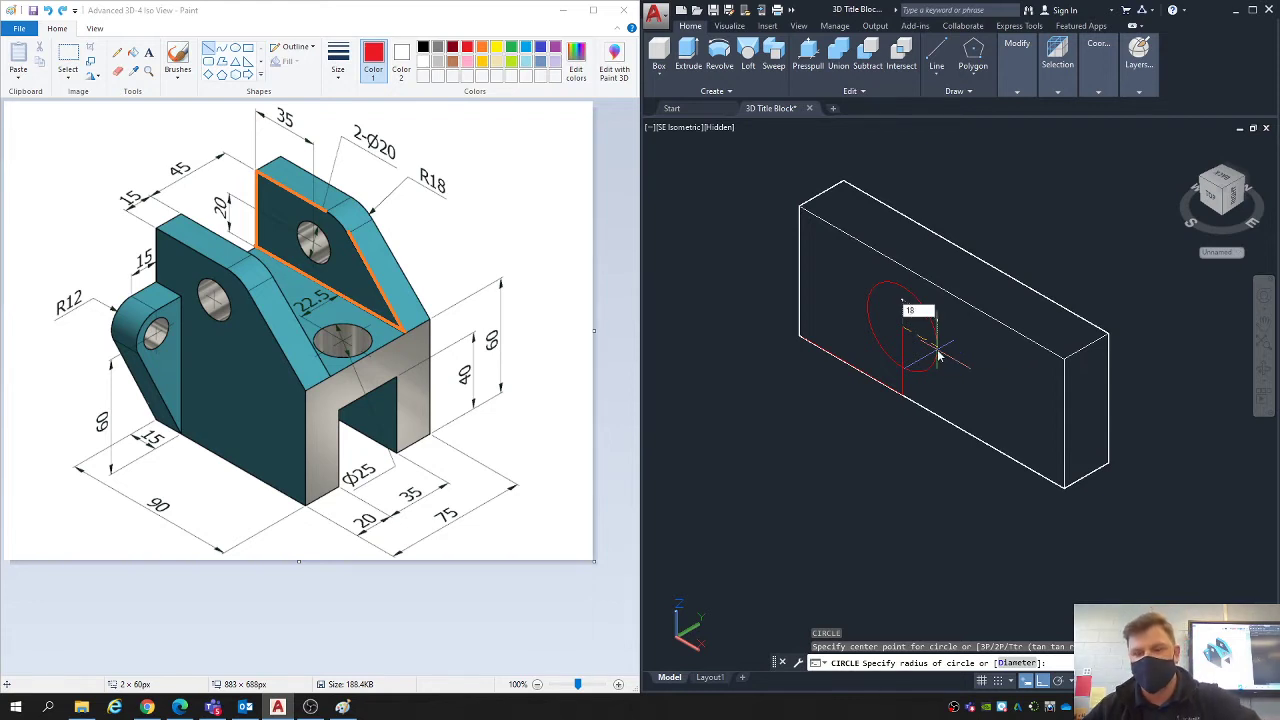
key("Return")
- In Paint, underline the R18 label in red, undo the mark and return to AutoCAD
left_click_drag(410, 175, 440, 196)
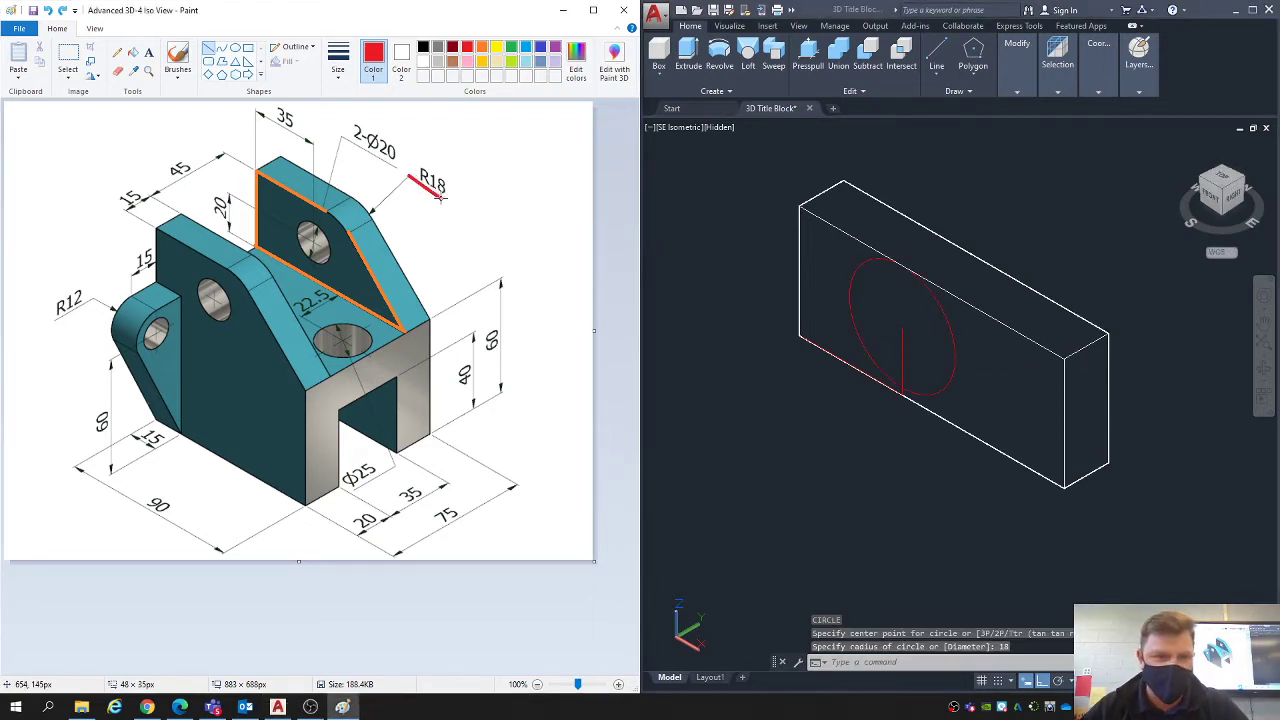
key("ctrl+z")
left_click(848, 398)
key("Escape")
key("Escape")
key("Escape")
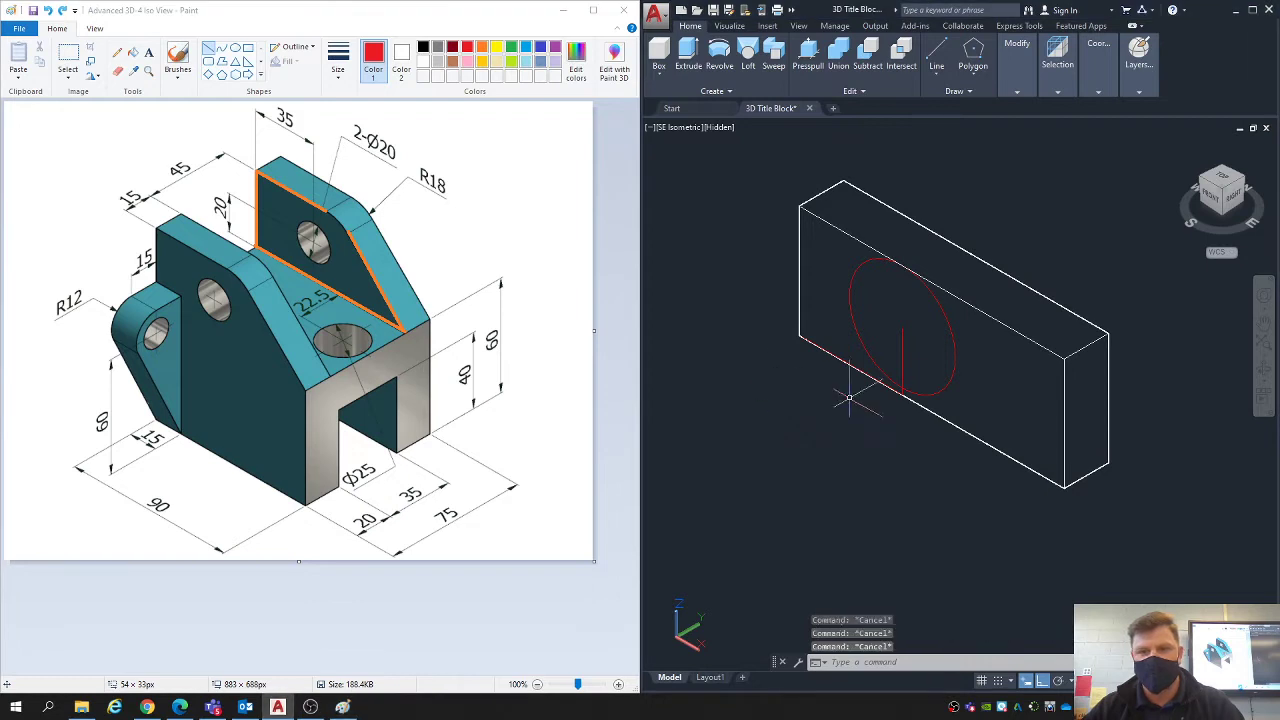
- Erase the vertical and bottom-edge construction lines, keeping the solid and the circle
left_click(918, 348)
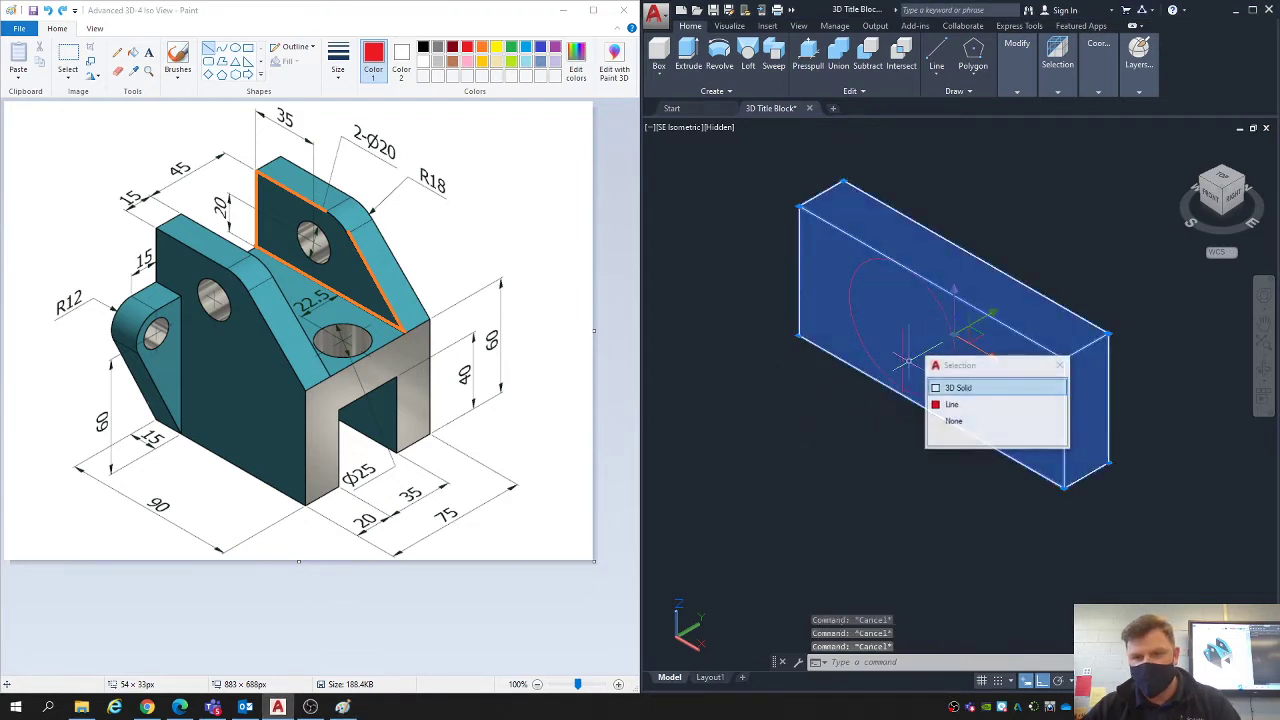
left_click(951, 404)
key("Delete")
left_click(764, 314)
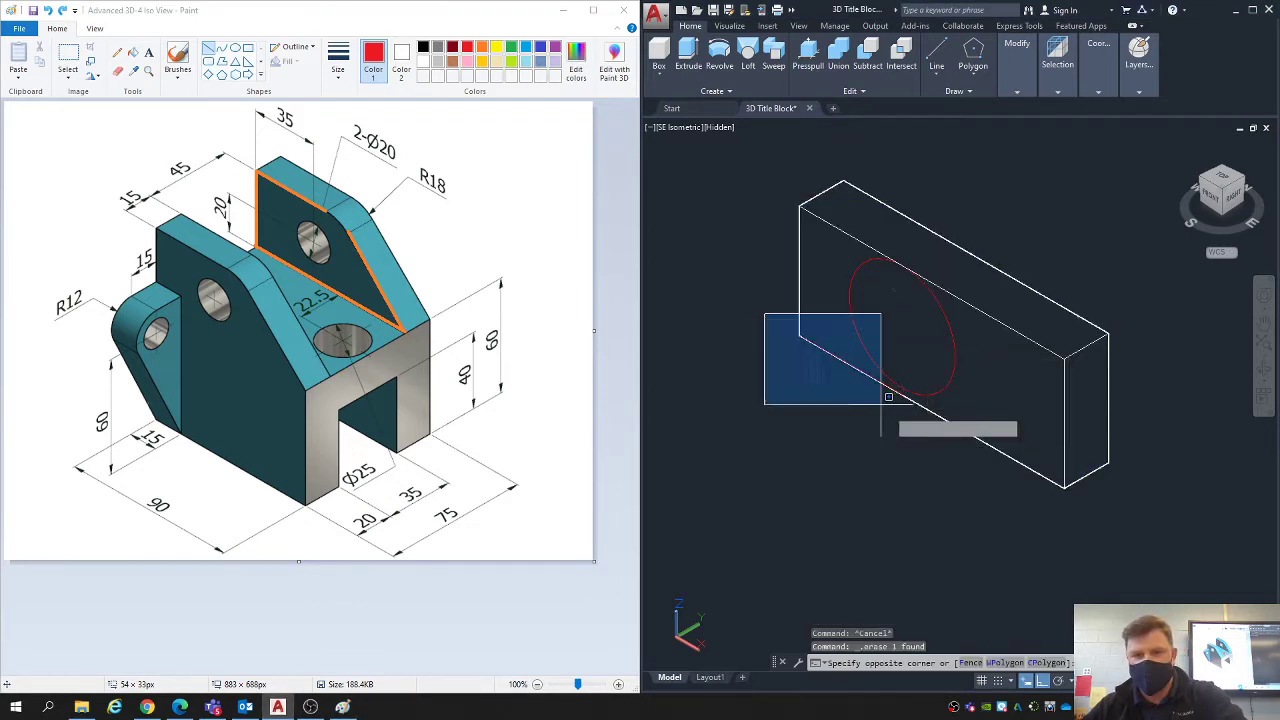
left_click(915, 450)
middle_click_drag(879, 455, 866, 459)
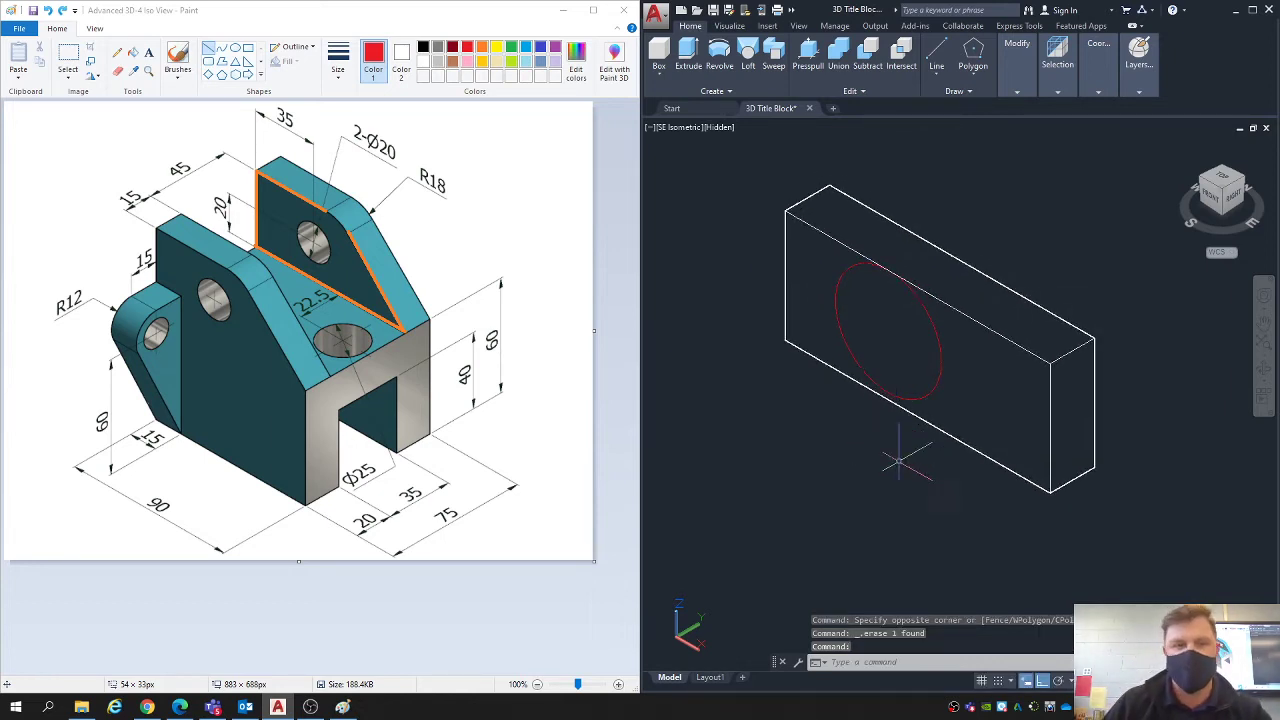
- In Paint, draw a red line over the rear lug's sloping edge and return to AutoCAD
left_click_drag(402, 328, 346, 228)
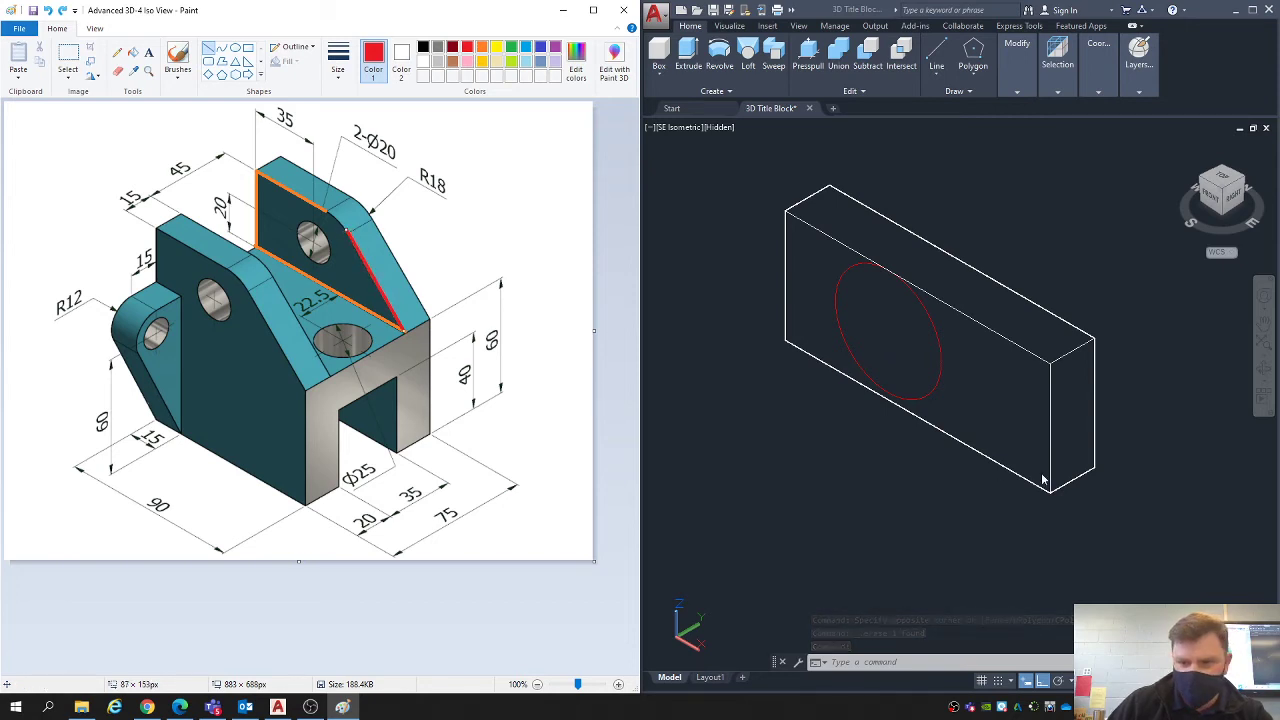
left_click(820, 518)
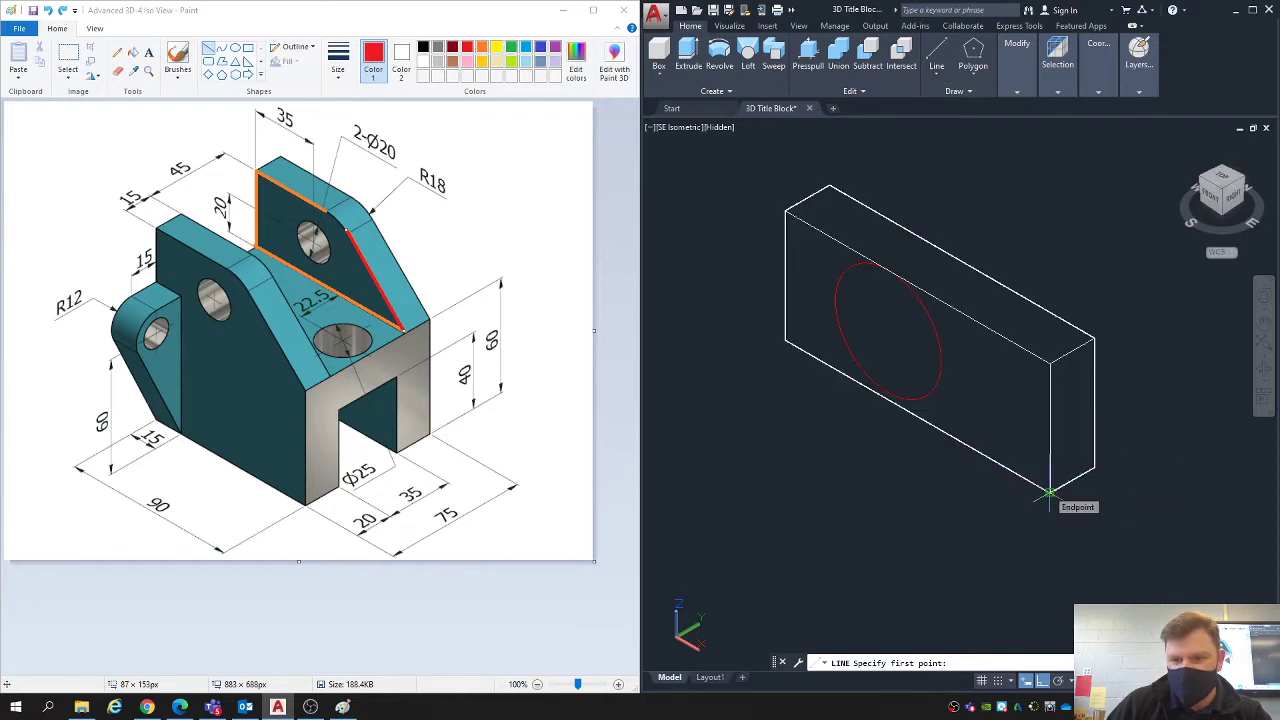
left_click(1049, 493)
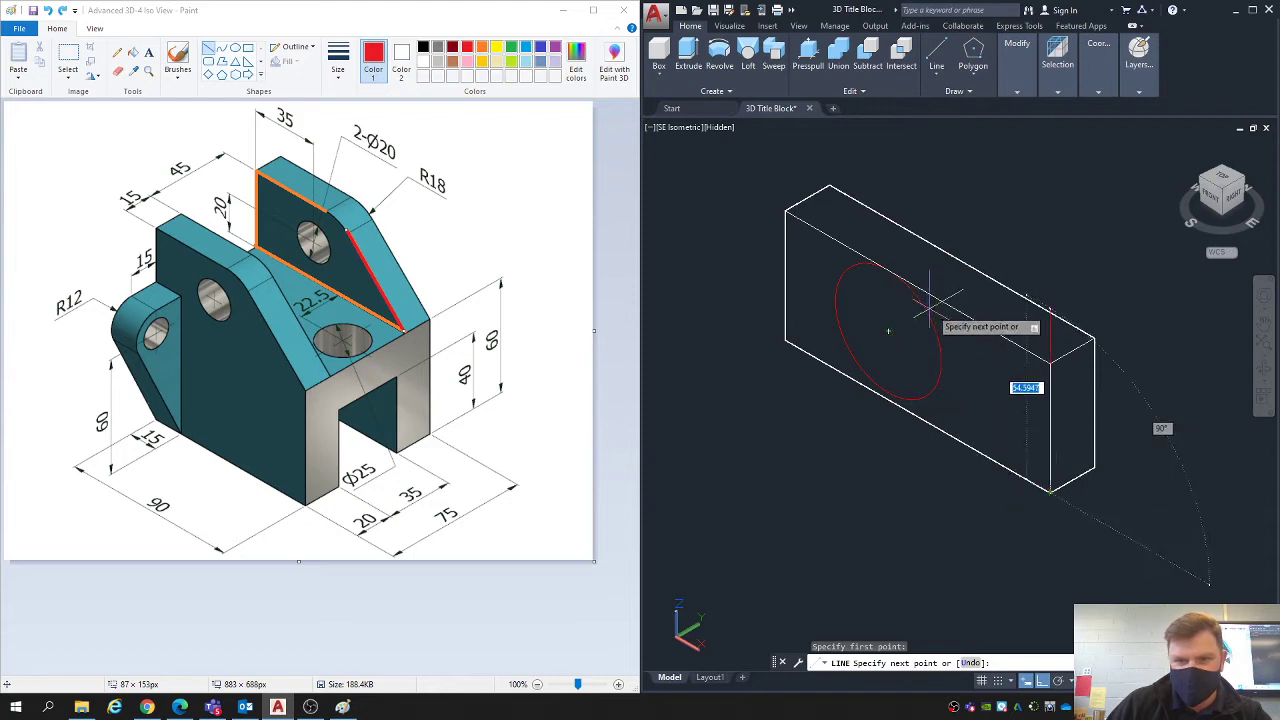
key("Escape")
key("Escape")
key("Escape")
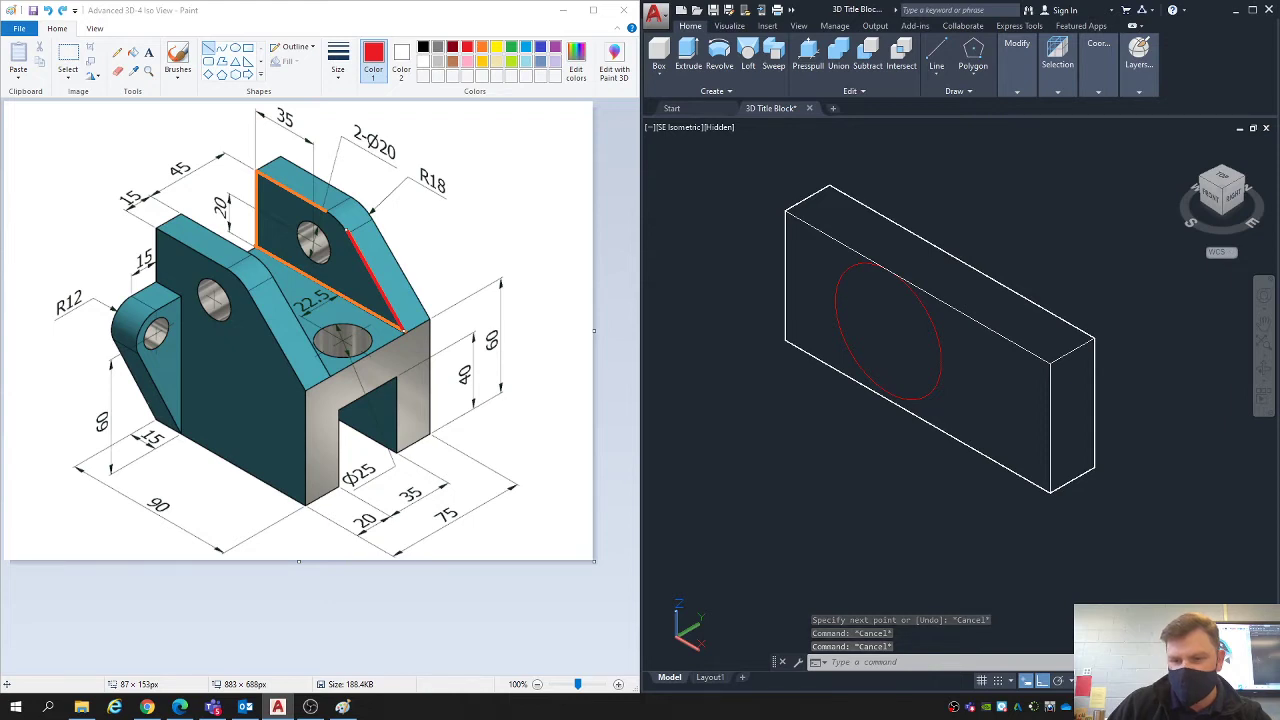
left_click(1138, 681)
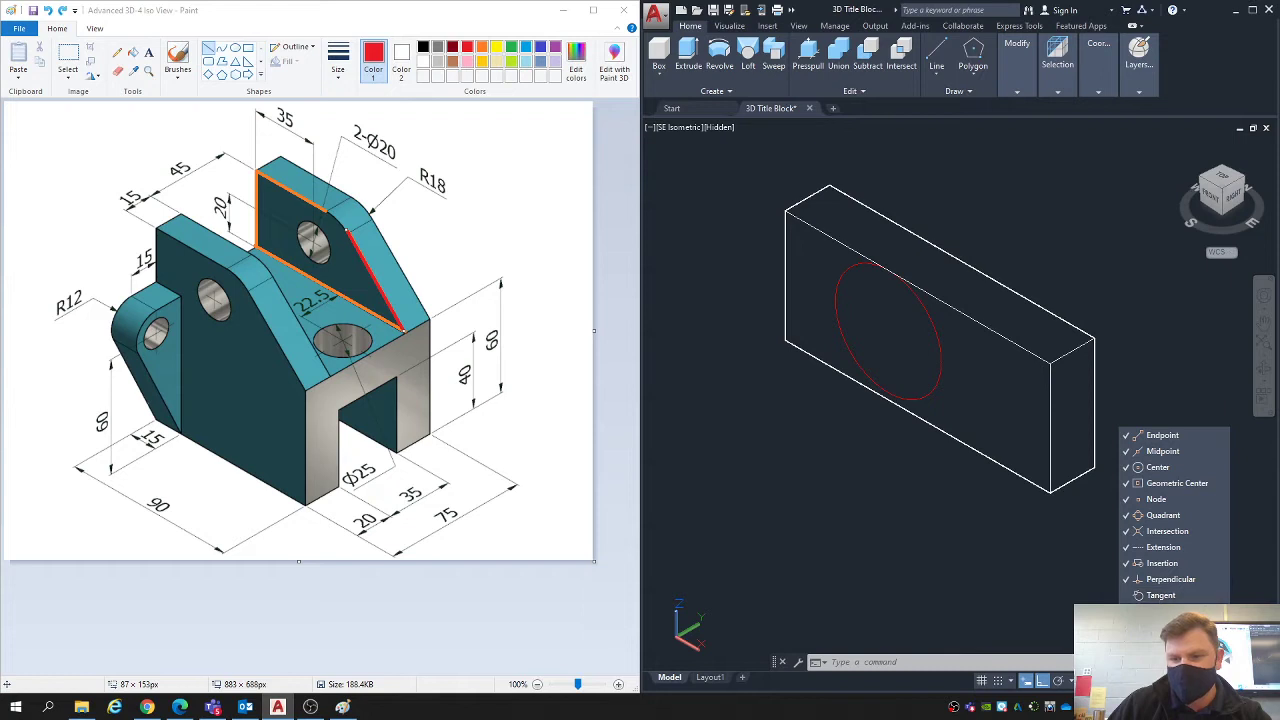
left_click(938, 52)
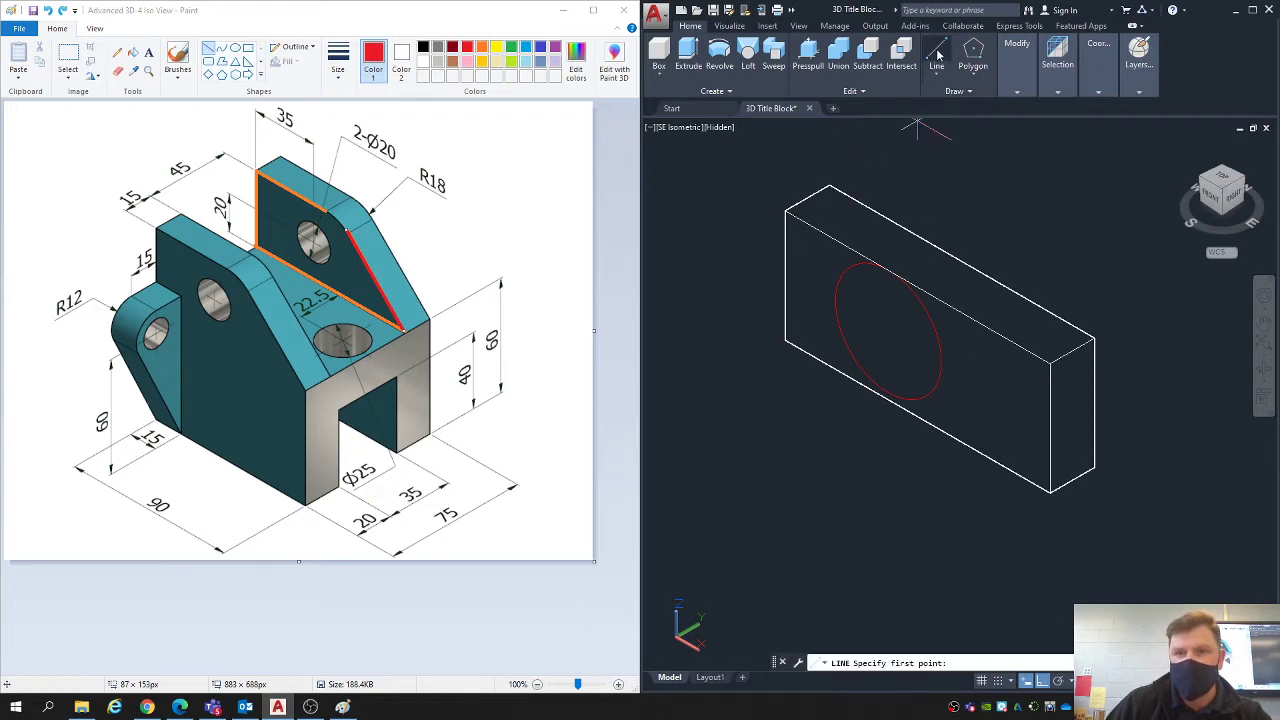
left_click(1049, 492)
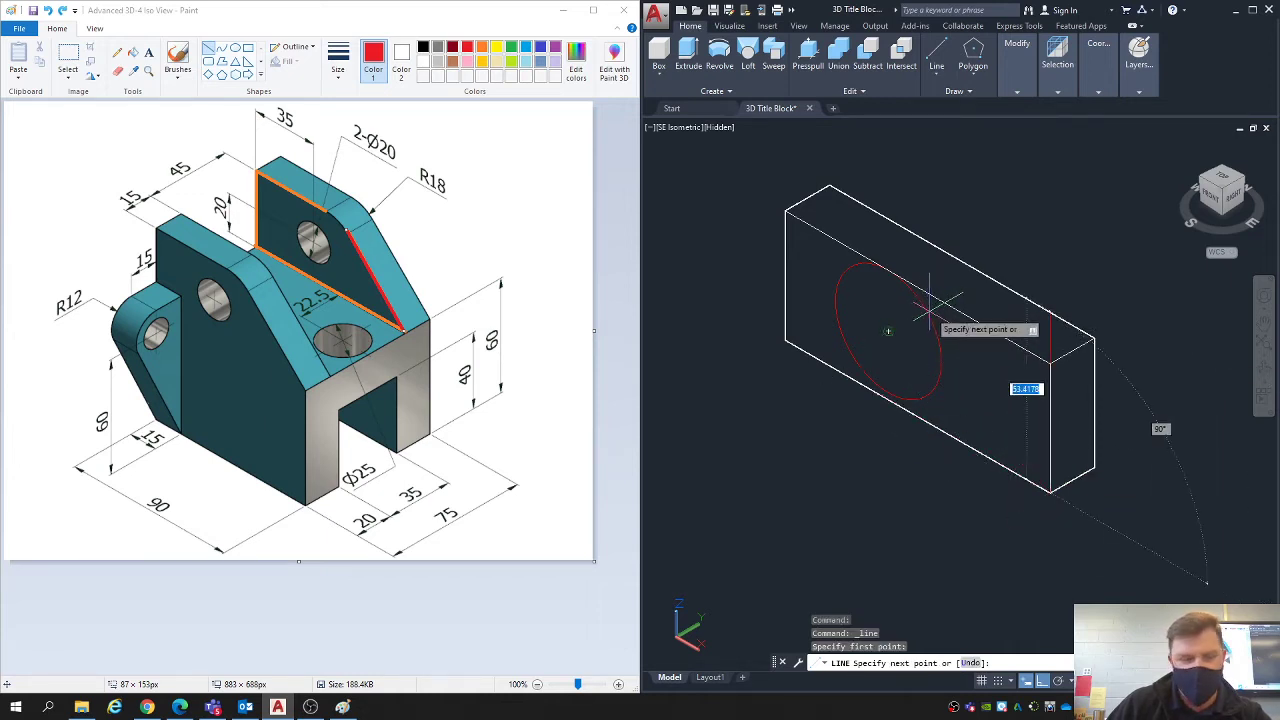
key("Escape")
key("Escape")
key("Escape")
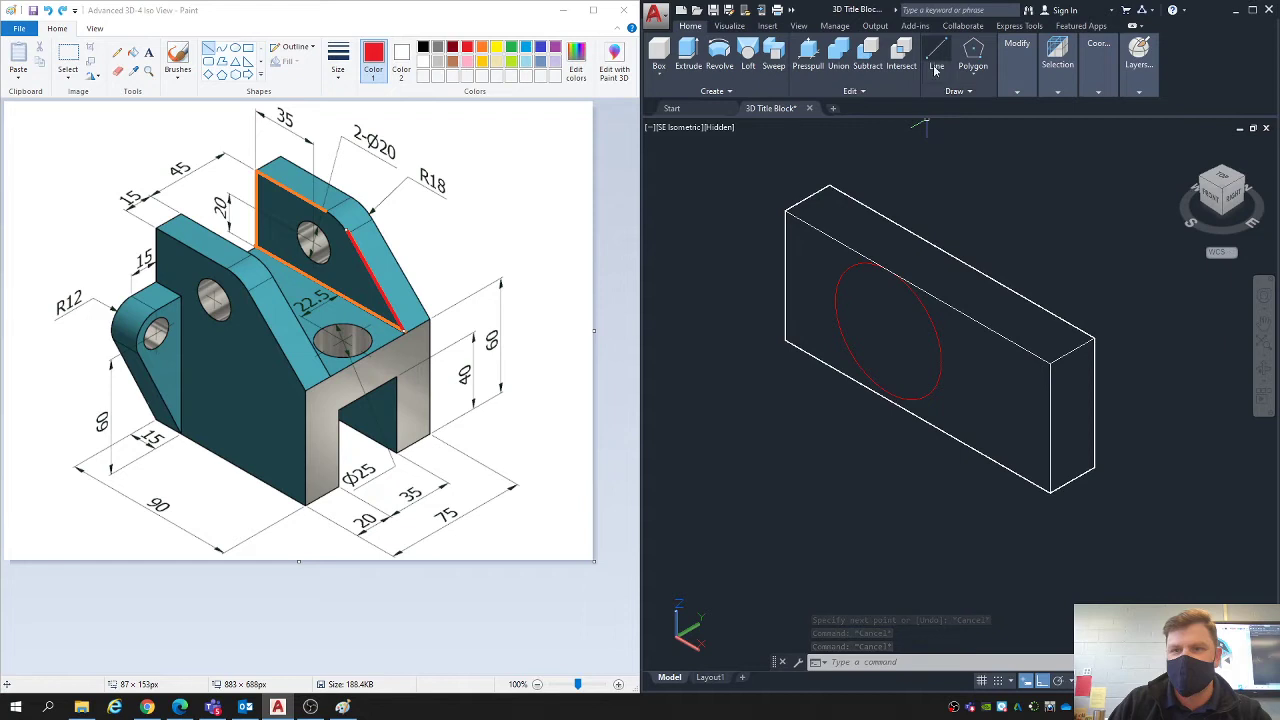
- Draw a line on the block's front face from its lower front corner to the tangent point on the R18 circle
left_click(938, 62)
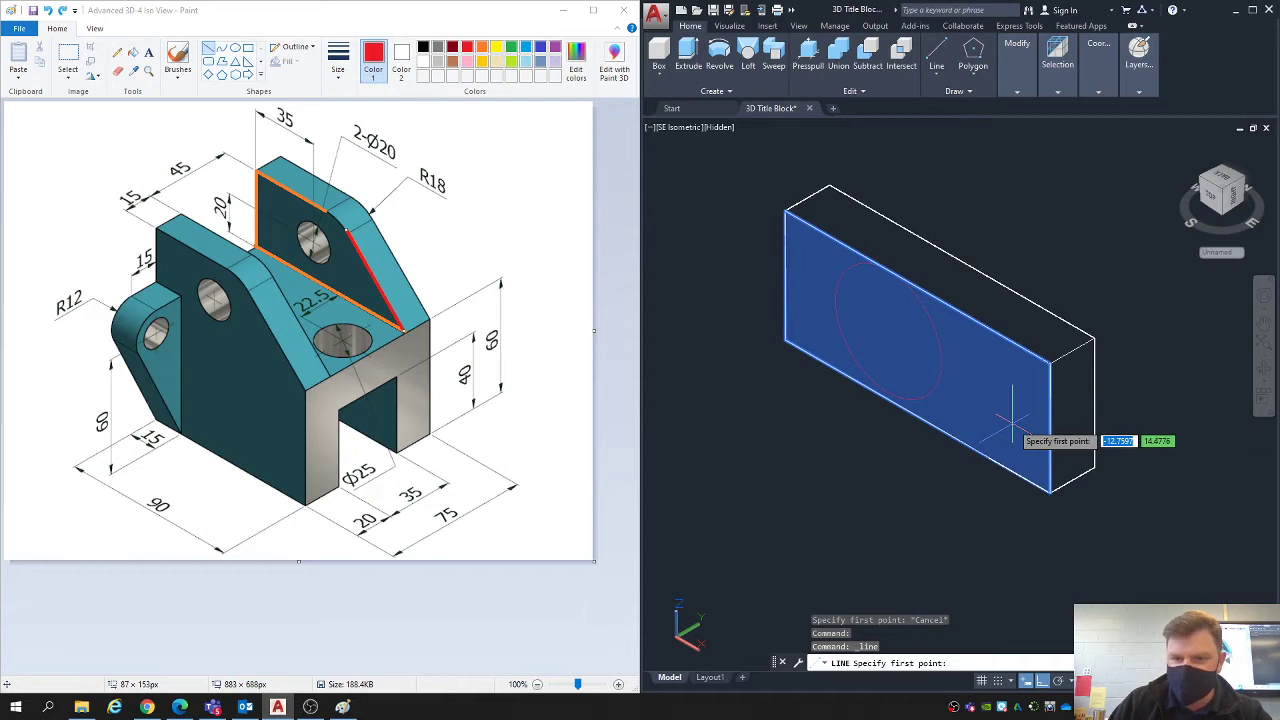
left_click(1049, 492)
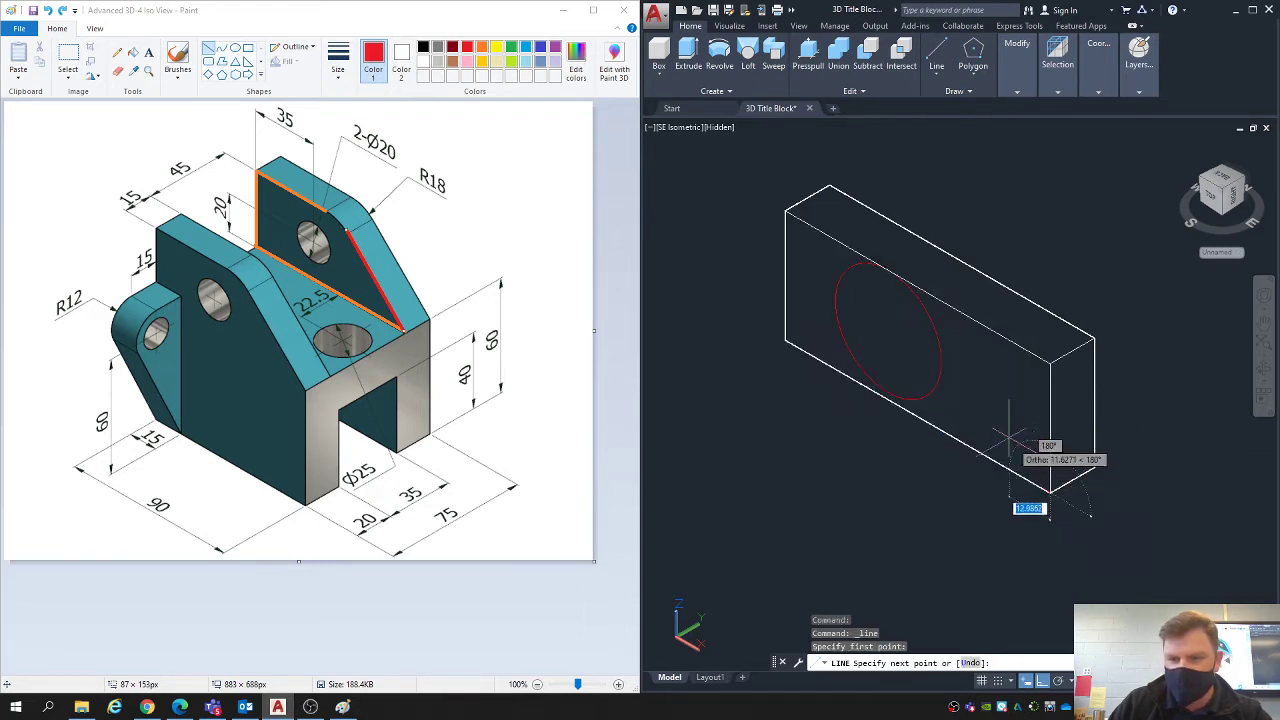
left_click(921, 298)
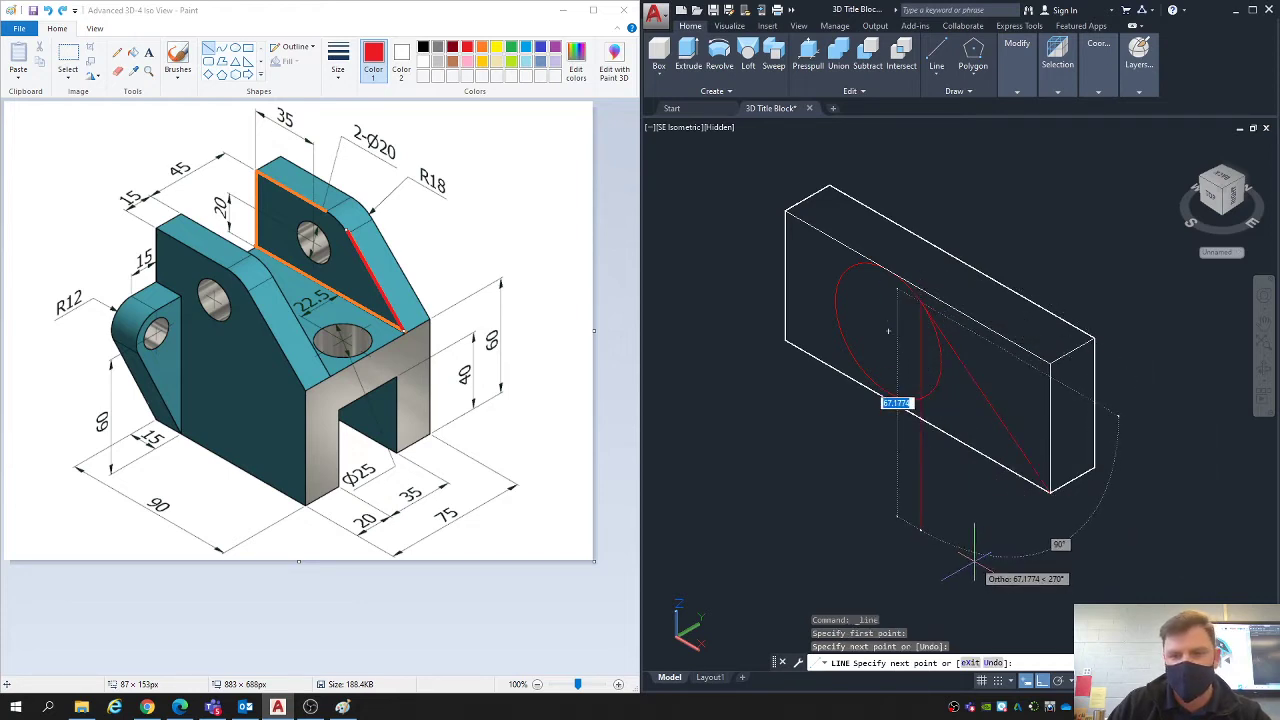
key("Escape")
key("Escape")
key("Escape")
key("Escape")
- Presspull the corner area beyond the sloping line and arc back through the full block thickness to cut it away
left_click(808, 47)
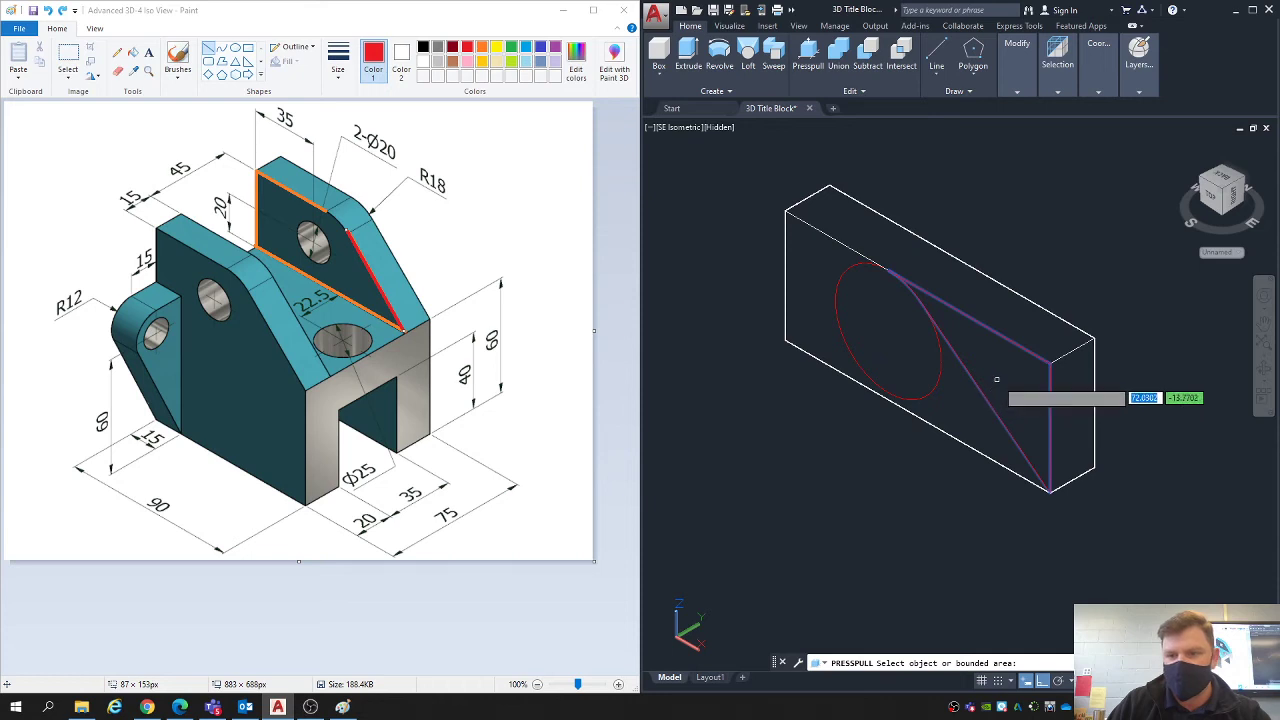
left_click(998, 374)
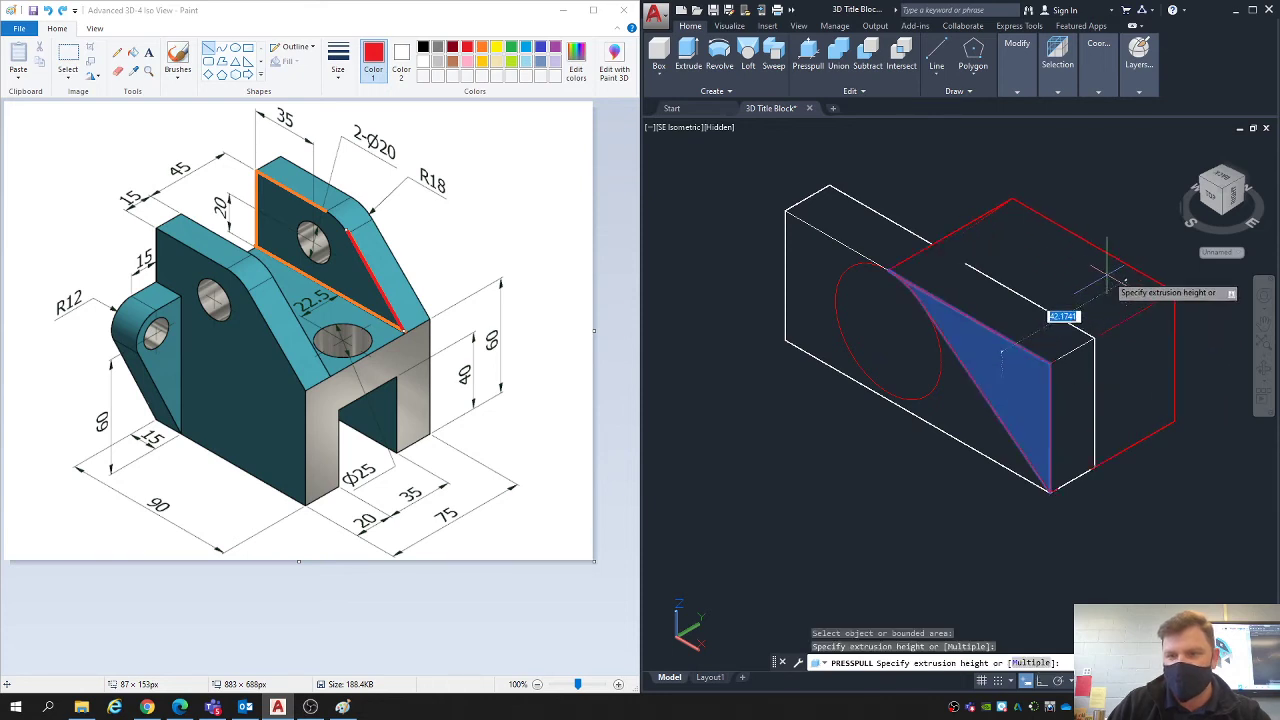
left_click(1070, 292)
key("Escape")
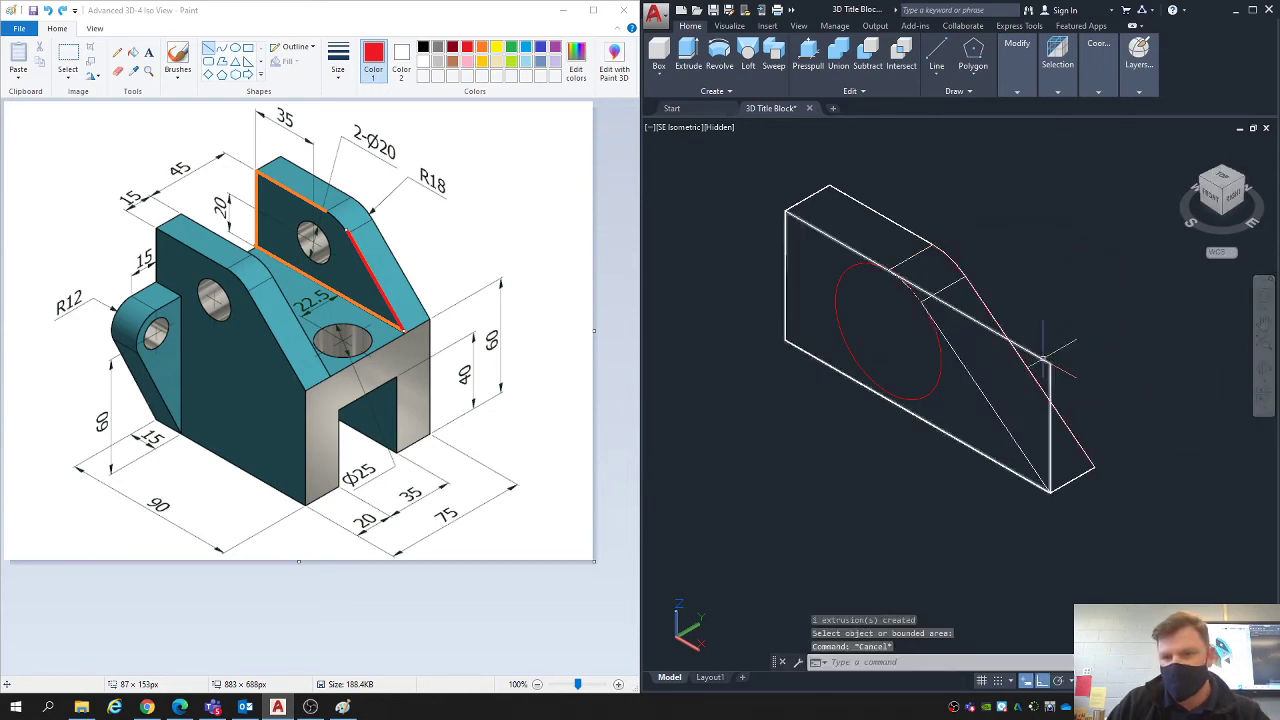
- Erase the leftover rectangular outline and the R18 construction circle, keeping the lug solid
left_click(1050, 362)
key("Delete")
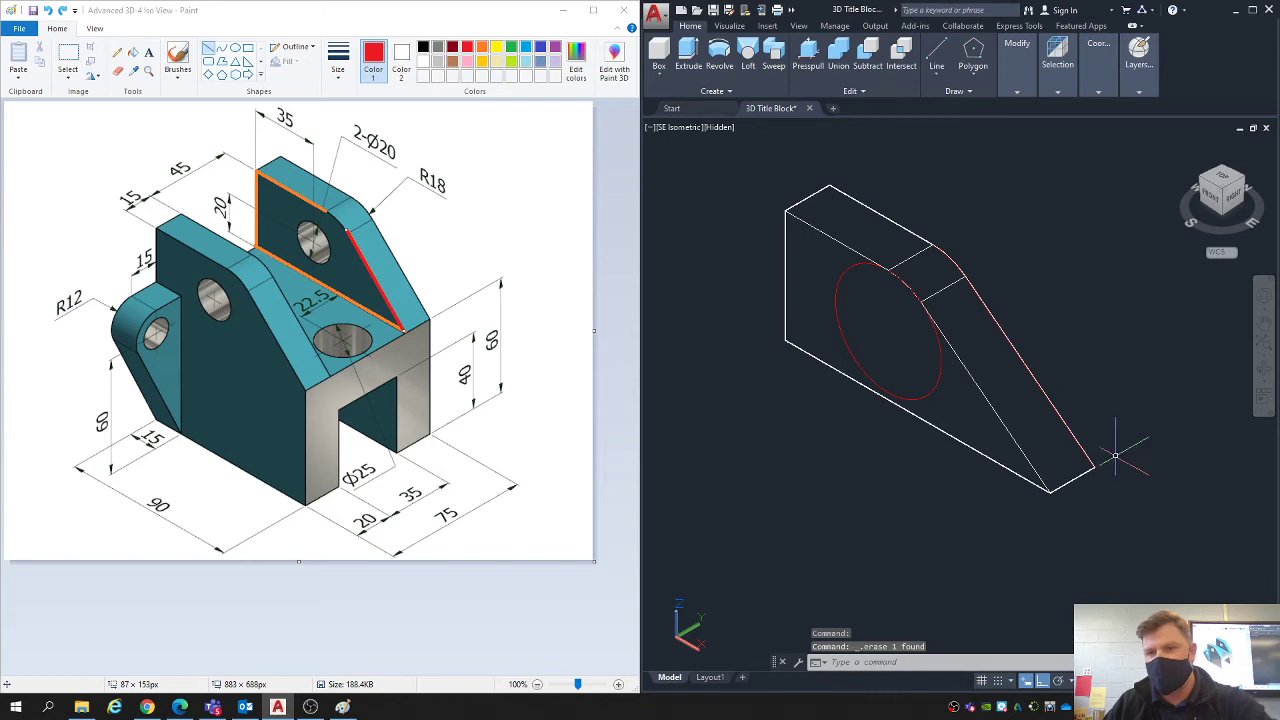
left_click(920, 395)
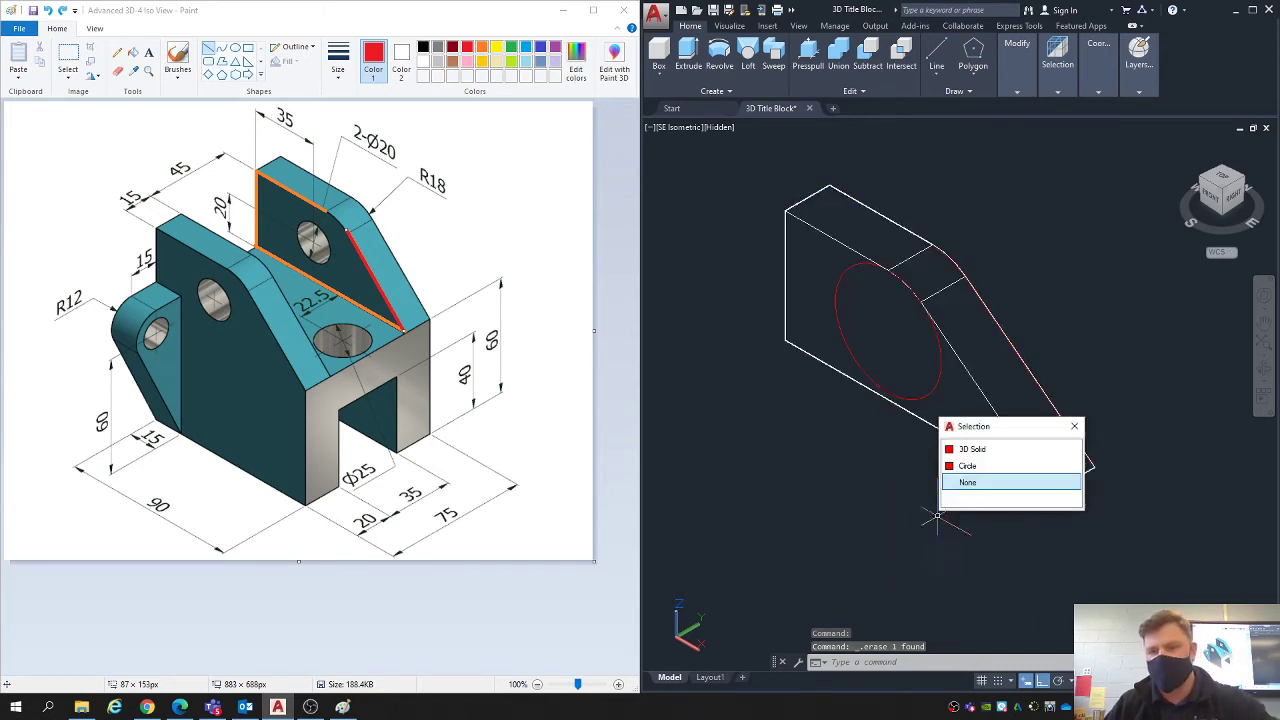
left_click(968, 466)
key("Delete")
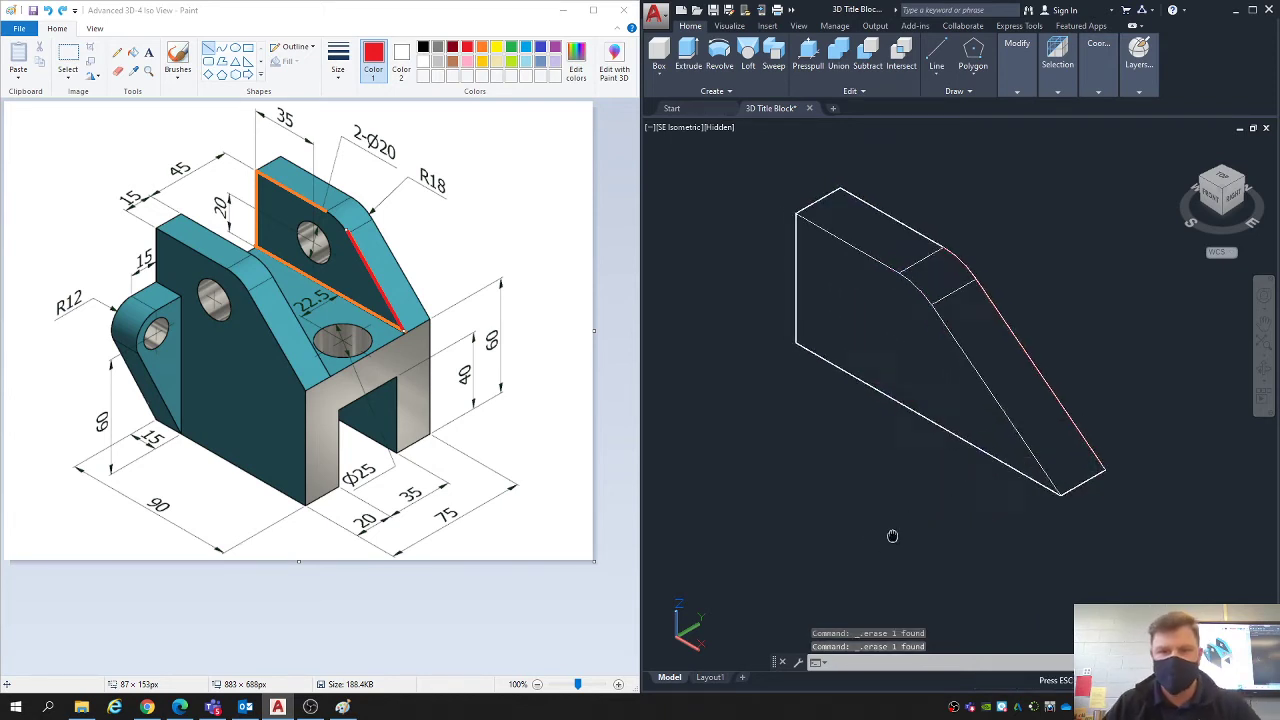
- Move the lug solid away from the leftover sloping construction line and erase that line
left_click(940, 350)
scroll(942, 369, "down", 3)
type("M")
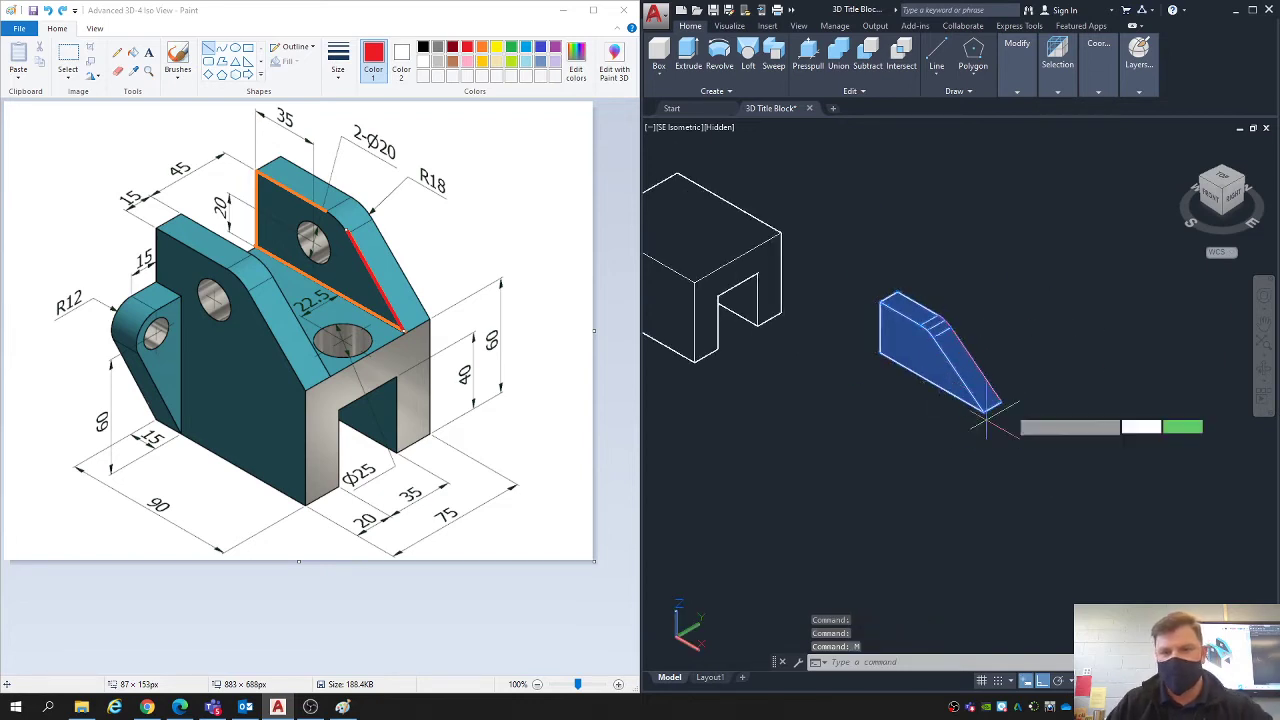
key("Return")
left_click(1052, 356)
left_click(1146, 295)
left_click(992, 416)
left_click(957, 371)
key("Delete")
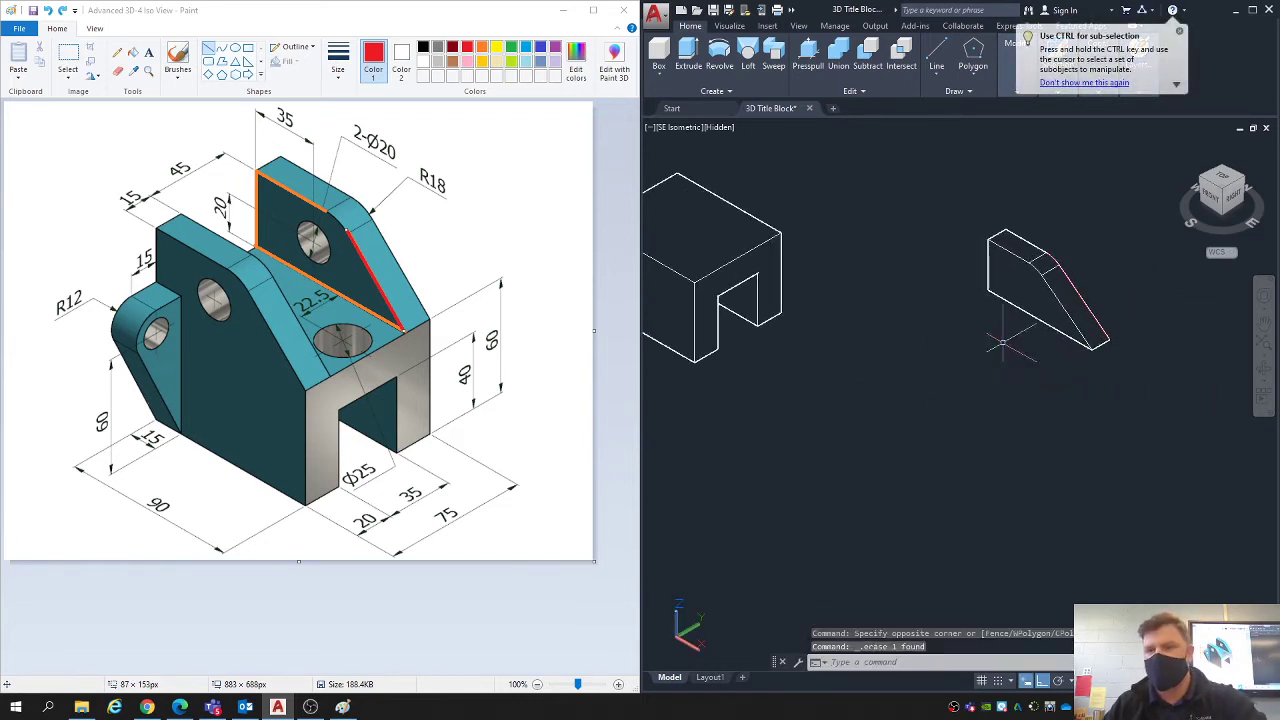
- Draw a circle of diameter 20 on the lug's front face, centred on the centre of the R18 arc
scroll(1060, 296, "up", 5)
scroll(1038, 192, "up", 4)
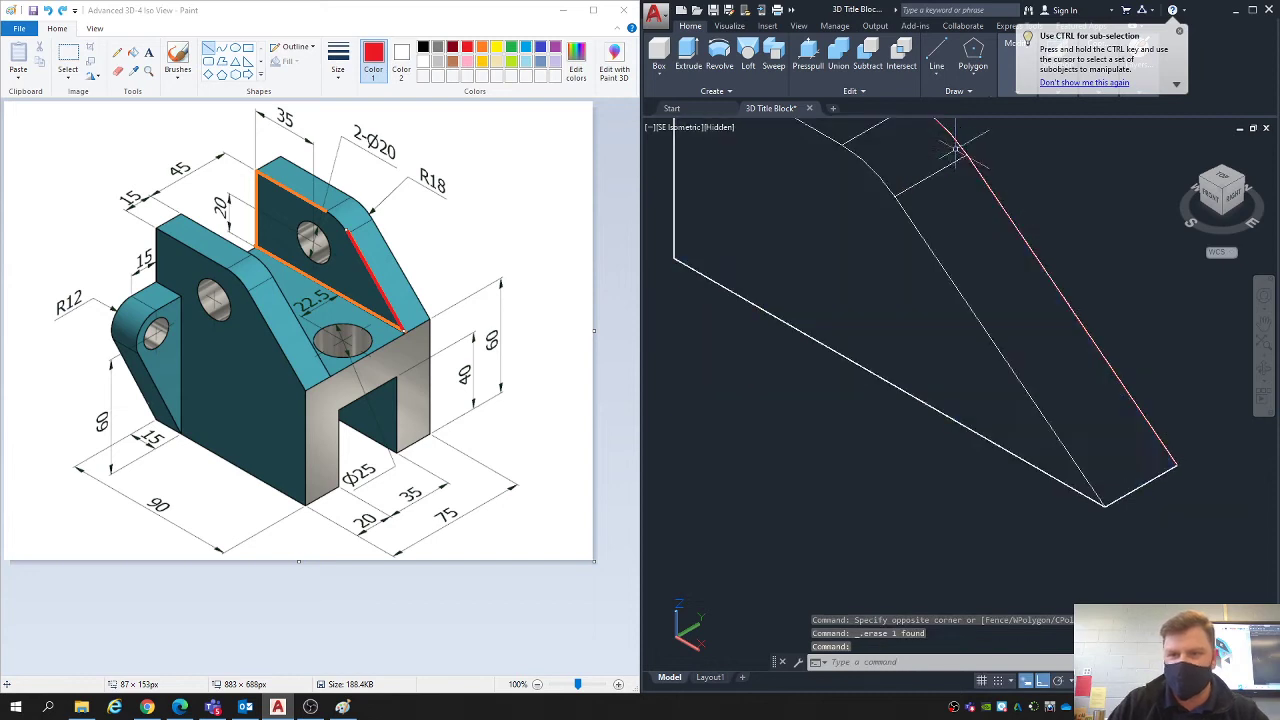
scroll(1180, 398, "down", 3)
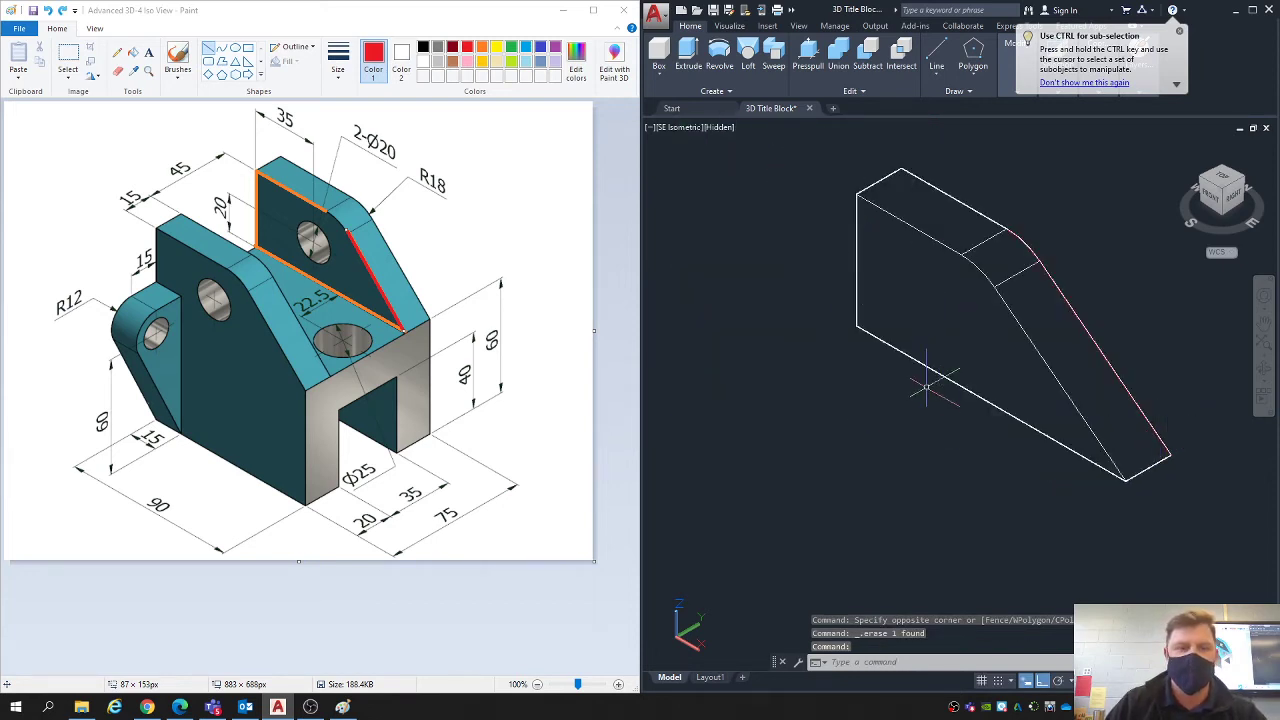
middle_click_drag(880, 375, 875, 412)
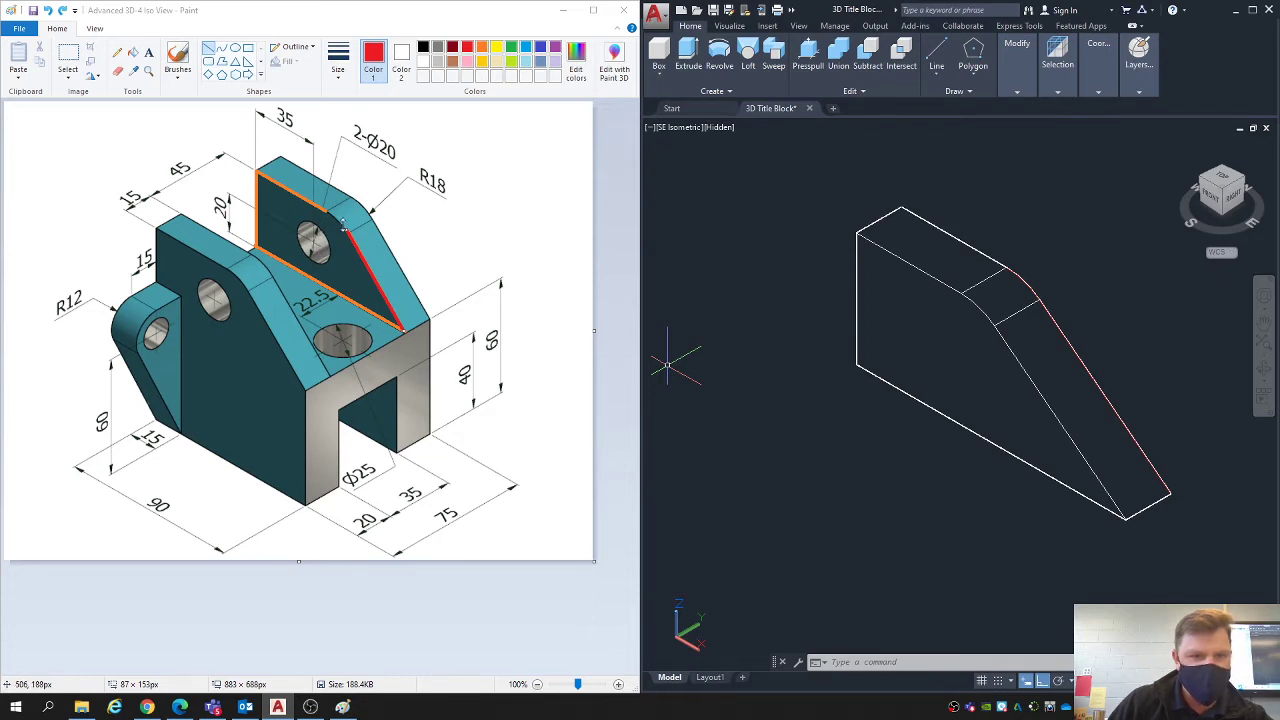
left_click(973, 77)
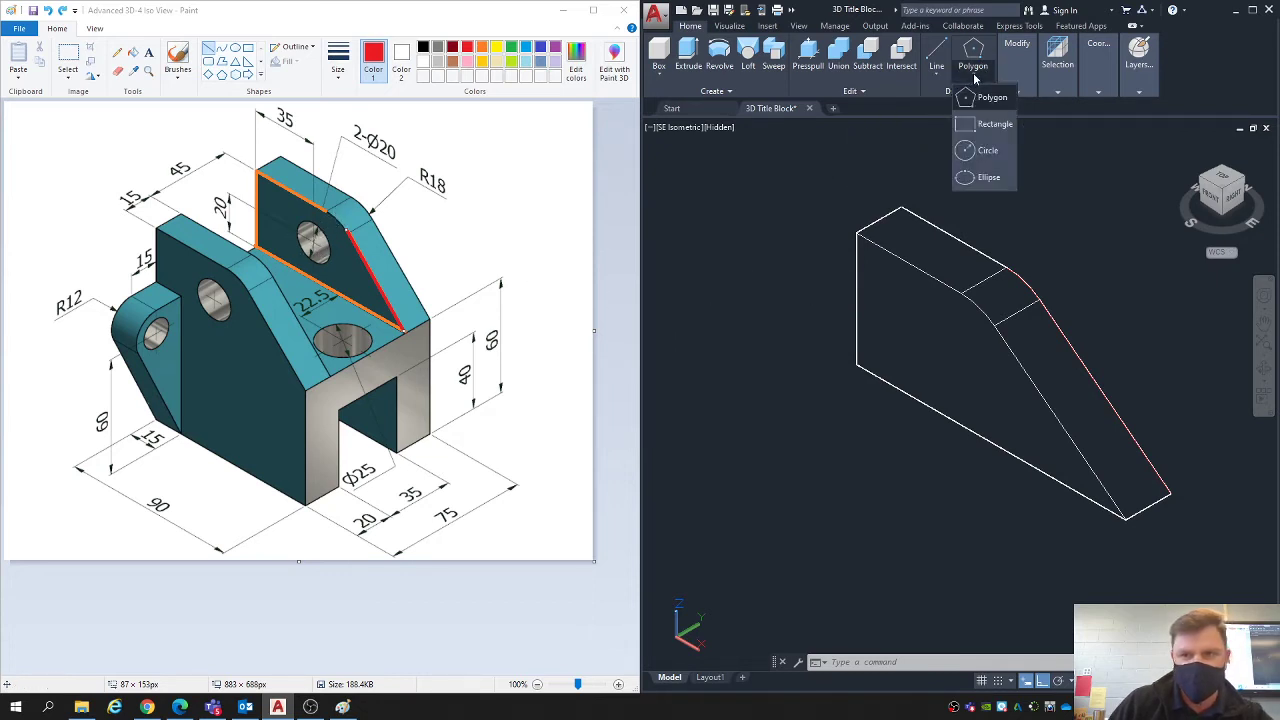
left_click(986, 152)
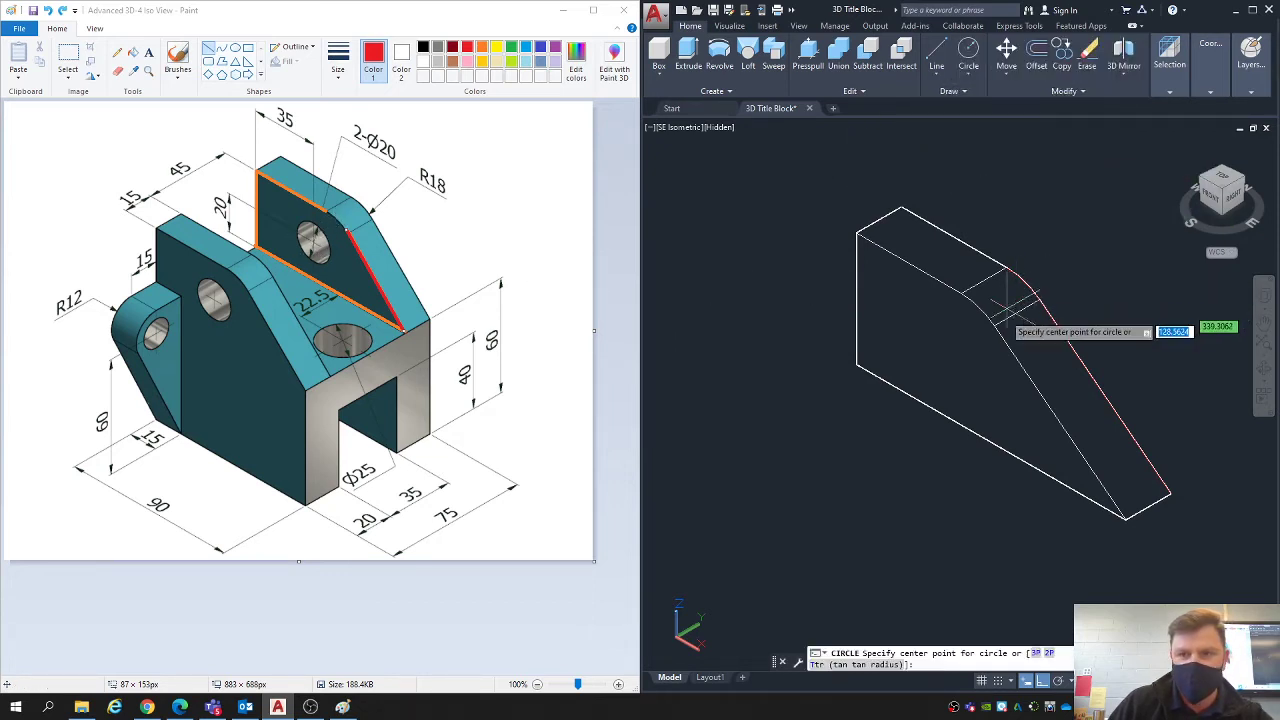
left_click(959, 355)
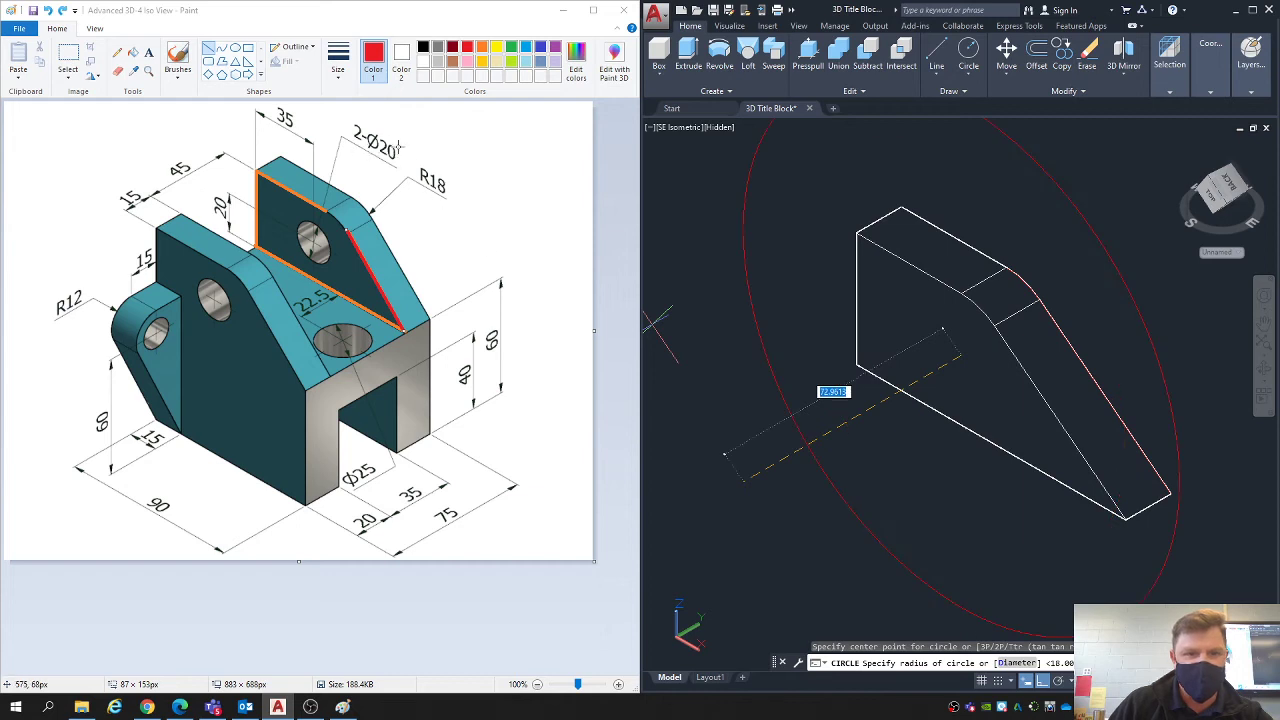
left_click(1020, 664)
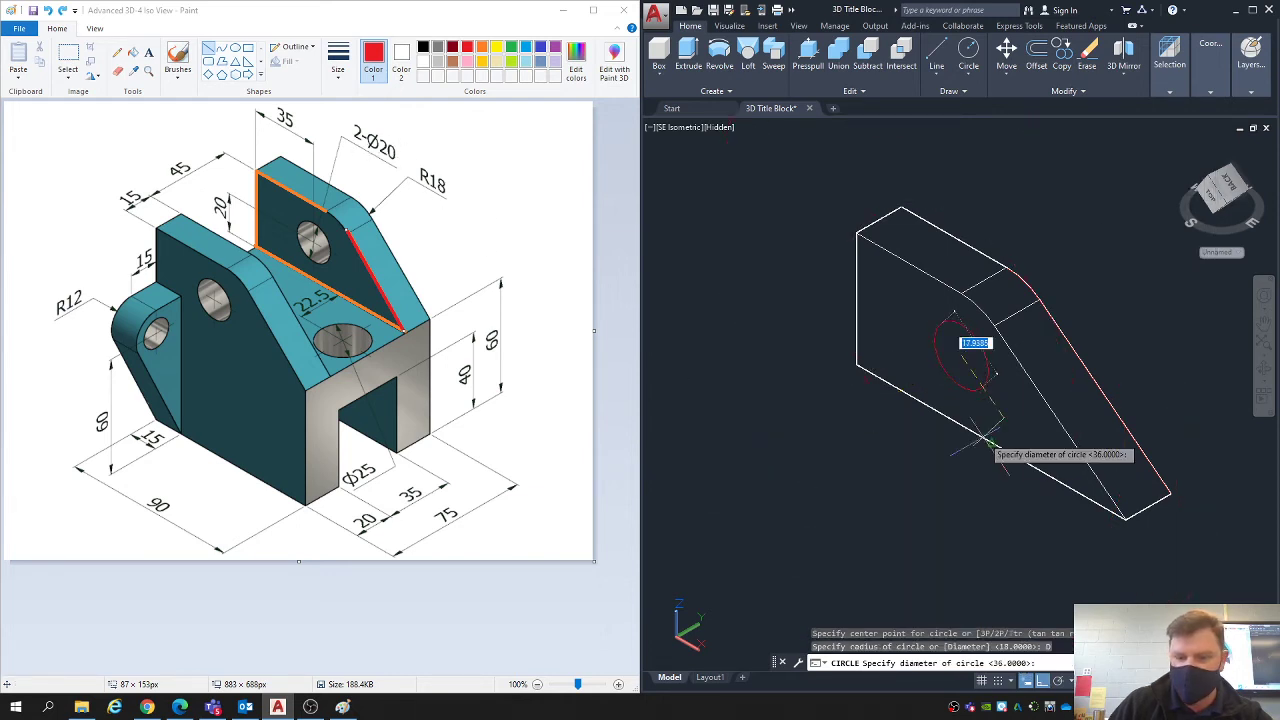
type("20")
key("Return")
key("Escape")
key("Escape")
key("Escape")
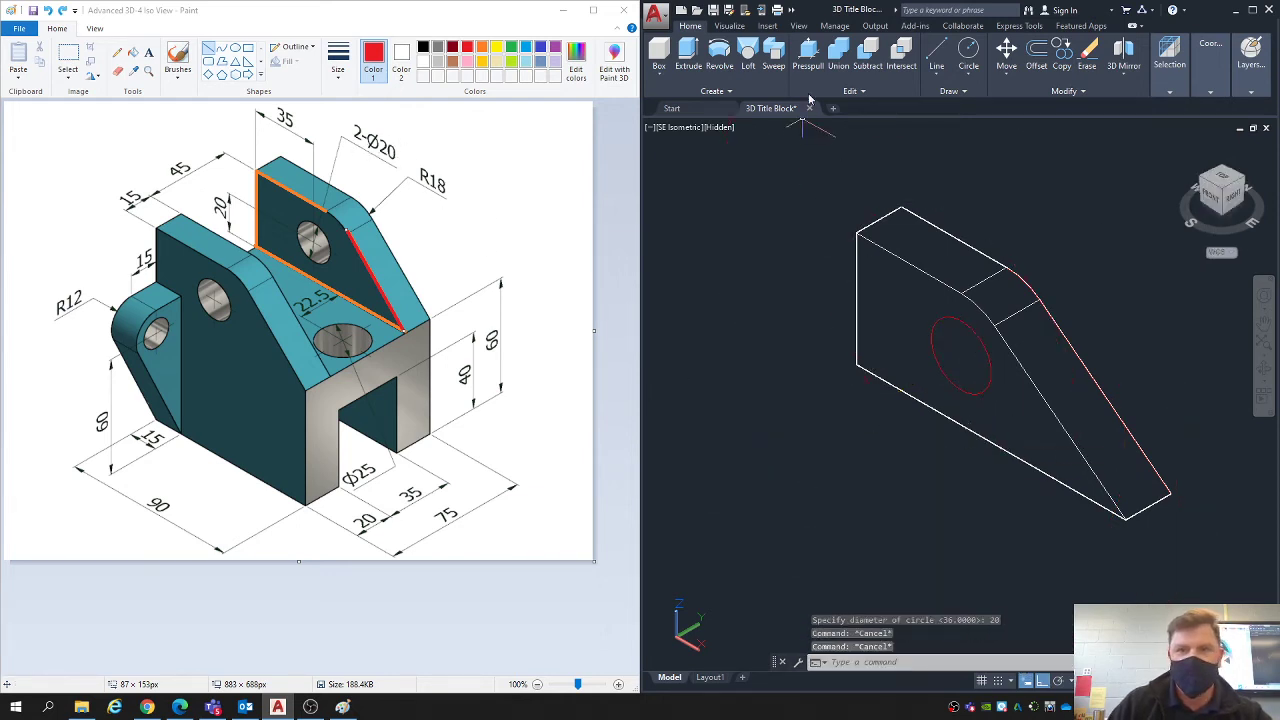
- Presspull the 20-diameter circle back through the lug to cut the through hole
left_click(808, 52)
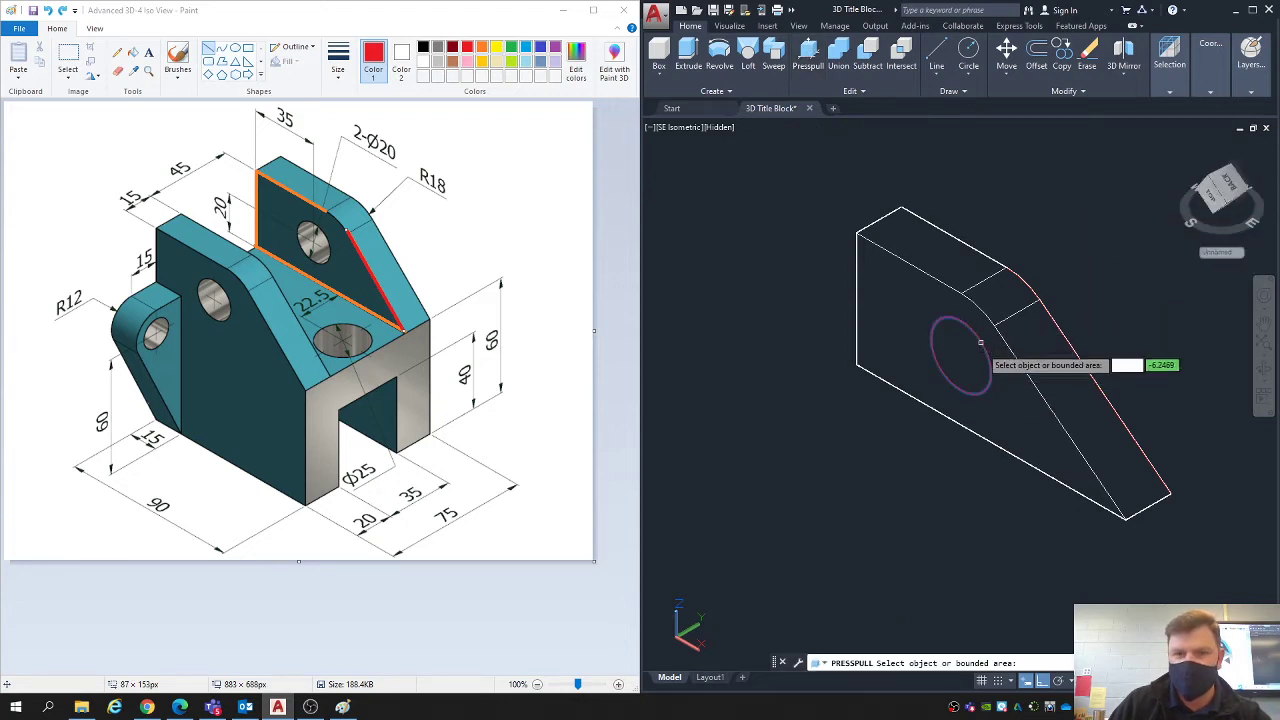
middle_click_drag(960, 362, 905, 360)
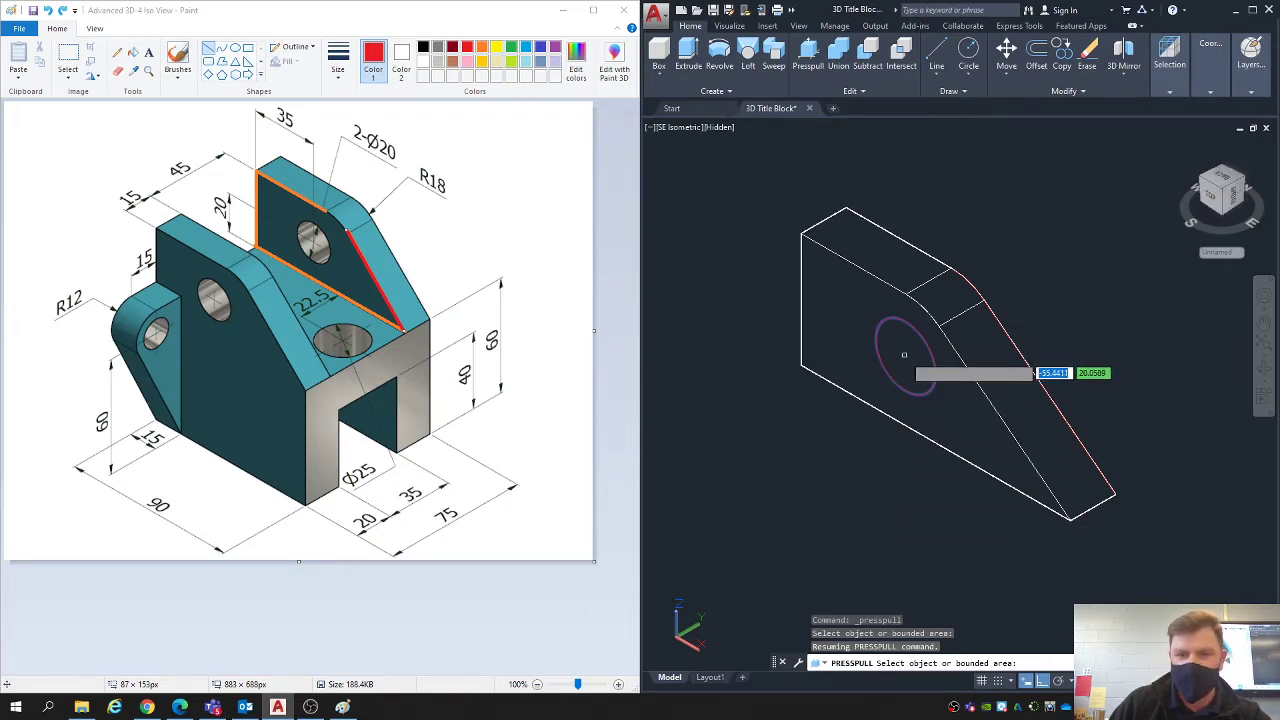
left_click(906, 354)
left_click(1057, 243)
key("Return")
key("Escape")
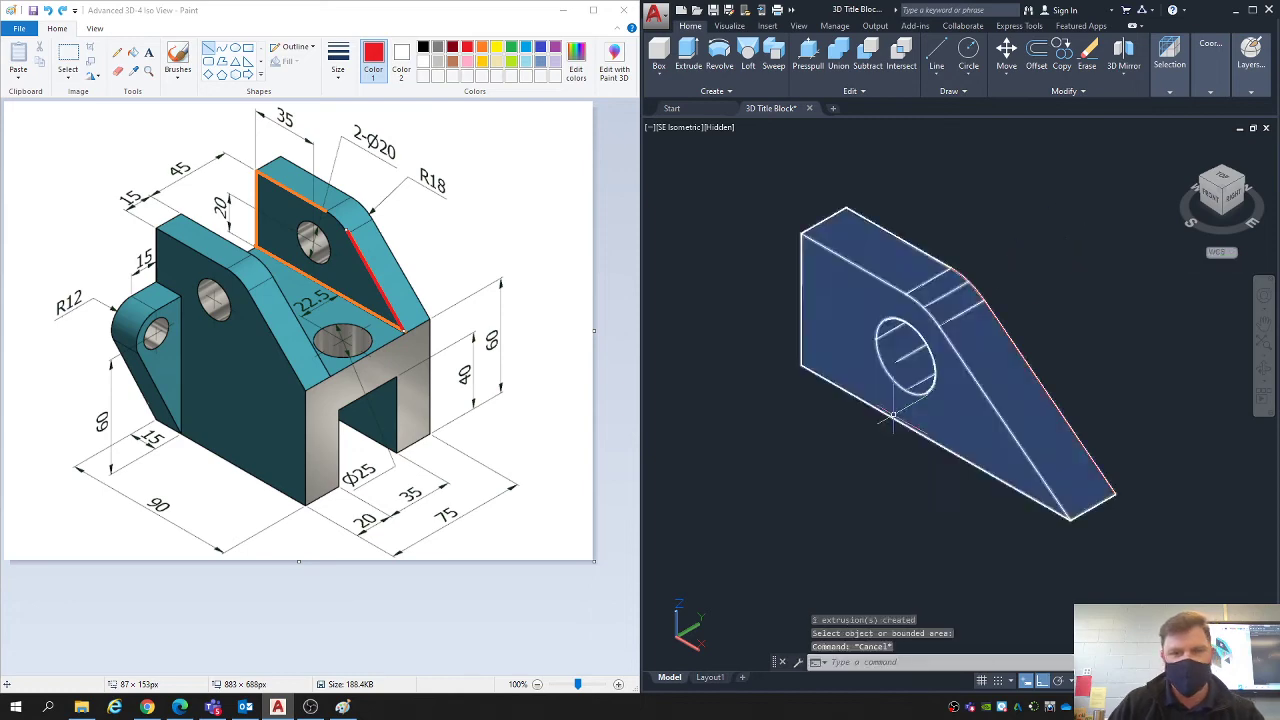
- Move the drilled lug solid away from the leftover hole circle, closer to the base block, and erase that circle
middle_click_drag(1057, 243, 980, 345, "shift")
left_click(1234, 190)
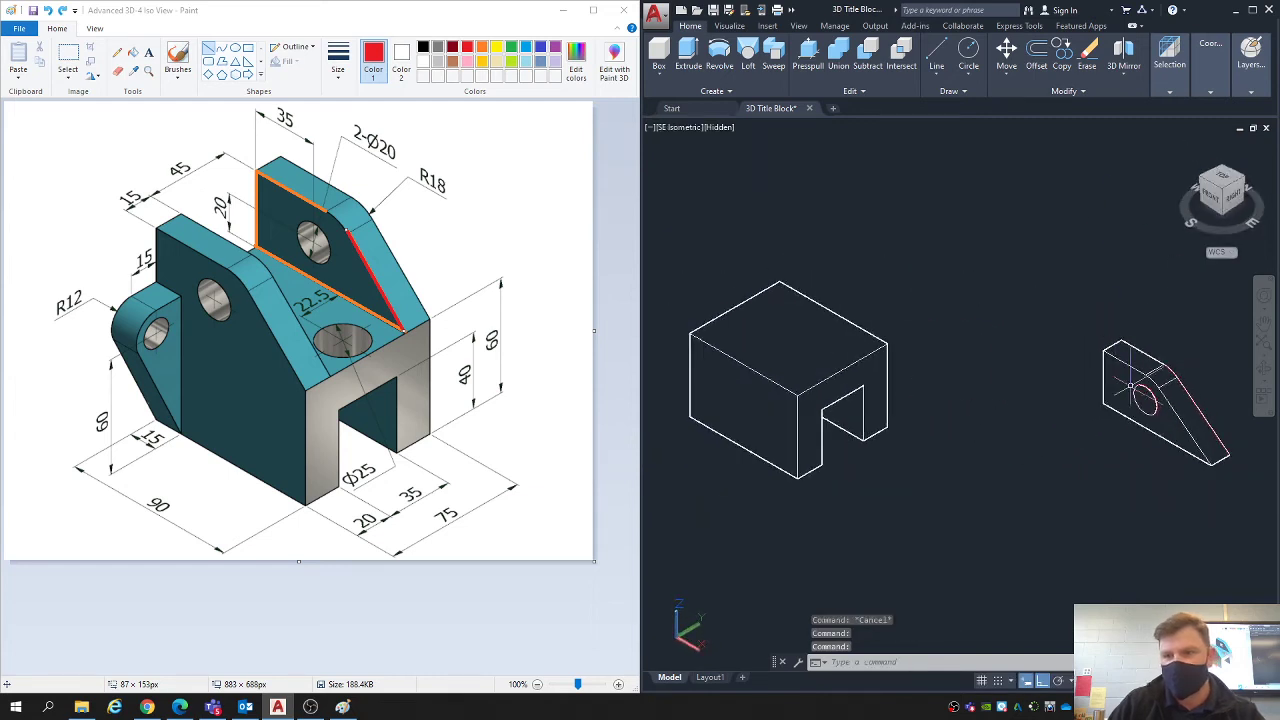
left_click(1117, 398)
type("m")
key("Return")
left_click(1077, 457)
left_click(960, 524)
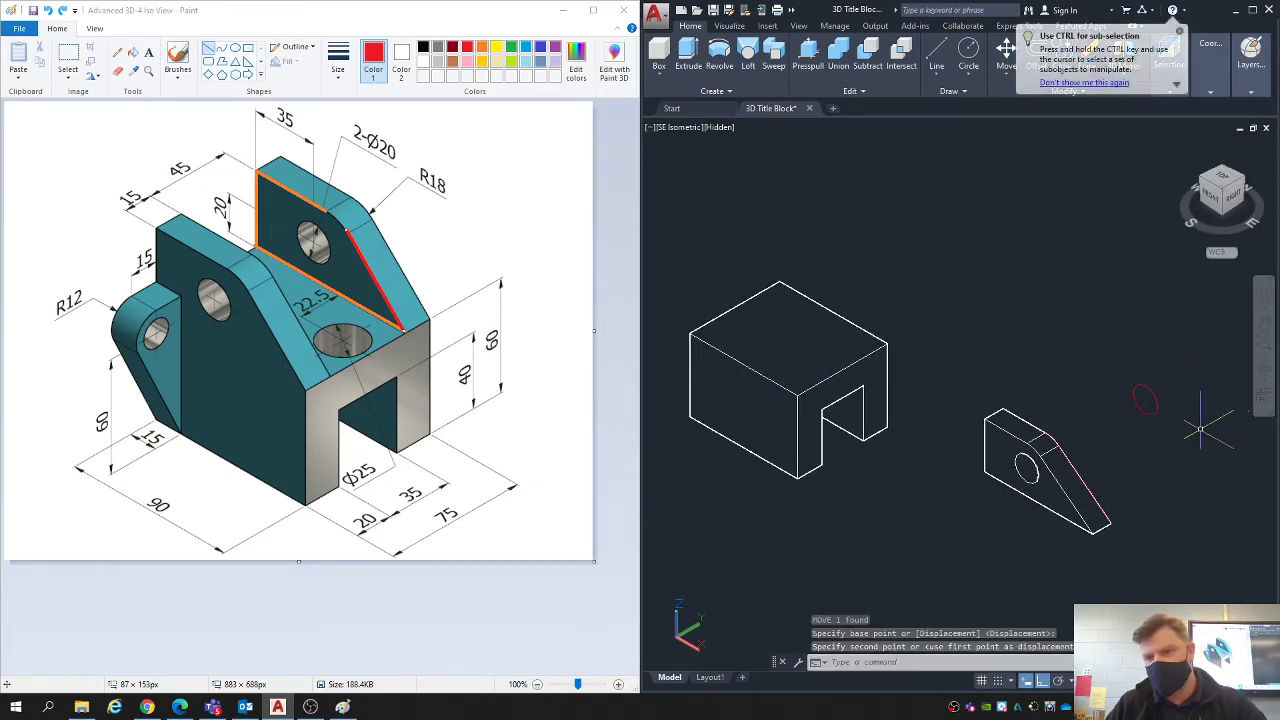
left_click(1200, 431)
left_click(1110, 345)
key("Delete")
- Copy the drilled lug solid once, placing the duplicate behind the original and clear of the base block
scroll(1073, 425, "up", 3)
middle_click_drag(1066, 426, 1094, 370)
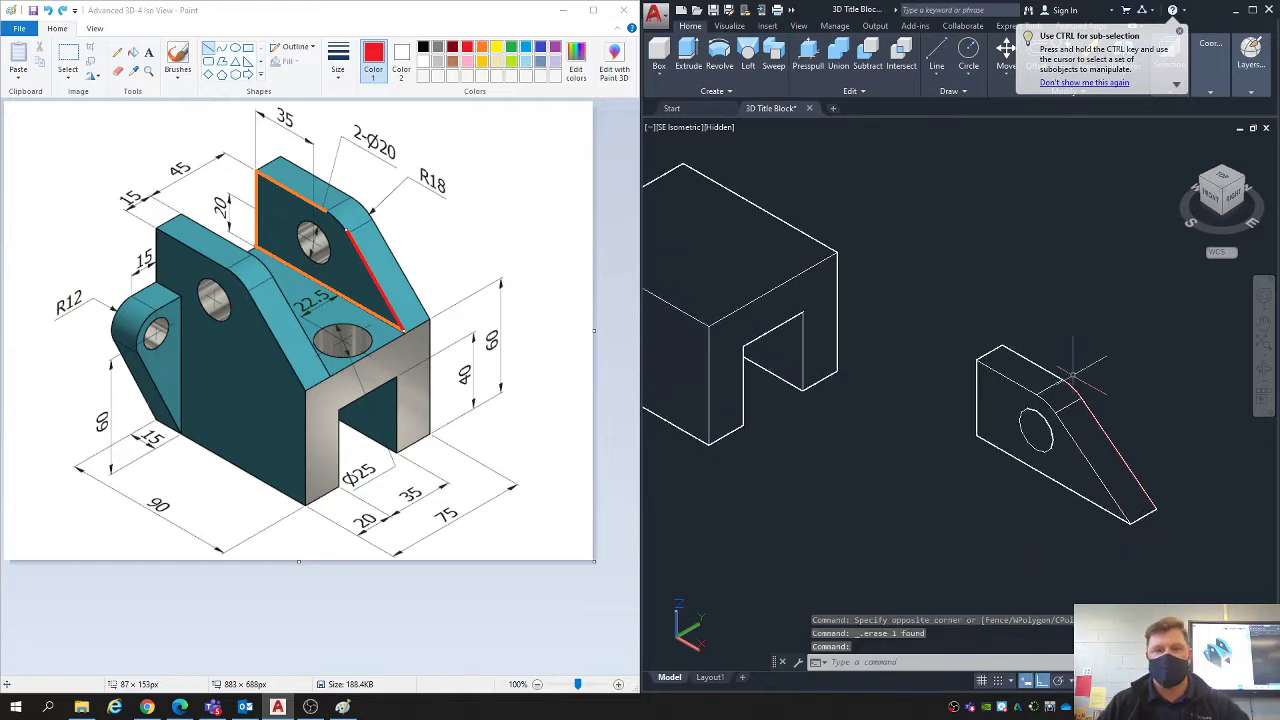
scroll(991, 381, "down", 4)
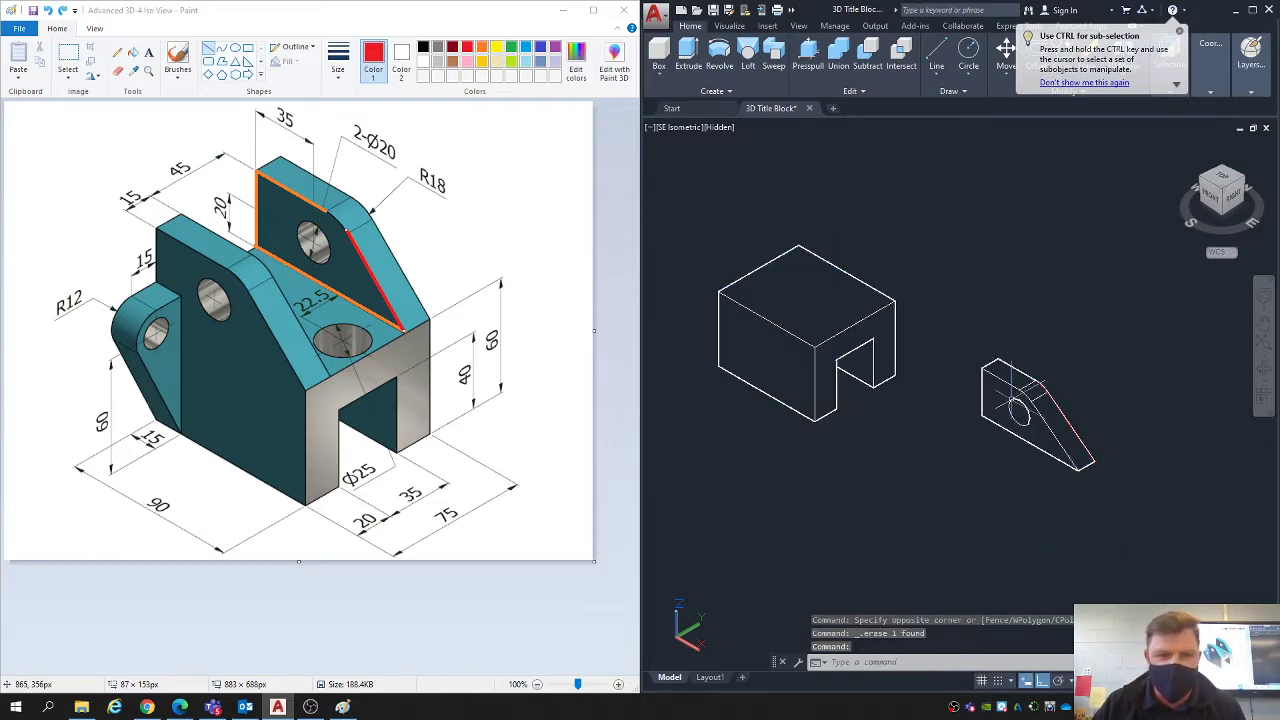
left_click(1030, 400)
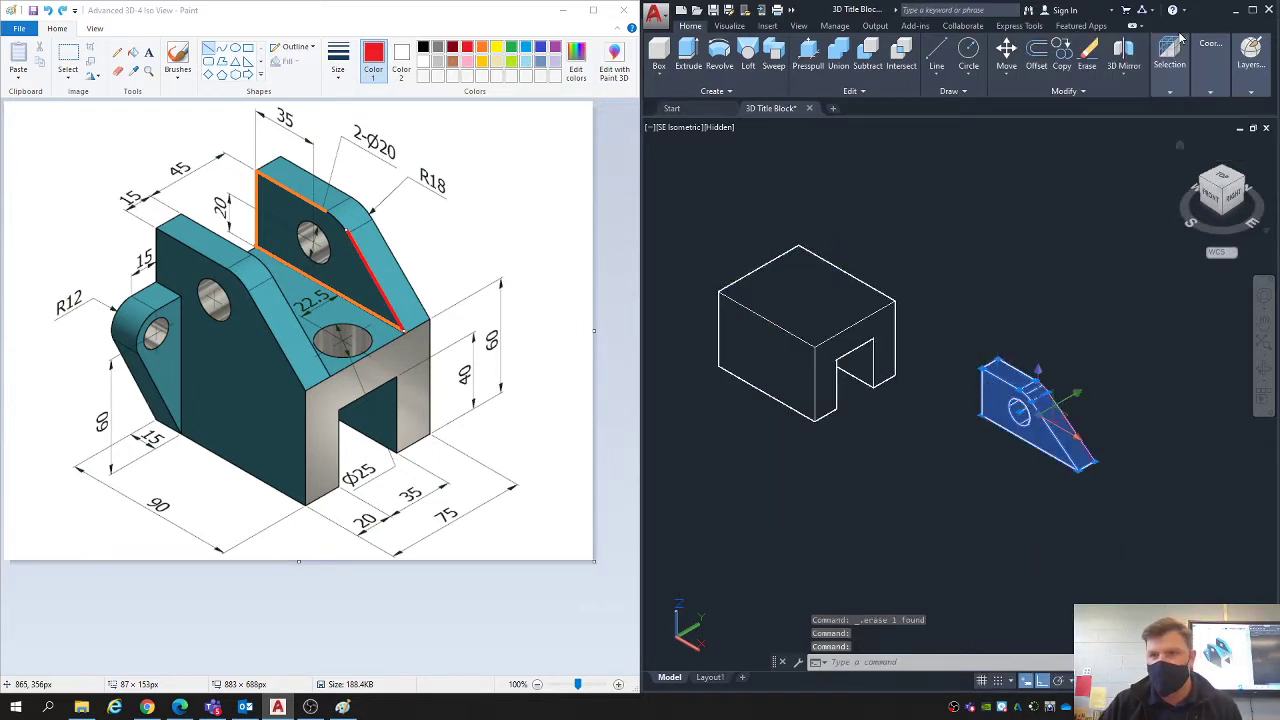
left_click(1062, 58)
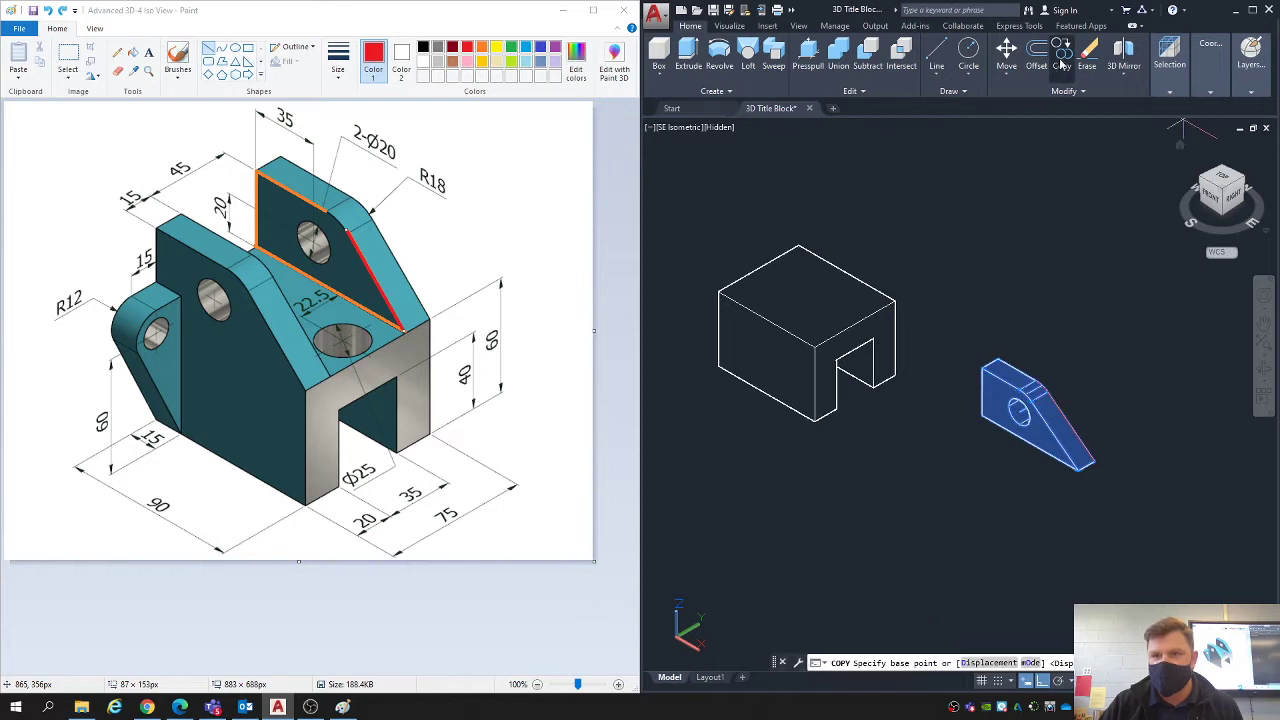
left_click(1030, 306)
key("Escape")
key("Escape")
key("Escape")
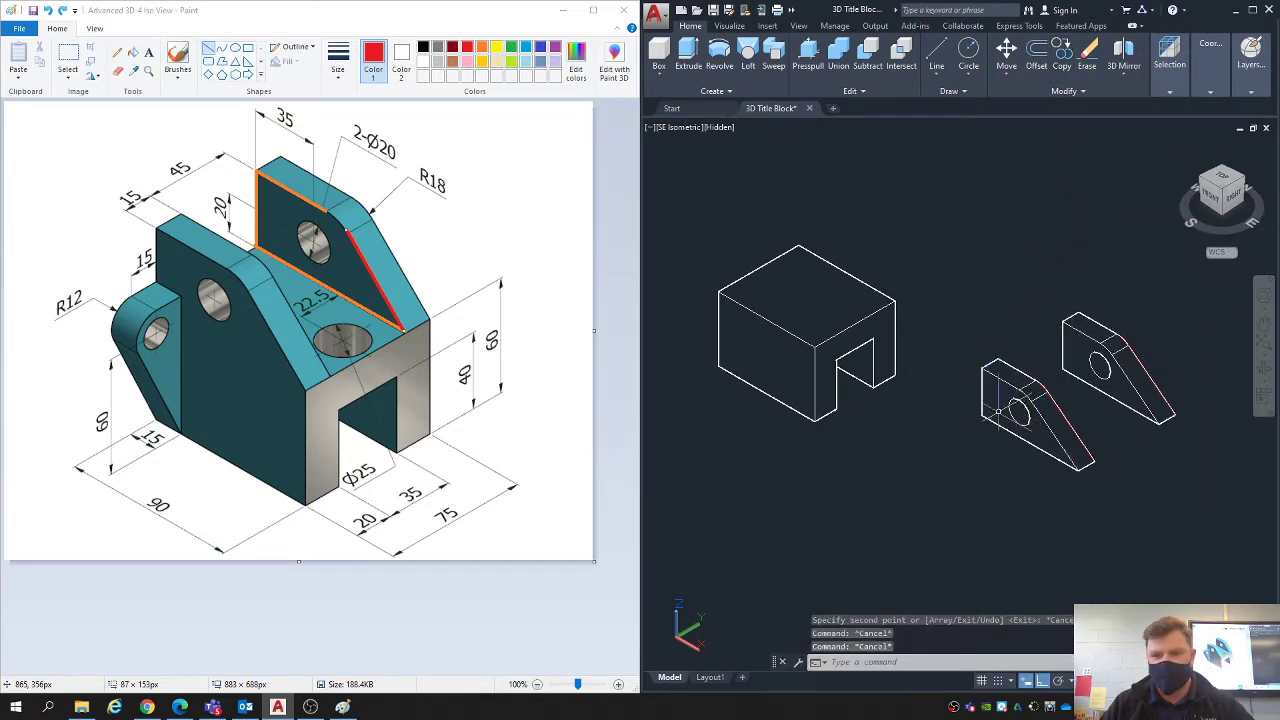
- Move the original lug by its lower front corner onto the matching corner of the base block's top face, along the front long edge
left_click(1004, 411)
type("m")
key("Return")
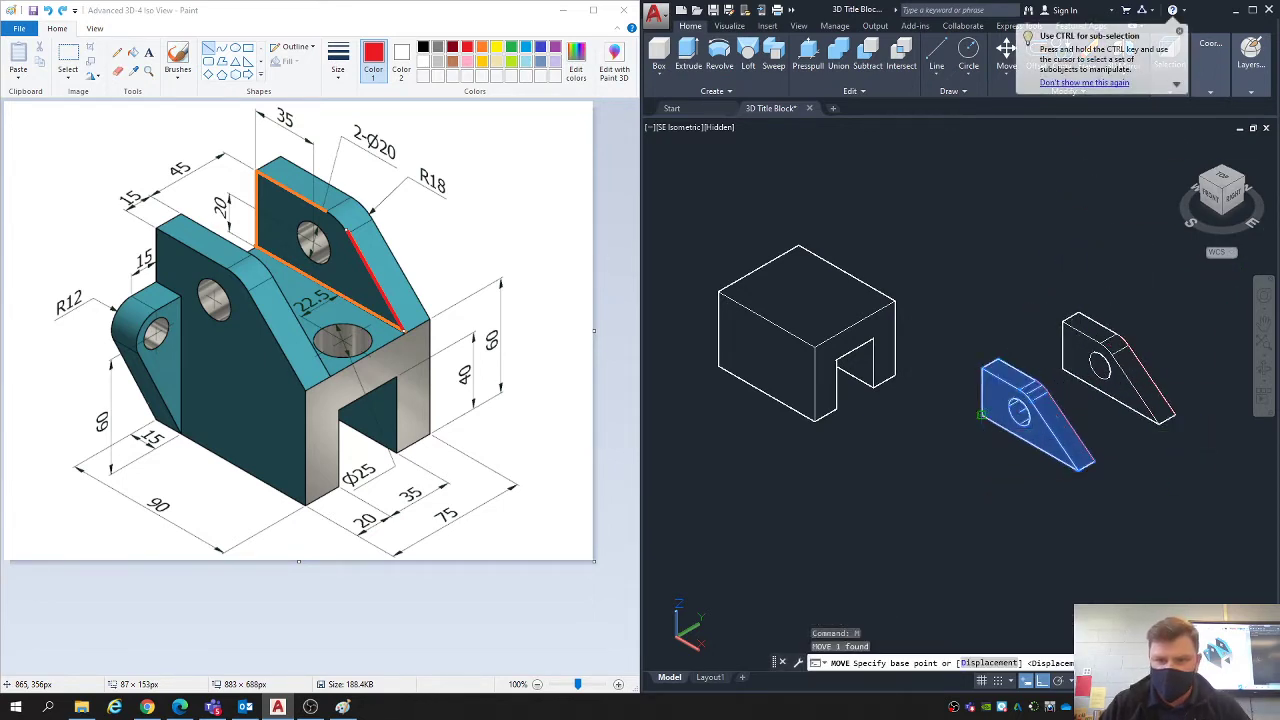
left_click(983, 414)
left_click(718, 290)
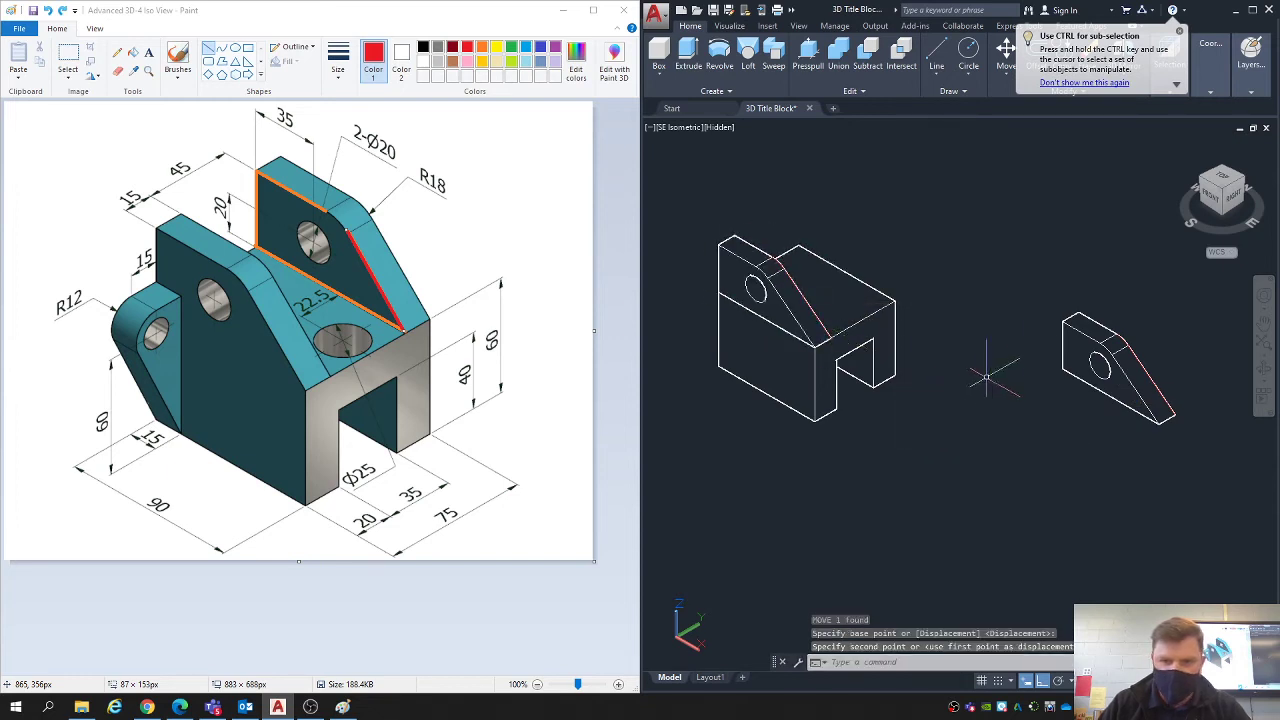
- Move the copied lug by the lower corner of its sloping end onto the base block's rear top corner, opposite the first lug
left_click(1085, 345)
type("m")
key("Return")
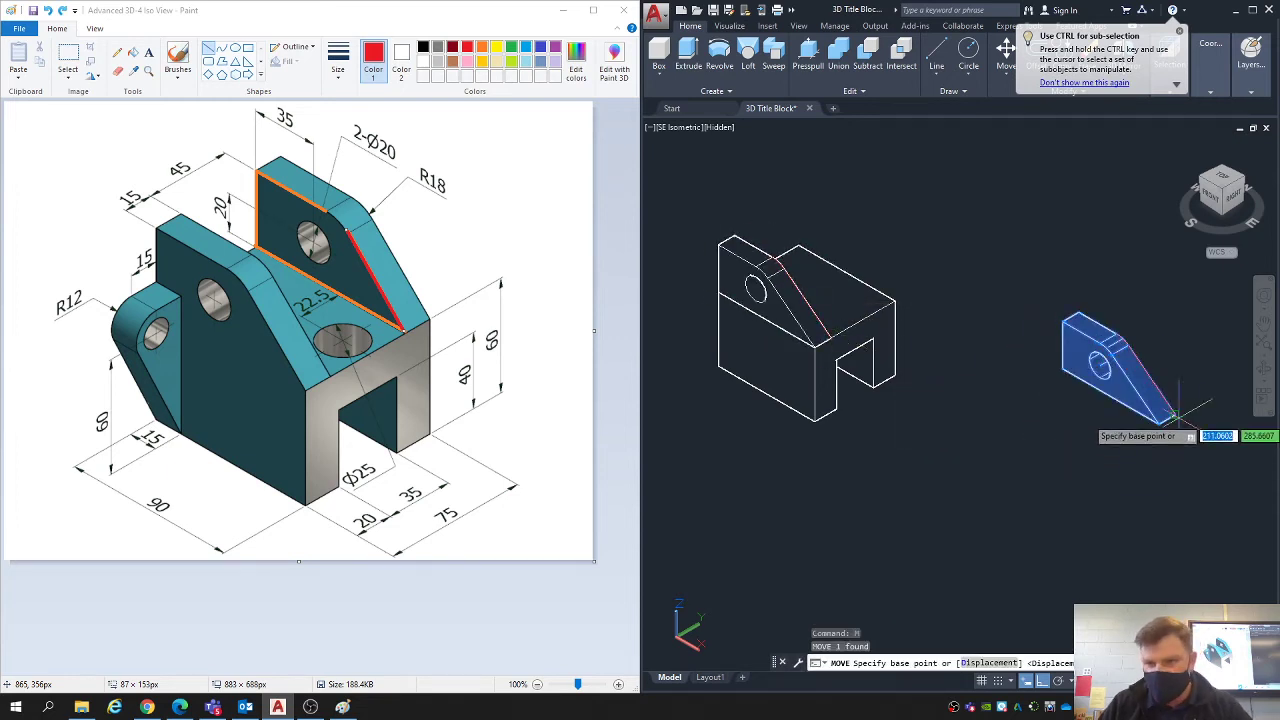
left_click(1160, 421)
left_click(893, 297)
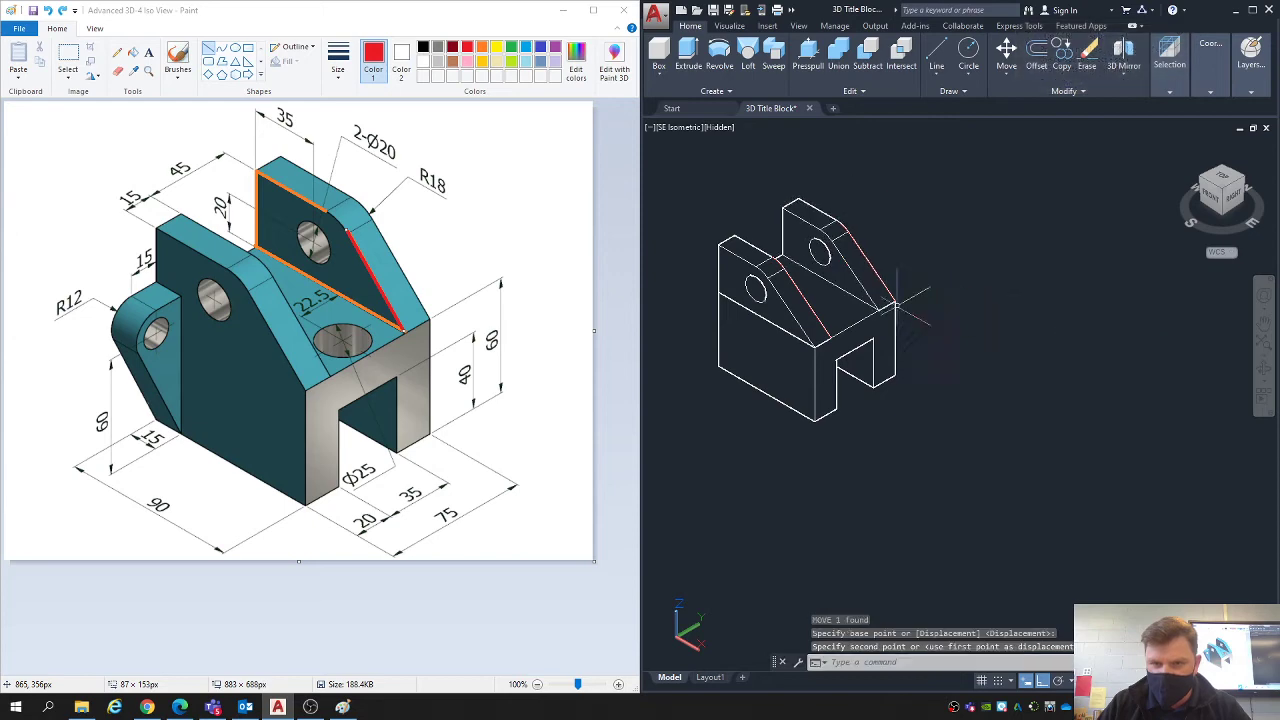
- Try to move the base block and both lugs together away from their current location, and undo the move
scroll(795, 290, "up", 3)
middle_click_drag(797, 293, 852, 340)
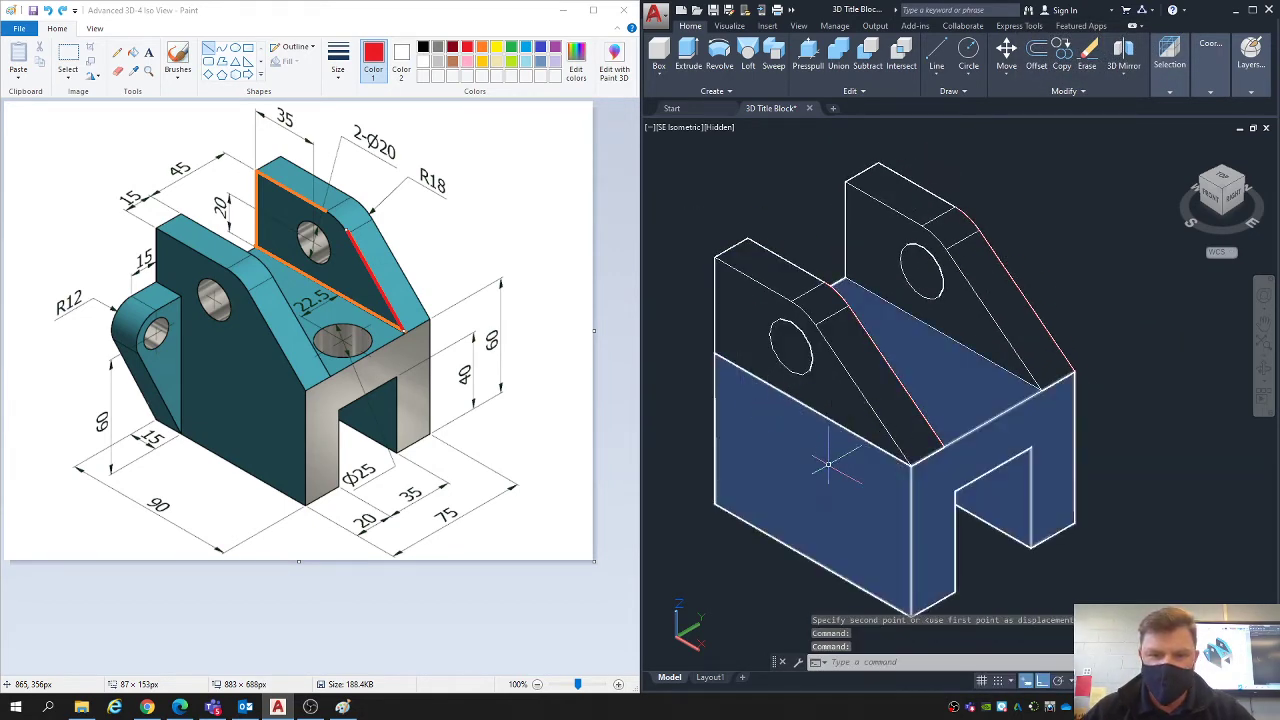
scroll(828, 464, "down", 2)
left_click(832, 430)
left_click(918, 385)
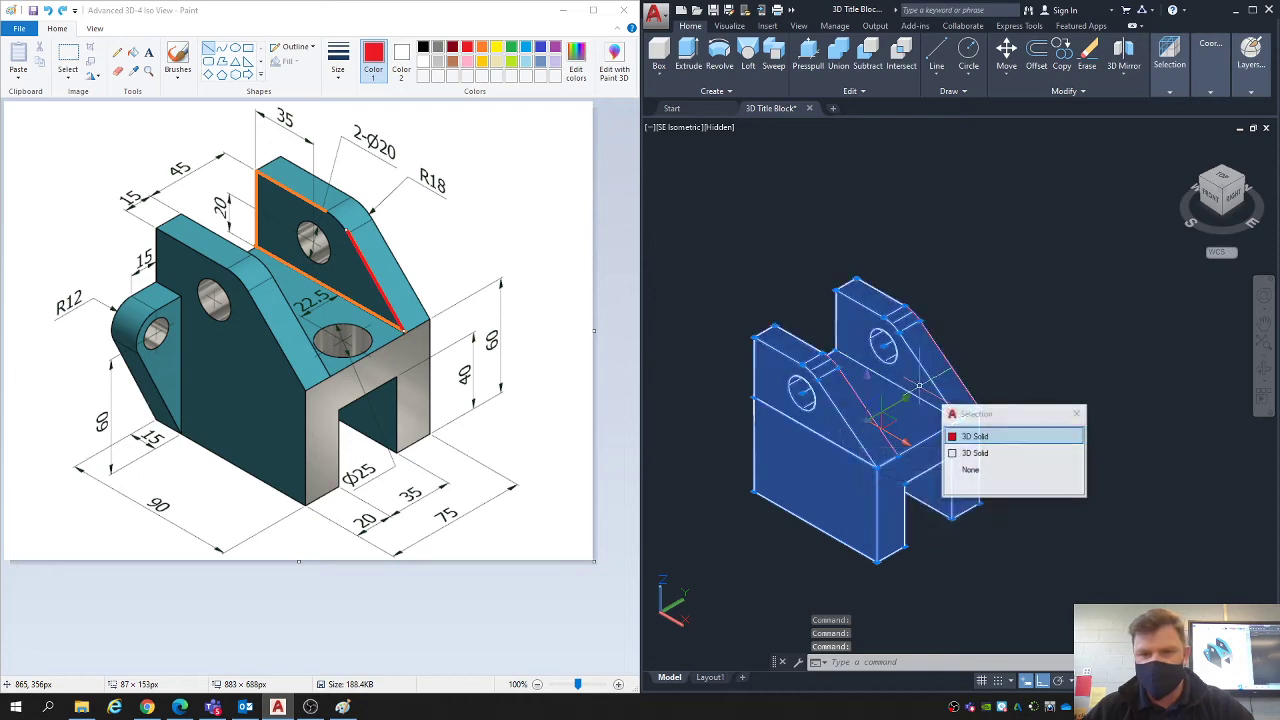
type("m")
key("Return")
left_click(949, 520)
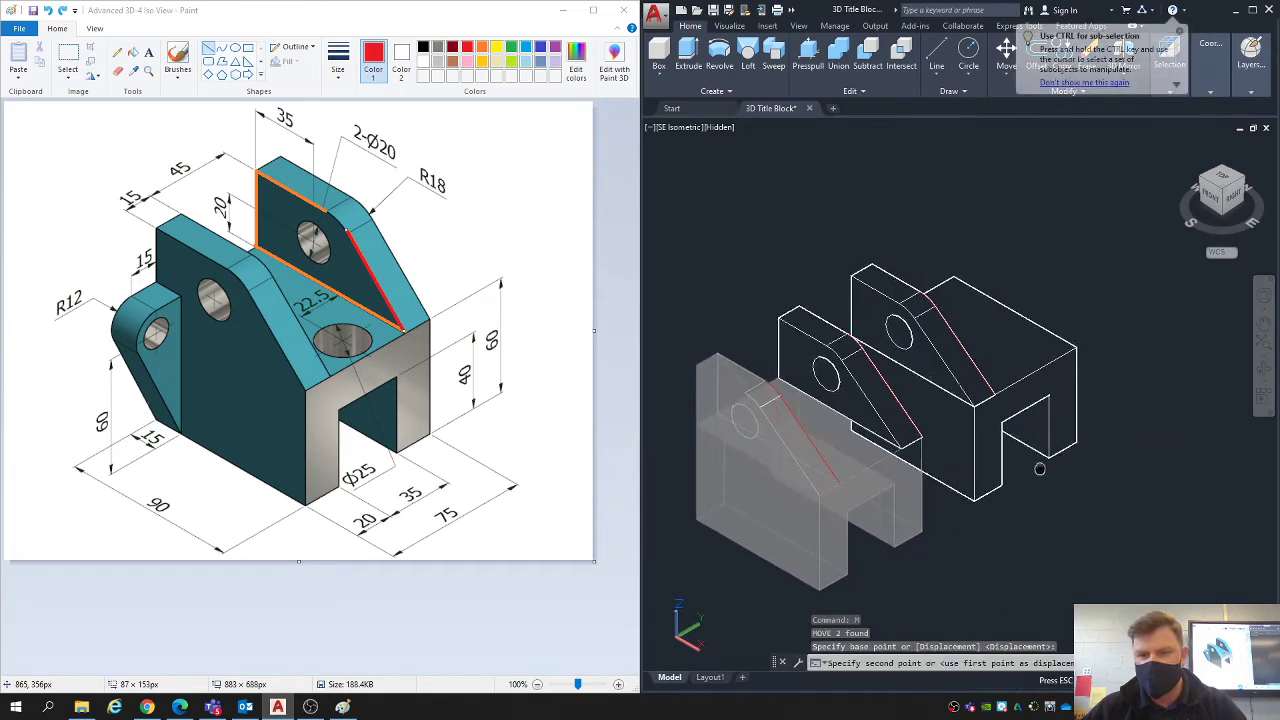
middle_click_drag(1040, 469, 1034, 472)
left_click(1087, 417)
key("ctrl+z")
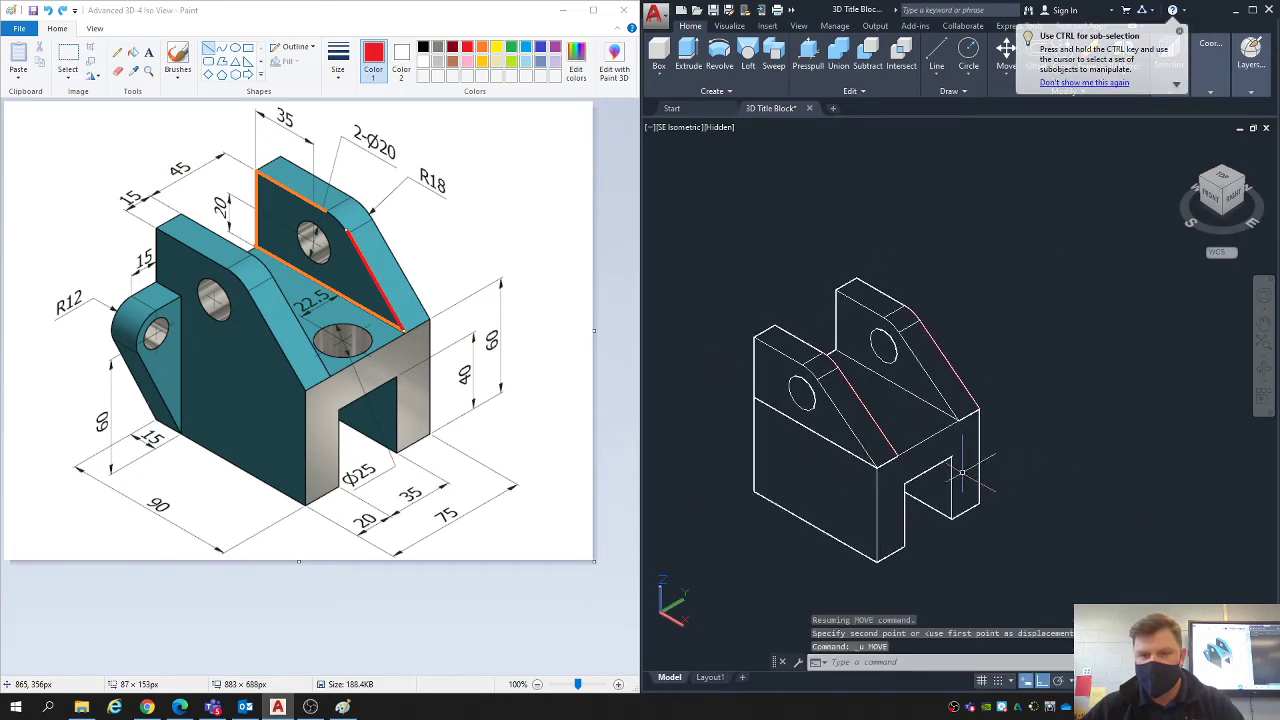
- Move the base block together with both lugs well clear of the leftover U-shaped base profile
left_click(902, 482)
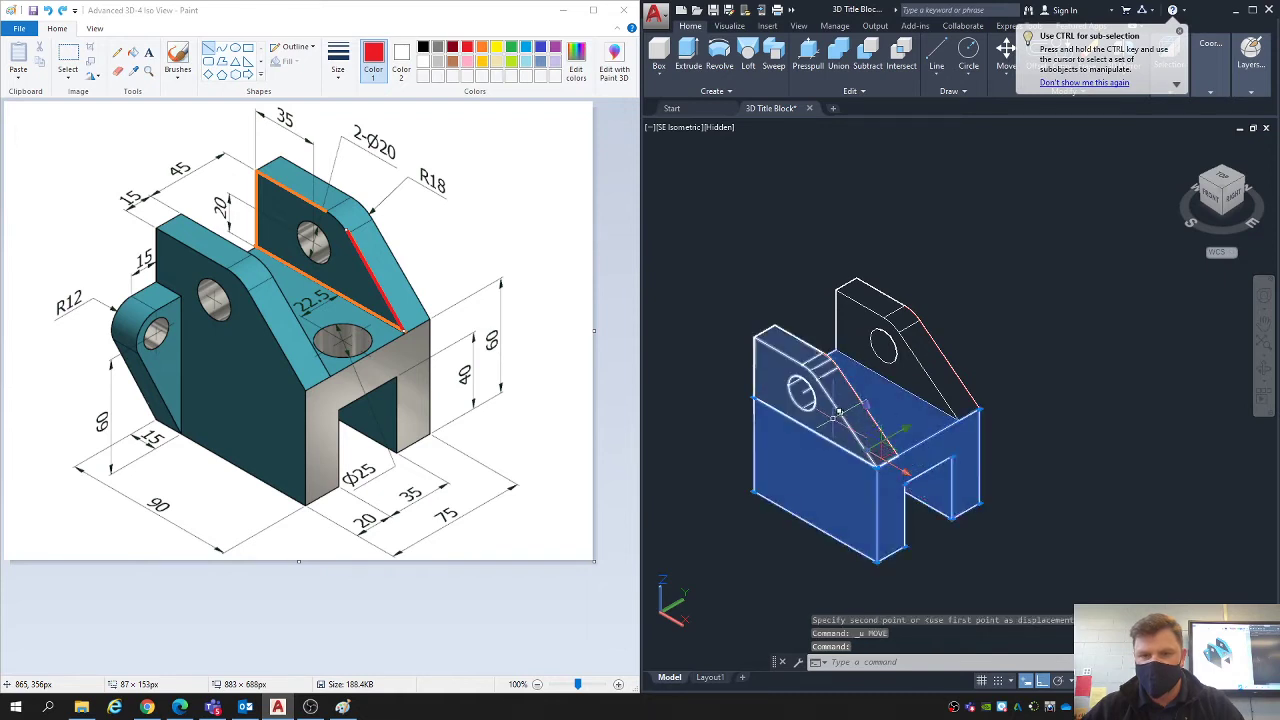
left_click(841, 420)
left_click(916, 374)
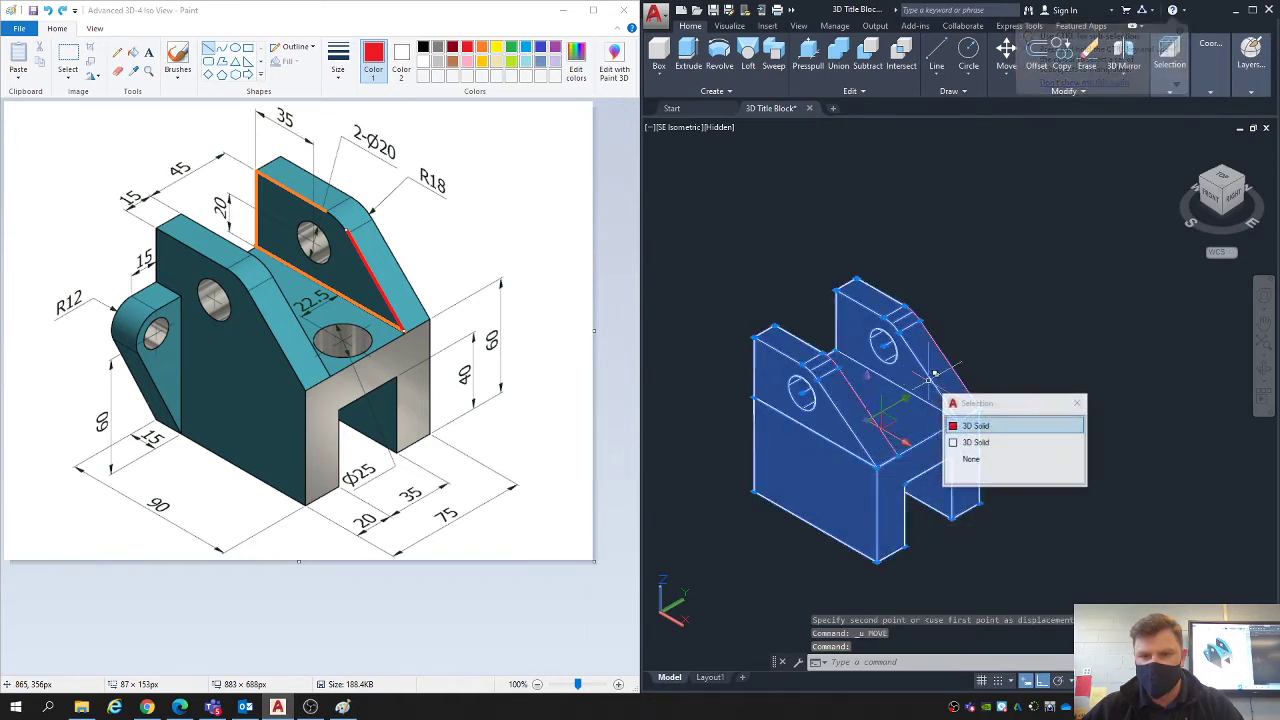
left_click(975, 442)
scroll(990, 375, "down", 2)
type("M")
key("Return")
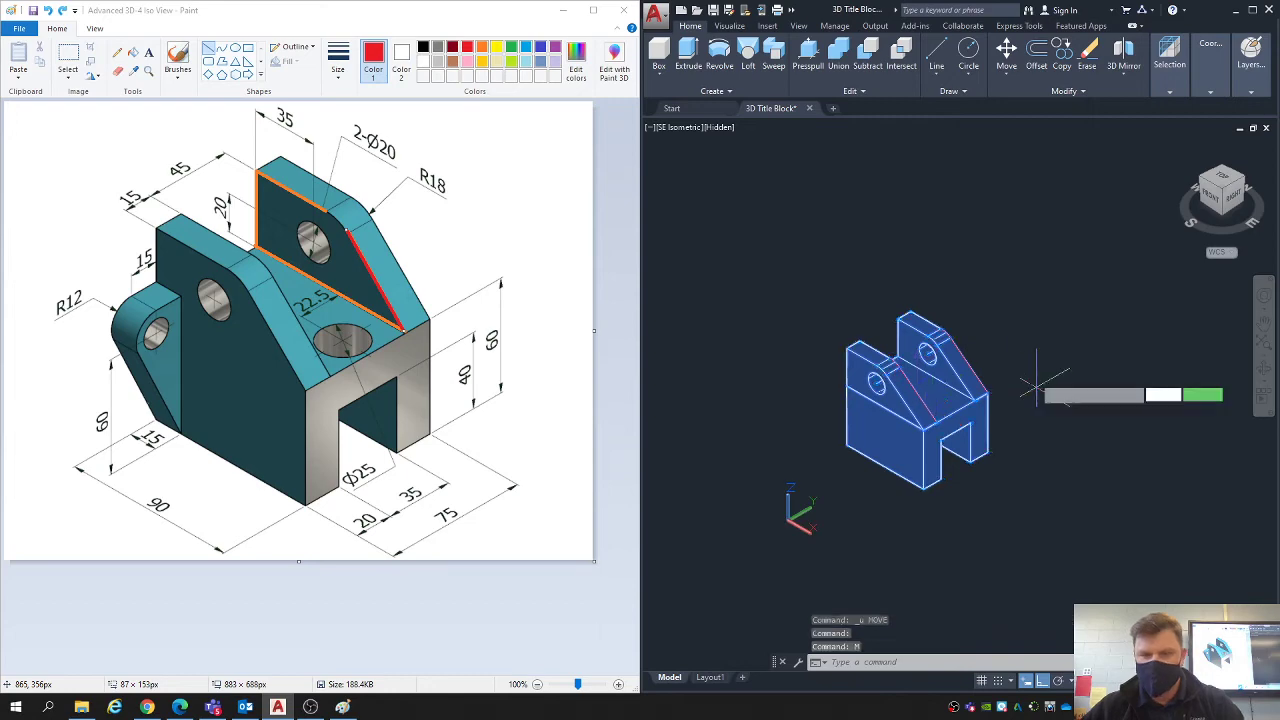
left_click(1037, 387)
middle_click_drag(1126, 330, 957, 404)
left_click(1071, 298)
middle_click_drag(903, 457, 956, 379)
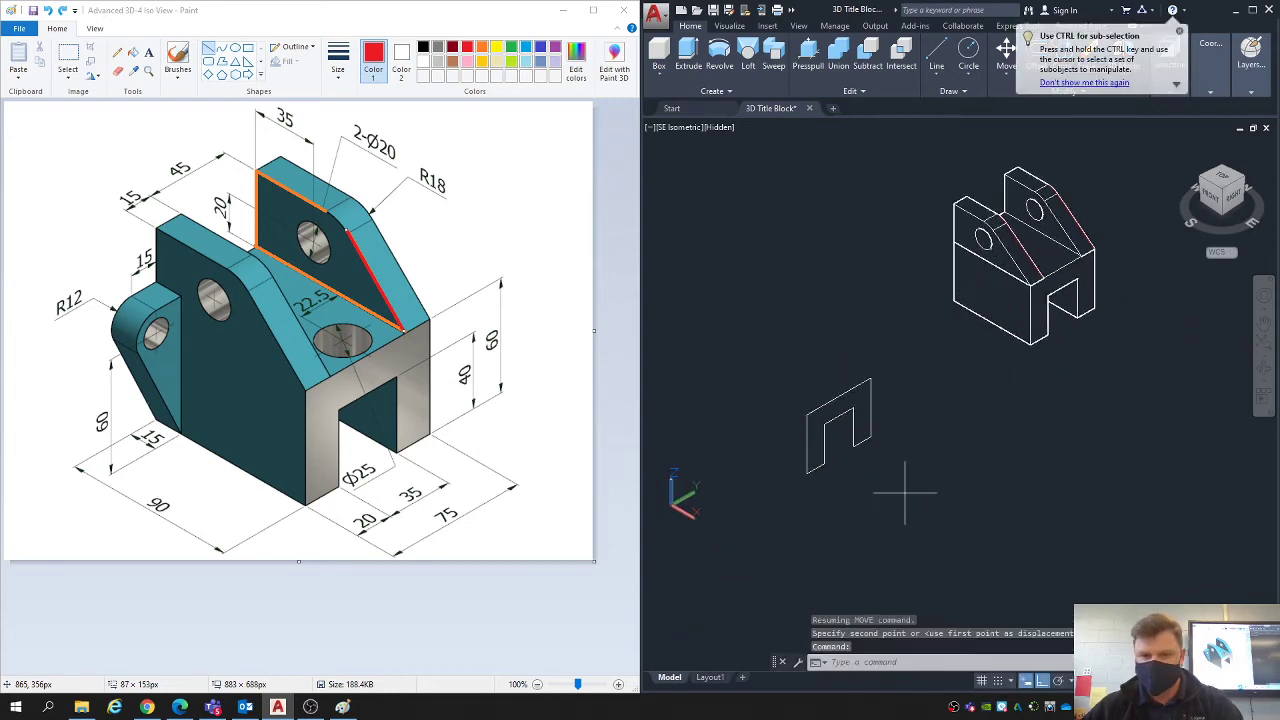
- Erase the leftover U-shaped base profile
left_click(905, 492)
left_click(770, 378)
key("Delete")
scroll(1090, 200, "up", 3)
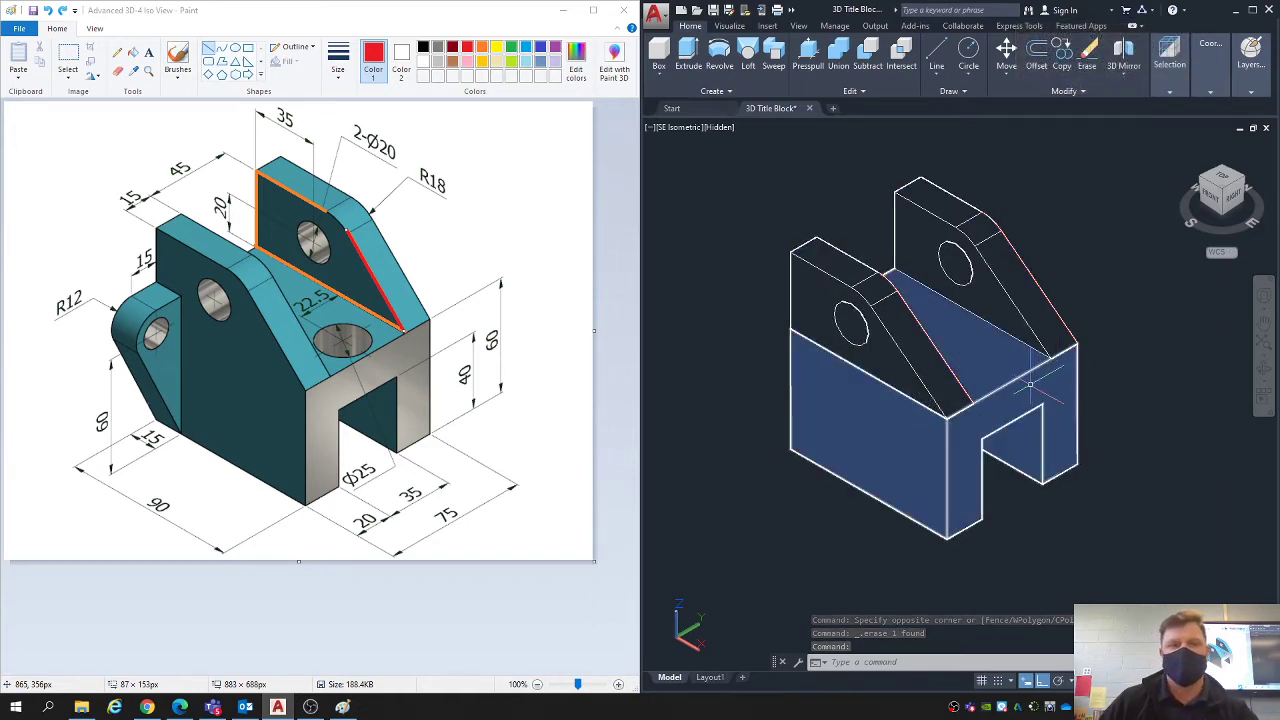
- Switch to the reference drawing in Paint and undo the orange and red highlight lines on the rear lug
scroll(1009, 400, "down", 2)
mouse_move(989, 543)
middle_mouse_down()
mouse_move(955, 429)
mouse_move(1019, 444)
middle_mouse_up()
left_click(376, 18)
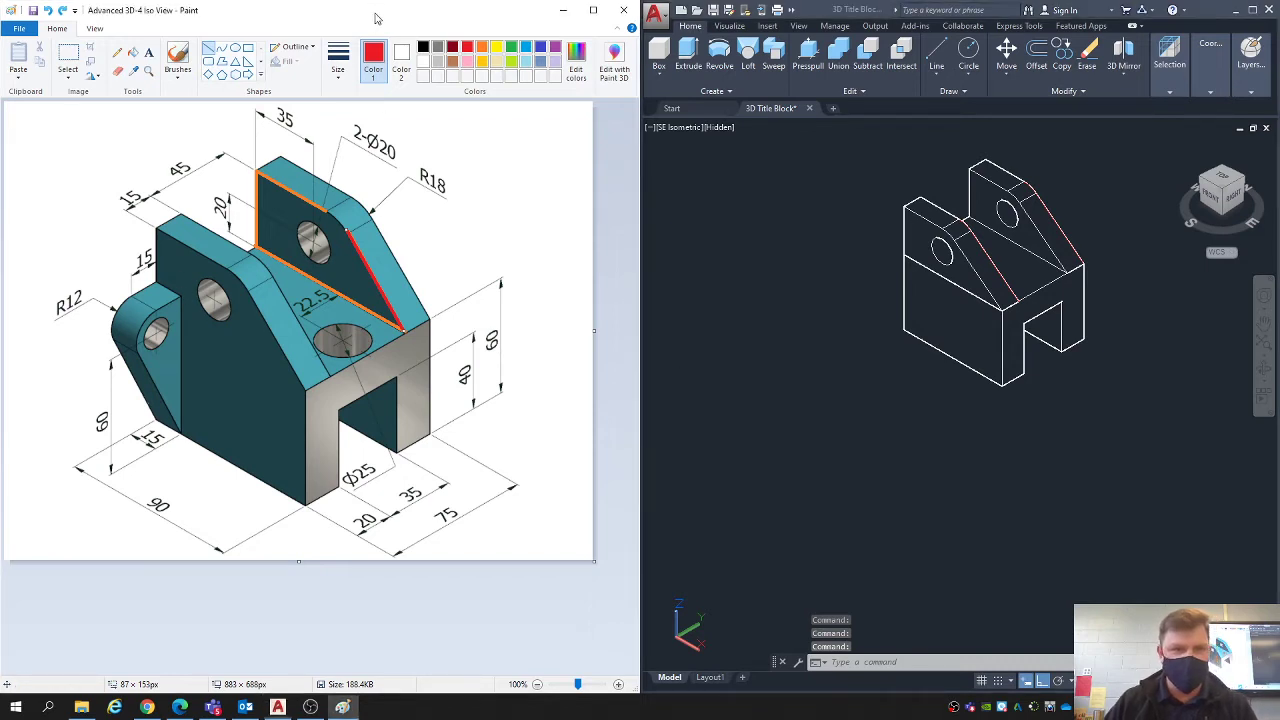
key("ctrl+z")
key("ctrl+z")
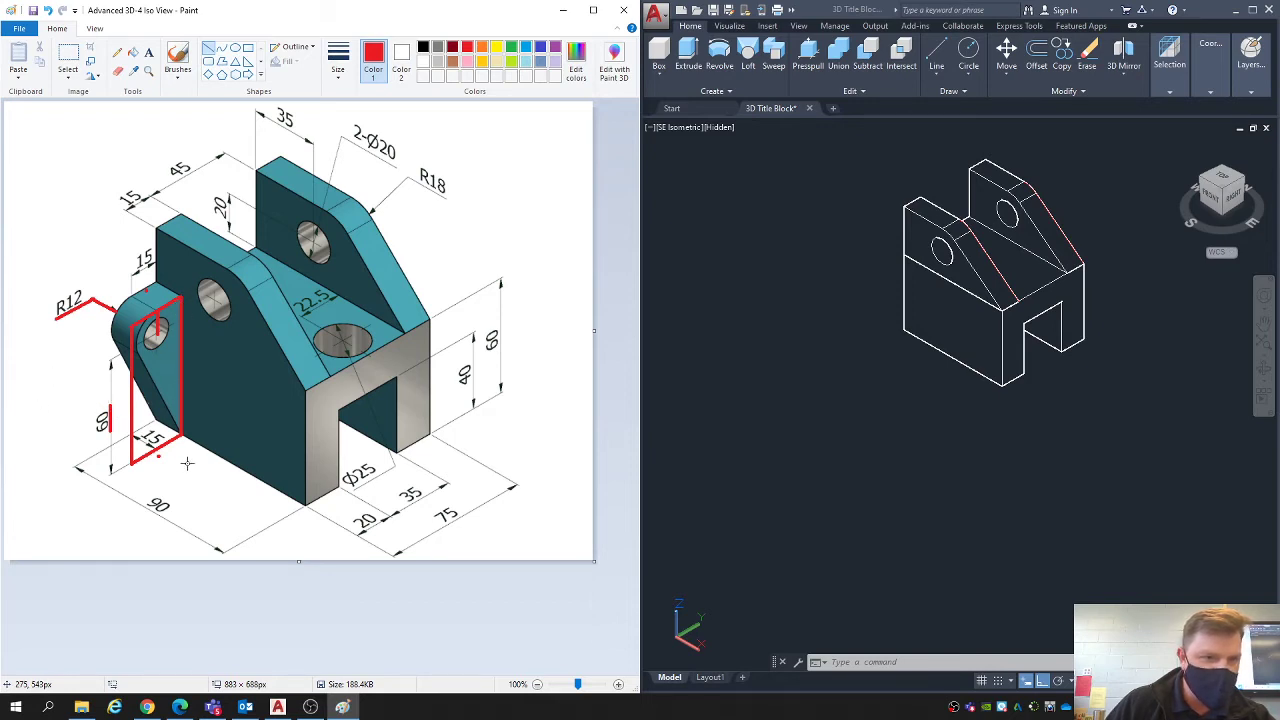
- Switch to AutoCAD and draw a 72-long line straight down in the empty space below the base block
left_click(897, 466)
type("l")
key("Return")
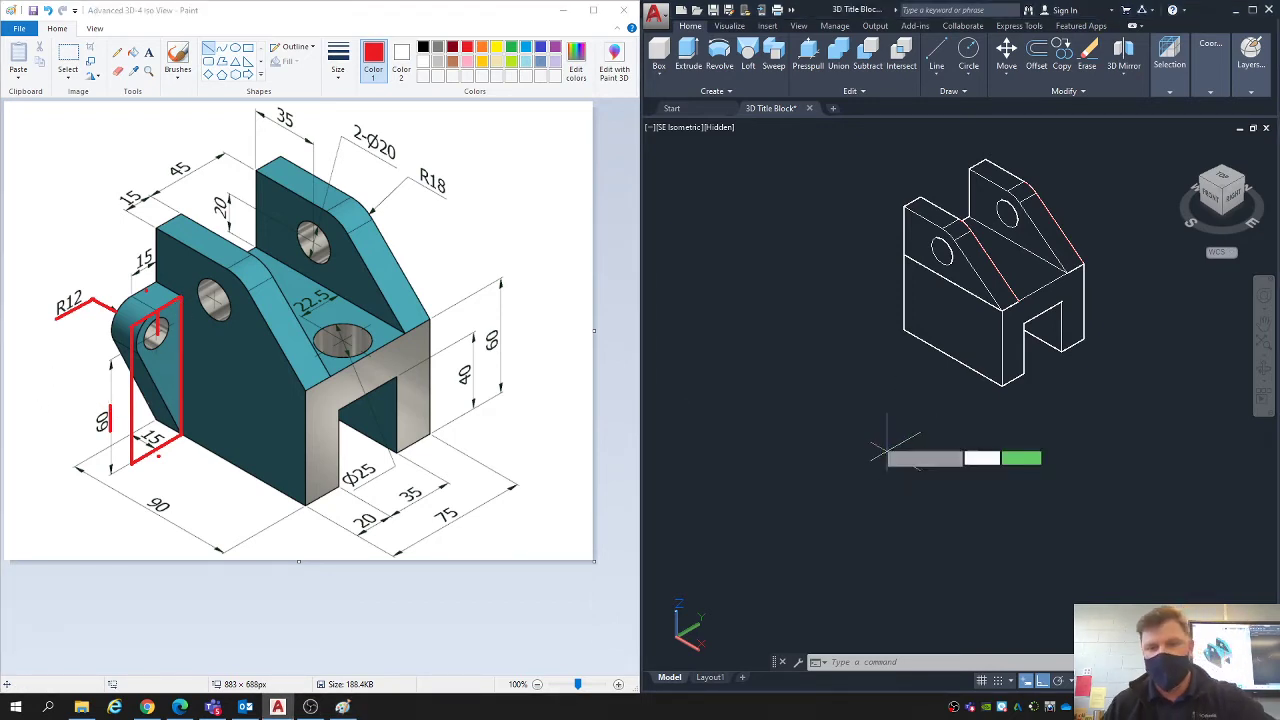
left_click(871, 435)
type("7")
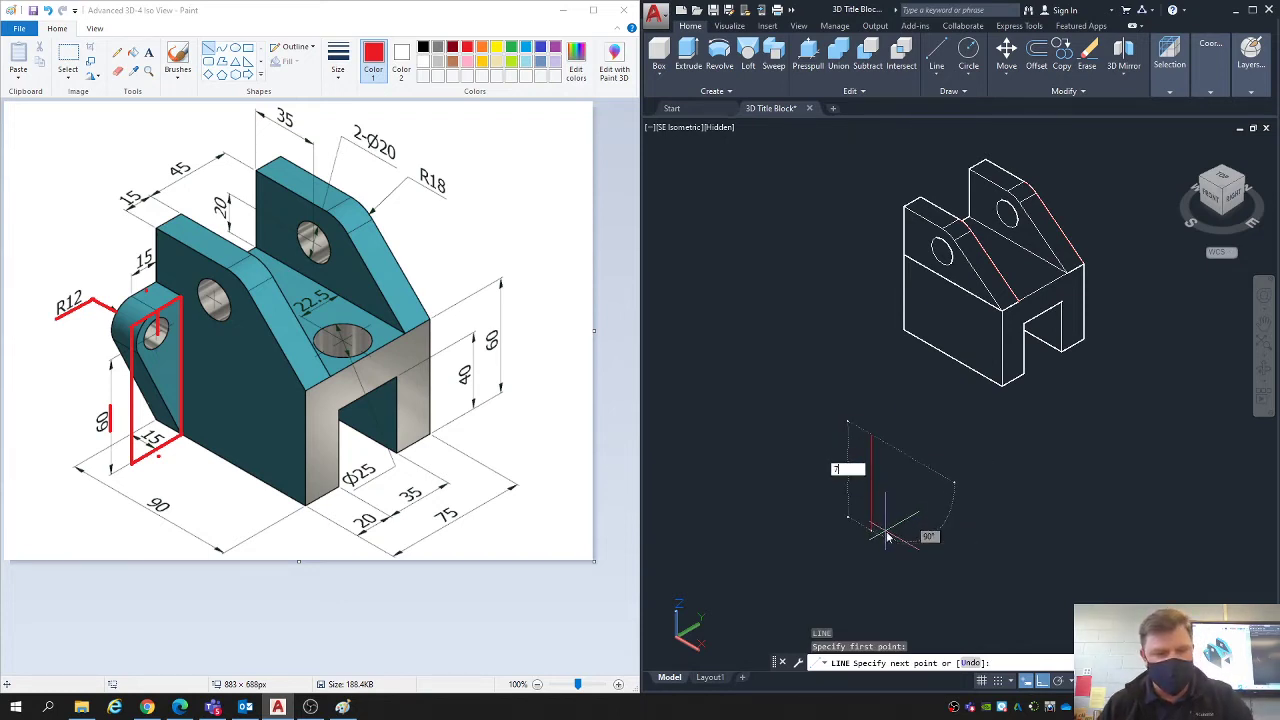
type("2")
key("Return")
key("Escape")
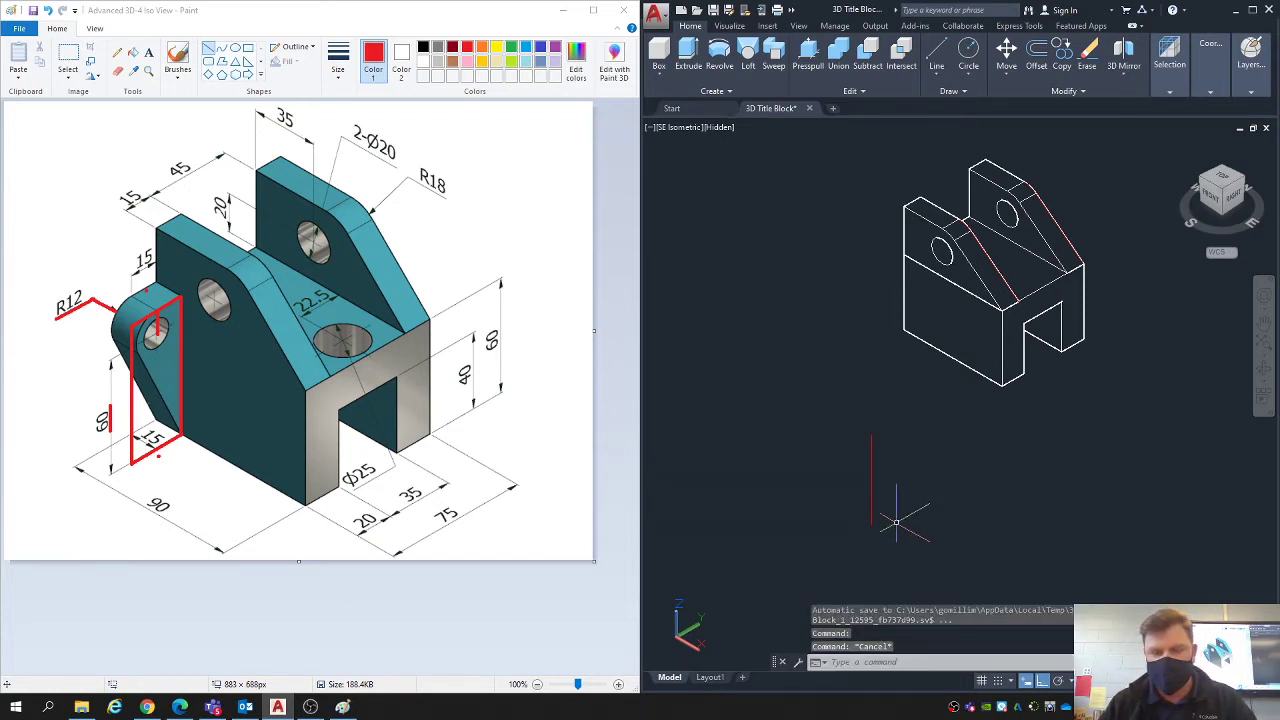
- Work out the small lug's width by adding 15 and 12 in Calculator, and close Calculator
scroll(895, 424, "up", 3)
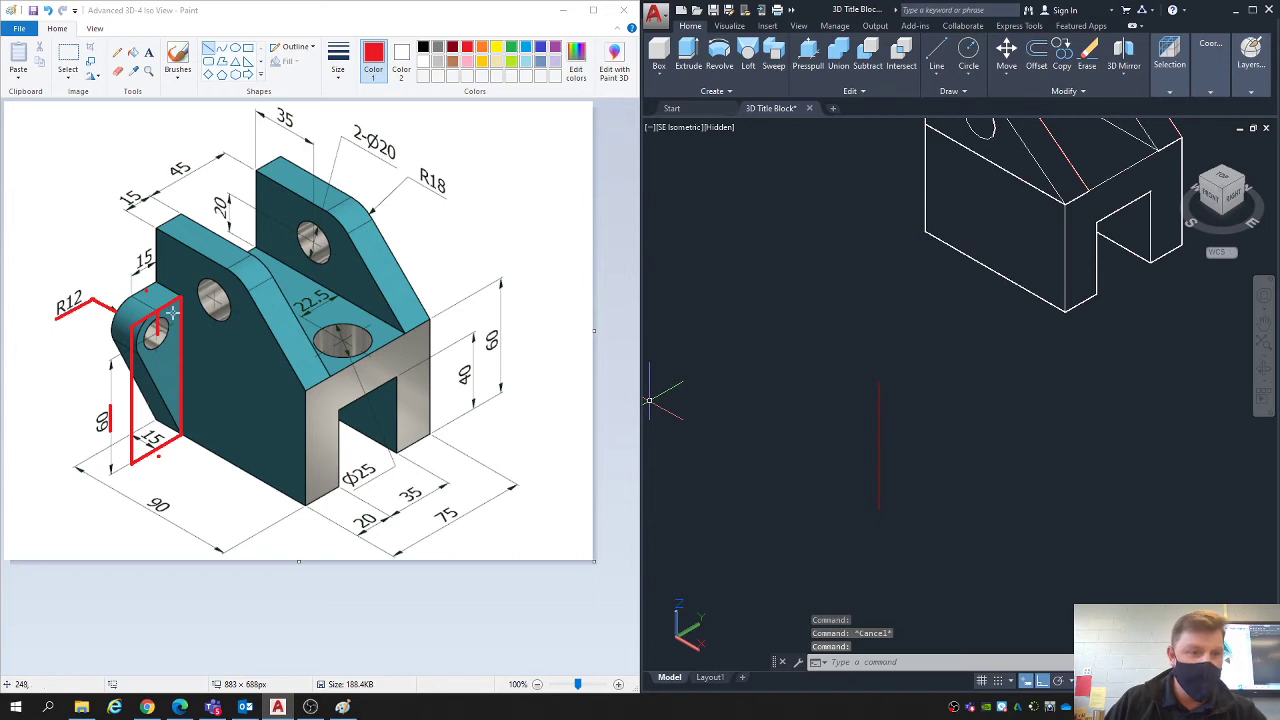
left_click(107, 277)
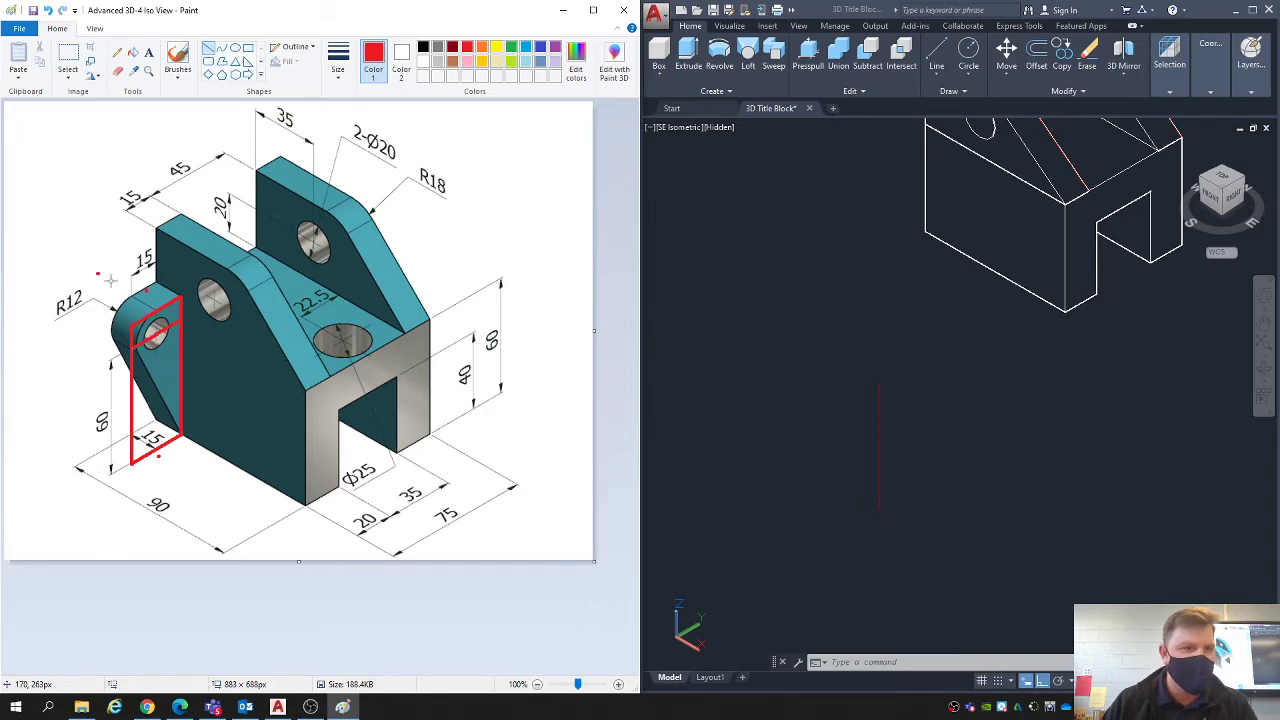
left_click(16, 707)
type("calc")
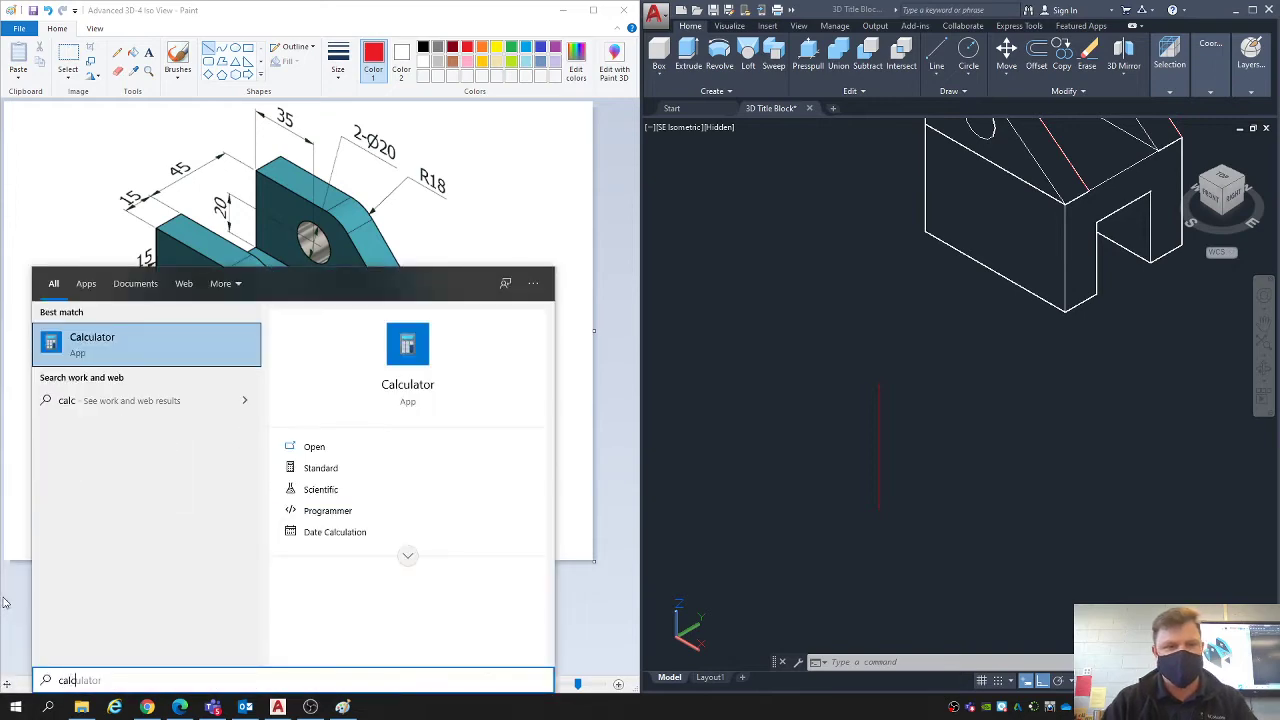
key("Return")
type("15+12")
key("Return")
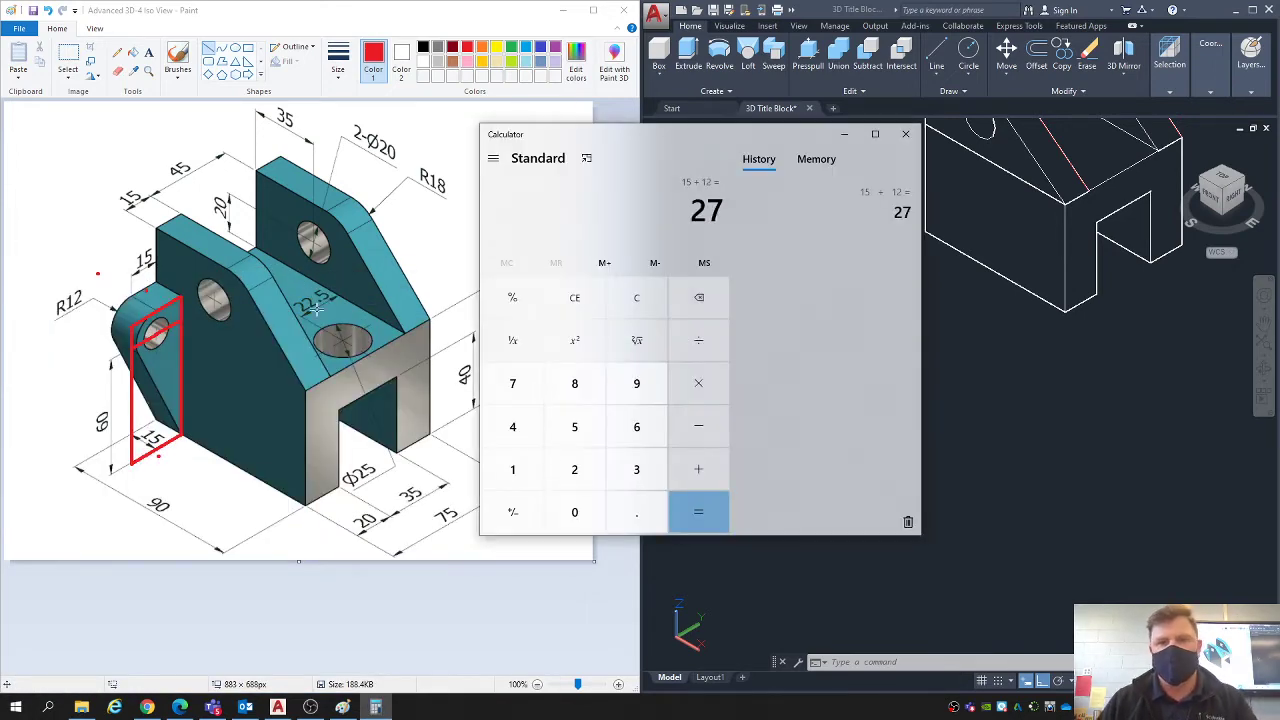
left_click(905, 133)
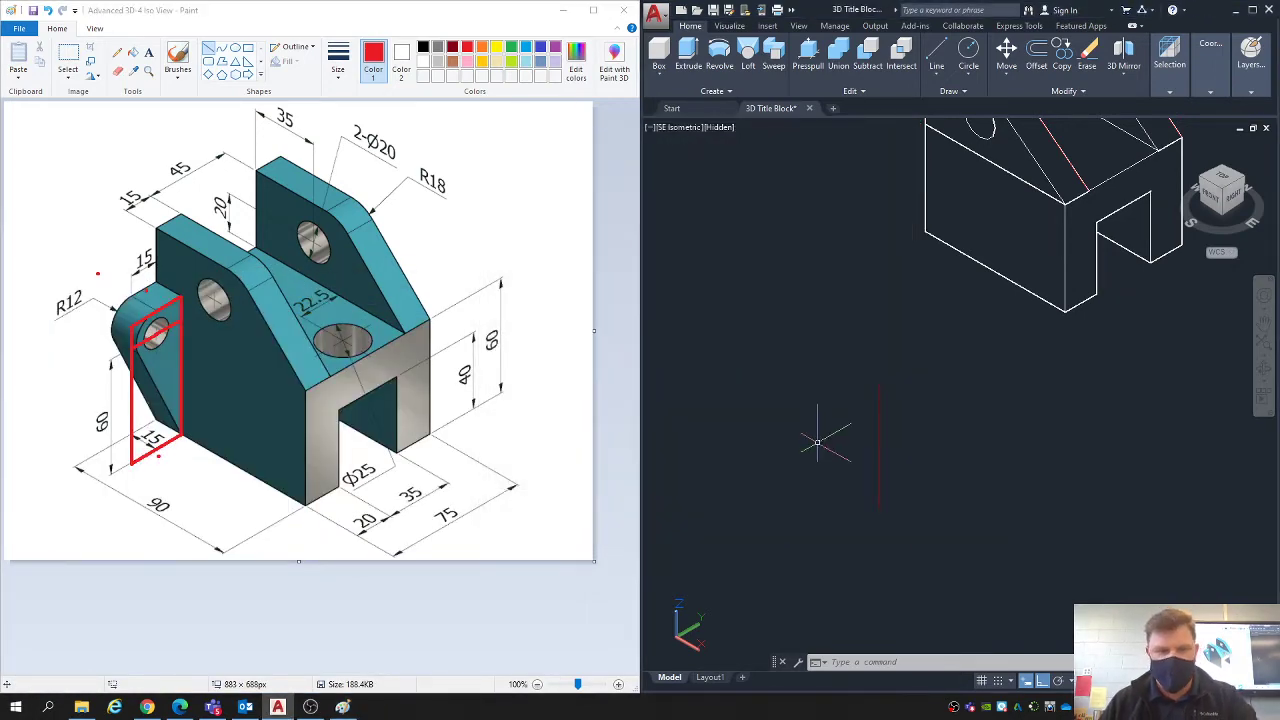
- Draw a 27-long line from the top end of the 72 vertical line, running in the negative Y direction
middle_click_drag(817, 441, 854, 401)
type("l")
key("Return")
left_click(916, 345)
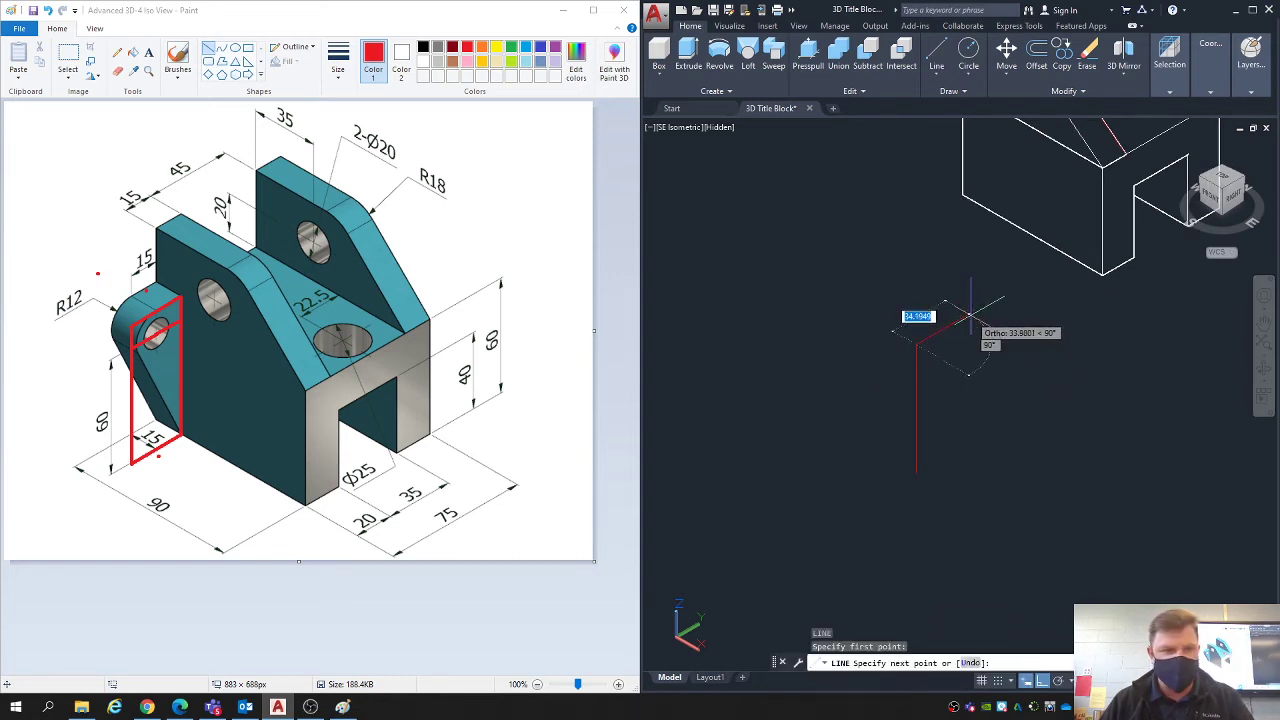
type("27")
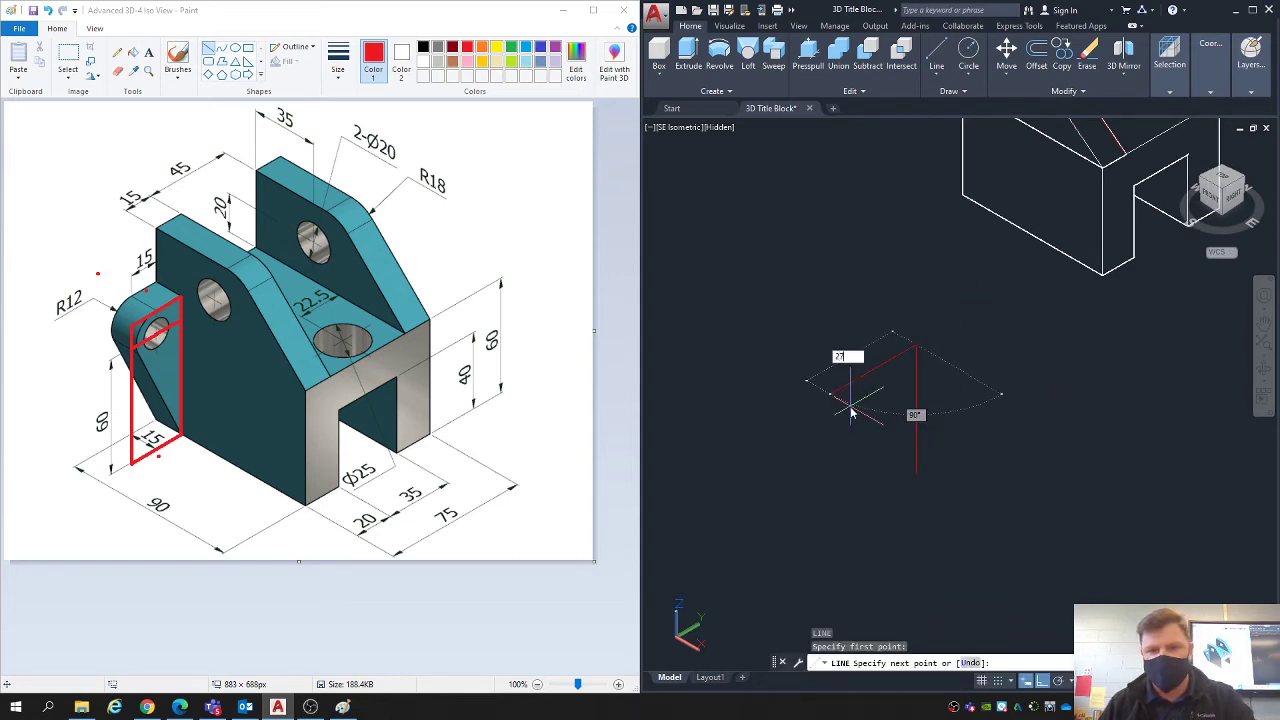
key("Return")
key("Escape")
key("Escape")
- Complete the upright rectangle with a 72-long line down from the 27 line's free end and a closing line to the first vertical's bottom
left_click(915, 371)
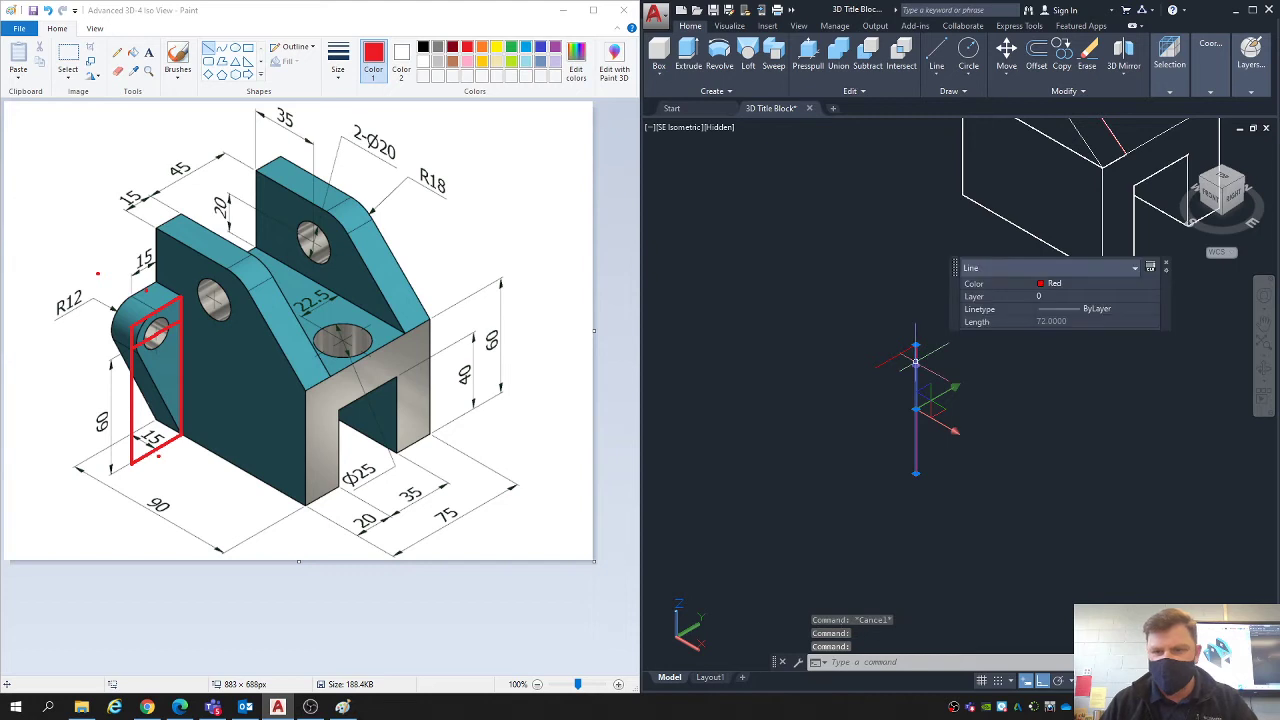
key("Escape")
type("l")
key("Return")
left_click(874, 368)
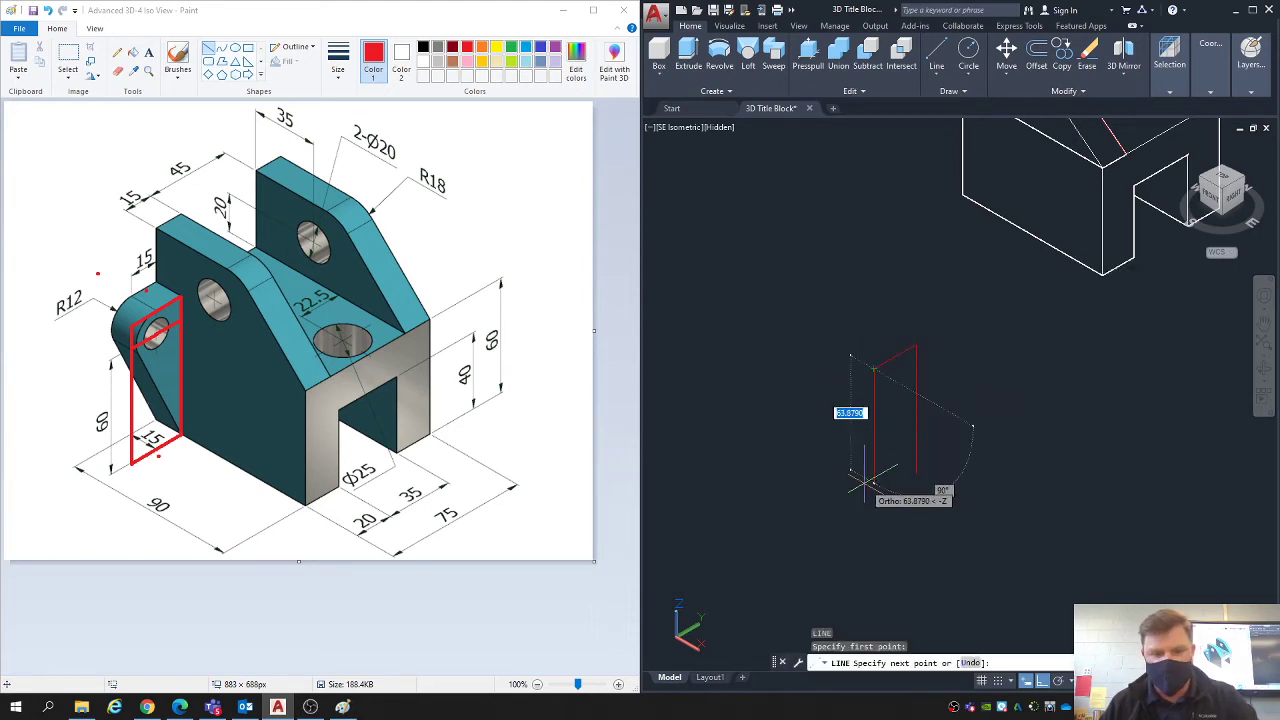
type("72")
key("Return")
left_click(915, 472)
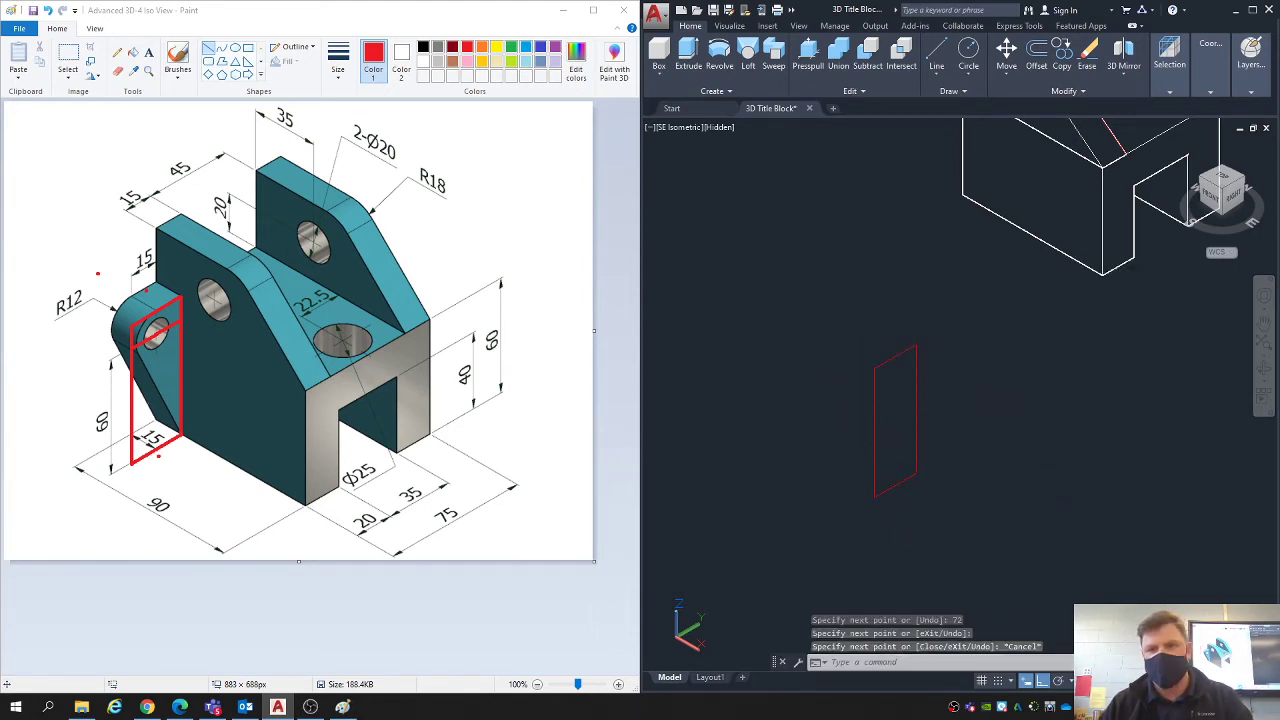
key("Escape")
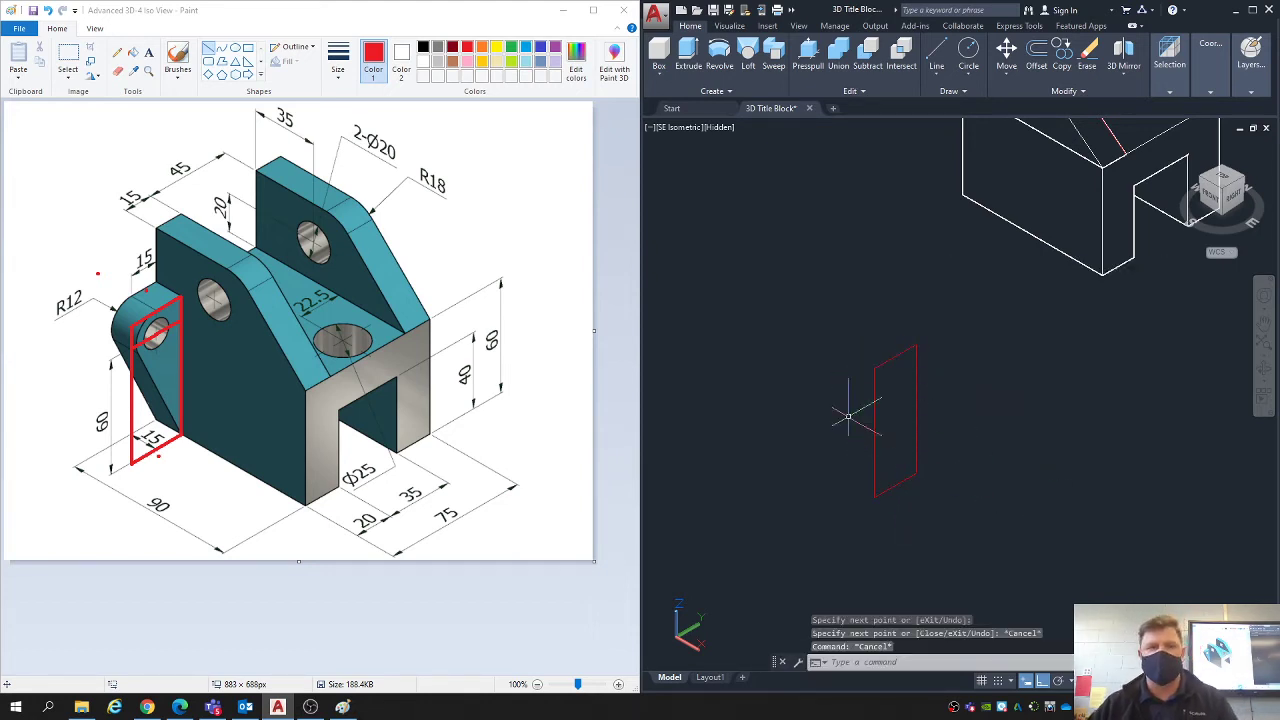
- Switch to Paint and undo the red outline strokes marked over the small lug
left_click(220, 150)
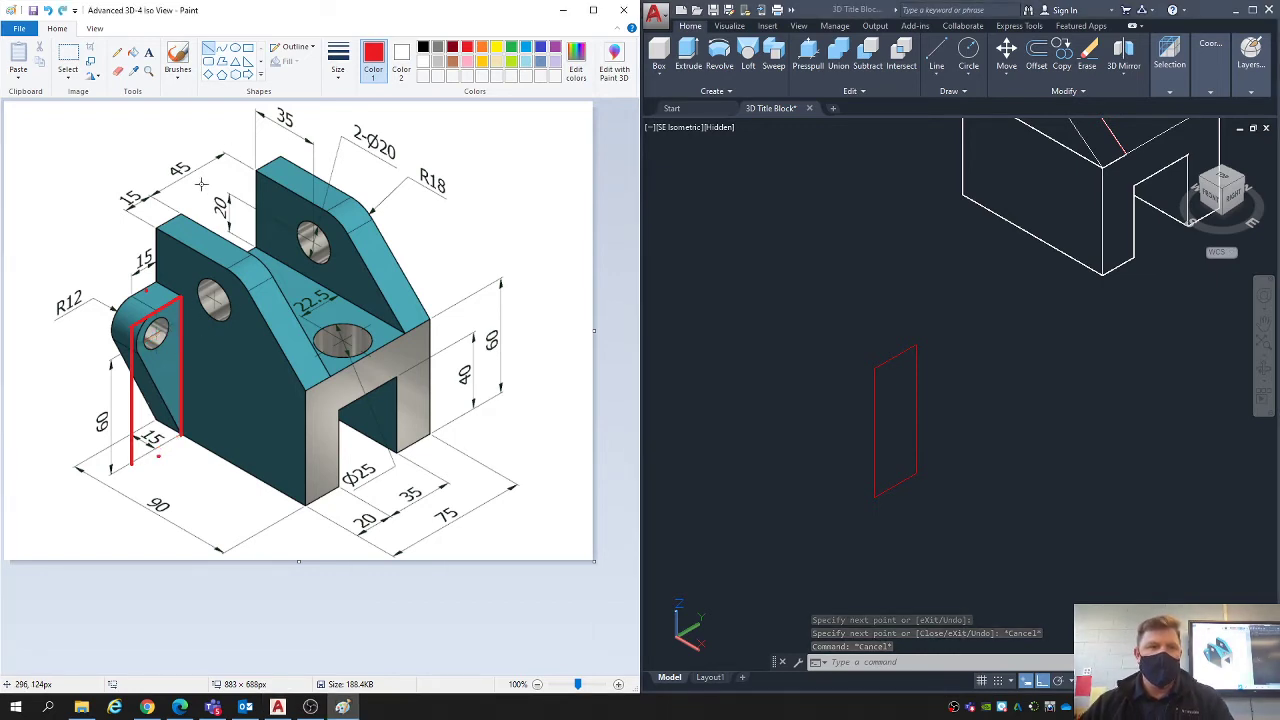
key("ctrl+z")
key("ctrl+z")
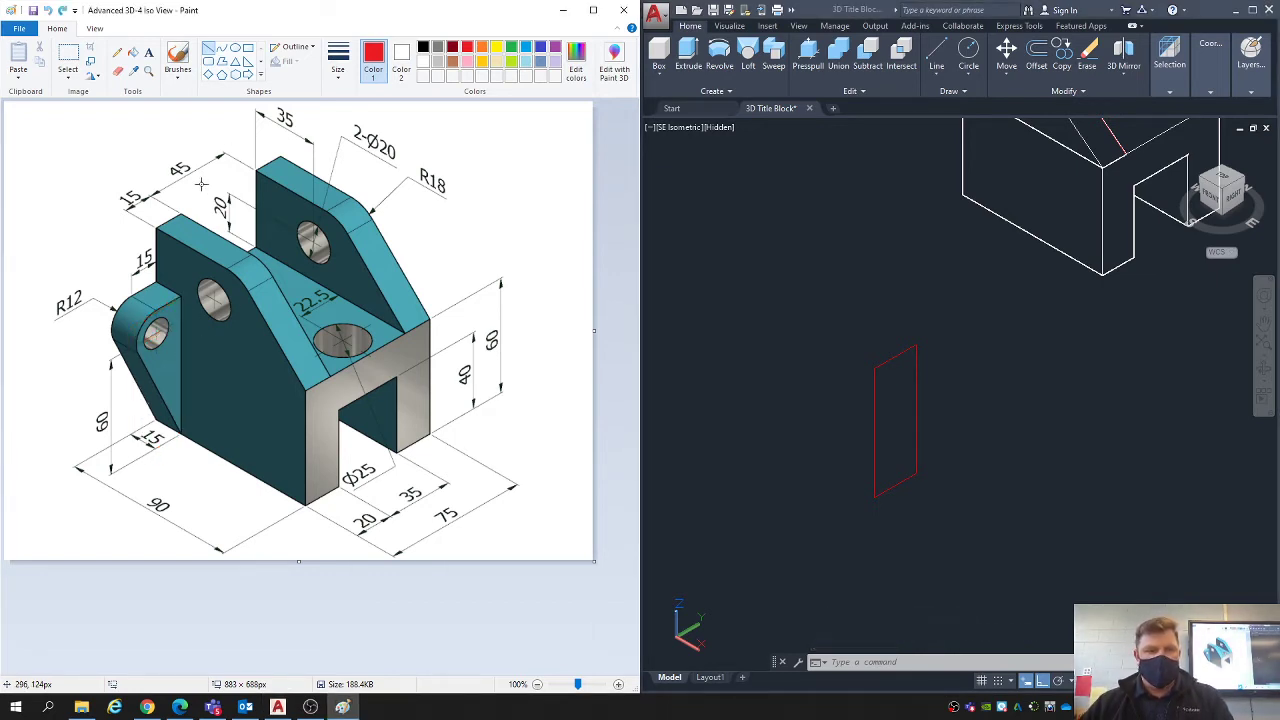
- Switch to AutoCAD and join the four lines of the upright rectangle into a single polyline
middle_click_drag(808, 389, 829, 346)
left_click(1029, 509)
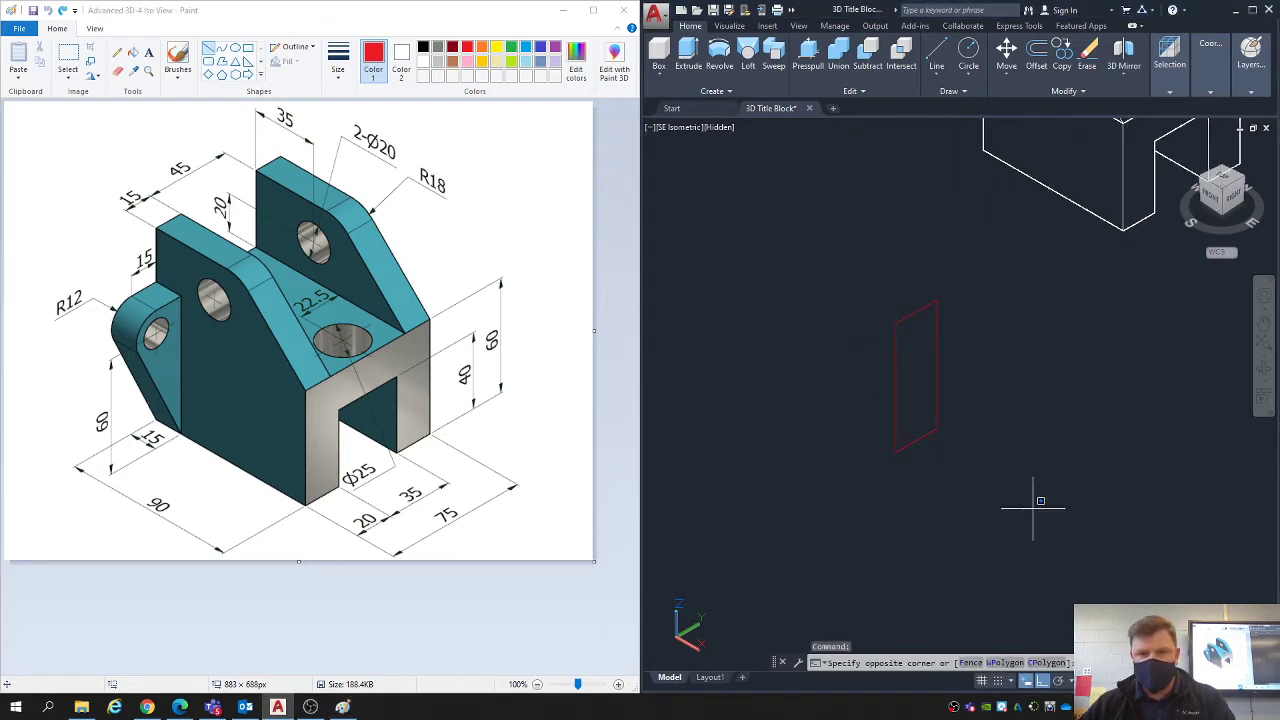
left_click(851, 288)
type("j")
key("Return")
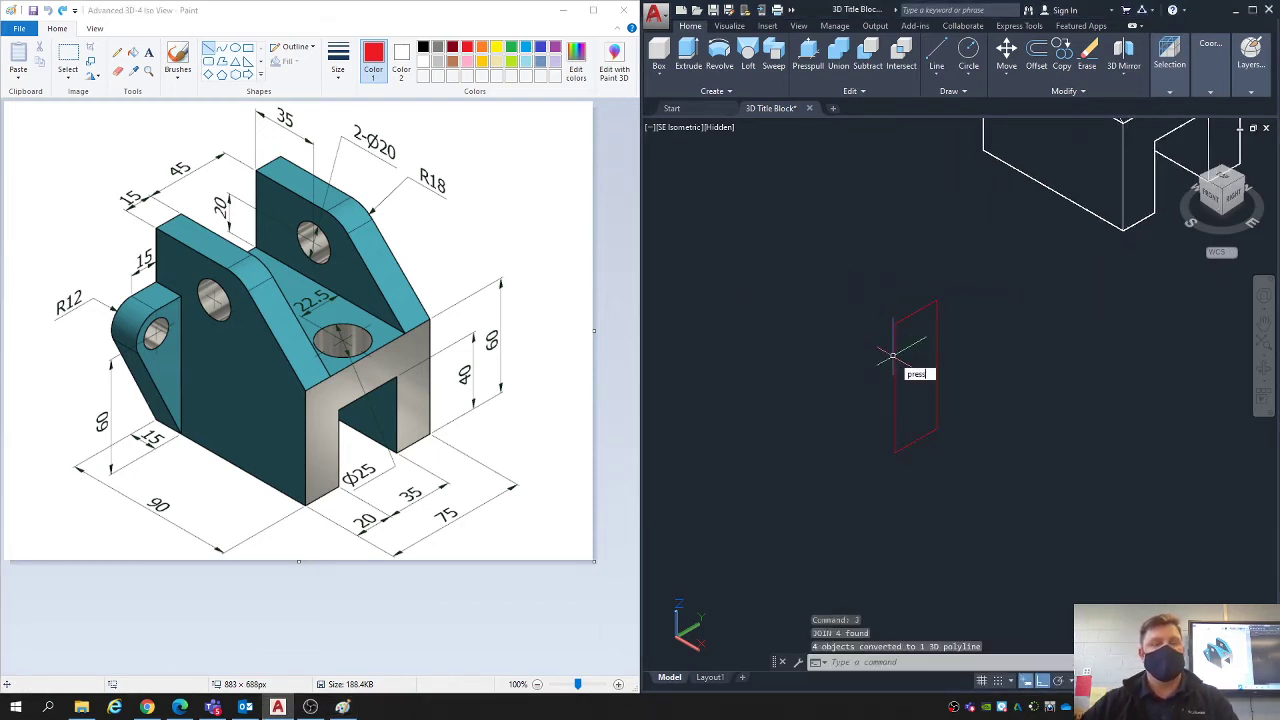
- Presspull the upright rectangle by 15 in the negative X direction, marking the lug's 15 thickness dimension in Paint
type("press")
key("Return")
left_click(905, 370)
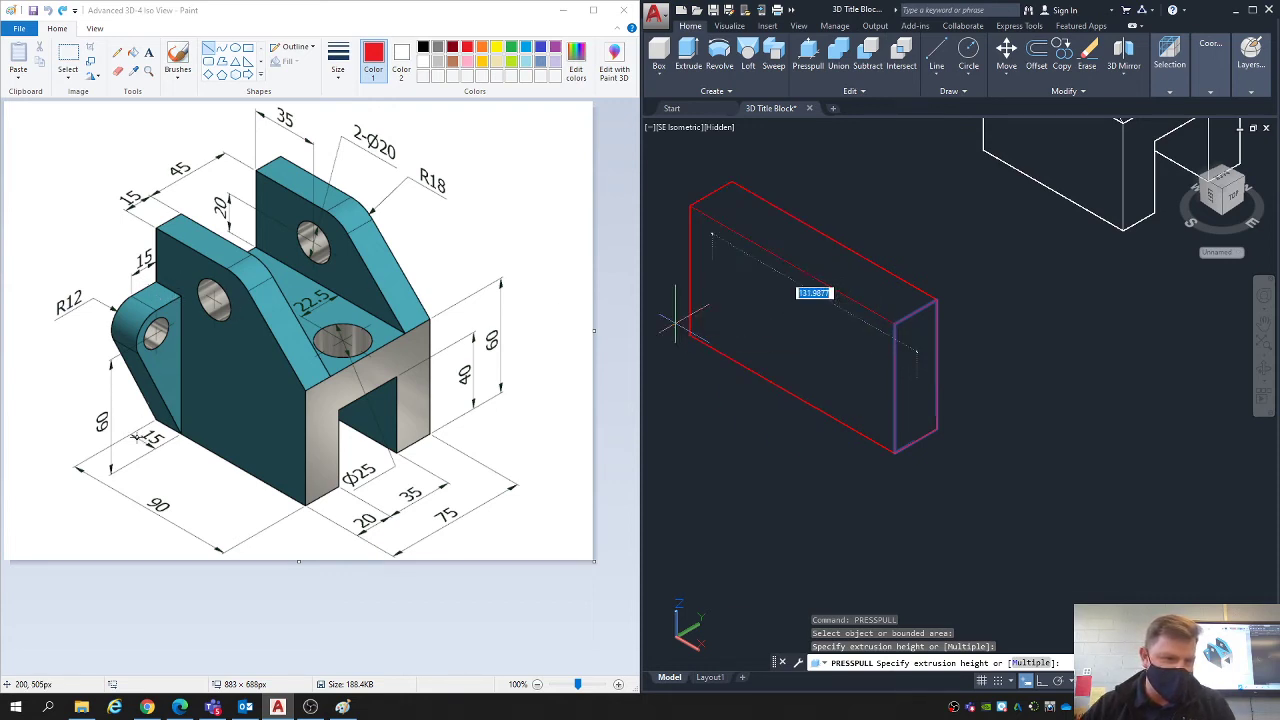
left_click_drag(131, 429, 162, 450)
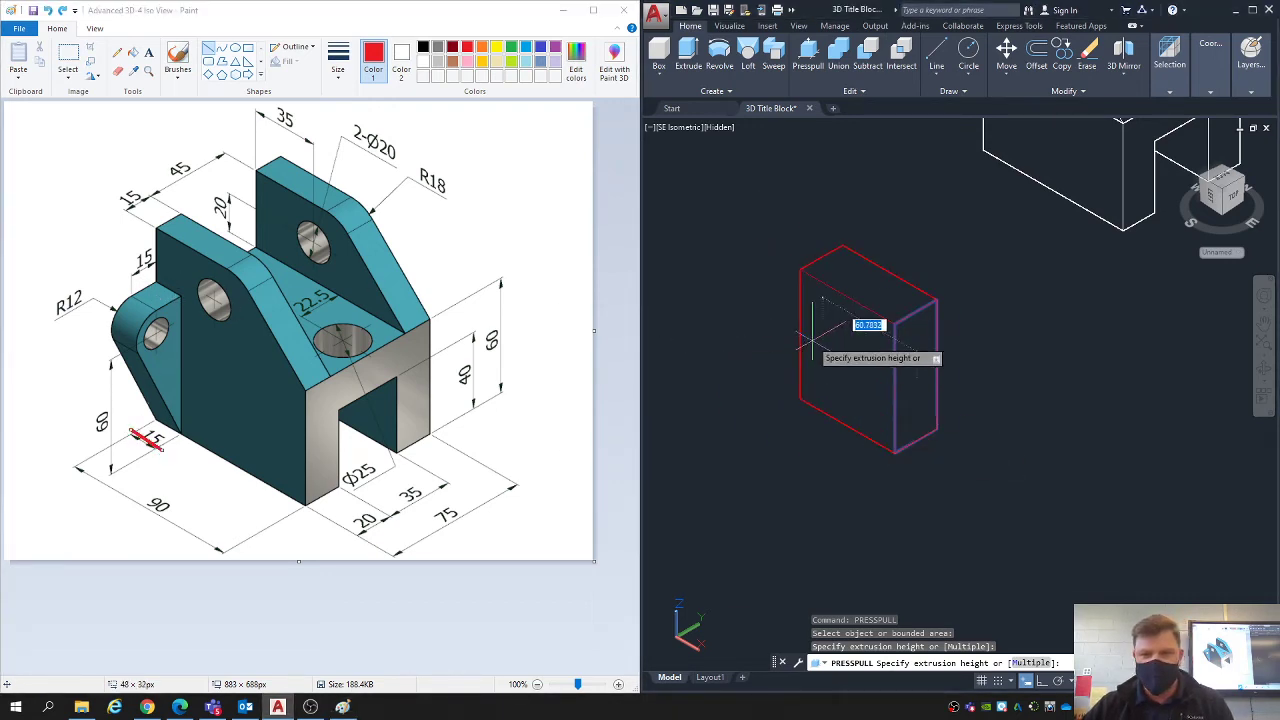
type("15")
key("Return")
key("Escape")
key("Escape")
key("Escape")
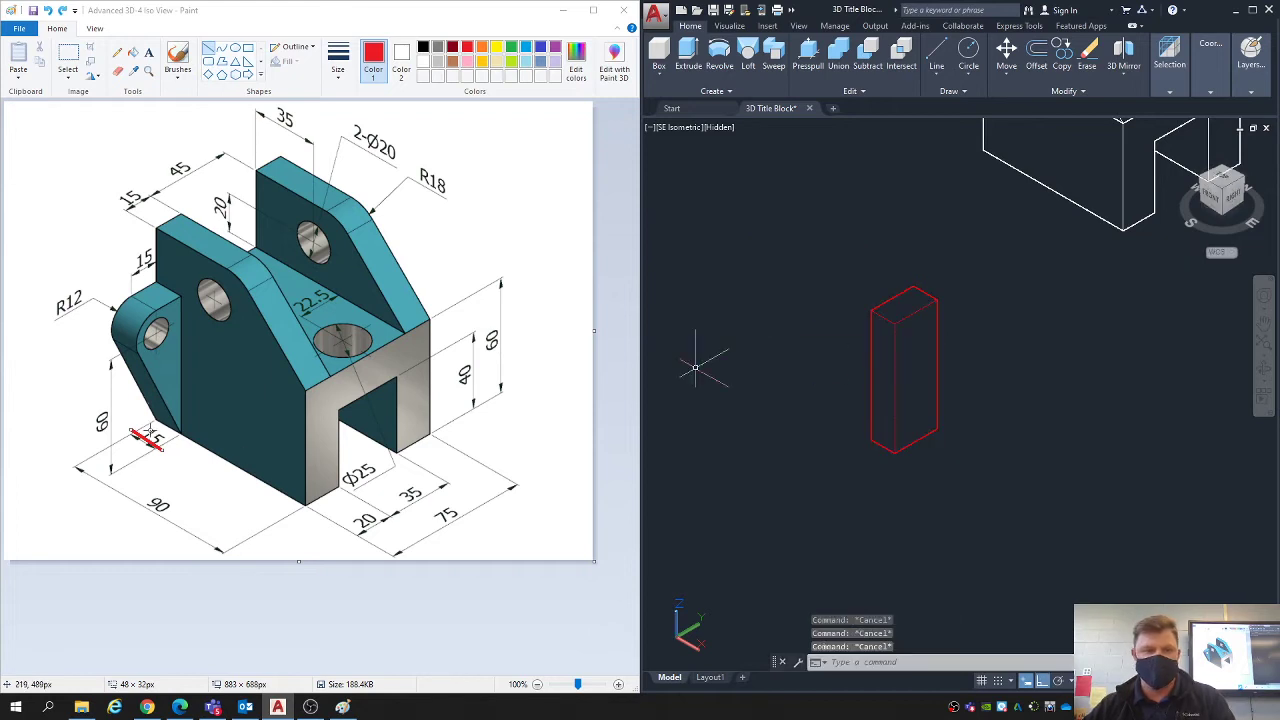
- Undo the red mark over the 15 thickness dimension in Paint, and switch back to AutoCAD
left_click(213, 458)
key("ctrl+z")
left_click(830, 343)
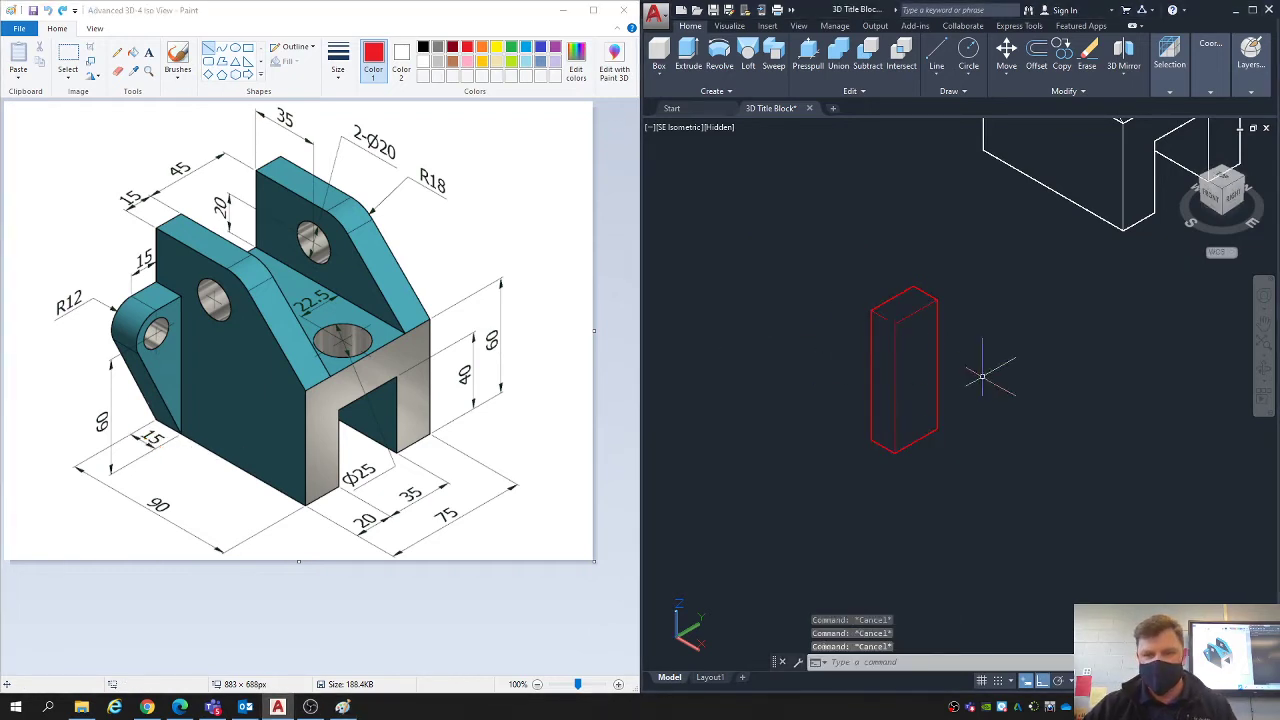
- Change the small solid block's colour from red to the white used by the main bracket body
scroll(981, 374, "up", 1)
scroll(987, 348, "down", 4)
scroll(1000, 235, "up", 3)
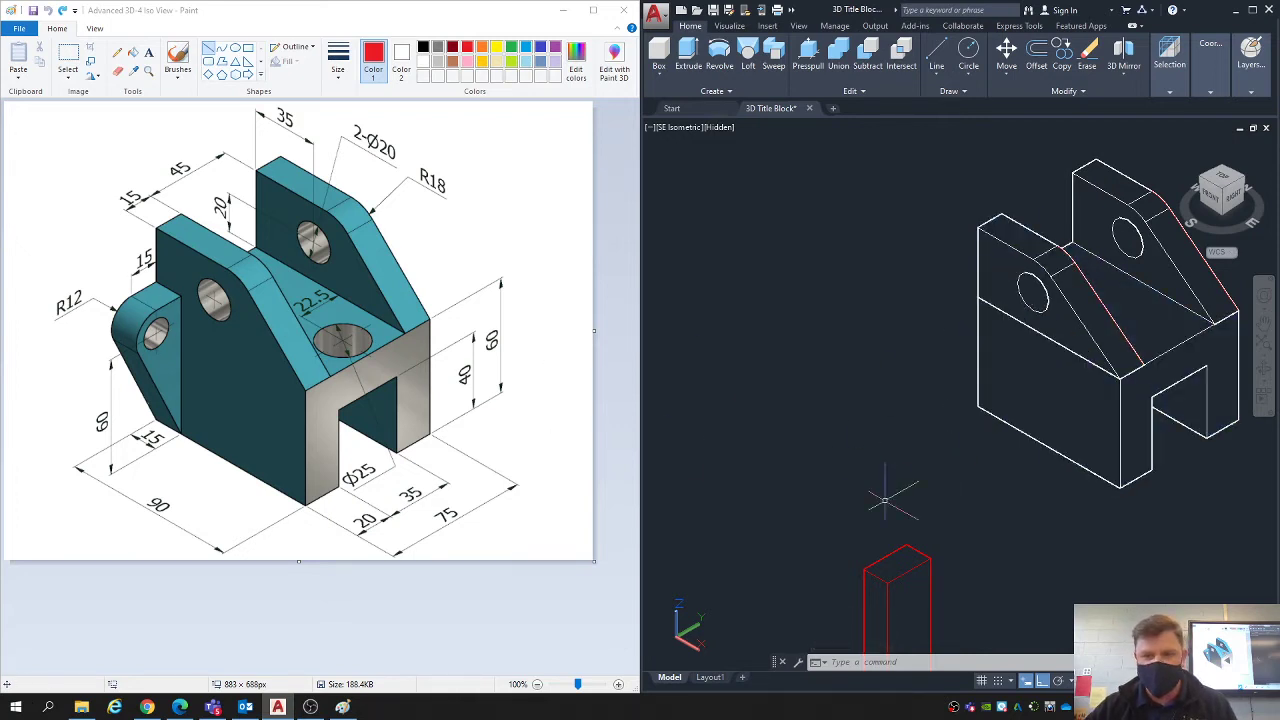
middle_click_drag(890, 642, 834, 490)
middle_click_drag(825, 546, 793, 492)
scroll(811, 395, "up", 2)
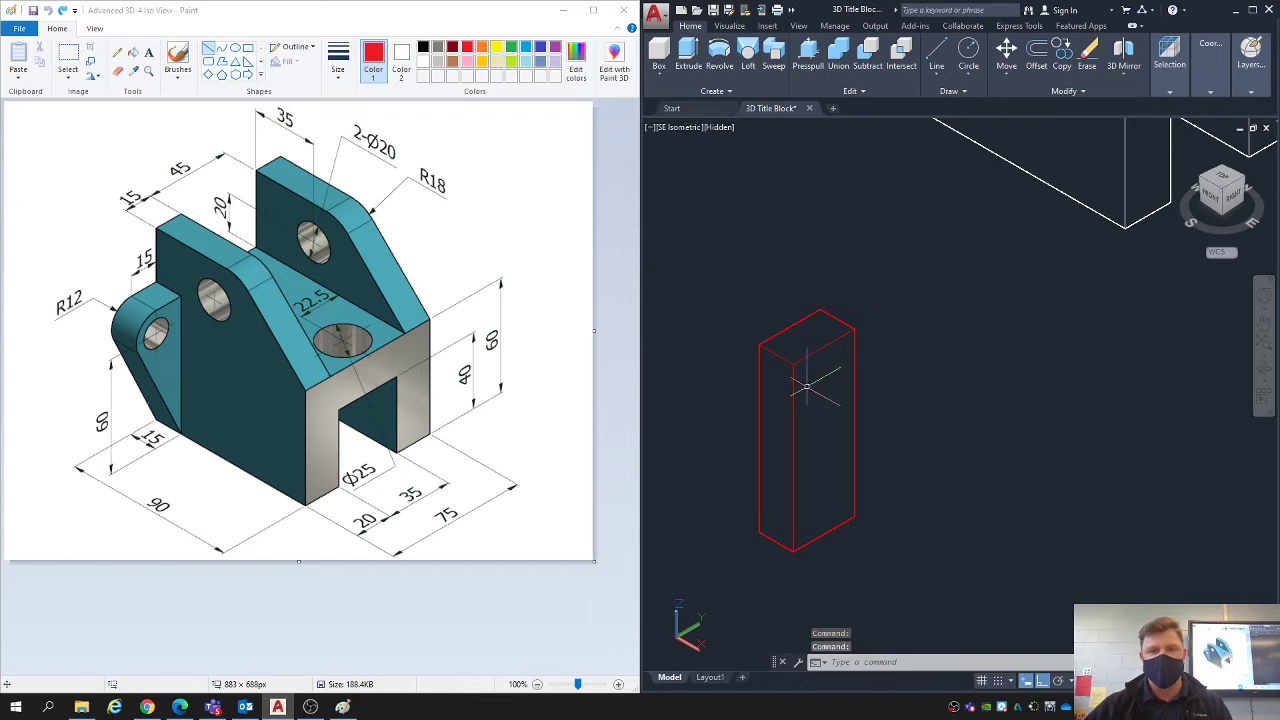
middle_click_drag(806, 387, 890, 351)
left_click(905, 395)
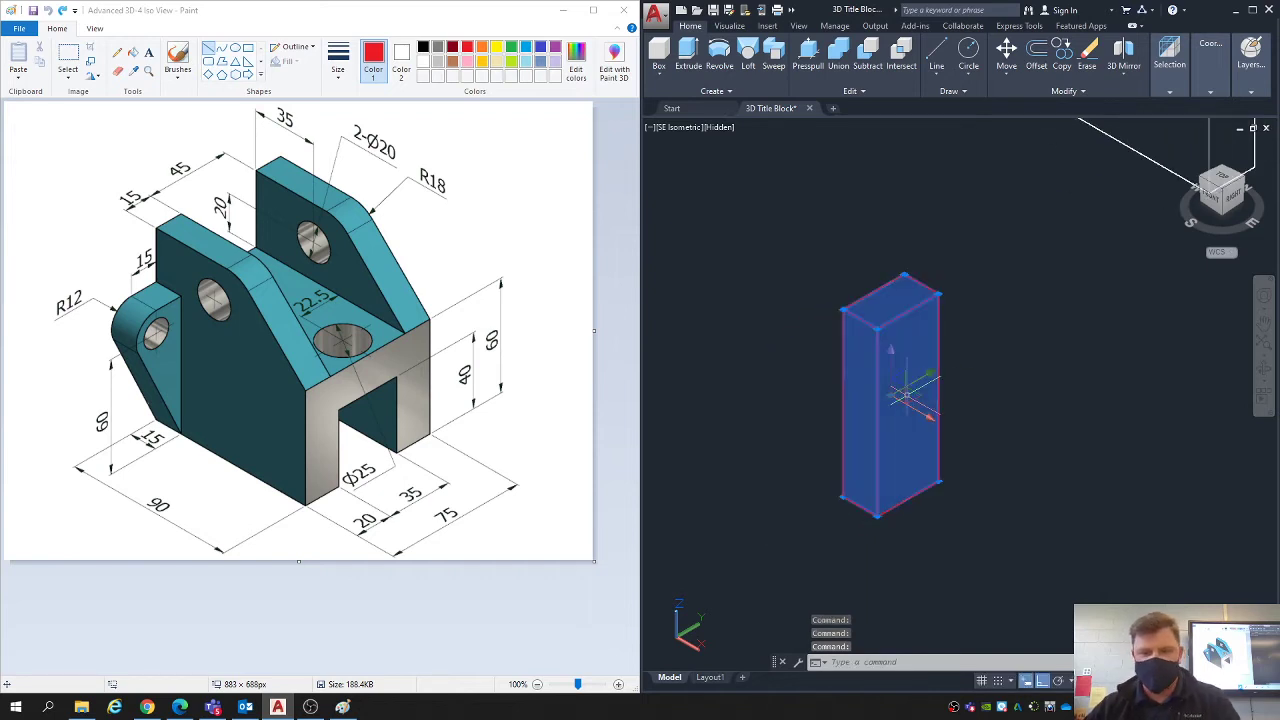
type("pr")
key("Return")
left_click(762, 178)
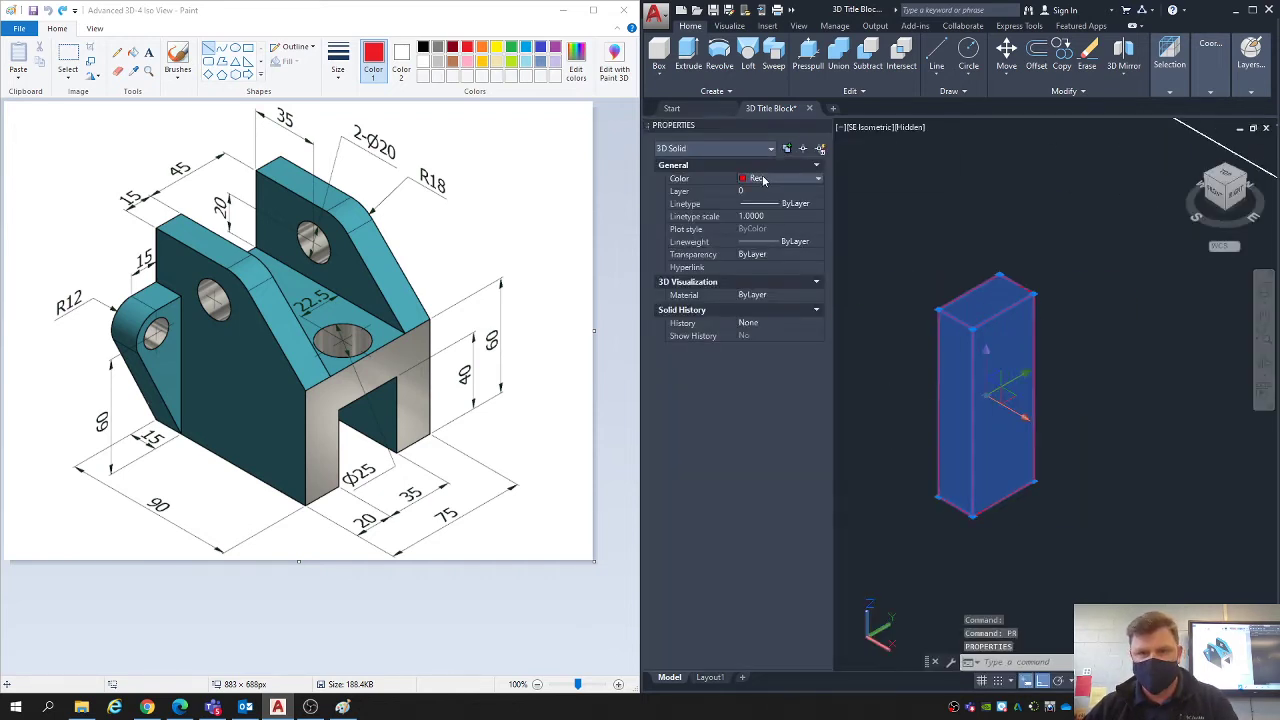
left_click(768, 179)
key("Escape")
key("Escape")
key("Escape")
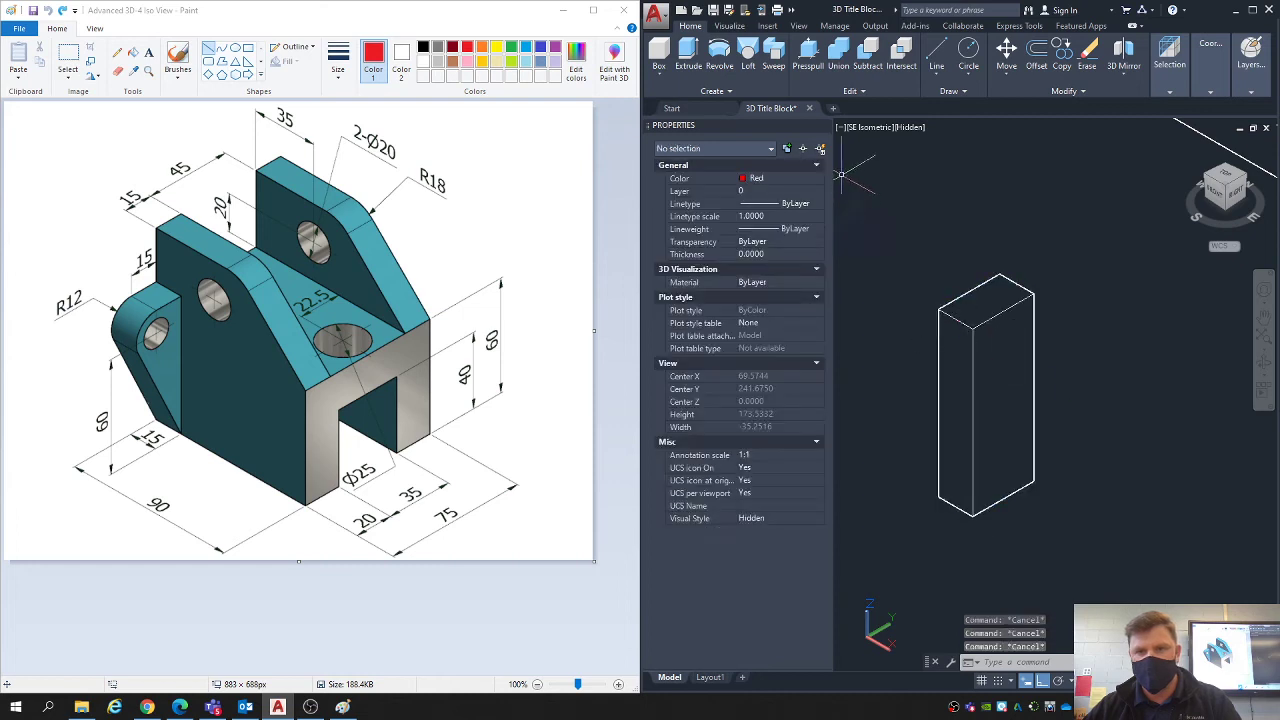
left_click(824, 127)
scroll(925, 445, "up", 3)
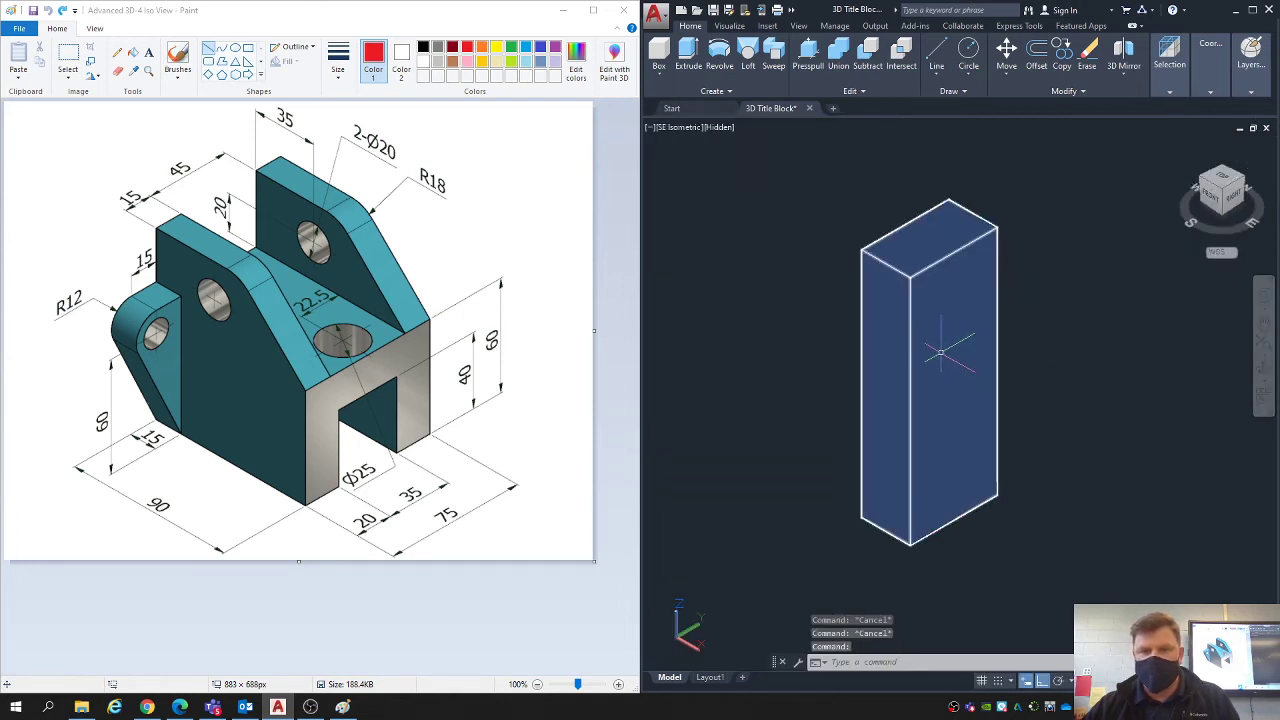
- Move the small solid block clear in the negative X direction and erase the rectangle outline left at its original place
left_click(863, 340)
scroll(875, 346, "down", 2)
type("m")
key("Return")
left_click(1018, 293)
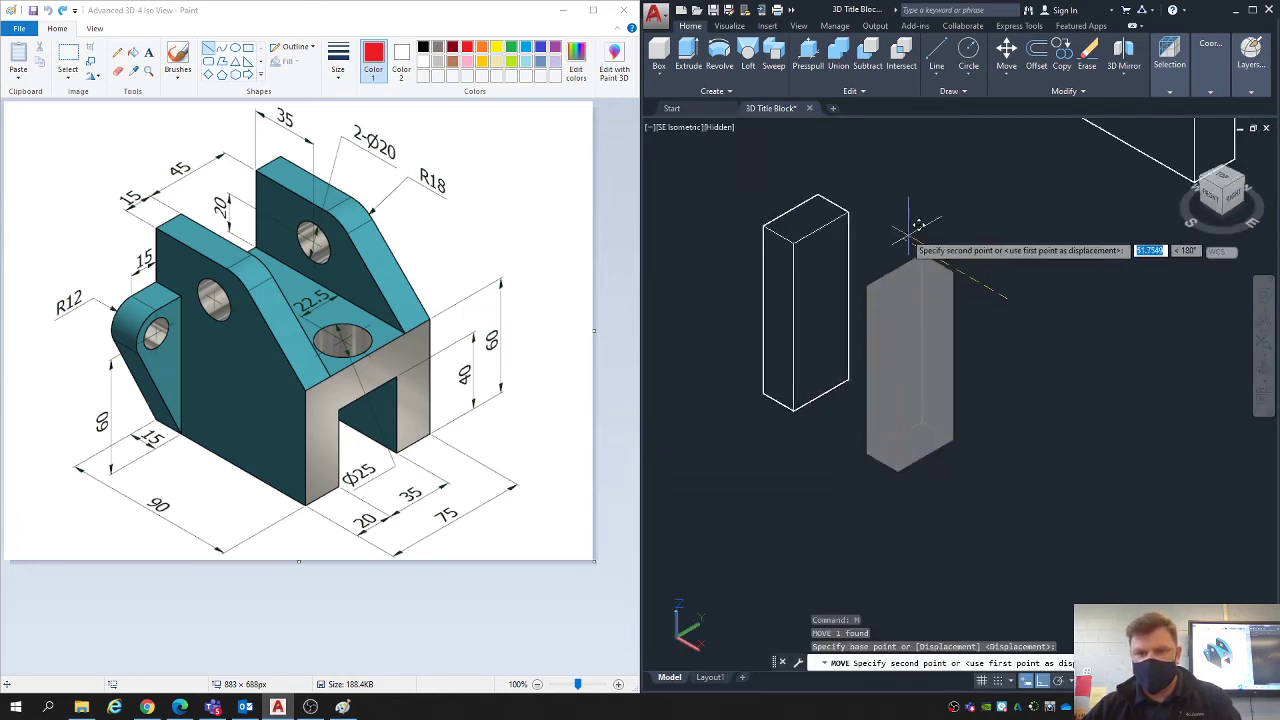
left_click(914, 229)
left_click(996, 482)
left_click(908, 288)
key("Delete")
- Draw guide lines on the block's 27 by 72 face: 15 along the top edge from its +Y corner, and 12 straight down
middle_click_drag(810, 255, 898, 305)
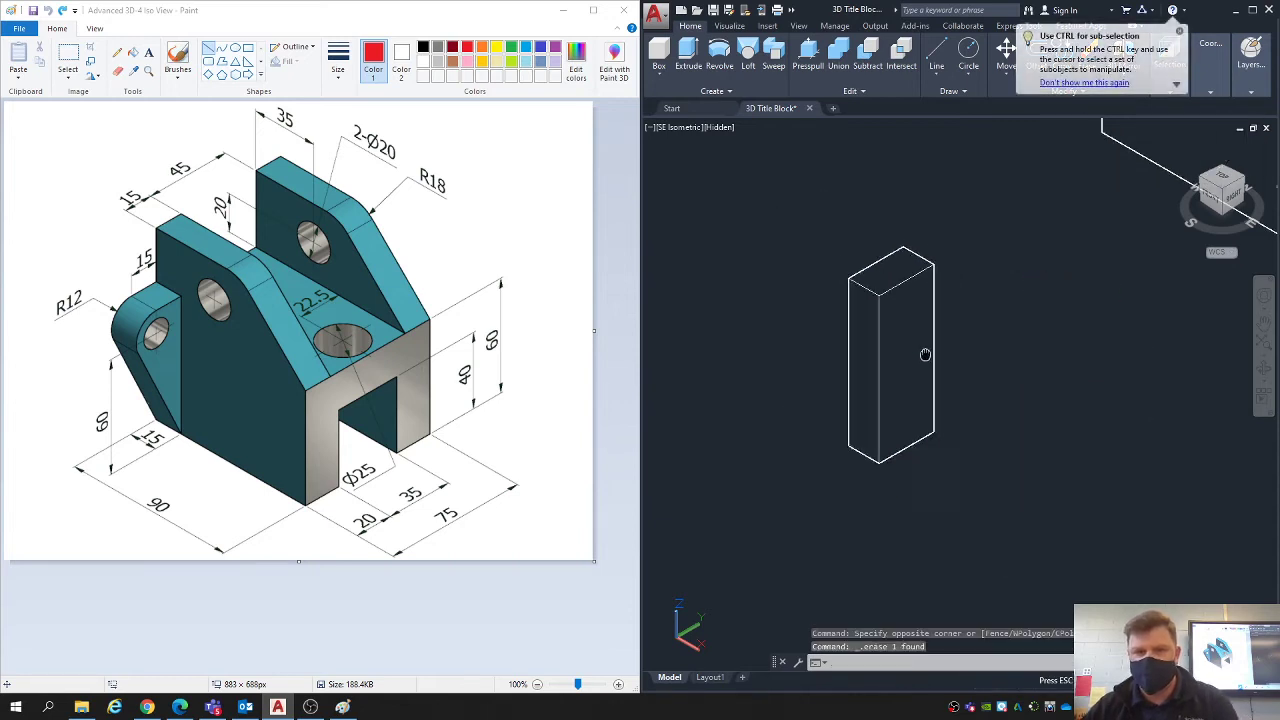
scroll(898, 310, "up", 2)
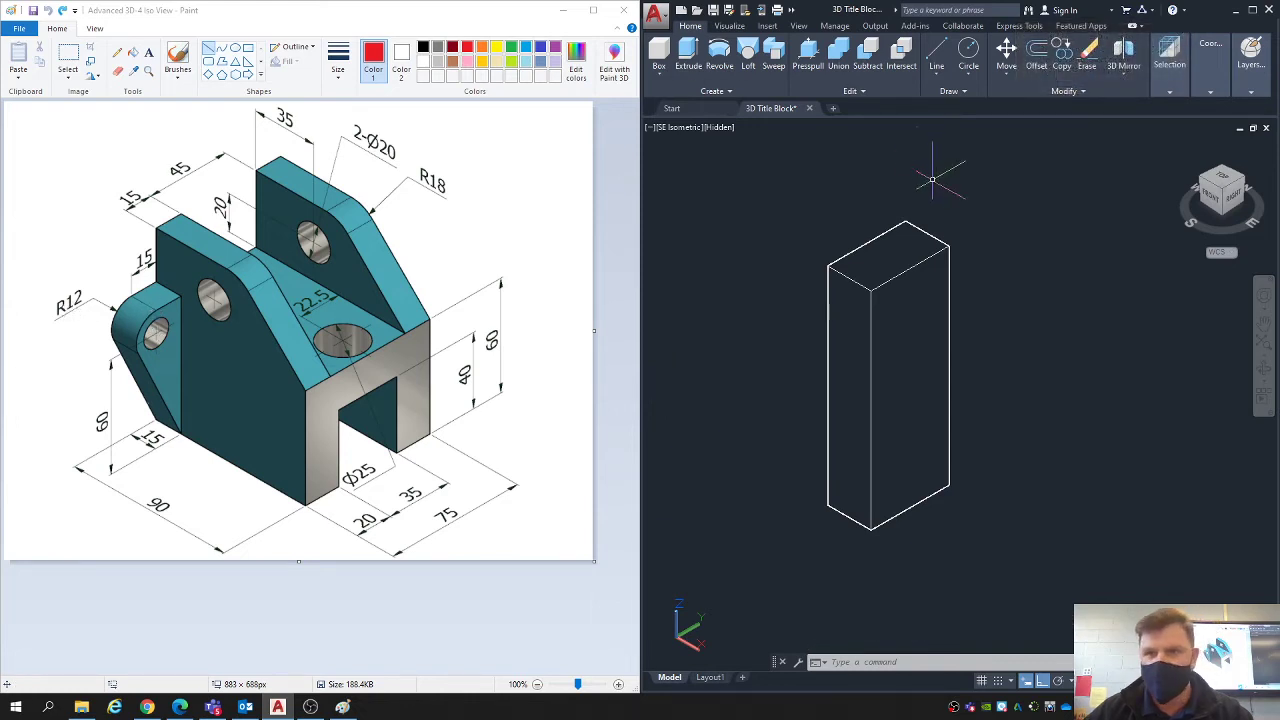
left_click(936, 56)
left_click(928, 235)
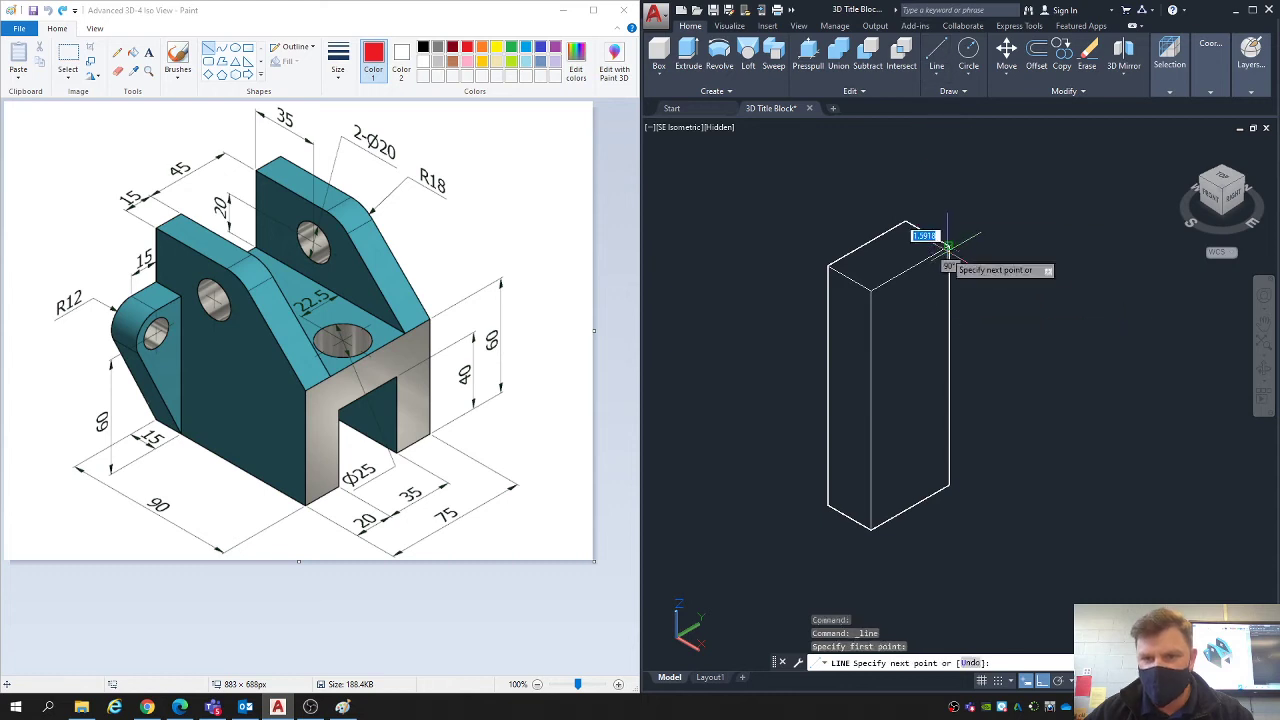
type("15")
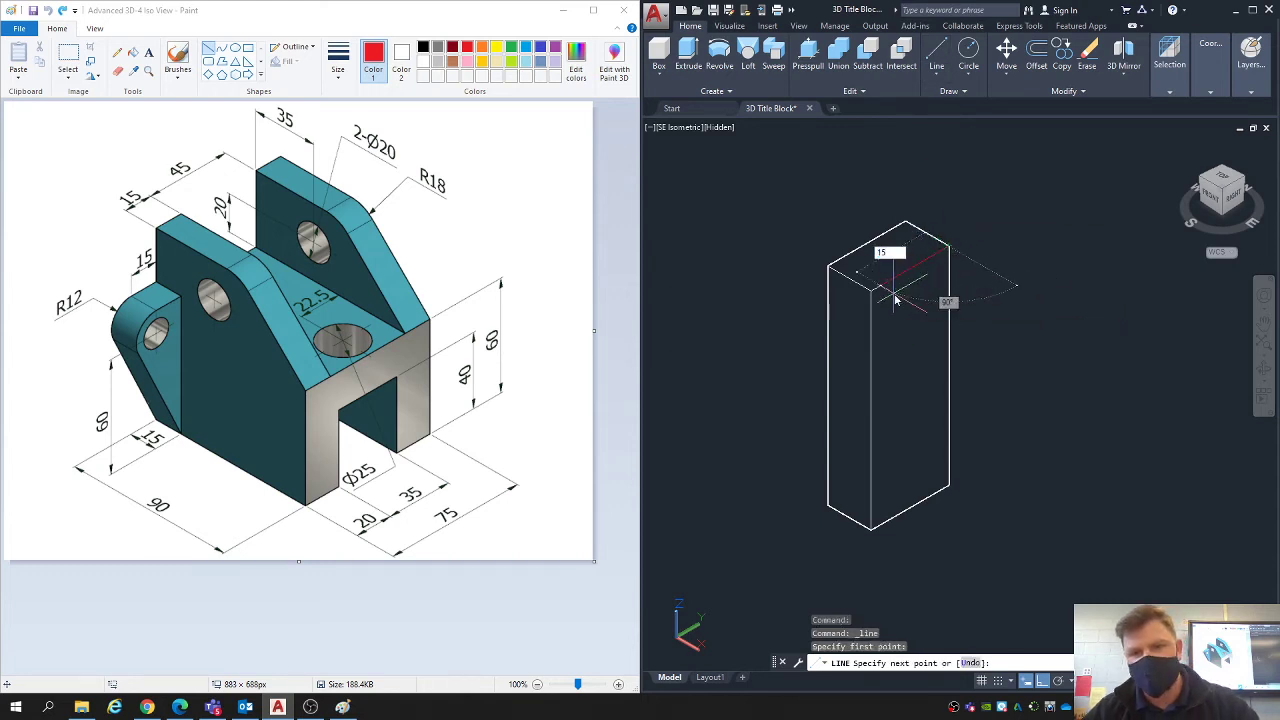
key("Return")
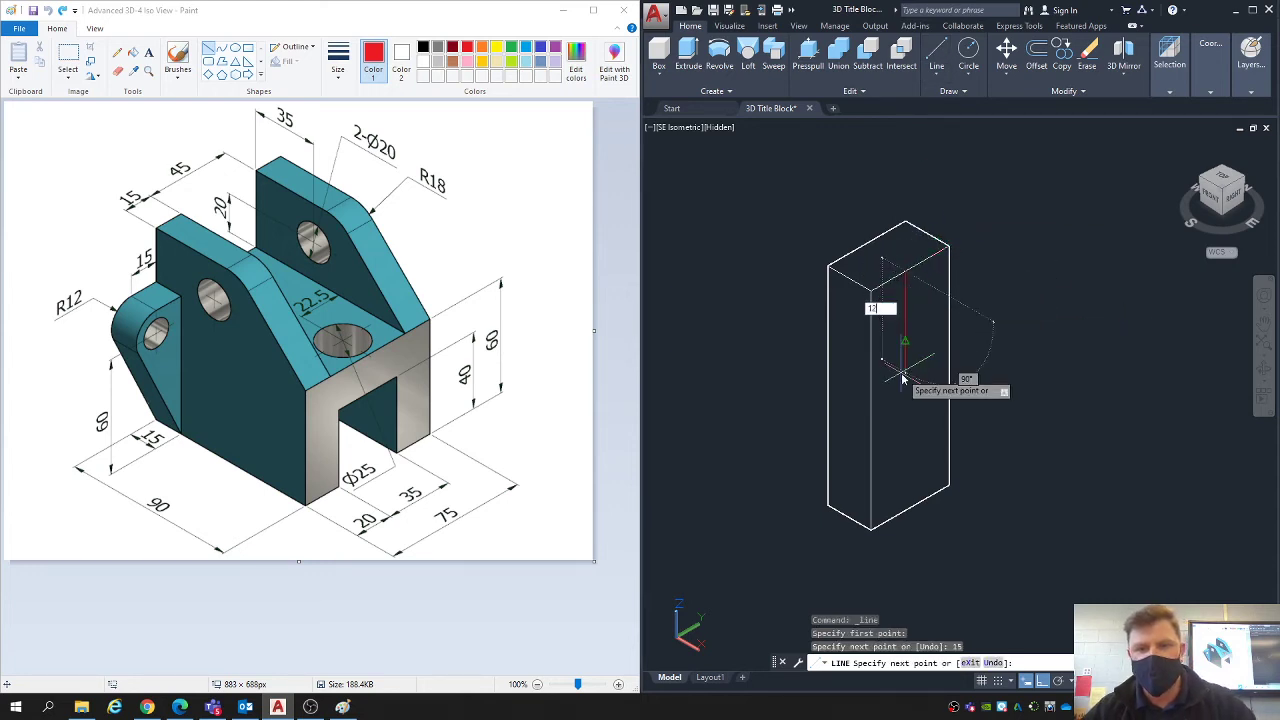
key("Escape")
key("Escape")
key("Escape")
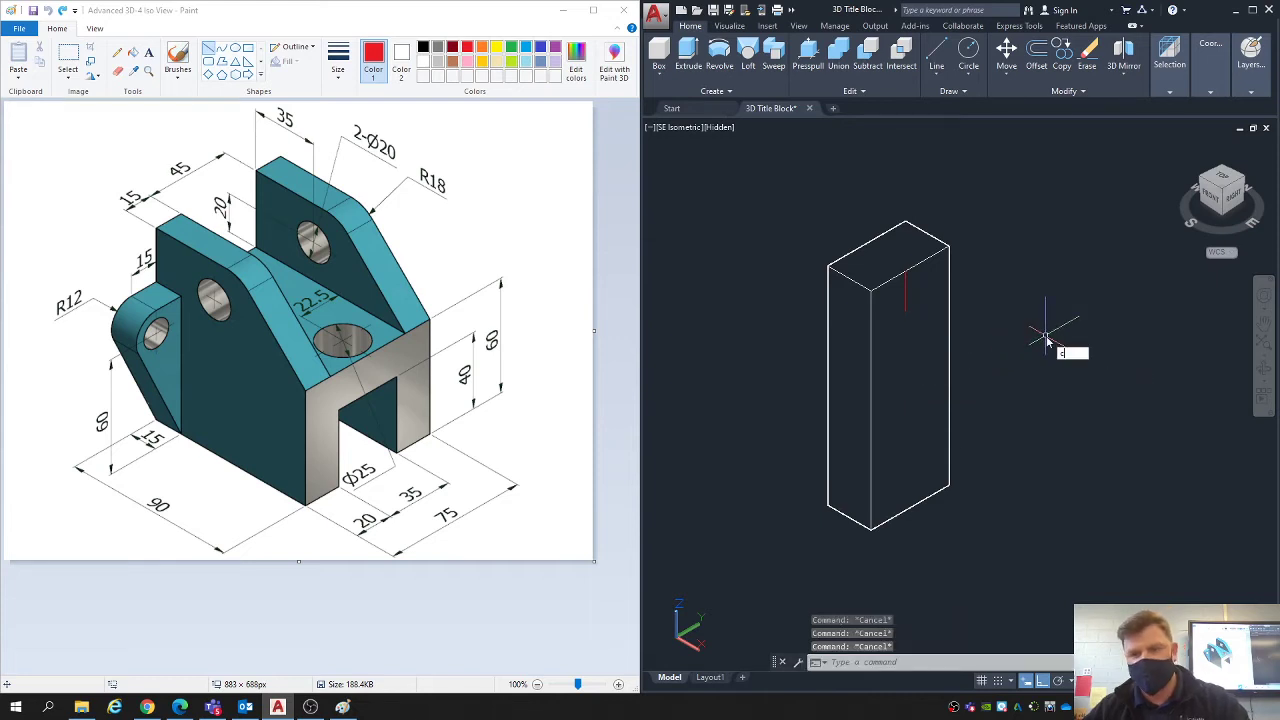
- Draw a radius 12 circle on the same face, centred on the lower end of the 12 guide line
type("c")
key("Return")
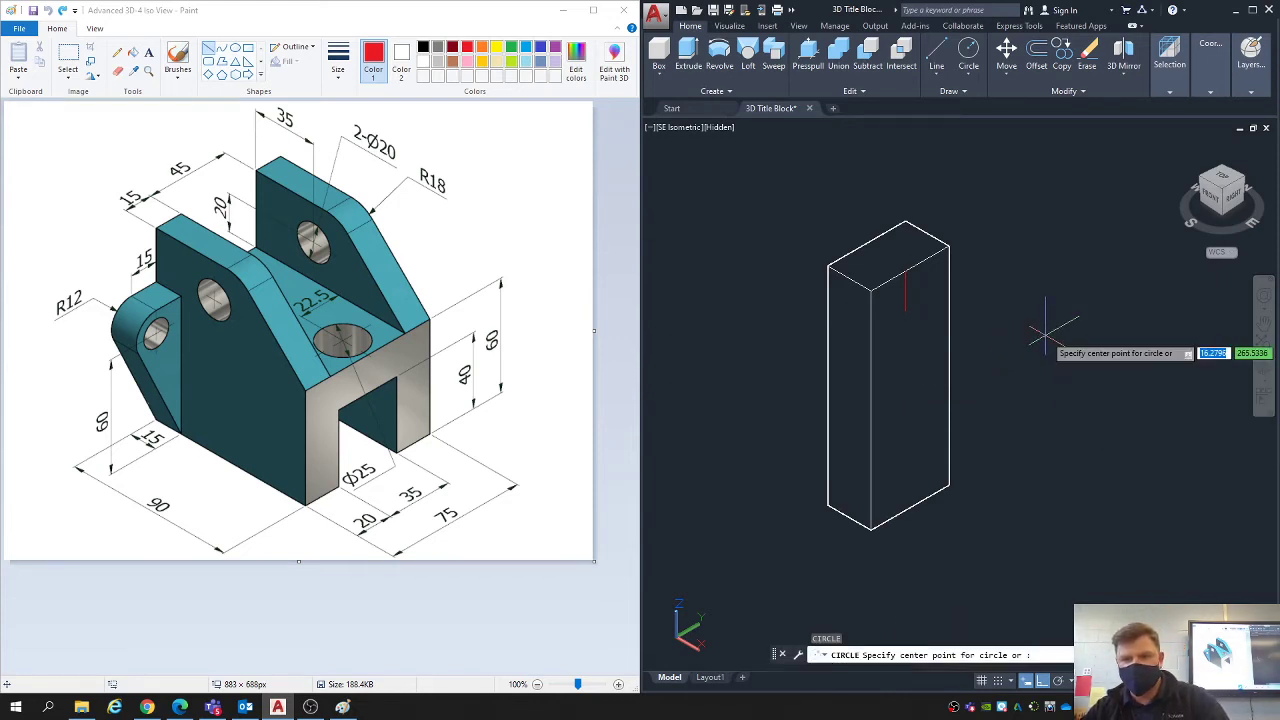
left_click(906, 311)
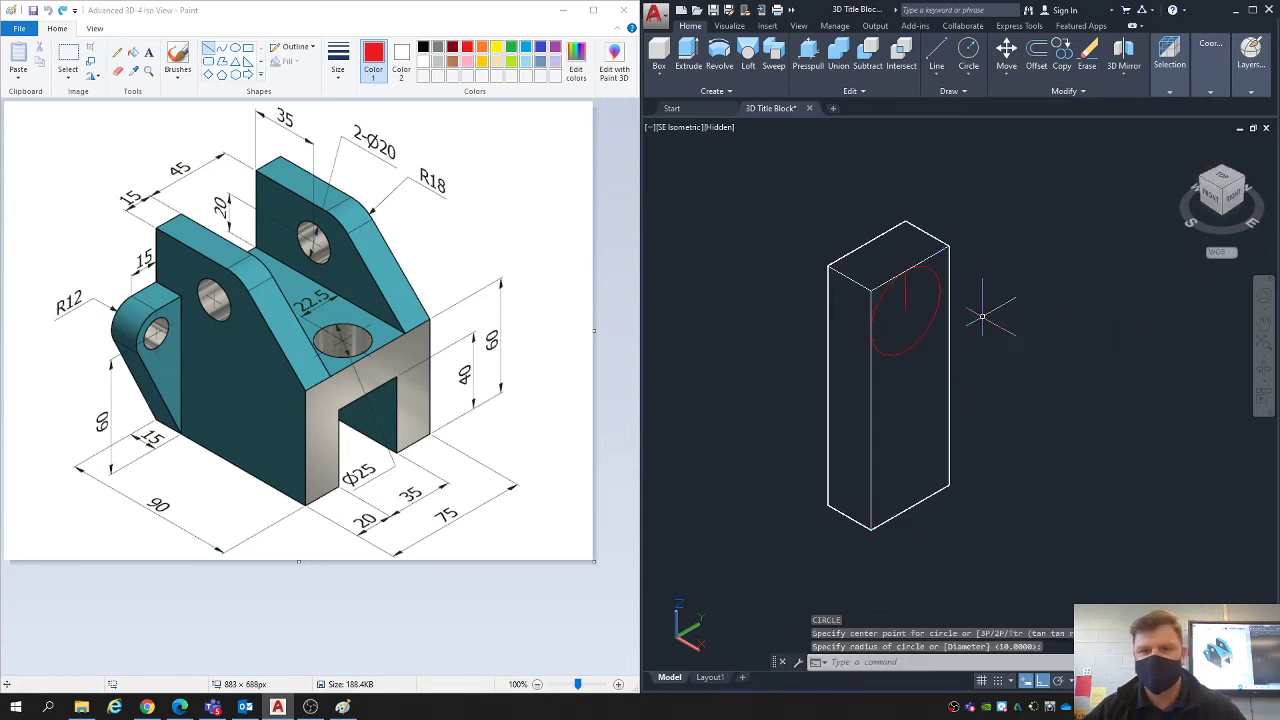
key("Escape")
key("Escape")
key("Escape")
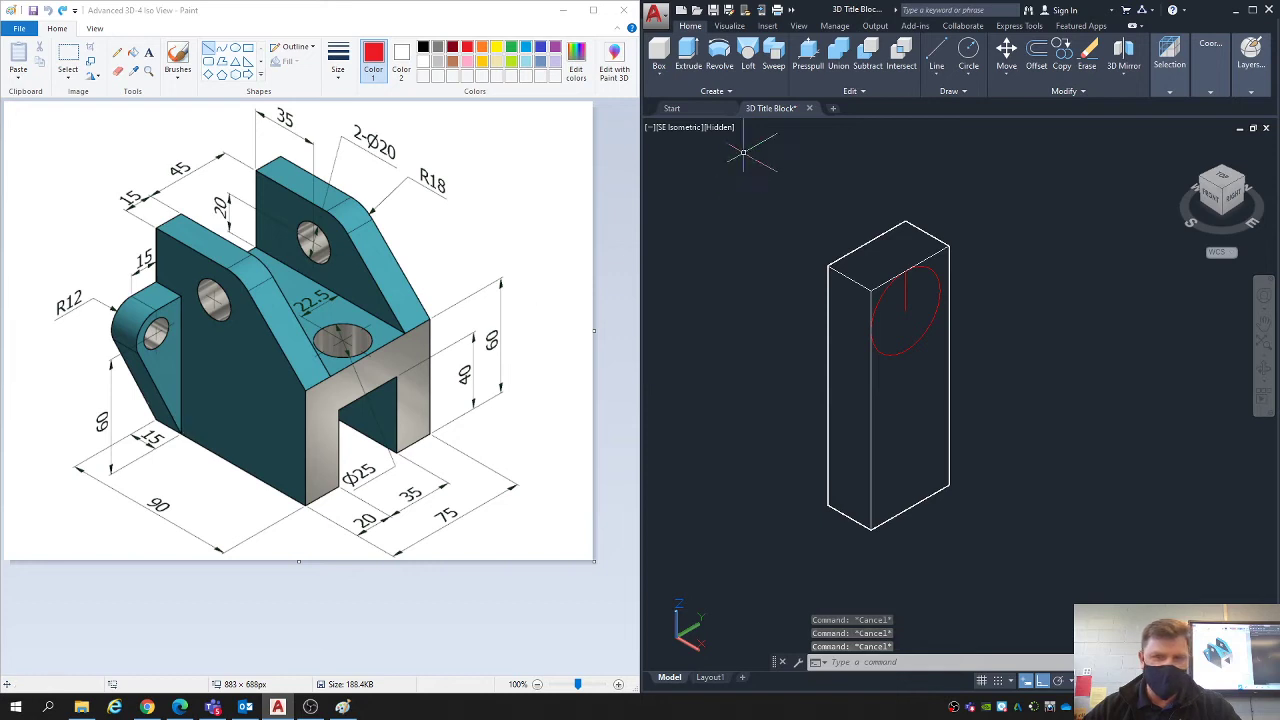
- Draw a line from the face's bottom +Y corner to the tangent point on the lower outer side of the circle
left_click(937, 55)
left_click(937, 55)
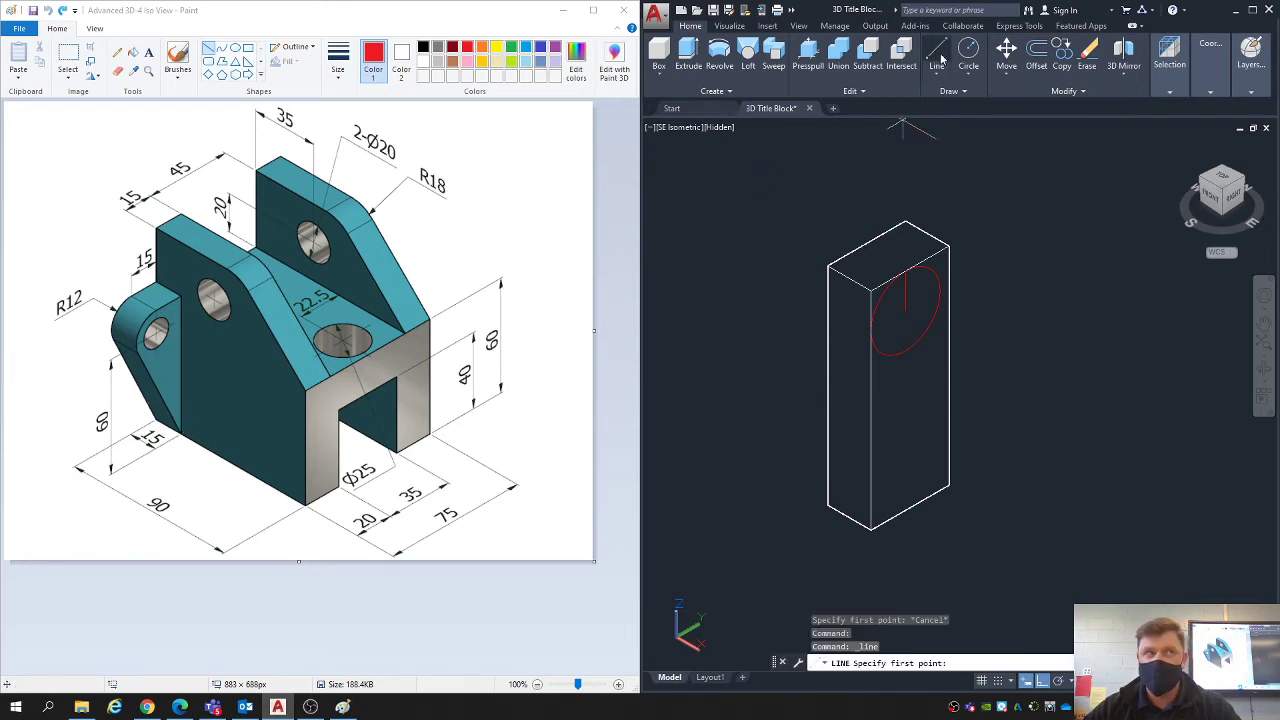
left_click(948, 486)
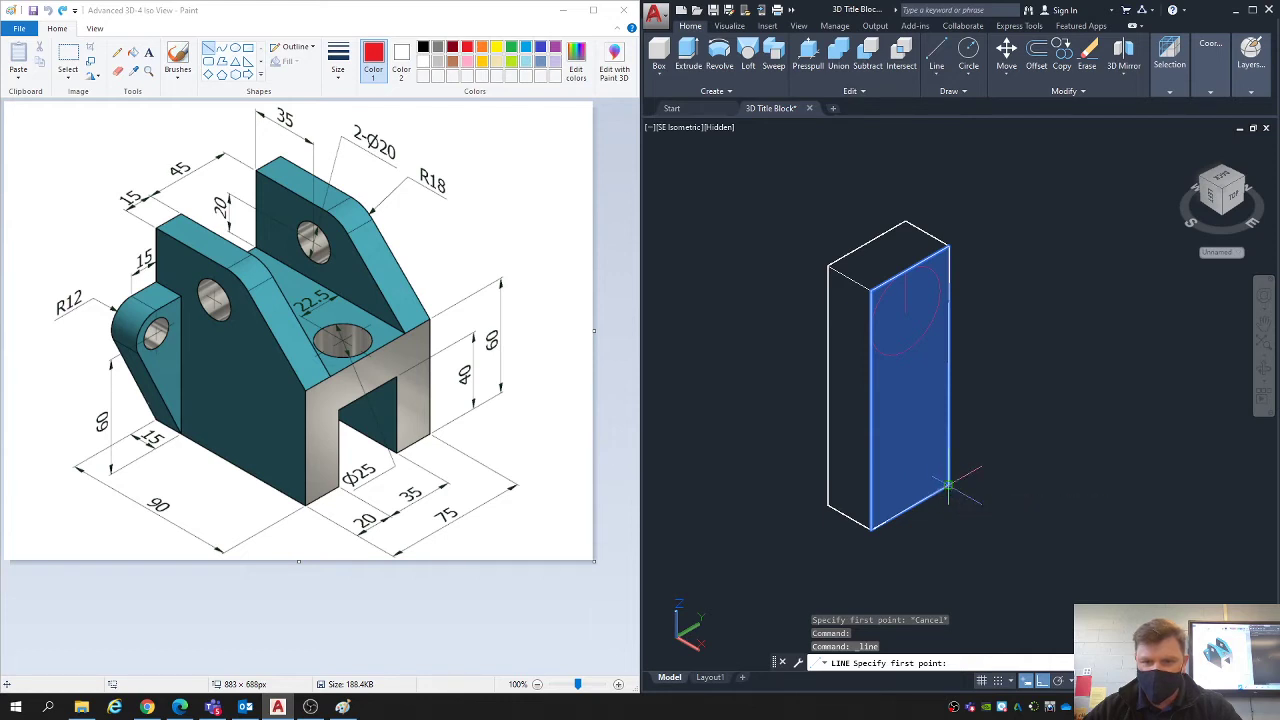
left_click(875, 343)
key("Escape")
key("Escape")
key("Escape")
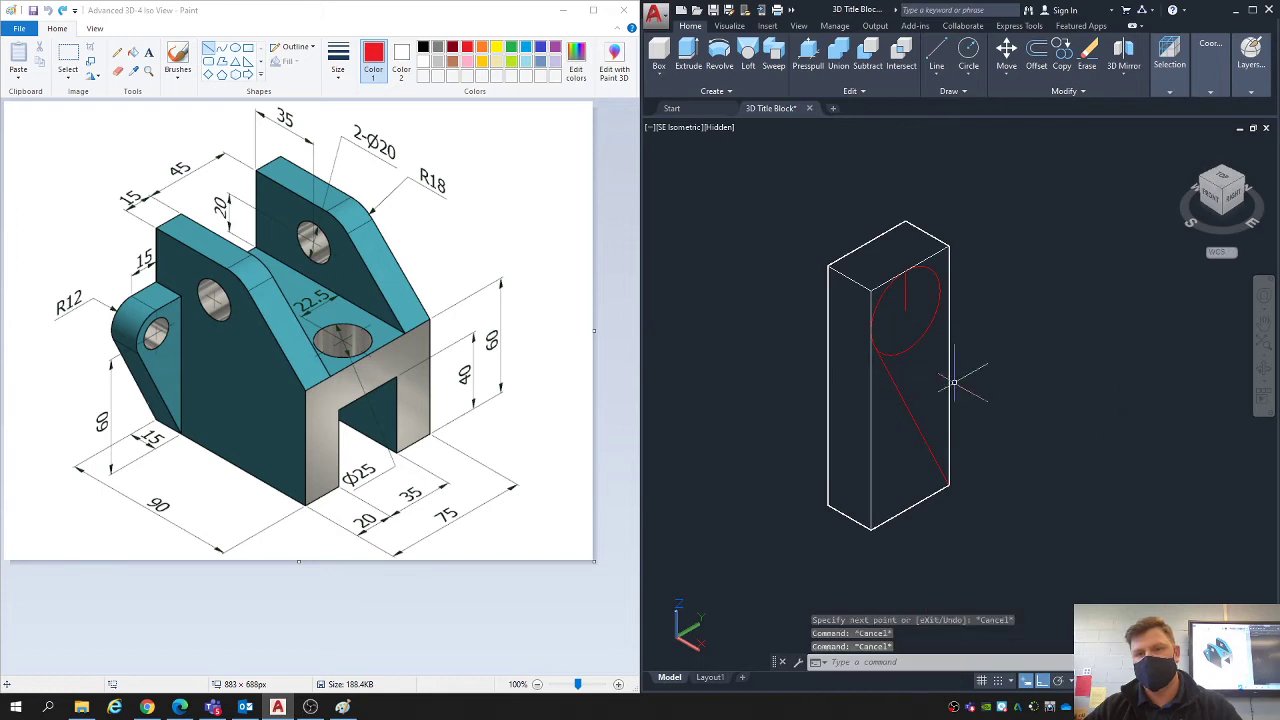
- Presspull the triangular area outside the tangent line through the block's full thickness to cut it away
scroll(934, 374, "up", 5)
scroll(908, 358, "down", 7)
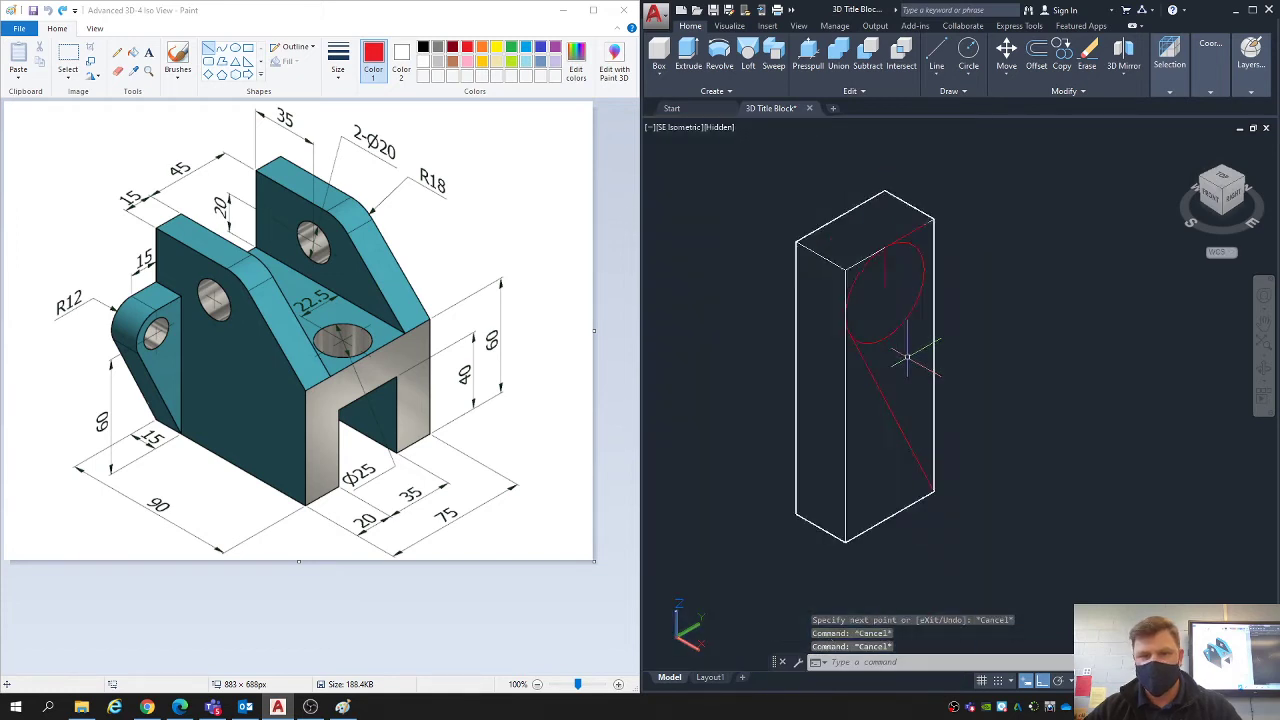
left_click(823, 60)
left_click(895, 430)
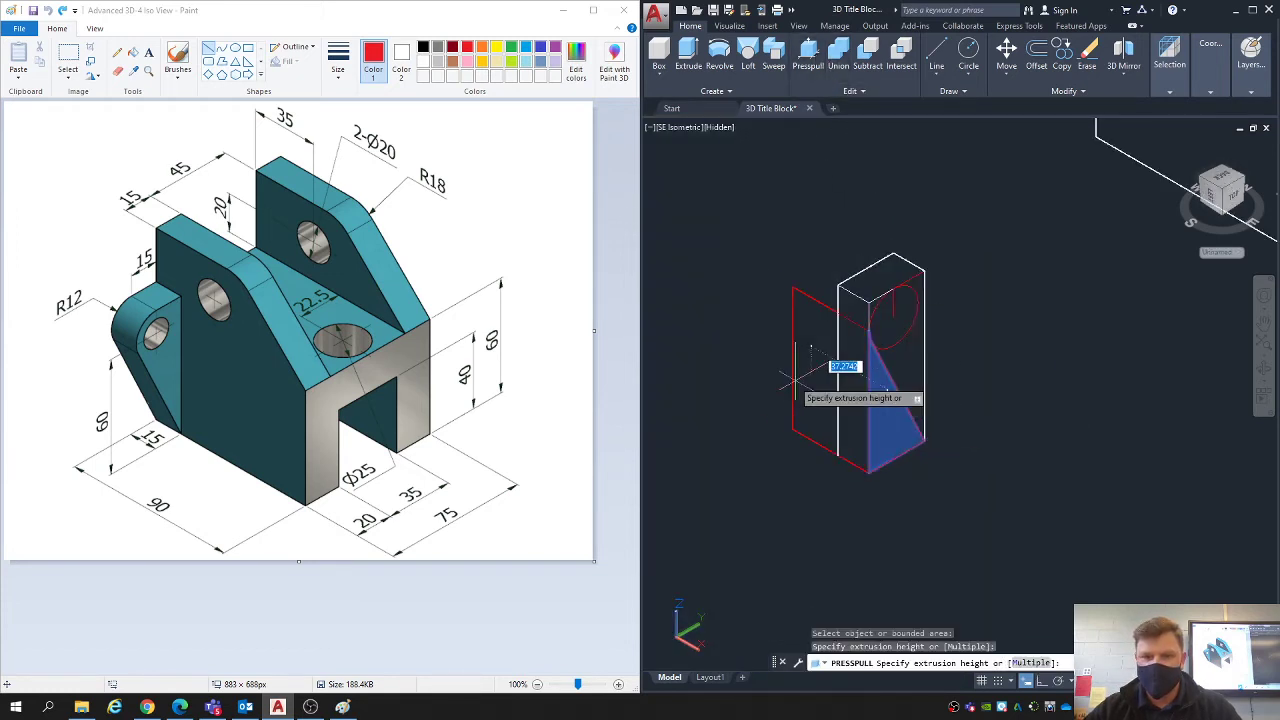
left_click(740, 364)
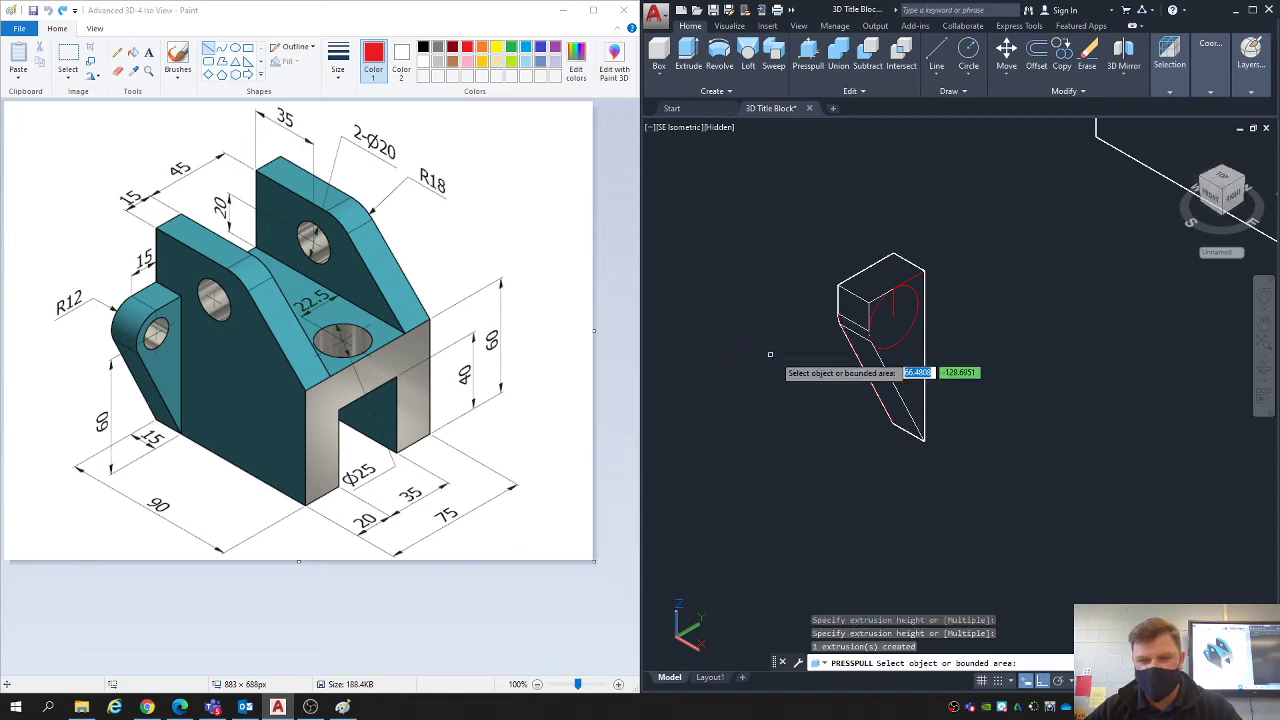
- Presspull the upper corner area outside the circle through the block to leave a rounded edge
scroll(862, 300, "up", 2)
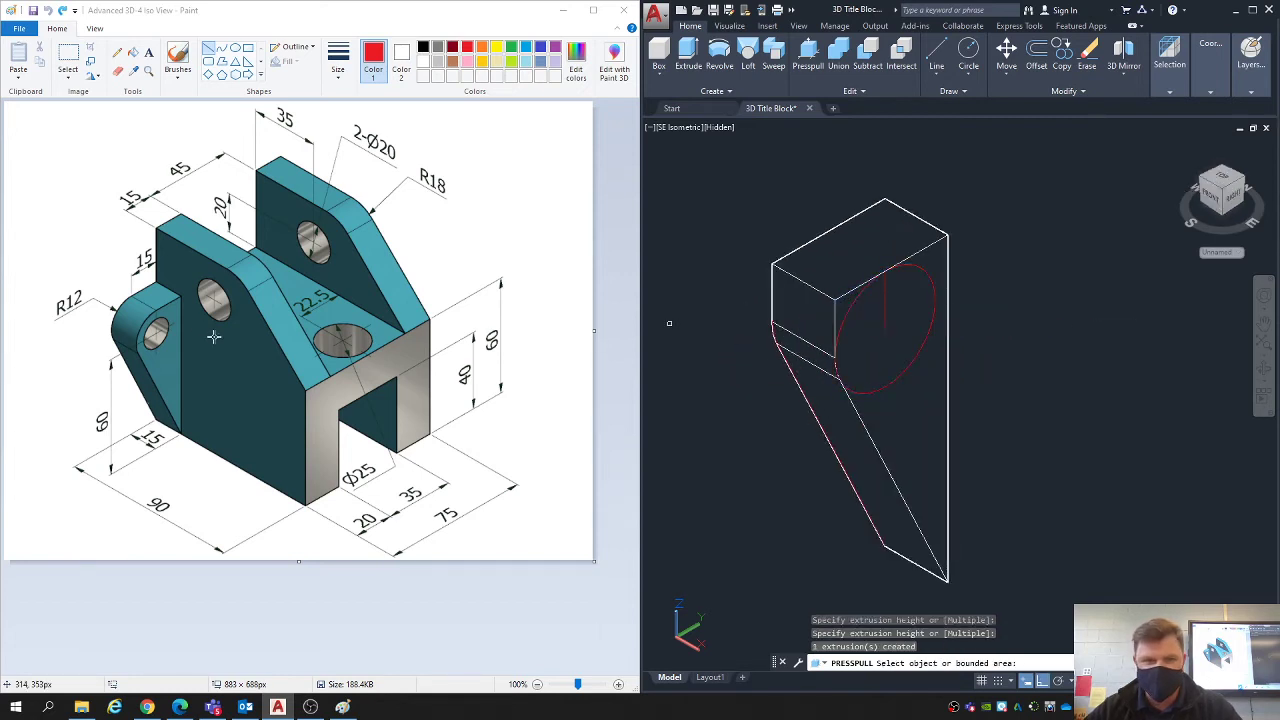
left_click(845, 295)
left_click(704, 222)
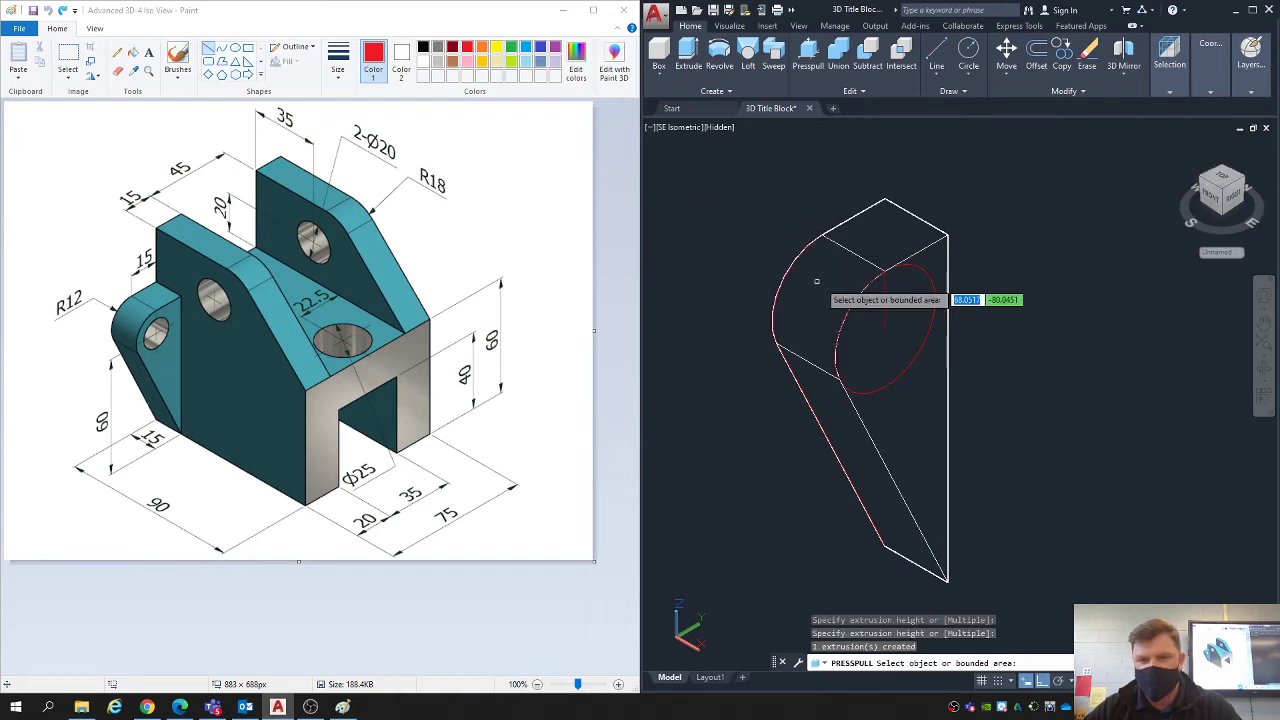
scroll(815, 279, "down", 2)
key("Escape")
key("Escape")
- Erase the circle and the two guide lines left on the lug's face
left_click(738, 228)
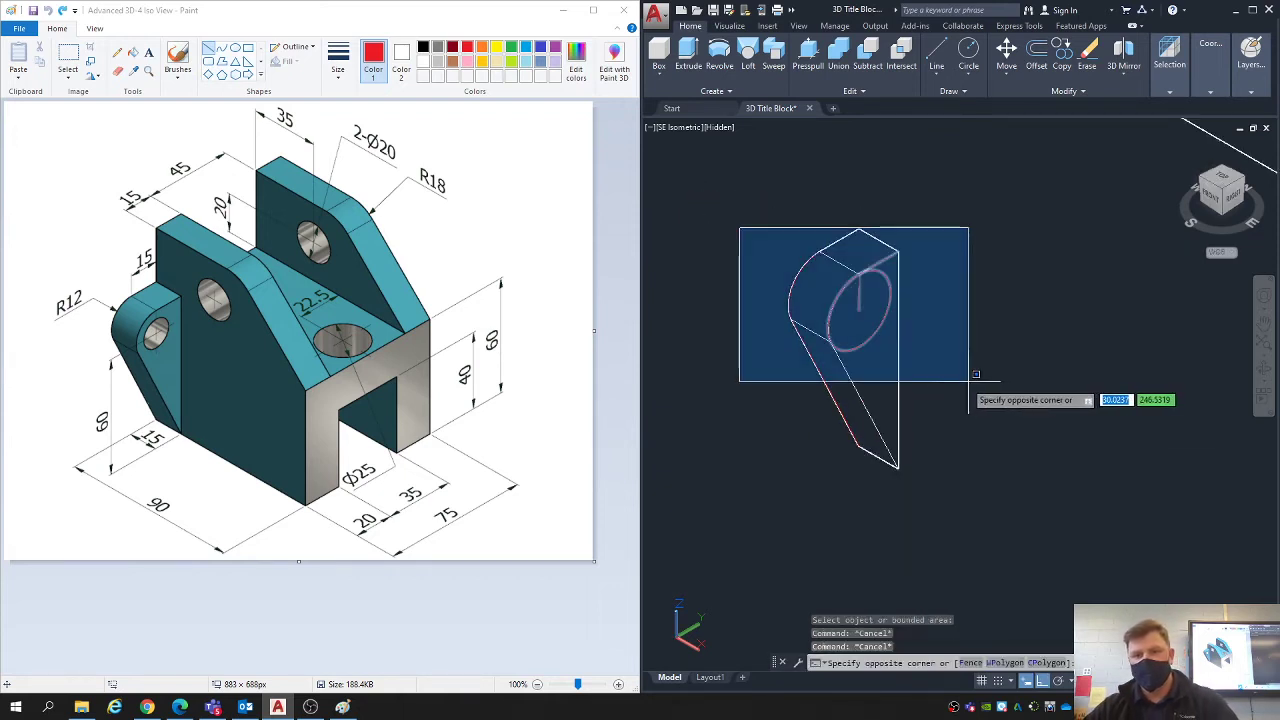
left_click(968, 376)
key("Delete")
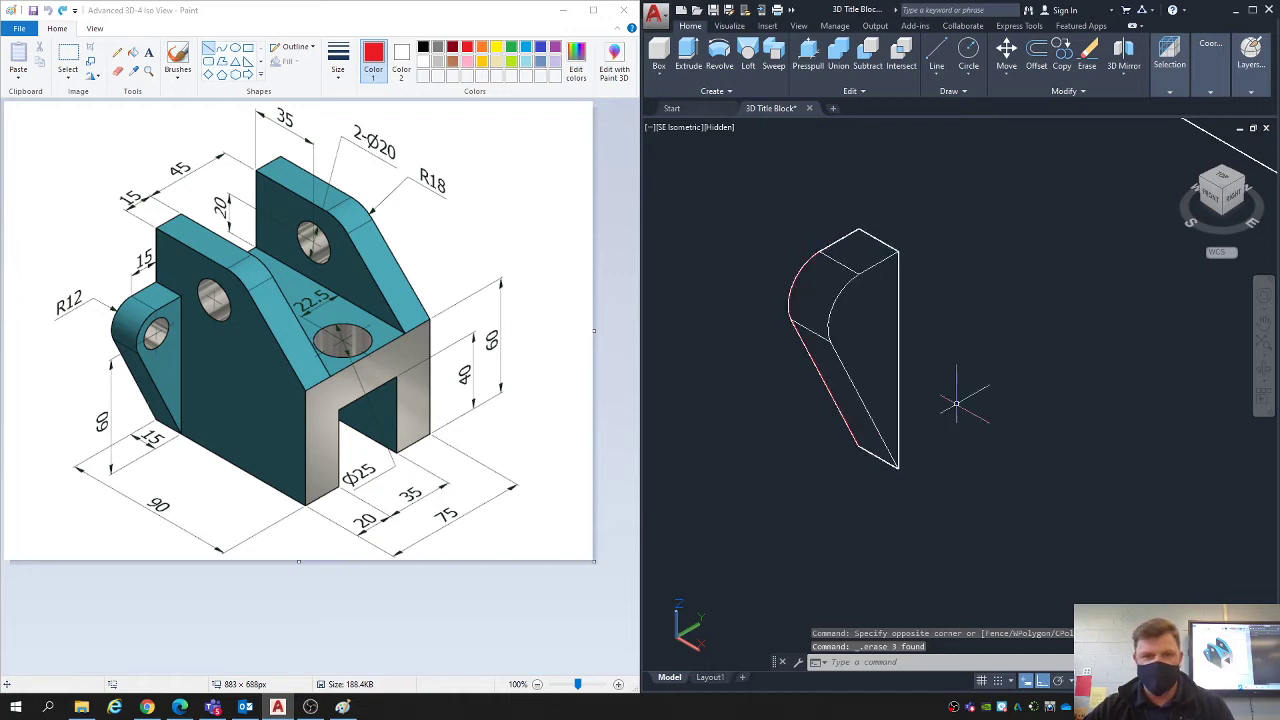
scroll(1084, 419, "down", 2)
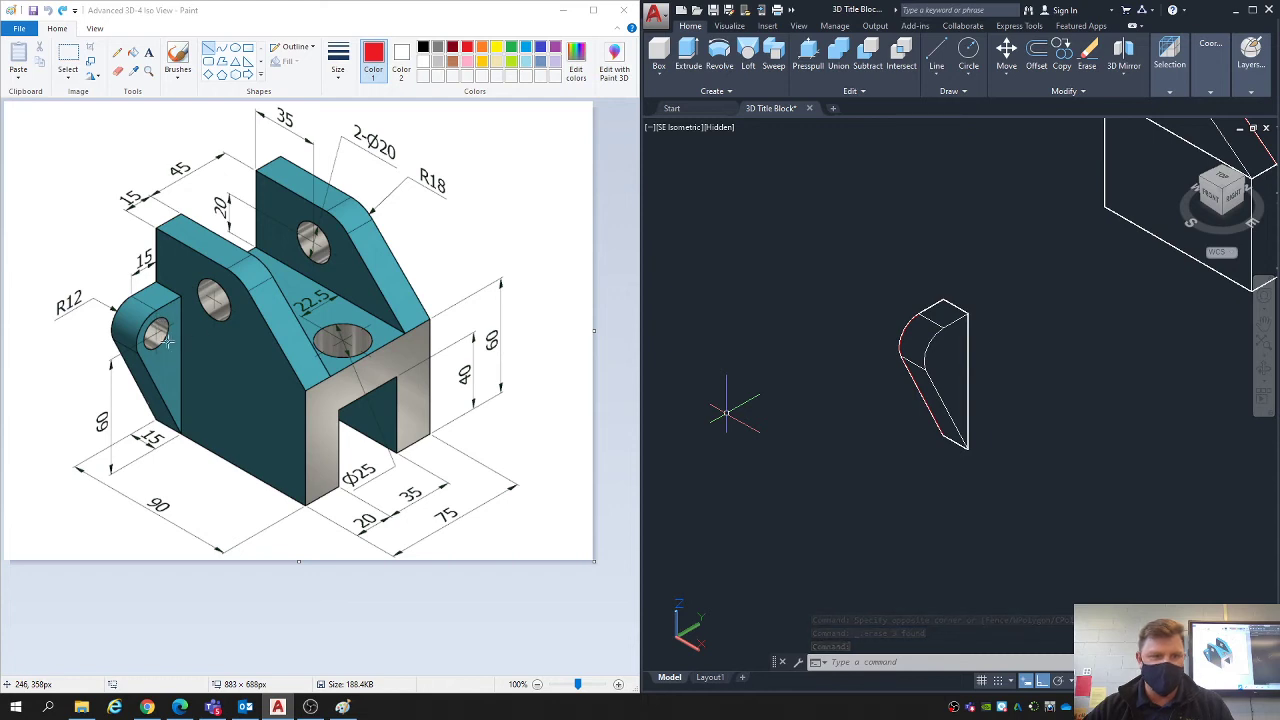
- Draw a circle of radius 8 on the lug's face, concentric with its rounded edge
type("c")
key("Return")
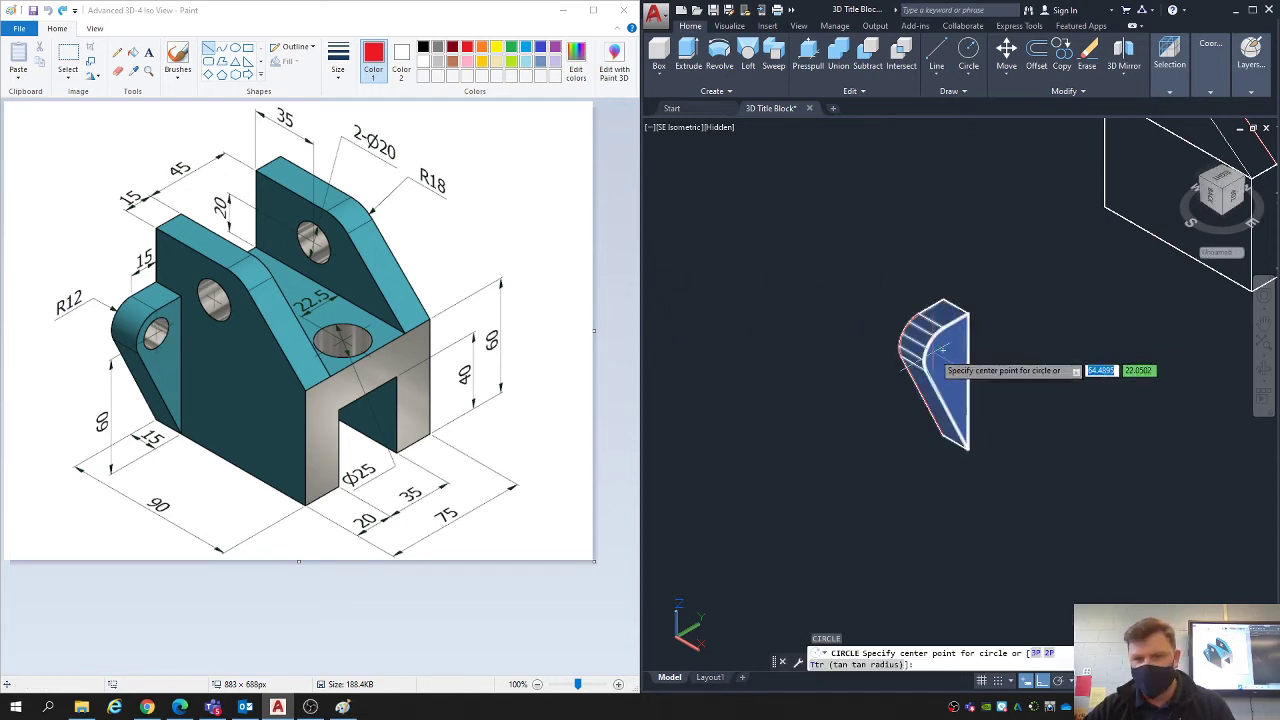
scroll(930, 338, "up", 2)
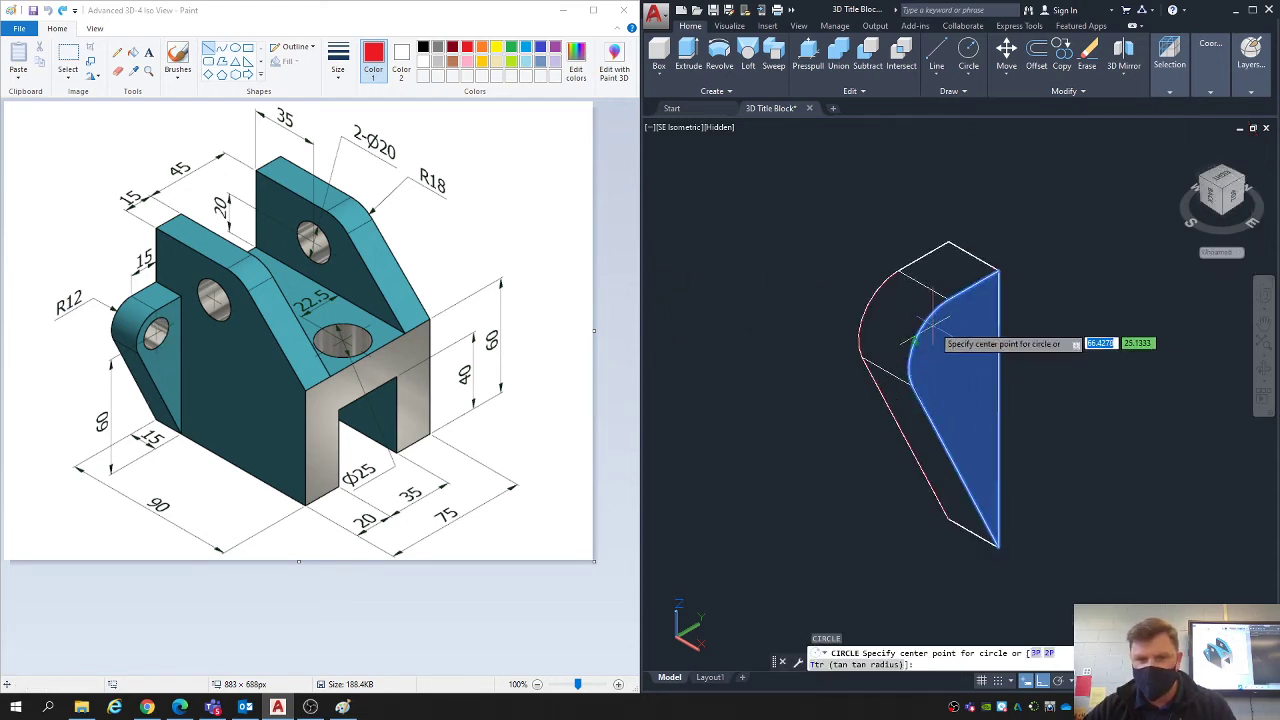
left_click(955, 343)
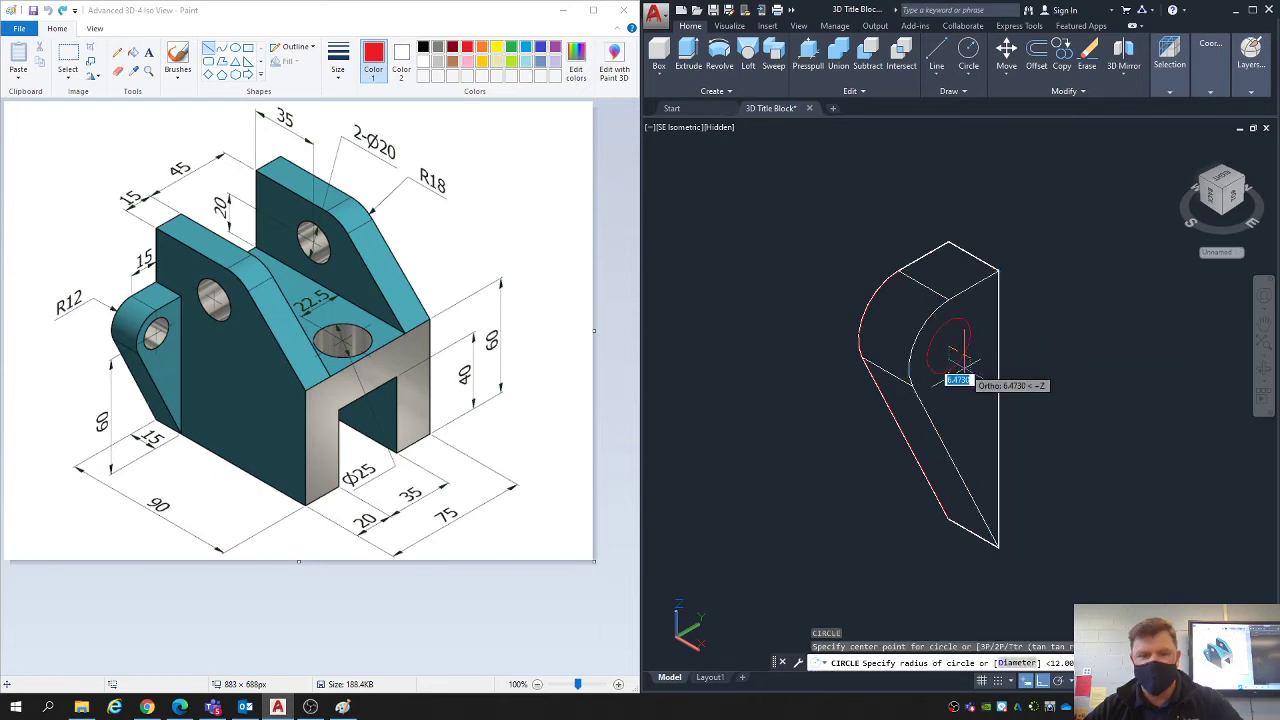
key("Escape")
key("Escape")
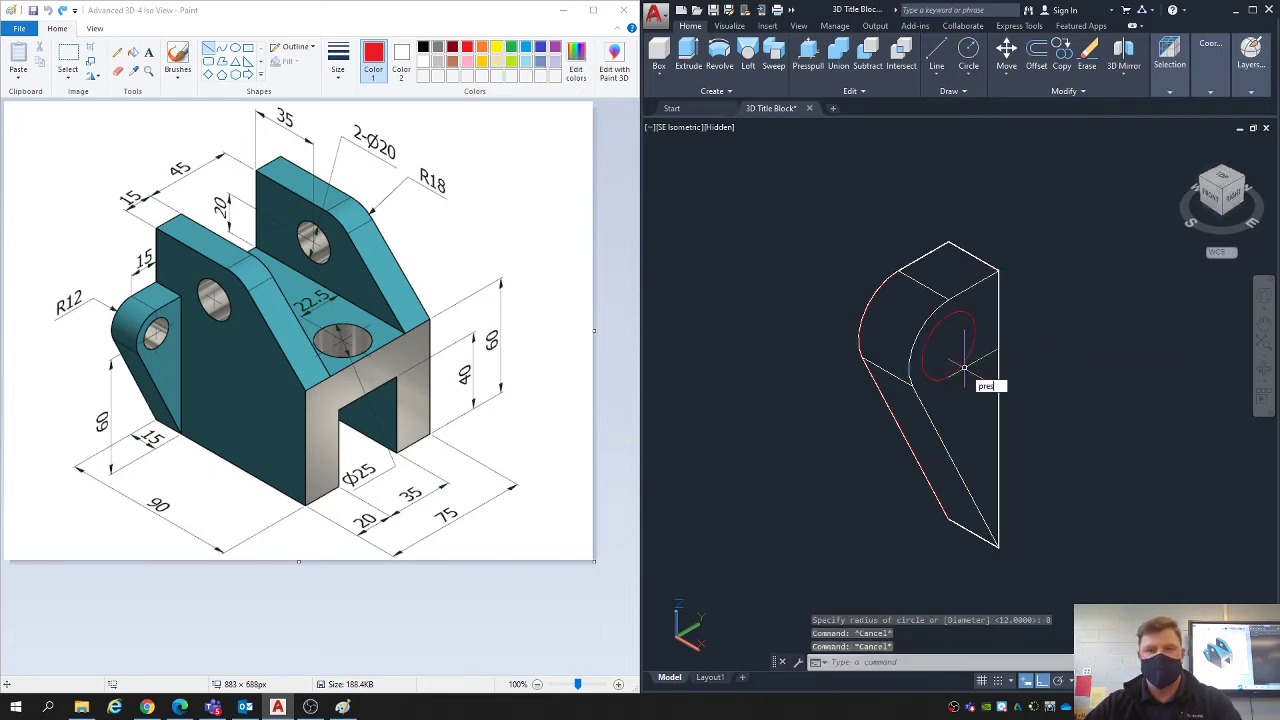
- Presspull the circle through the lug's full thickness to cut the hole
type("pres")
key("Return")
left_click(935, 355)
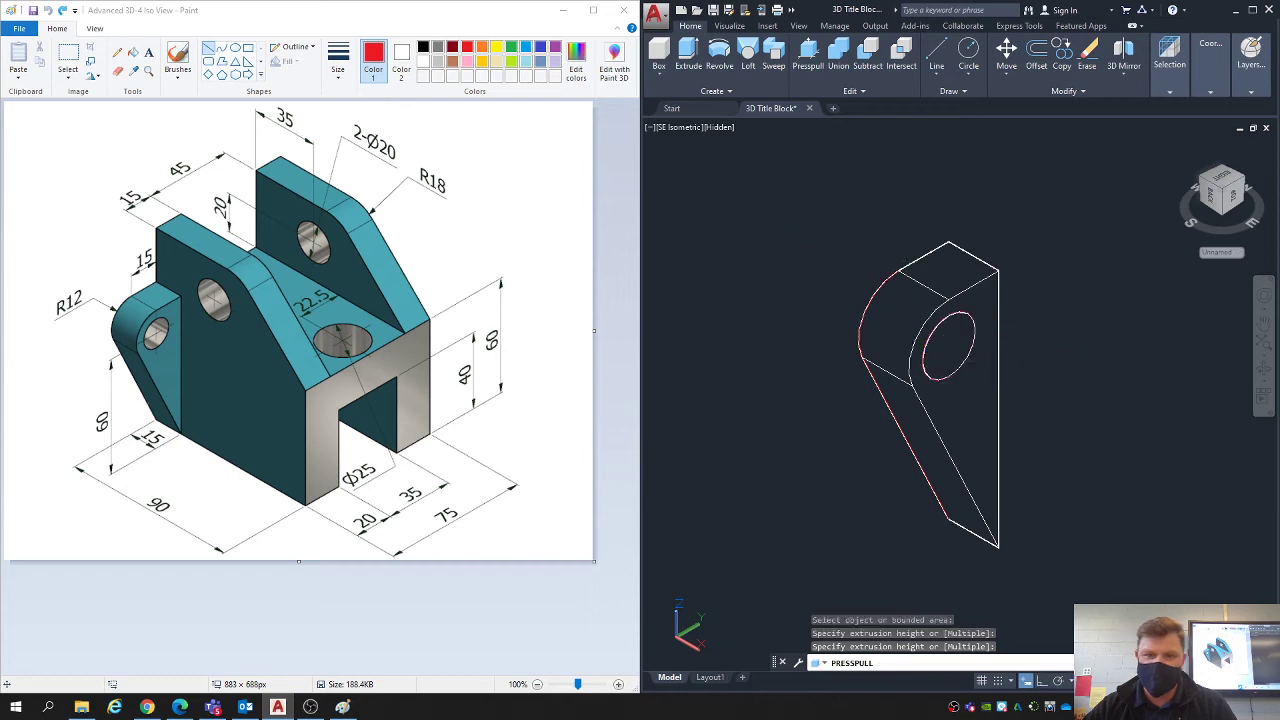
key("Escape")
key("Escape")
- Move the lug solid away from the leftover construction geometry into free space beside it
left_click(982, 398)
scroll(982, 406, "down", 2)
type("m")
key("Return")
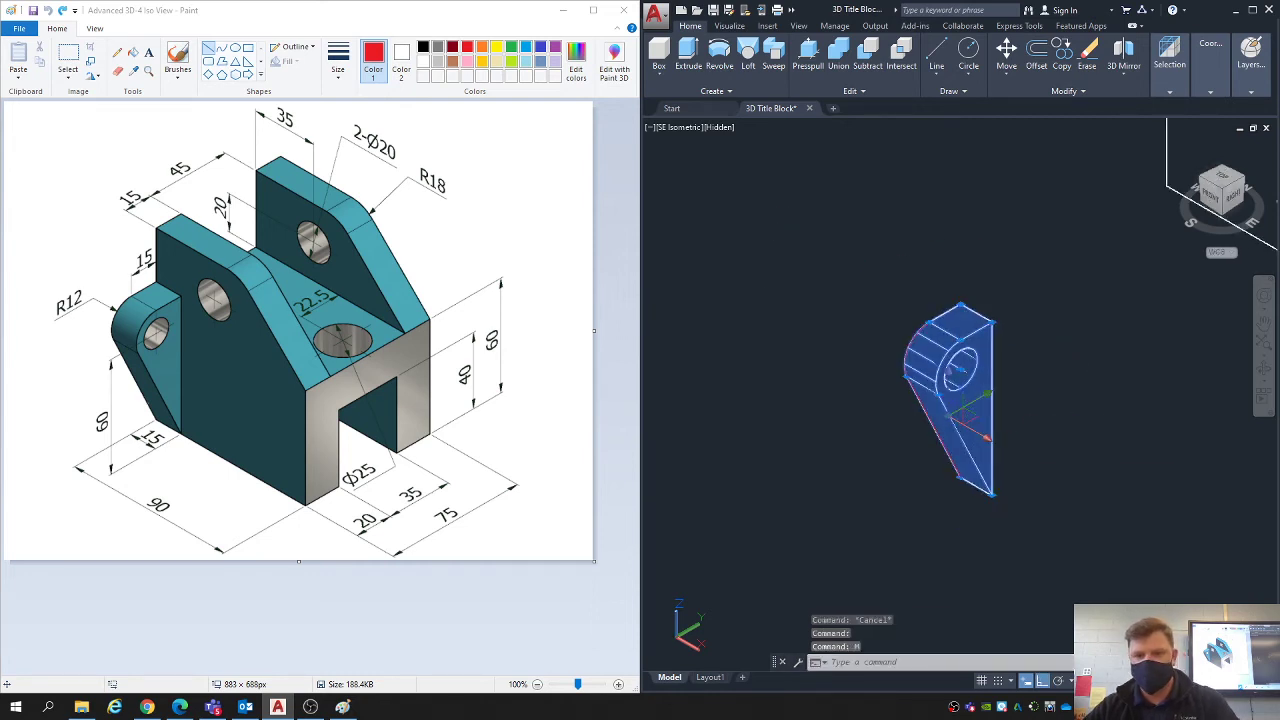
left_click(1035, 455)
left_click(1153, 390)
- Erase the leftover tangent line and circle that remain where the lug stood
middle_click_drag(1153, 390, 1063, 413)
left_click(943, 477)
left_click(845, 477)
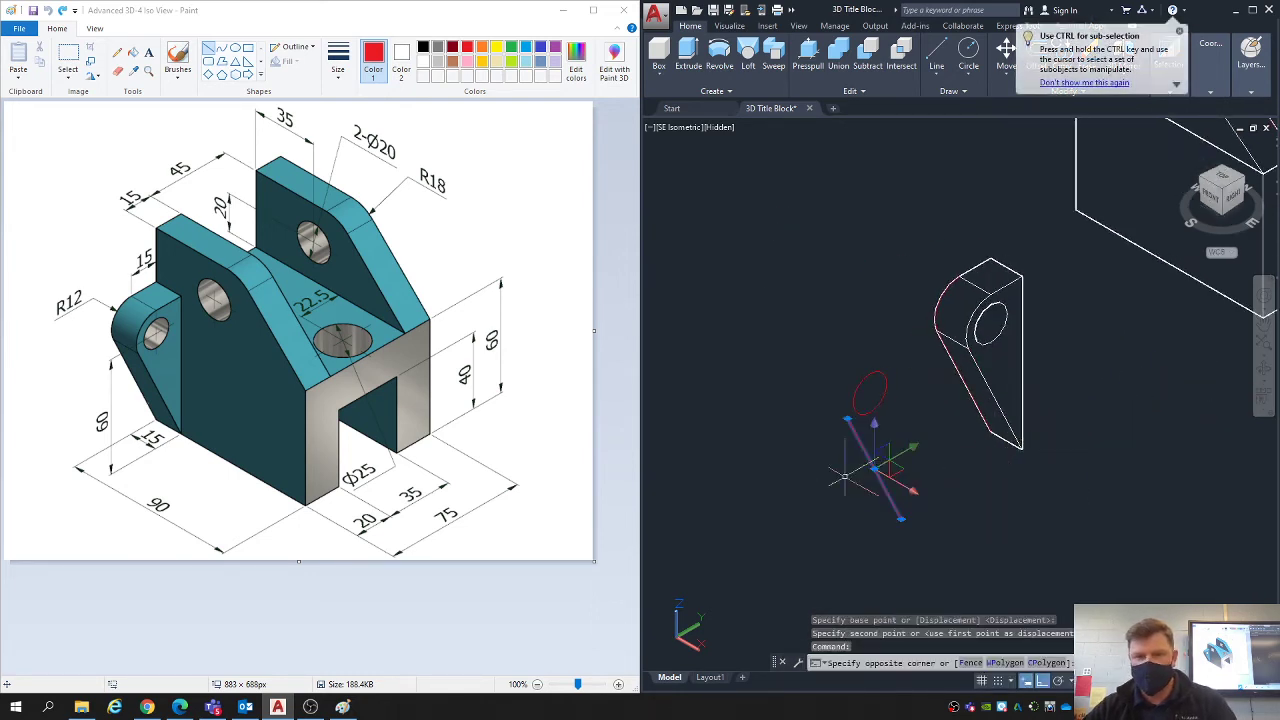
key("Delete")
left_click(869, 444)
left_click(829, 377)
key("Delete")
- Move the lug by the -X end of its bottom edge onto the body's bottom -X, -Y corner
middle_click_drag(1006, 290, 906, 363)
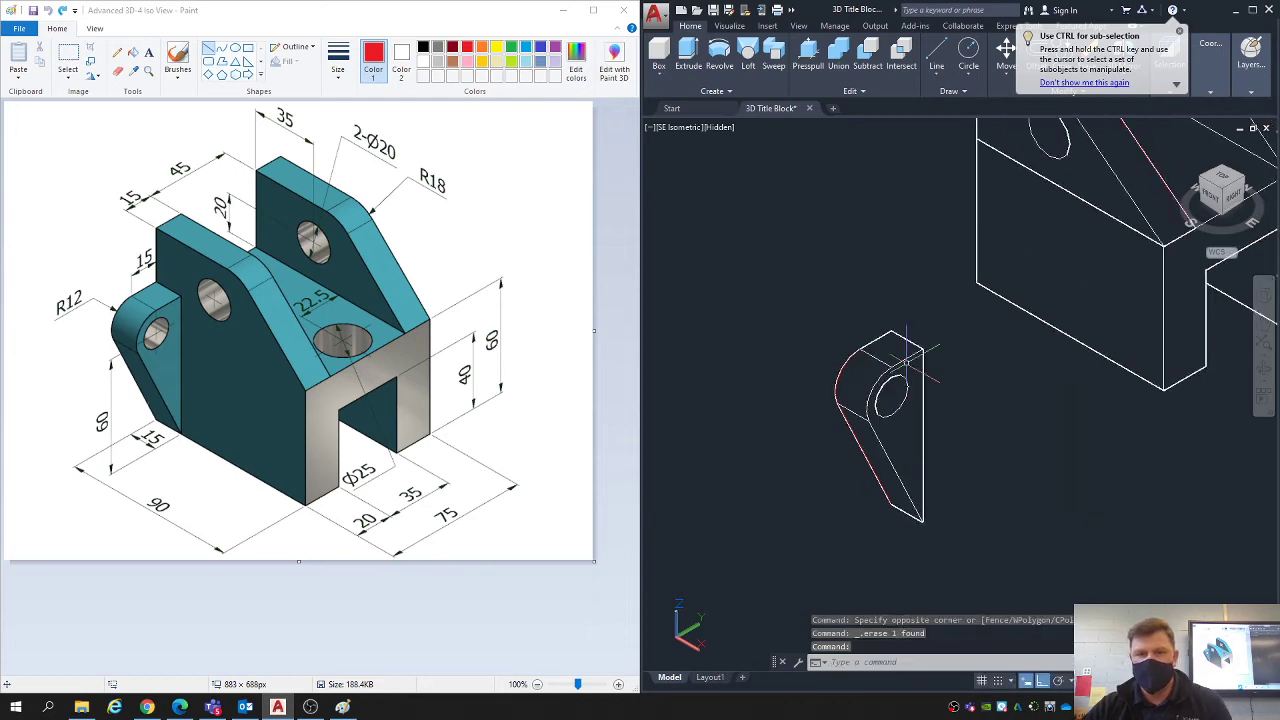
middle_click_drag(992, 447, 872, 476)
scroll(872, 475, "down", 2)
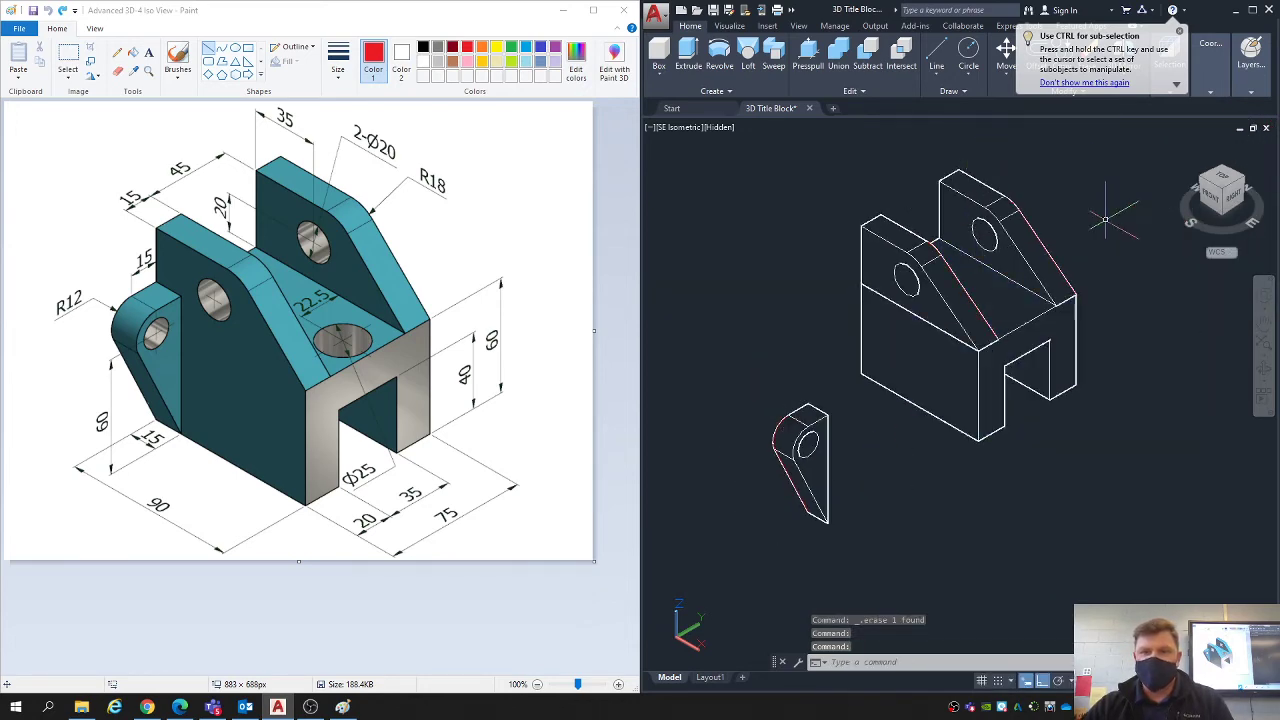
middle_click_drag(739, 455, 706, 403)
left_click(796, 345)
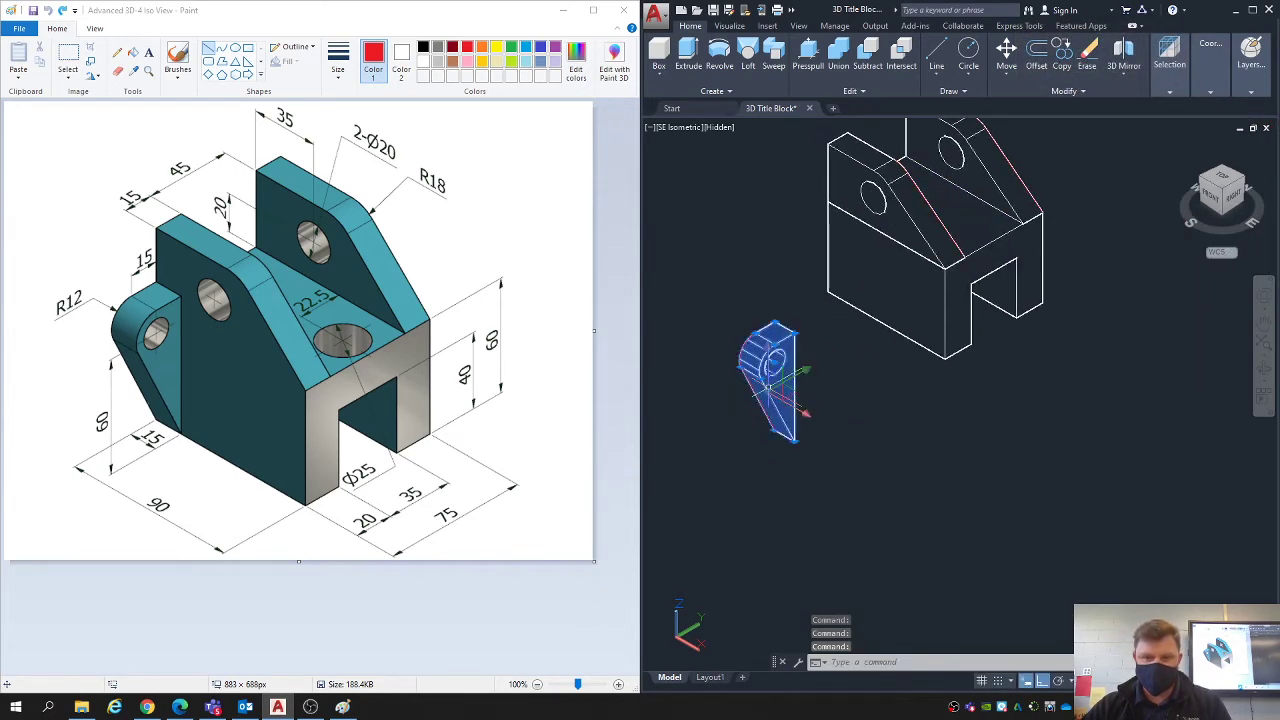
scroll(773, 398, "up", 2)
type("m")
key("Return")
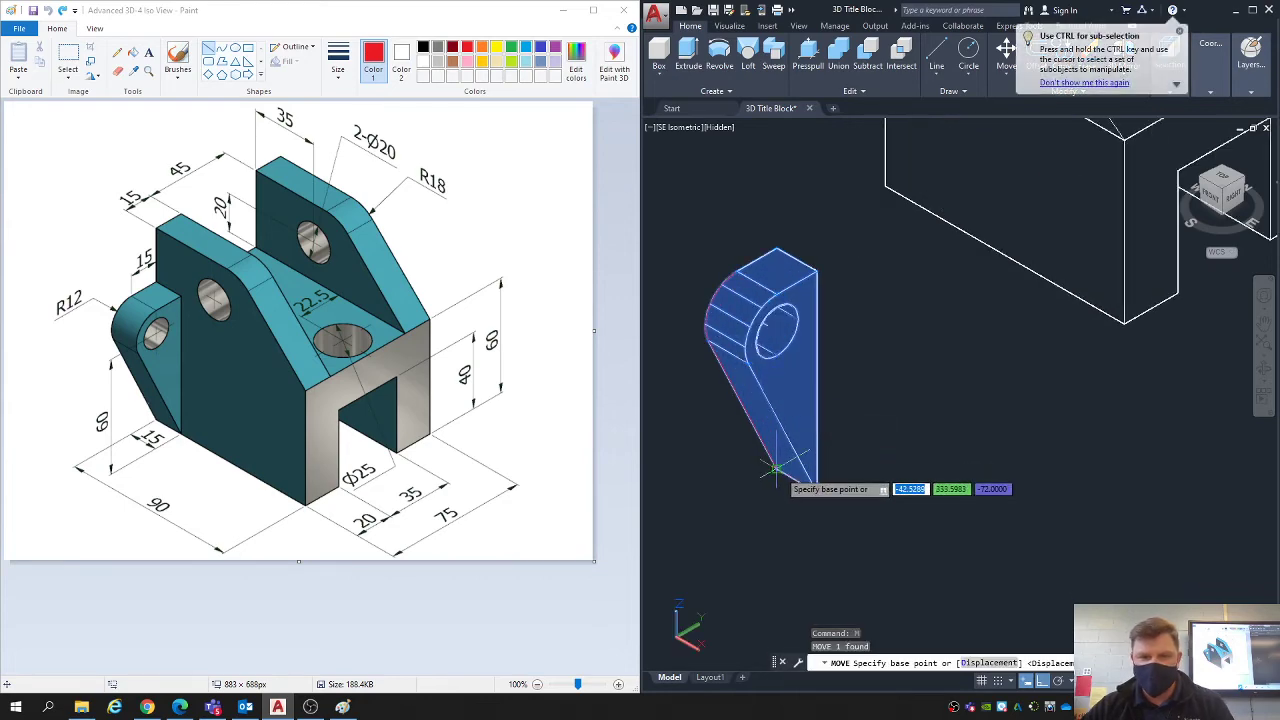
left_click(775, 468)
left_click(886, 186)
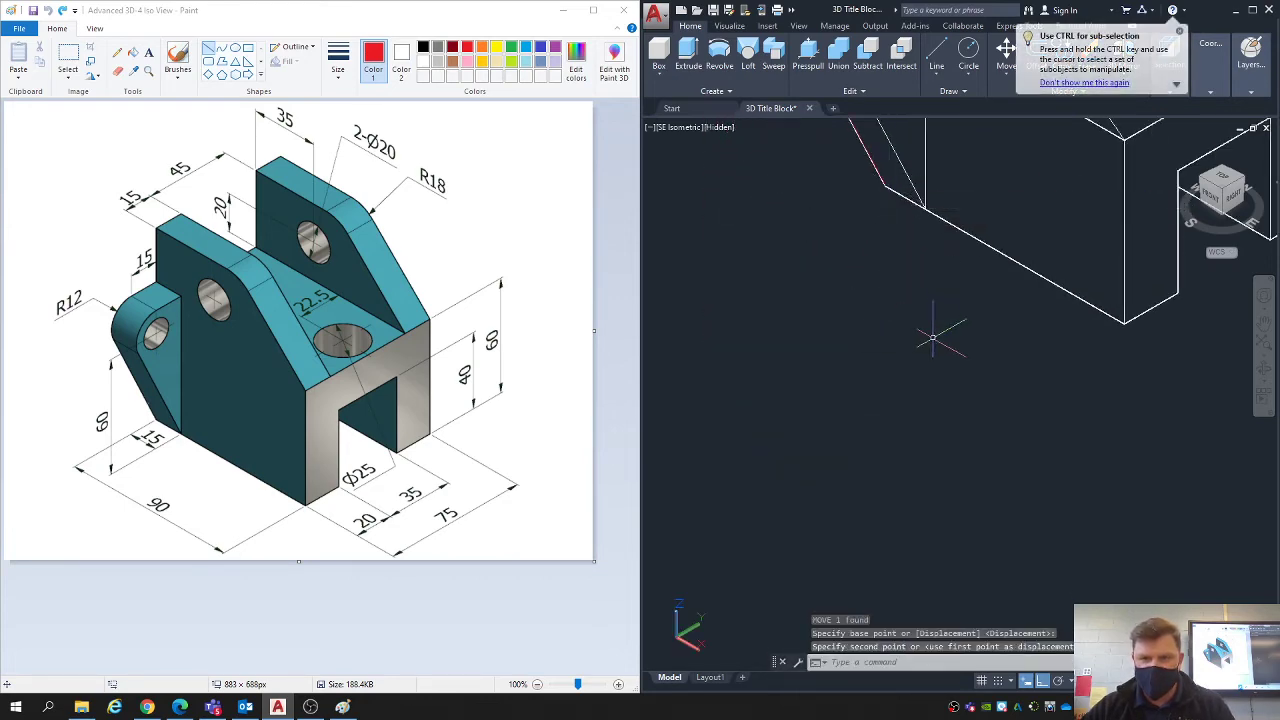
scroll(834, 553, "down", 3)
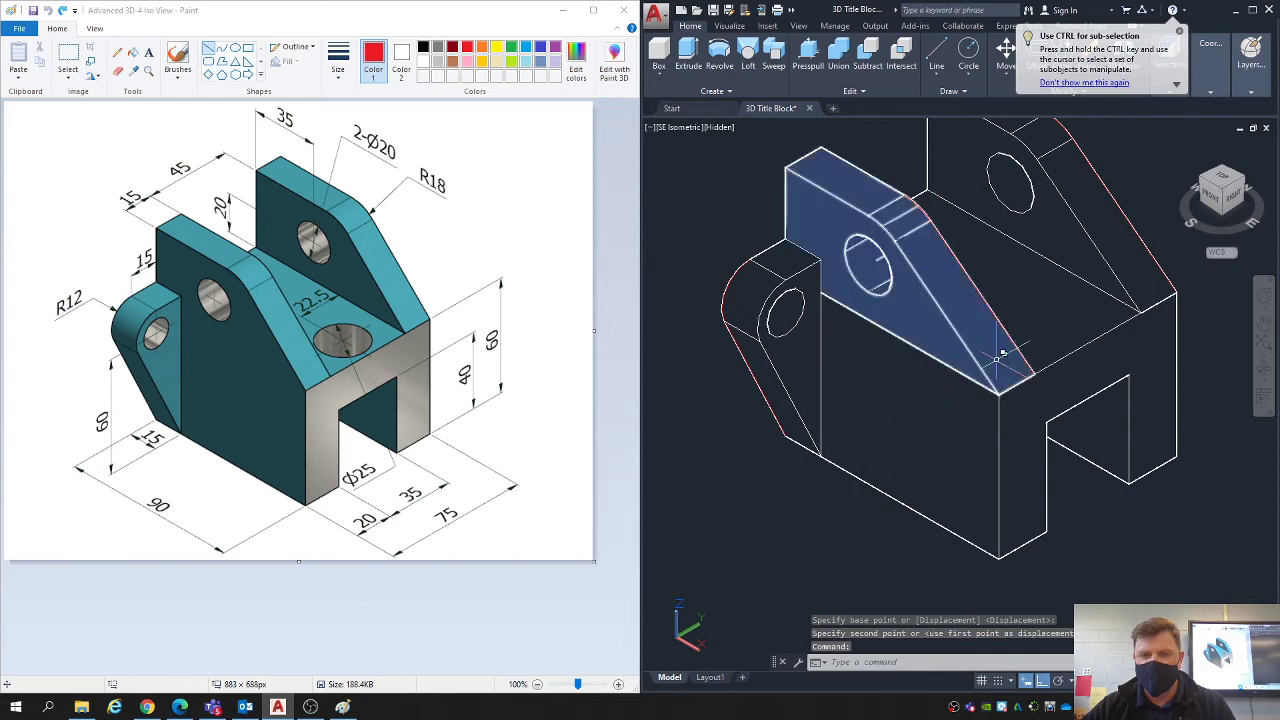
scroll(900, 290, "down", 1)
scroll(1000, 270, "down", 1)
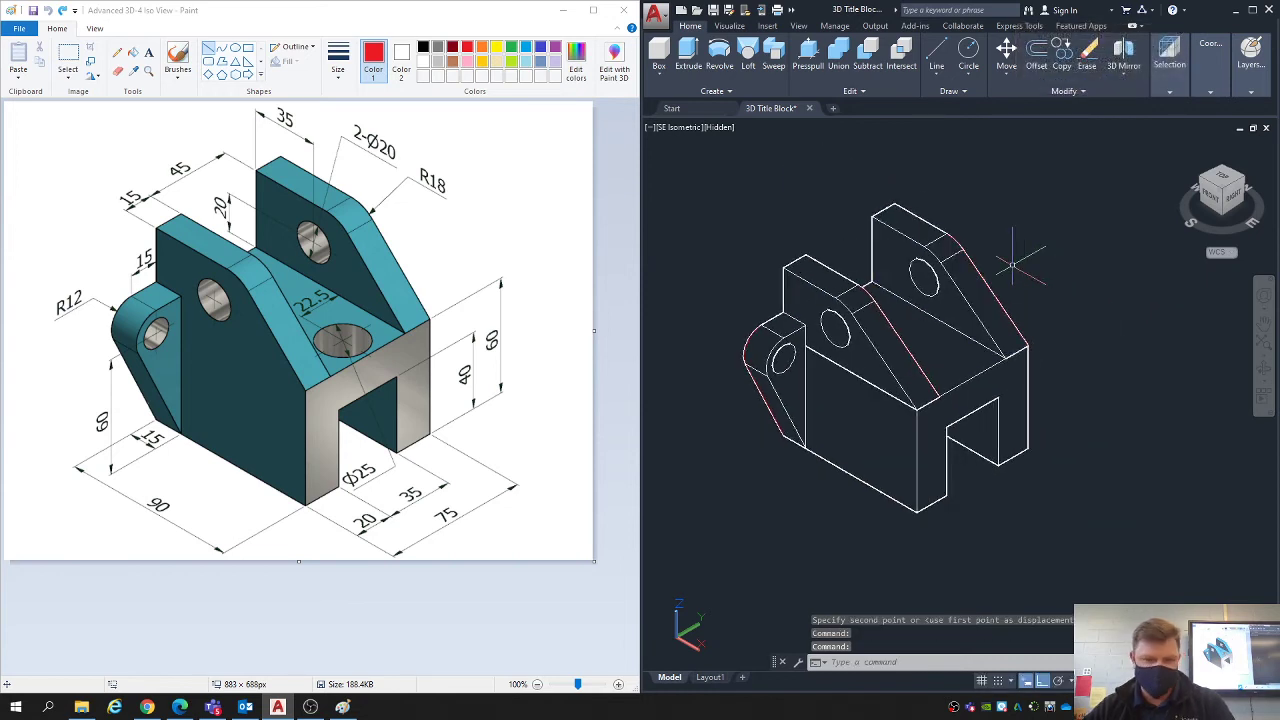
- Mirror the lug to the body's opposite side about the line through the midpoints of the base's top end edges, keeping the original
key("Escape")
key("Escape")
key("Escape")
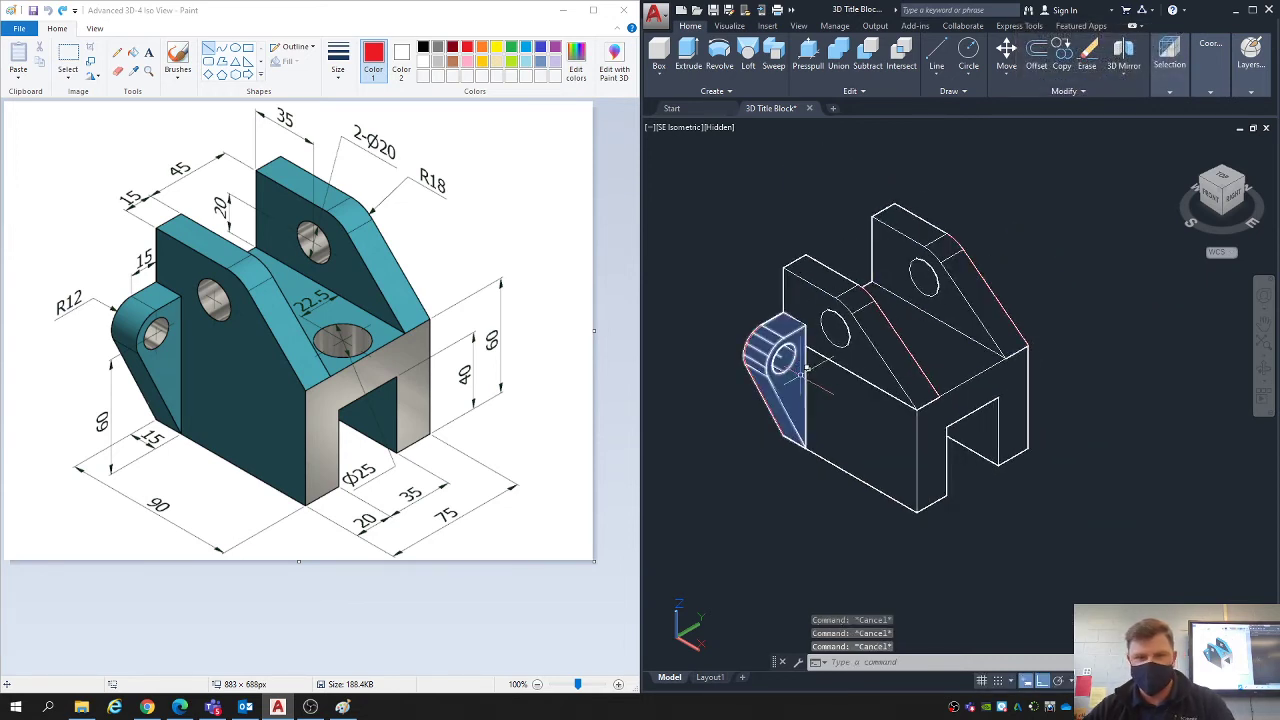
key("Escape")
left_click(790, 378)
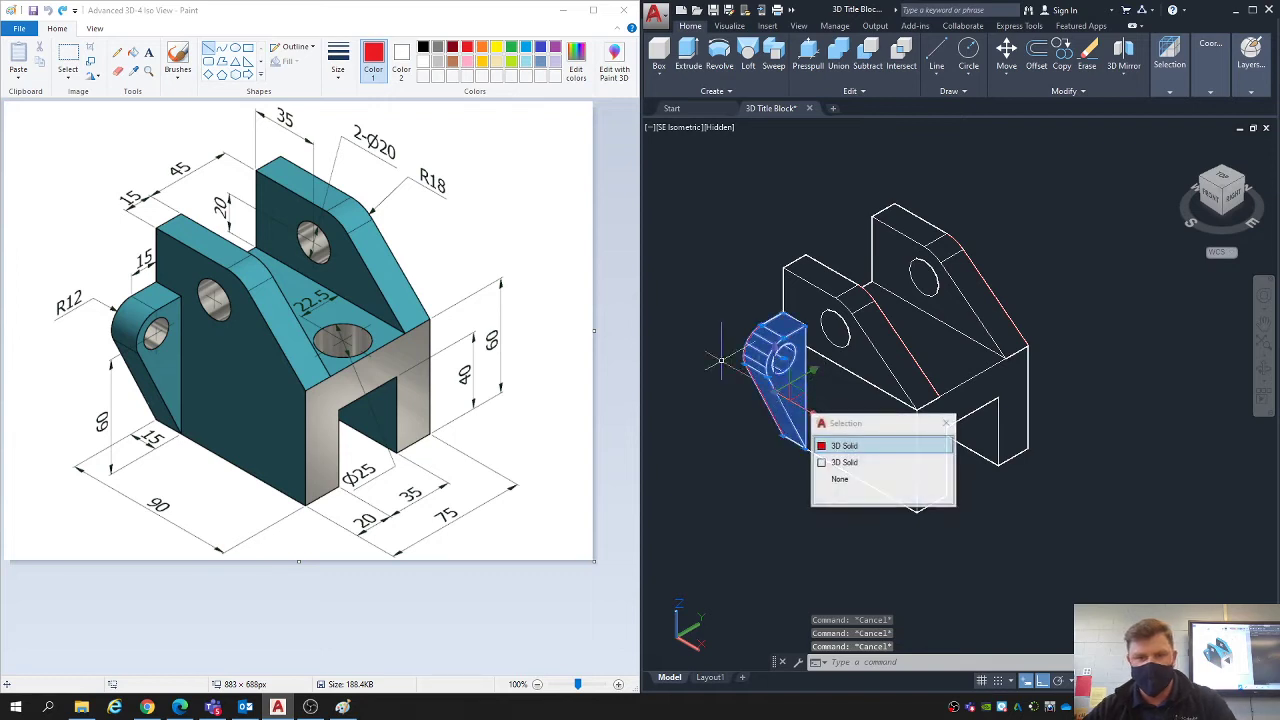
left_click(857, 446)
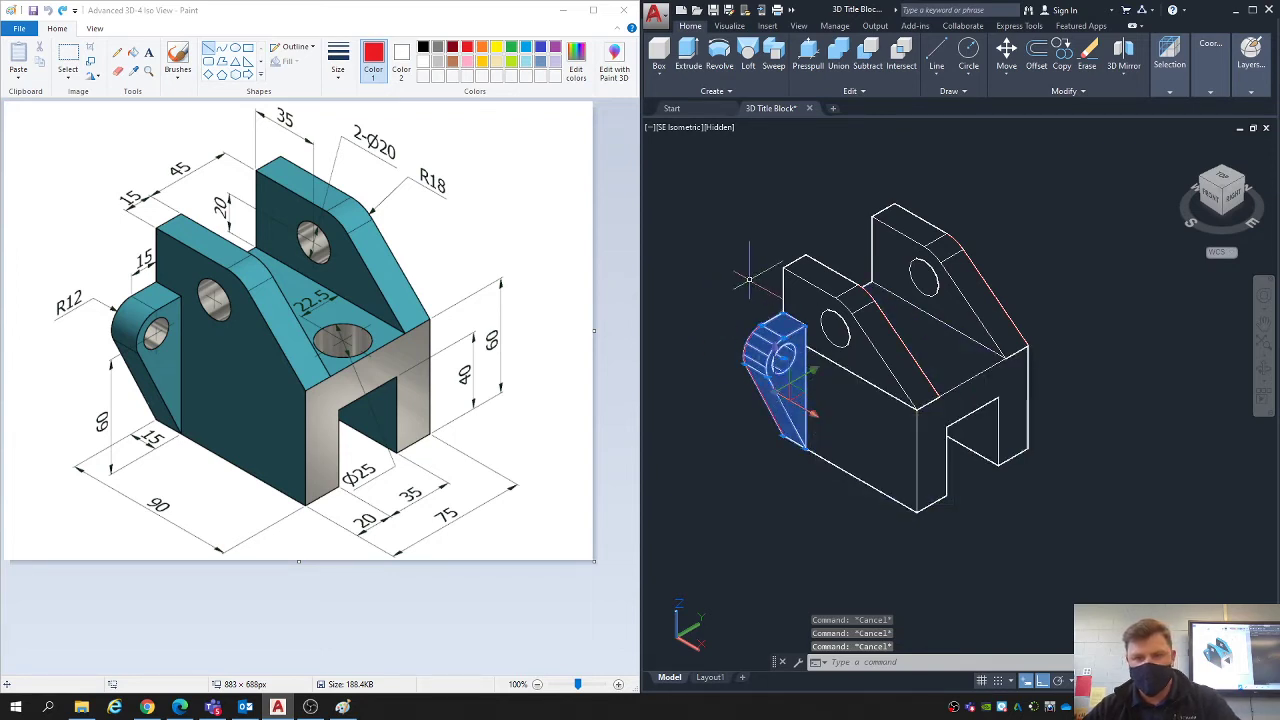
left_click(802, 311)
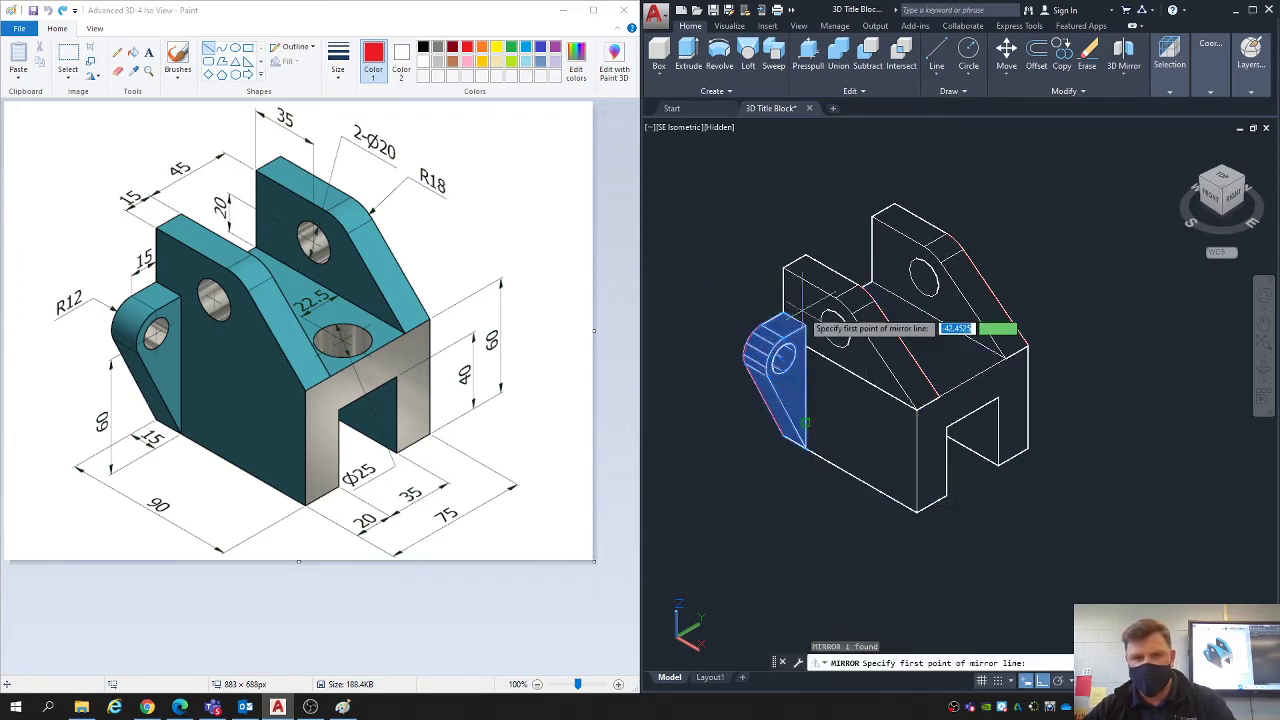
middle_click_drag(908, 348, 832, 359, "shift")
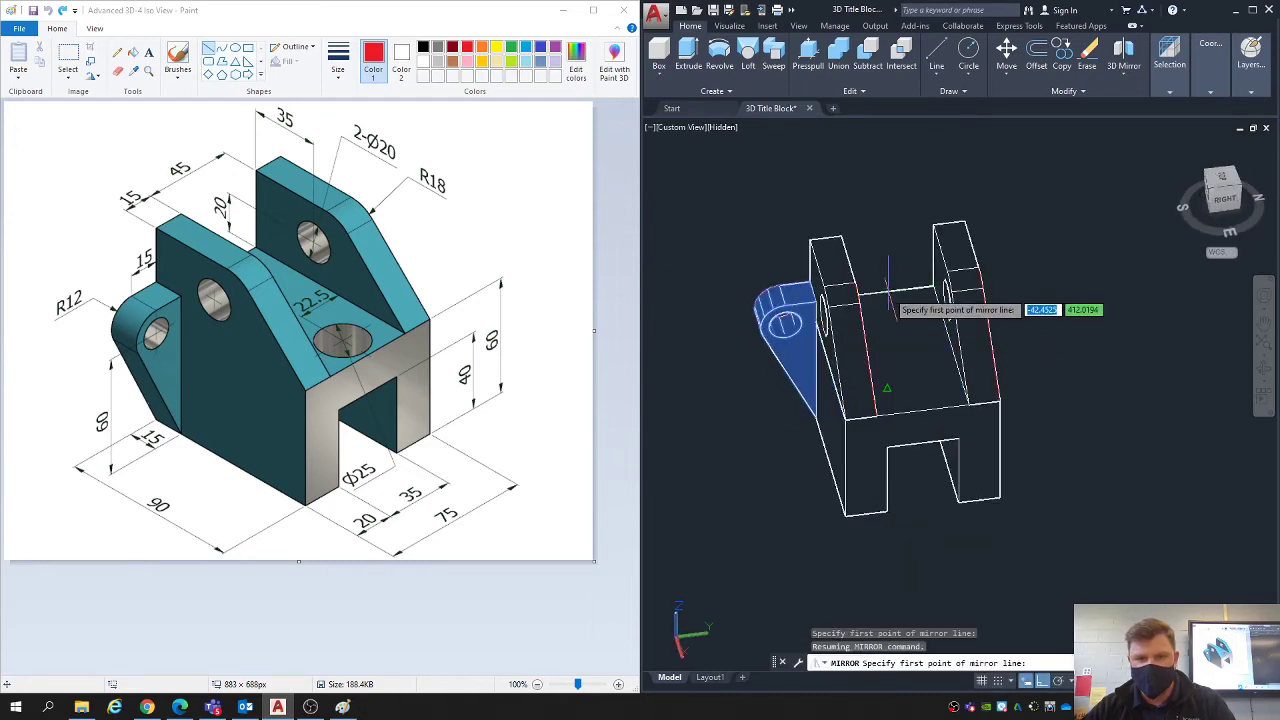
left_click(921, 407)
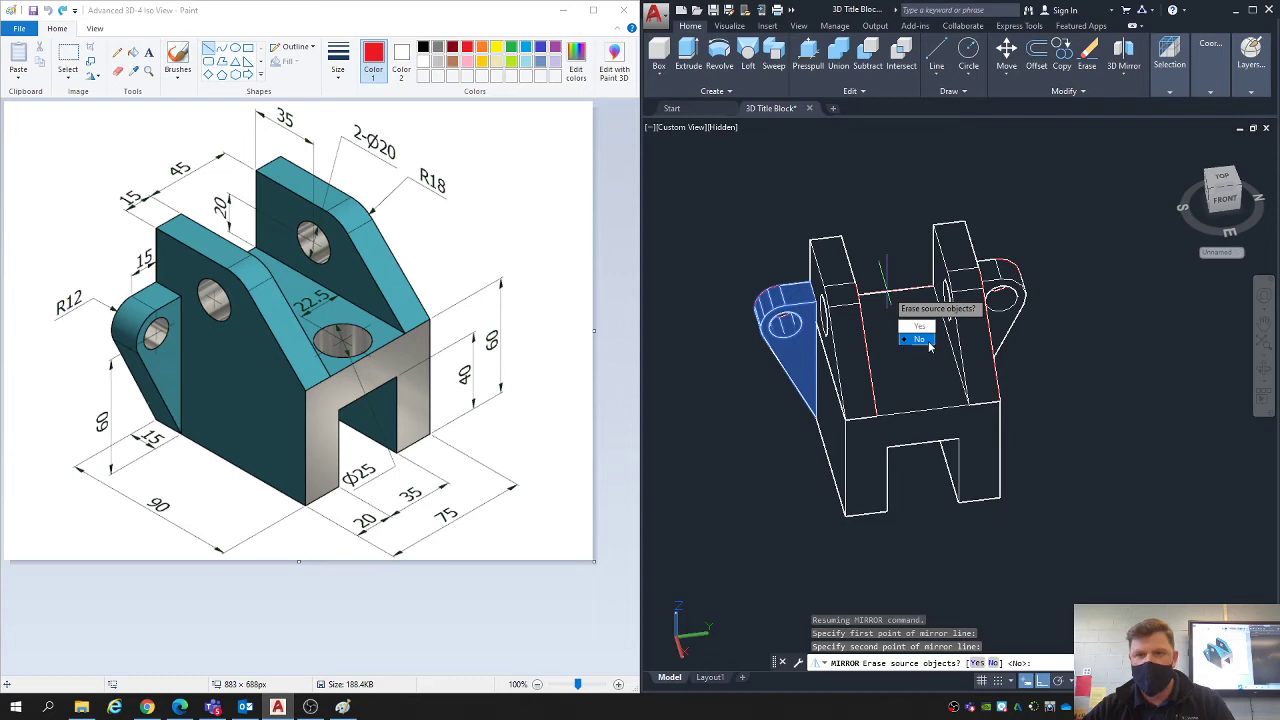
left_click(929, 345)
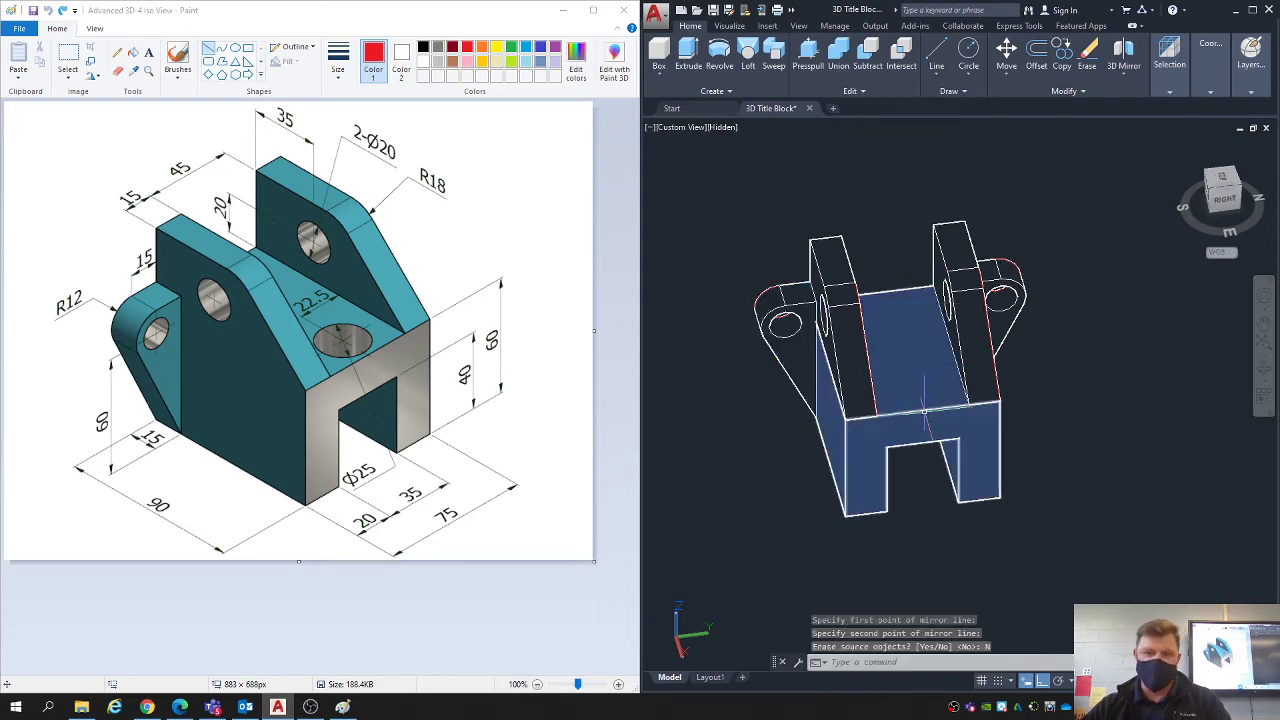
middle_click_drag(780, 325, 937, 352, "shift")
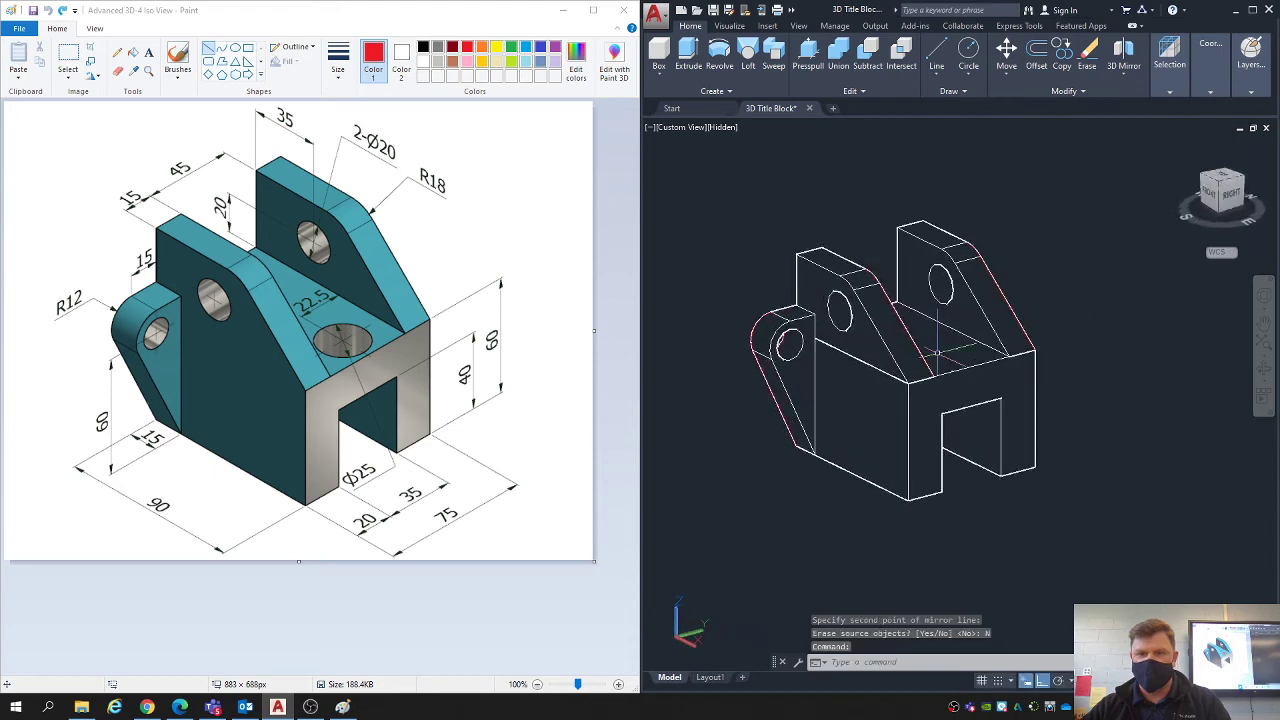
left_click(1221, 187)
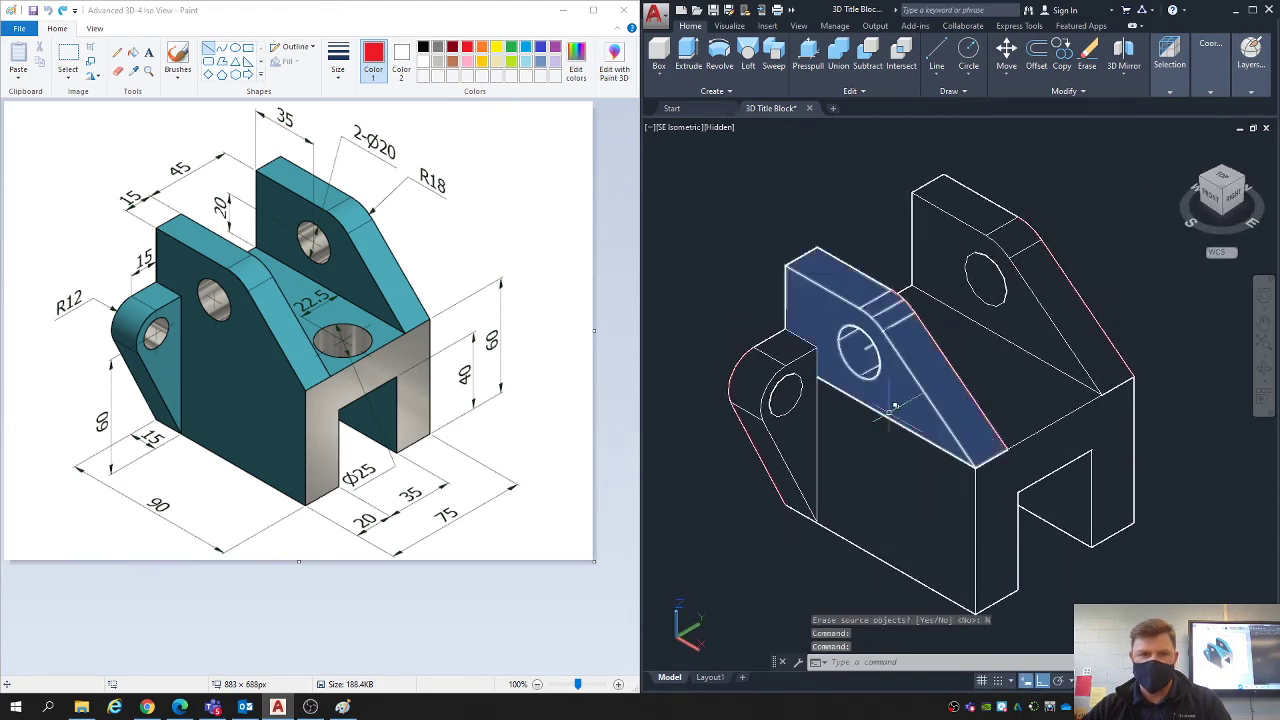
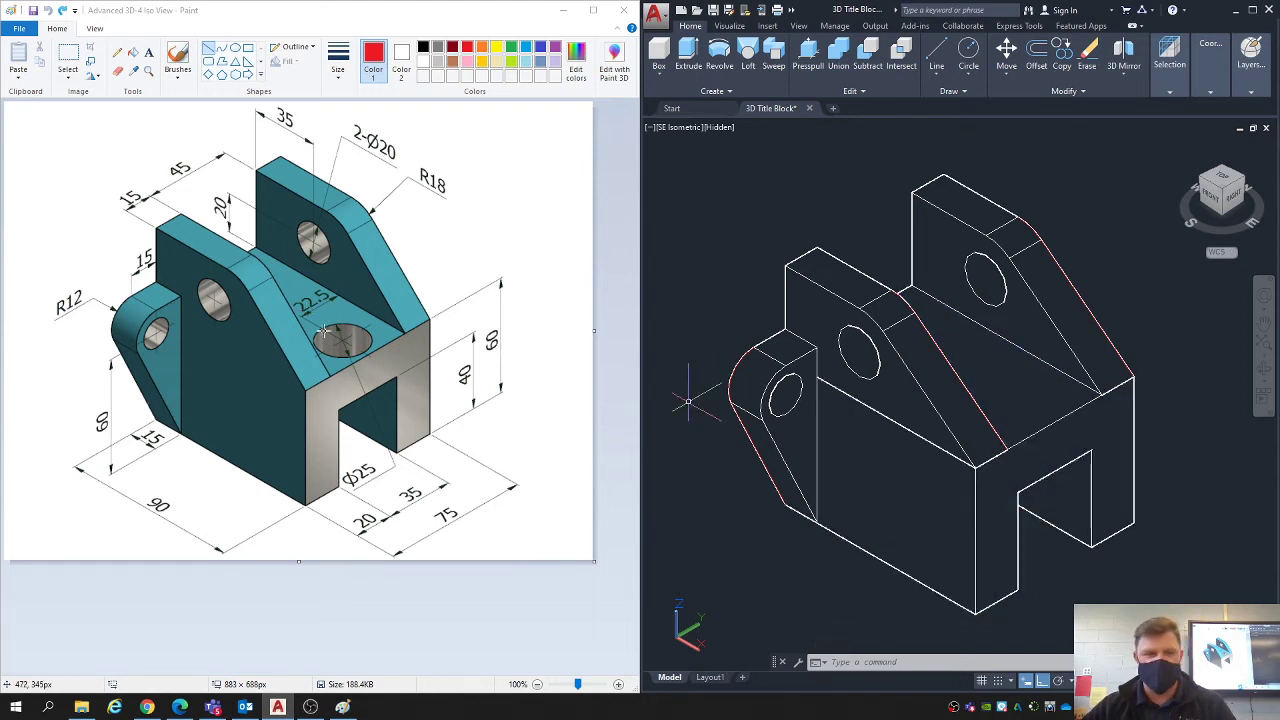
- Draw construction lines on the base's top face from the +Y upright's inner bottom edge midpoint: 22.5 toward -Y, then 30 toward +X
middle_click_drag(923, 434, 818, 406)
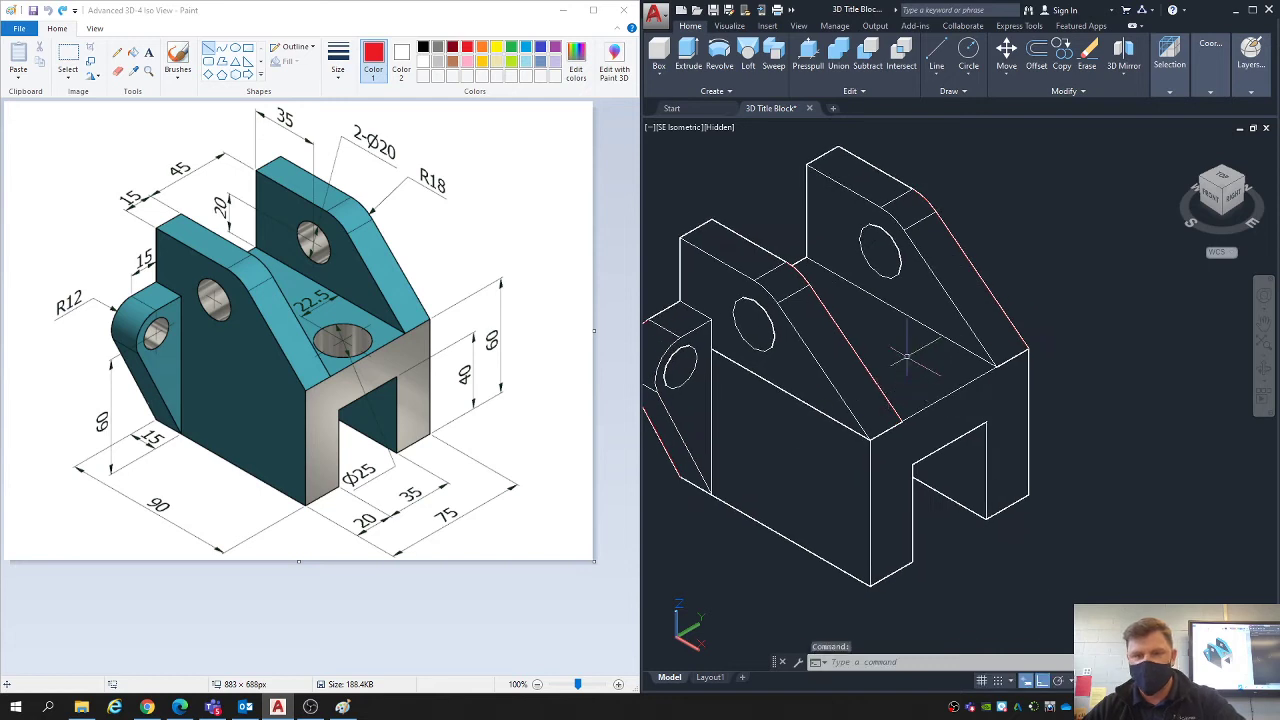
type("l")
key("Return")
left_click(900, 315)
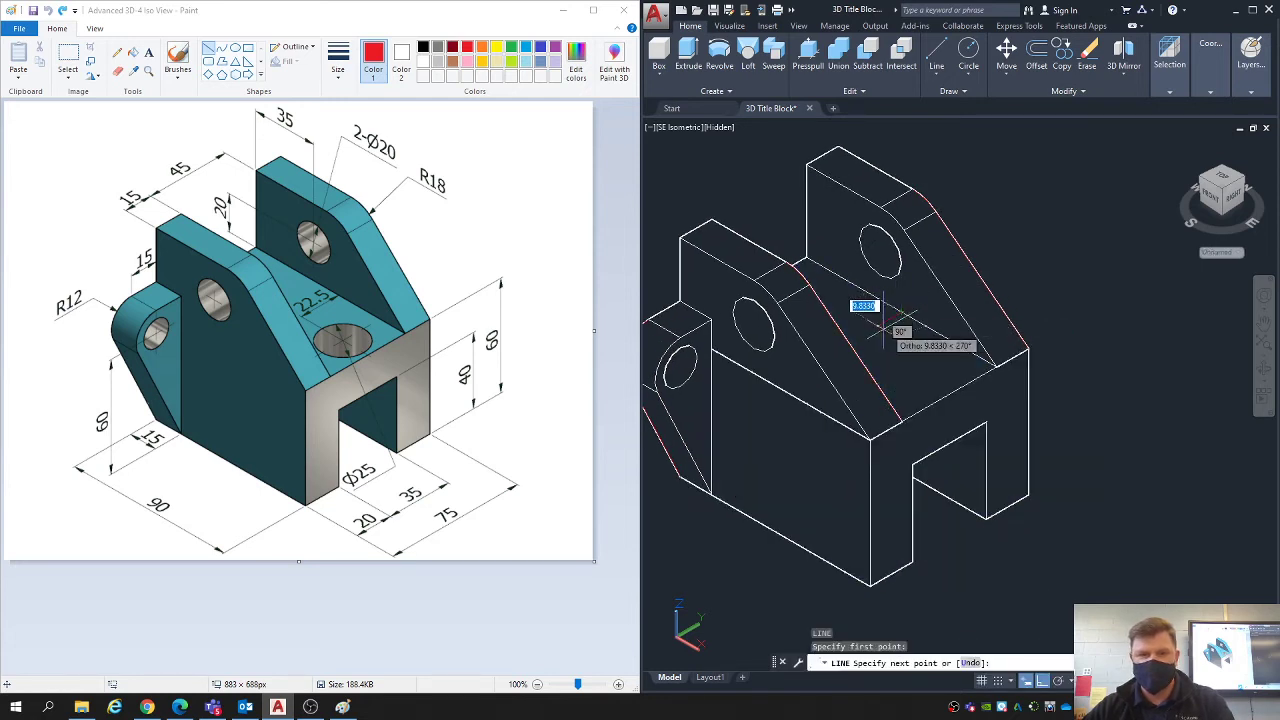
type("22")
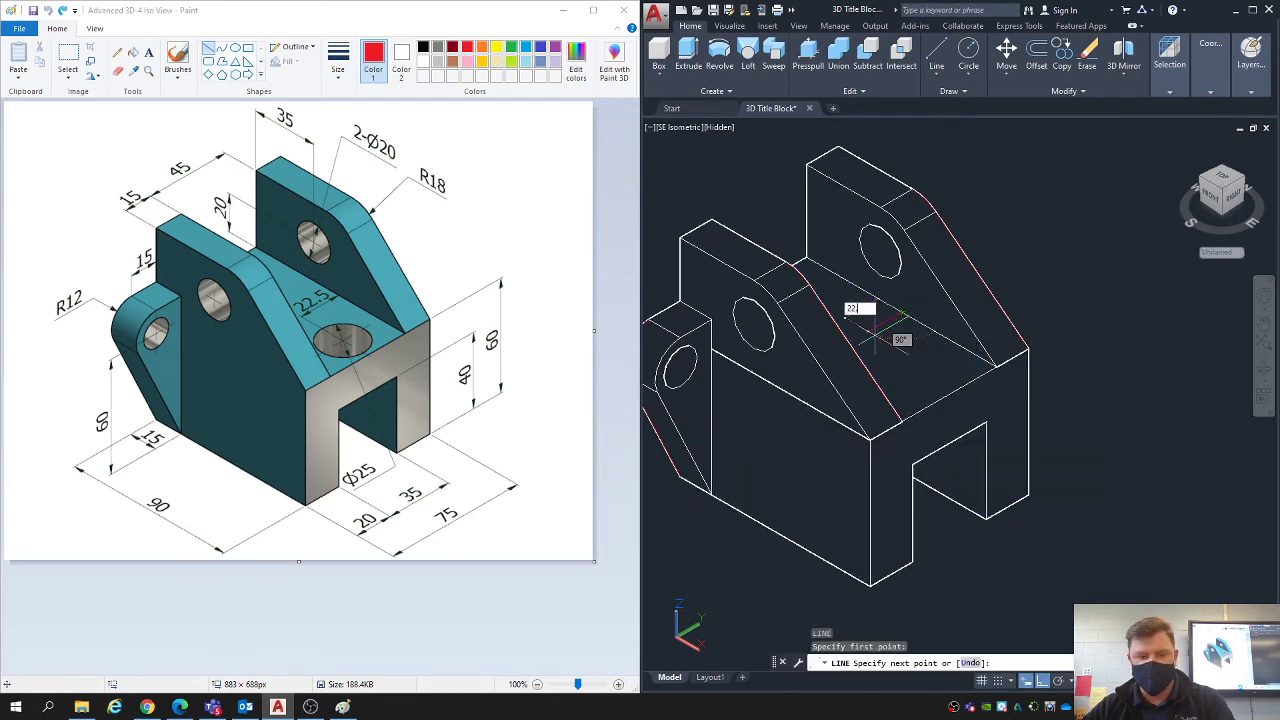
type(".5")
key("Return")
key("Escape")
key("Escape")
key("Escape")
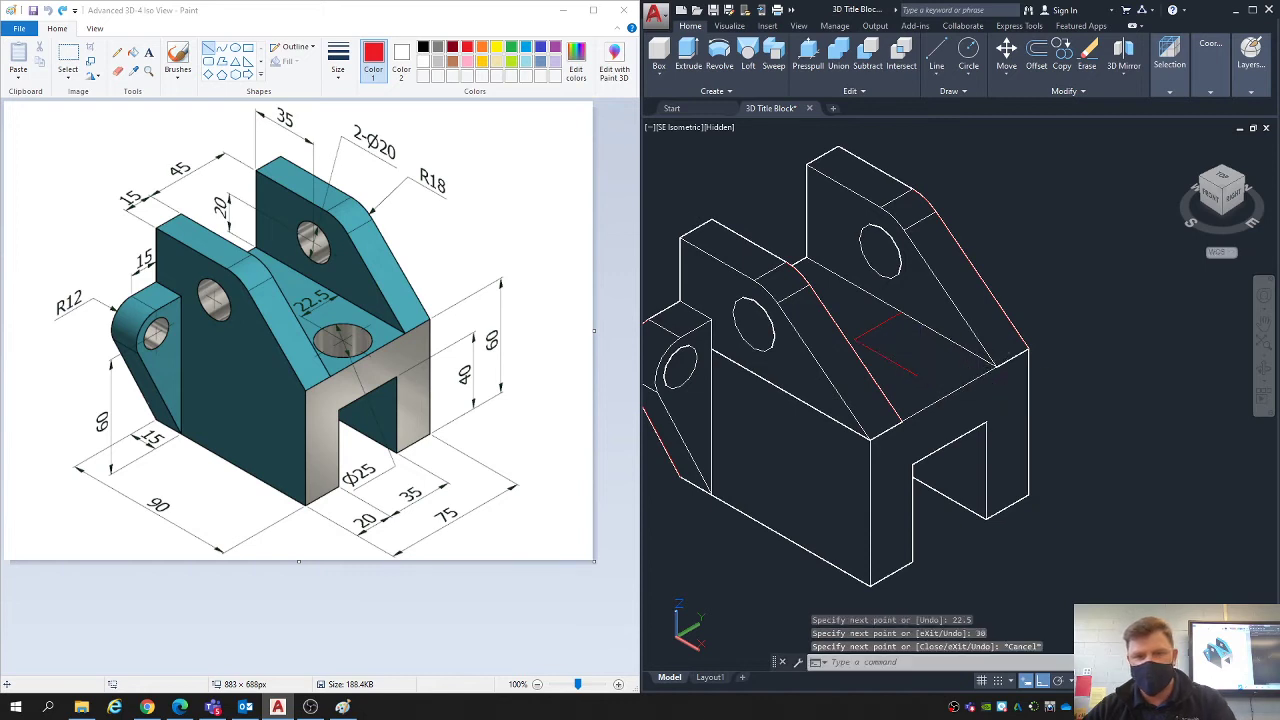
- Draw a 25 diameter circle on the base's top face, centred on the free end of the 30-long construction line
type("c")
key("Return")
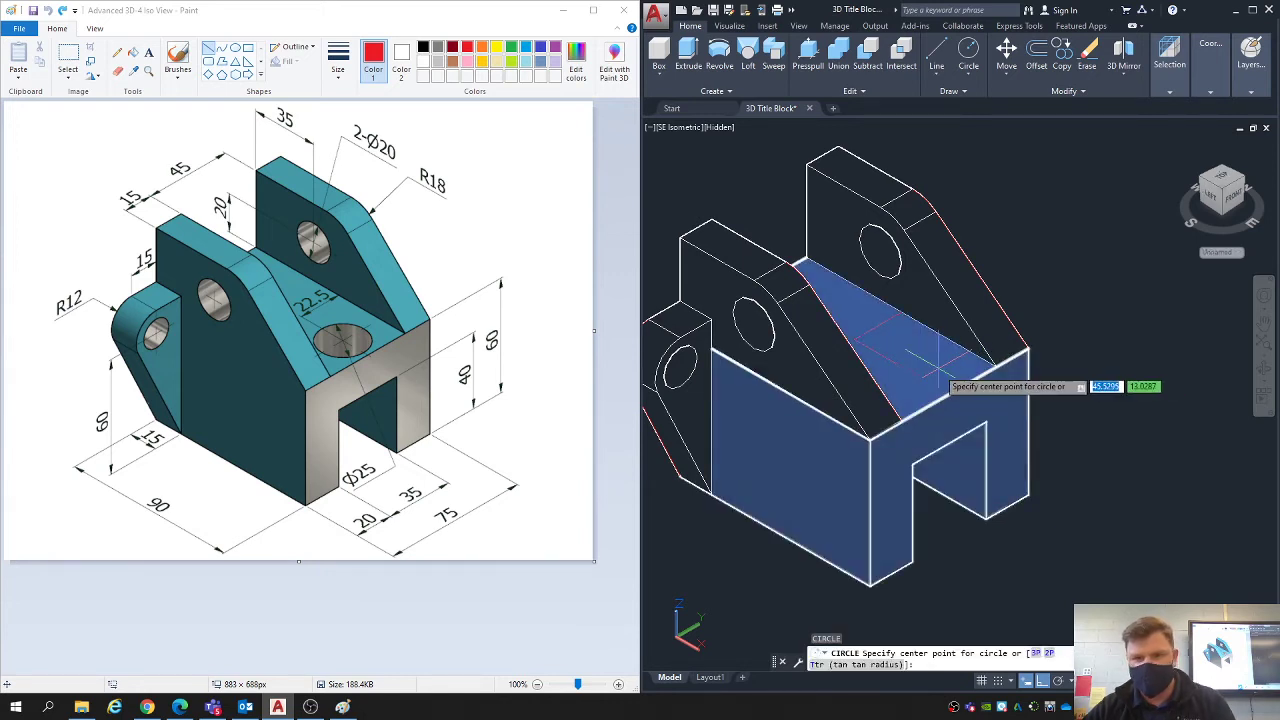
left_click(917, 370)
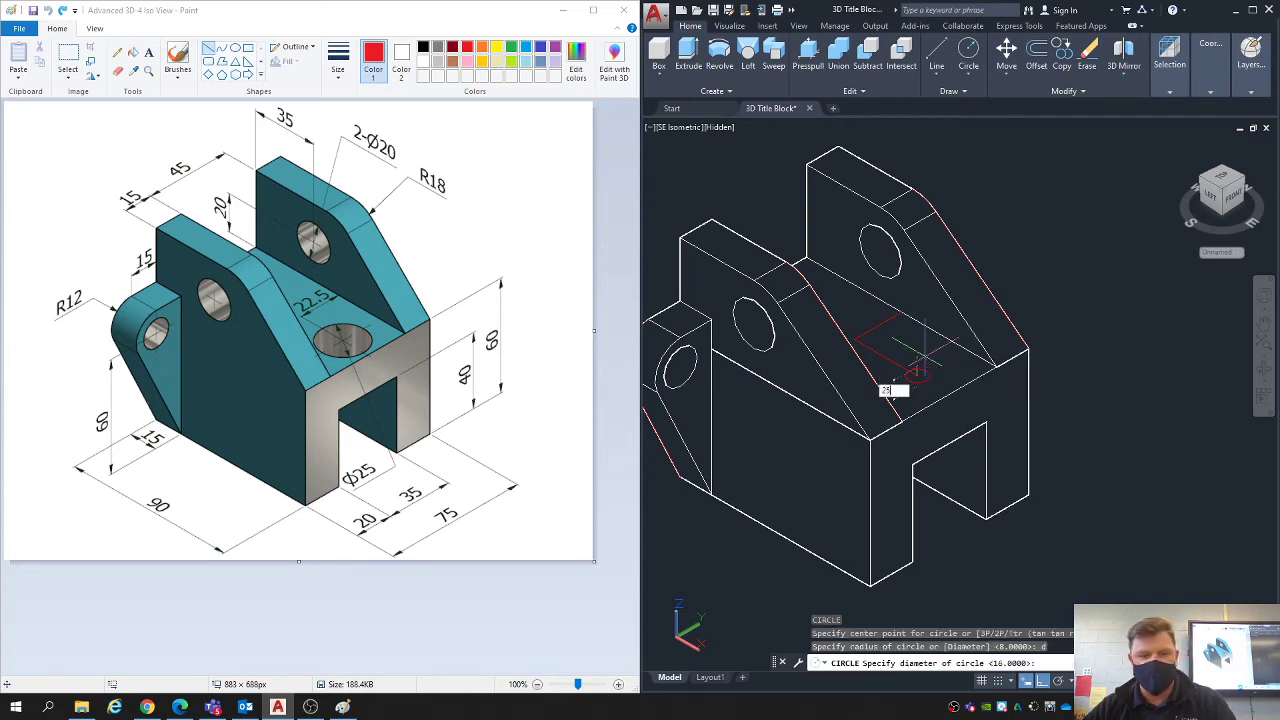
key("Escape")
key("Escape")
key("Escape")
- Erase the two construction lines used to locate the circle on the base's top face
left_click(775, 203)
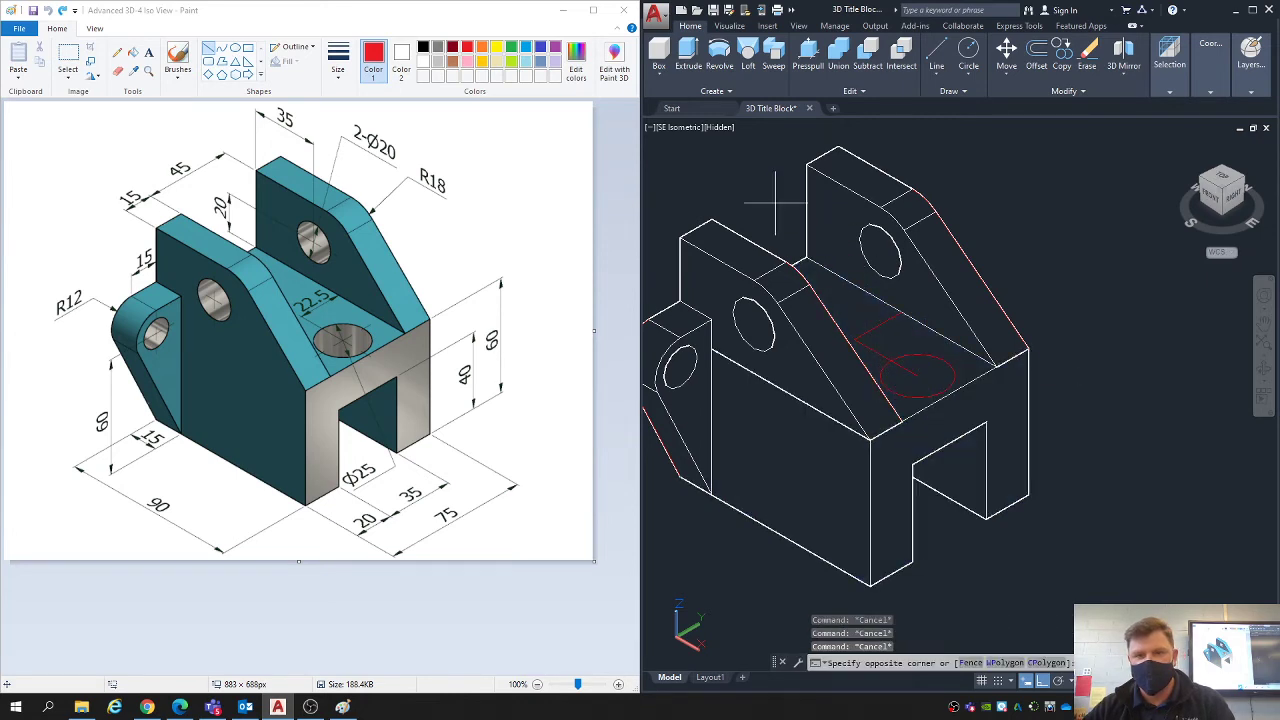
left_click(939, 380)
key("Delete")
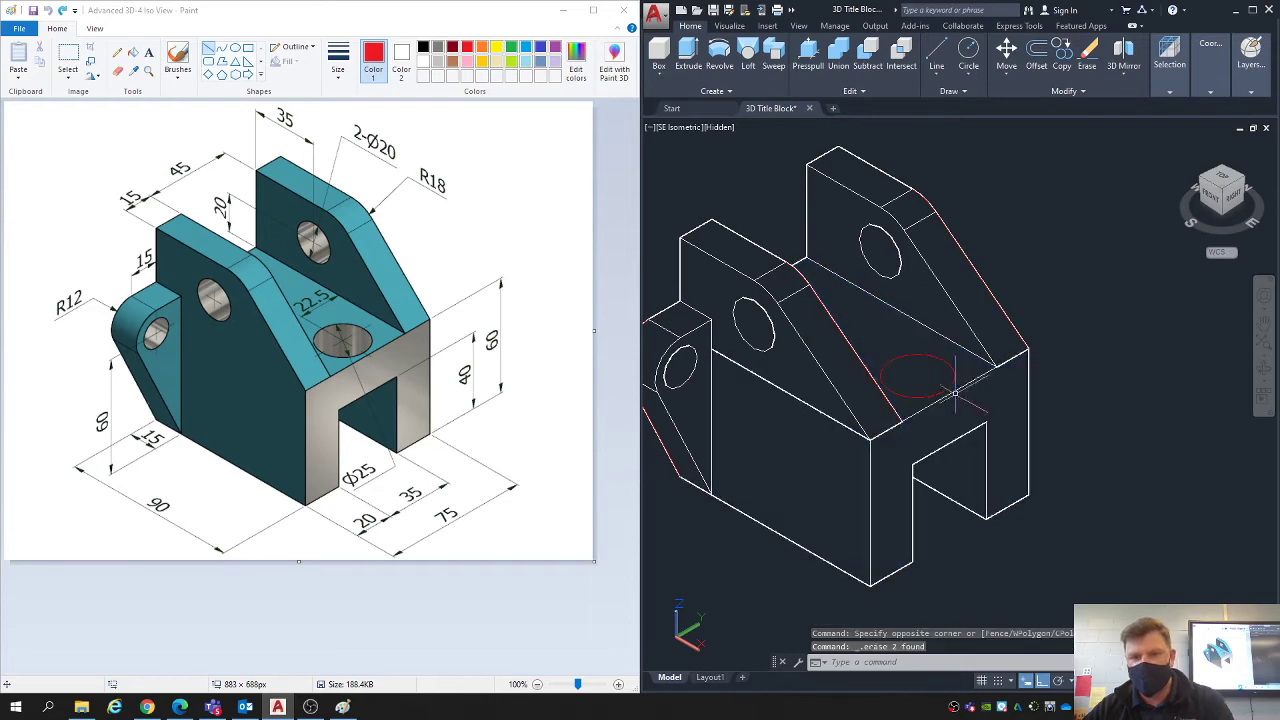
- Presspull the 25 diameter circle down through the base to cut the vertical hole
left_click(808, 52)
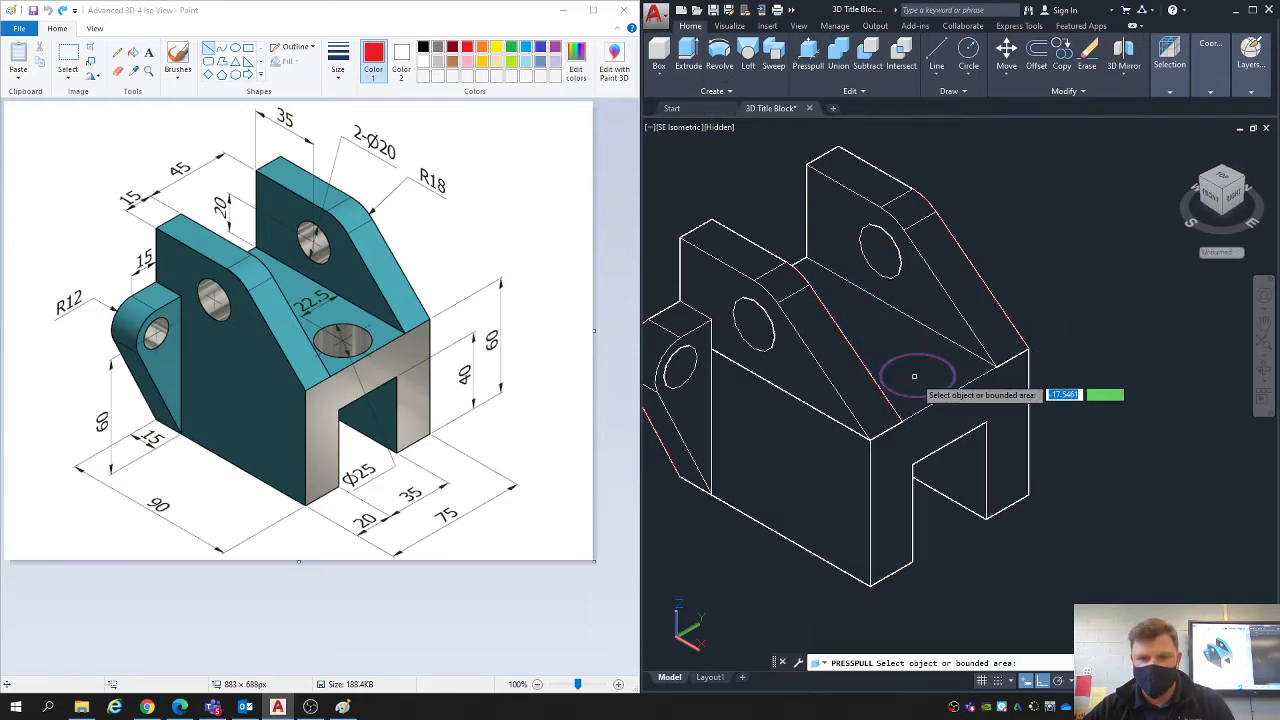
left_click(910, 372)
left_click(941, 557)
key("Escape")
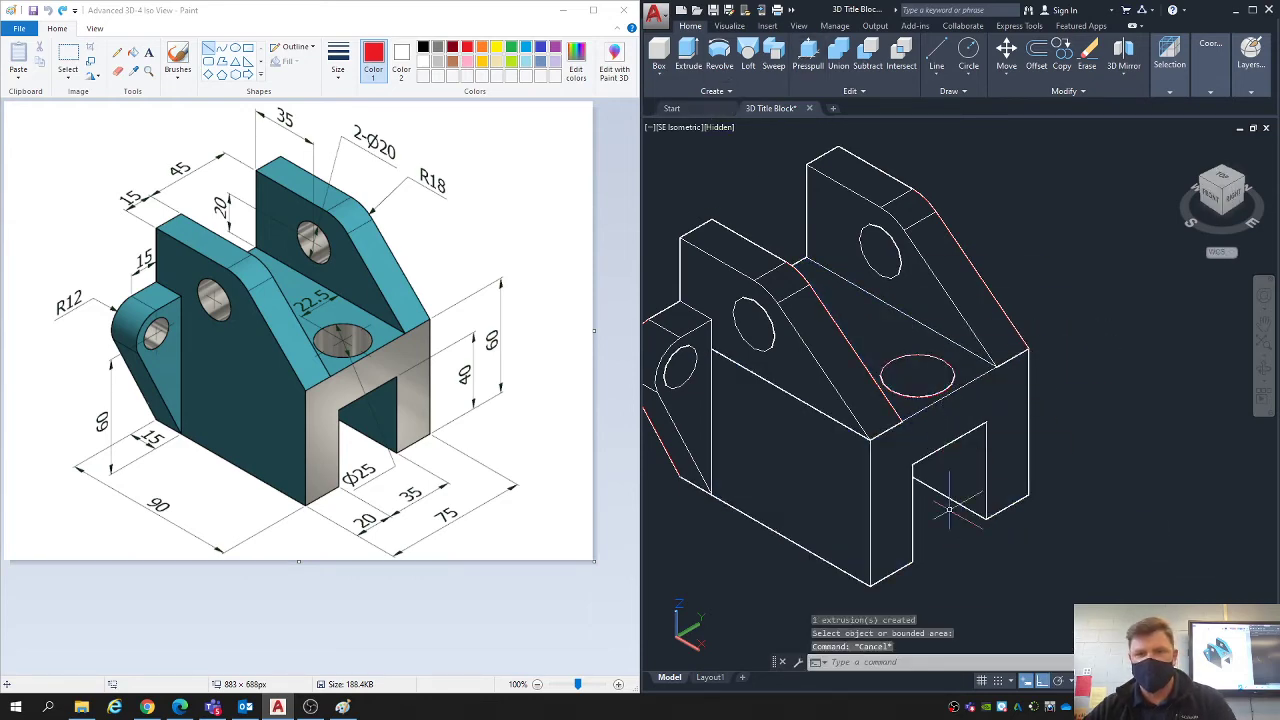
- Select the body and both side lugs and move them together away from the leftover hole circle into free space
middle_click_drag(957, 527, 904, 490, "shift")
scroll(905, 491, "down", 3)
left_click(872, 472)
left_click(828, 398)
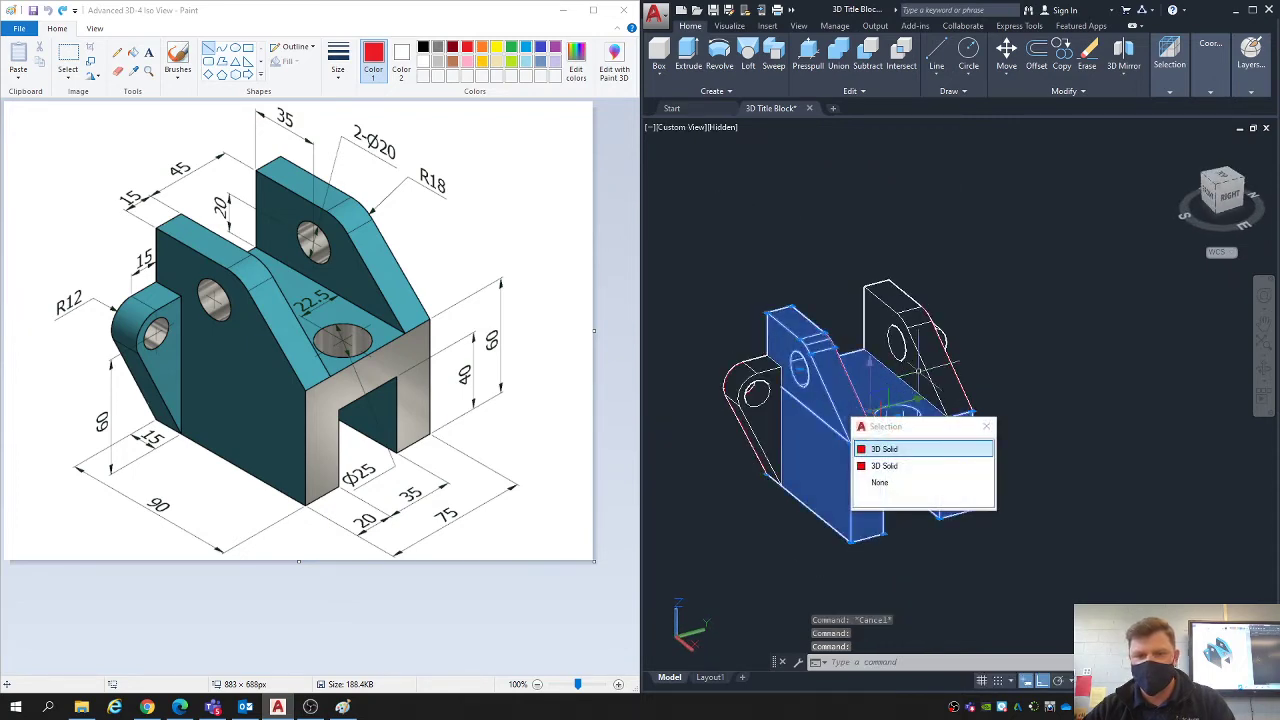
left_click(929, 370)
left_click(768, 422)
middle_click_drag(975, 366, 920, 358, "shift")
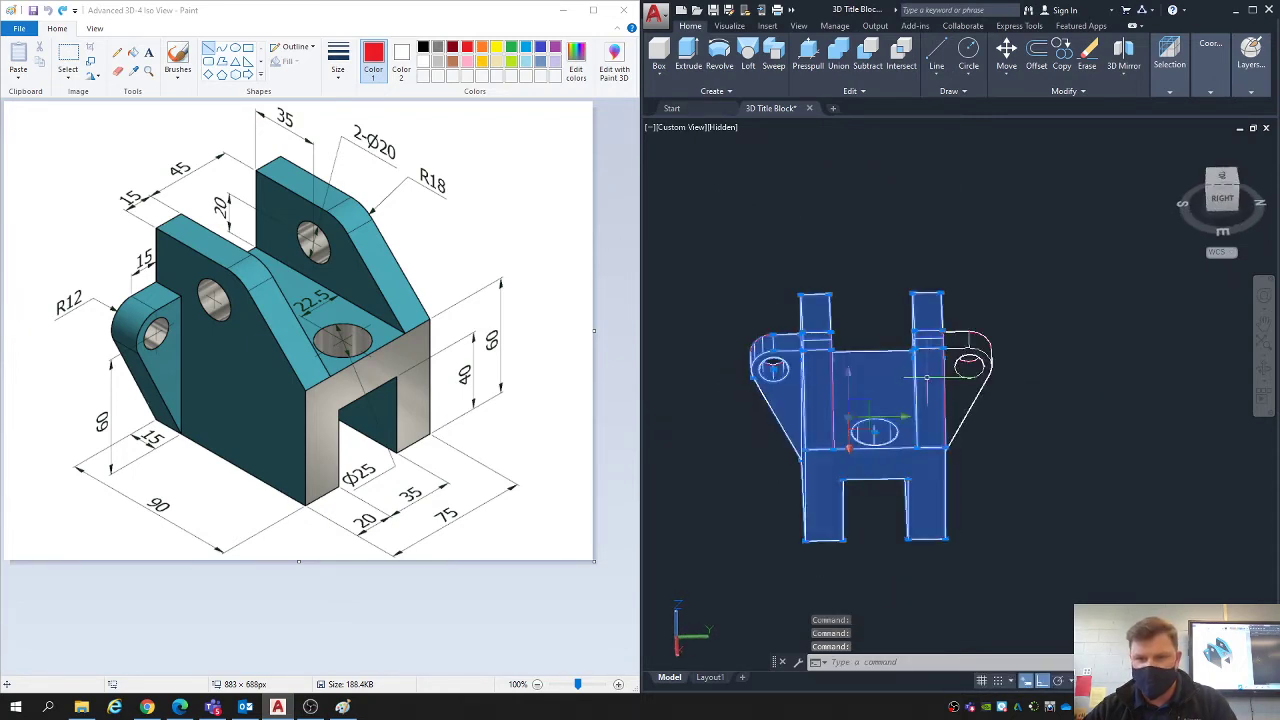
left_click(967, 399)
middle_click_drag(945, 408, 1053, 386, "shift")
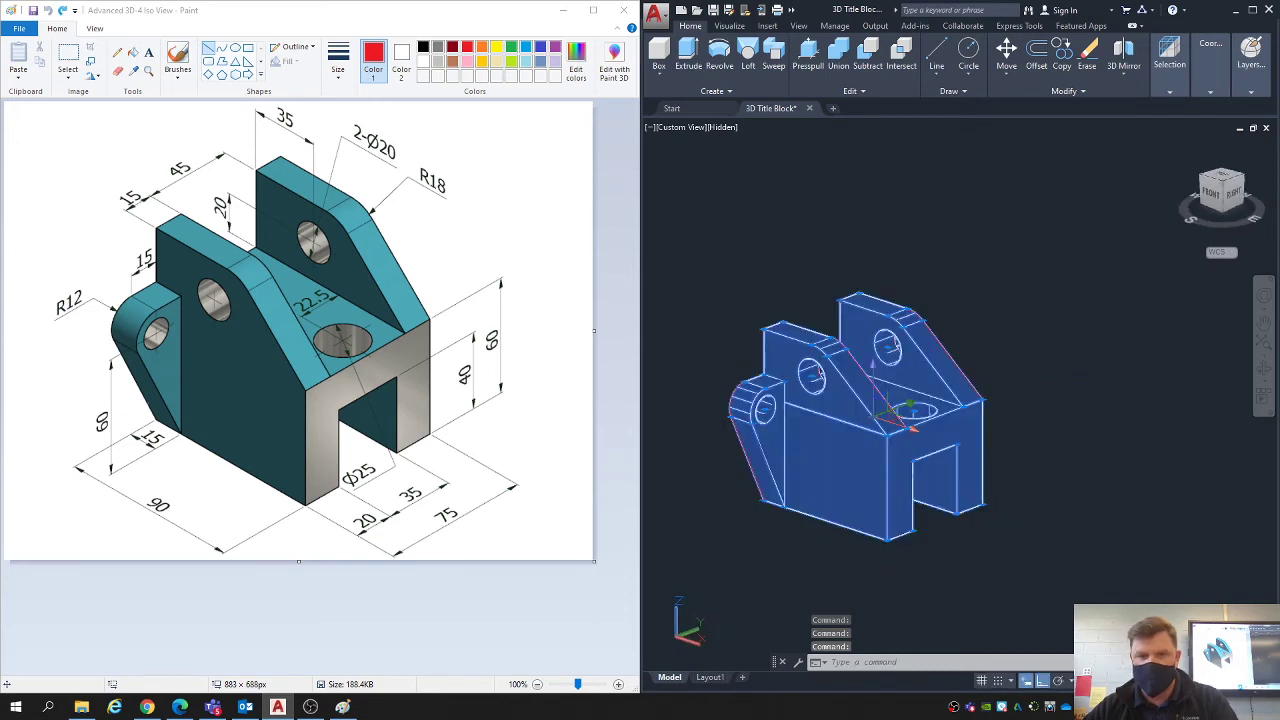
type("m")
key("Return")
left_click(1036, 396)
middle_click_drag(1153, 306, 953, 404)
left_click(1061, 355)
scroll(1036, 388, "down", 2)
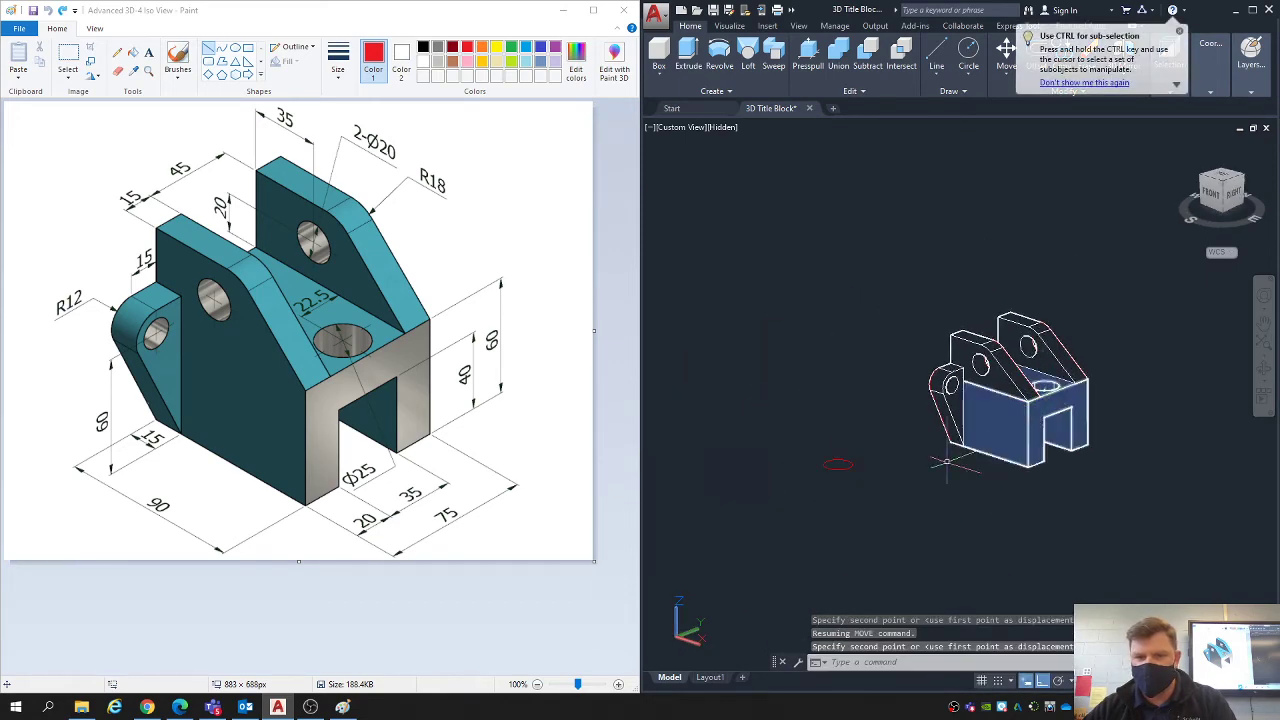
- Erase the leftover circle that remains where the bracket stood
key("Escape")
key("Escape")
left_click(866, 503)
left_click(799, 416)
key("Delete")
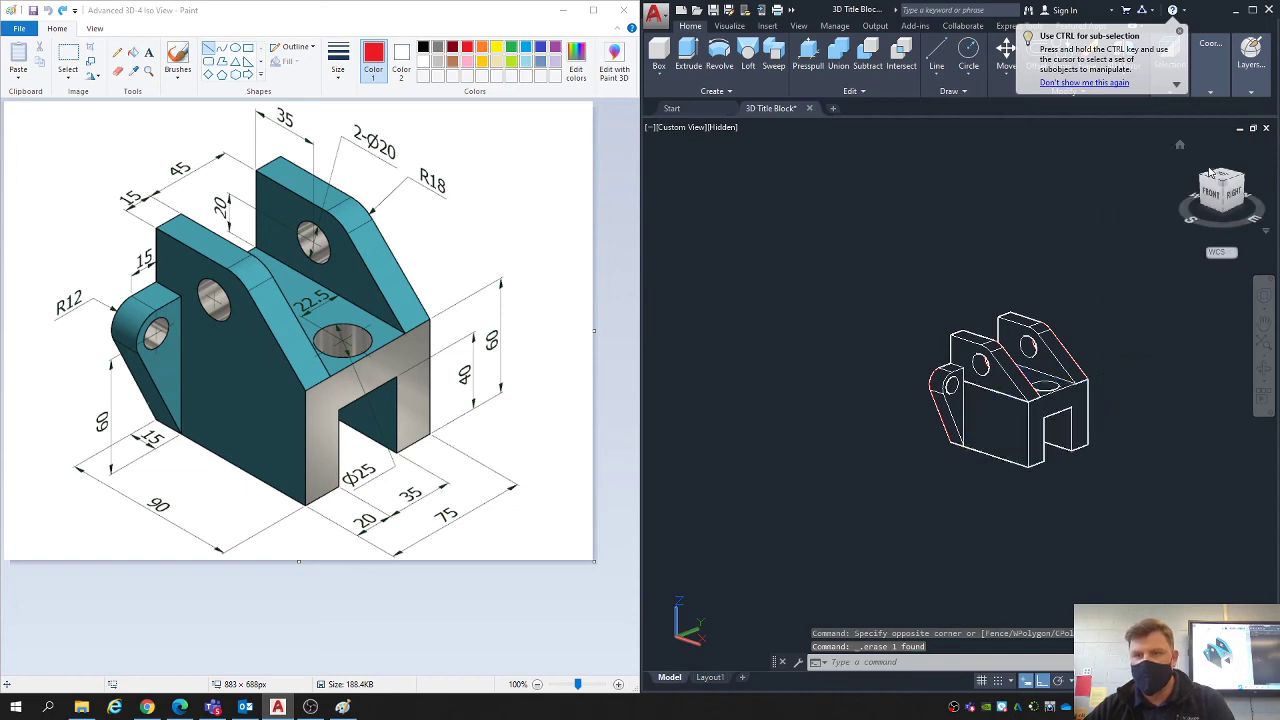
- Restore the SE Isometric view and union all the bracket's solids into one, checking that it selects as a single body
left_click(1219, 189)
left_click(838, 52)
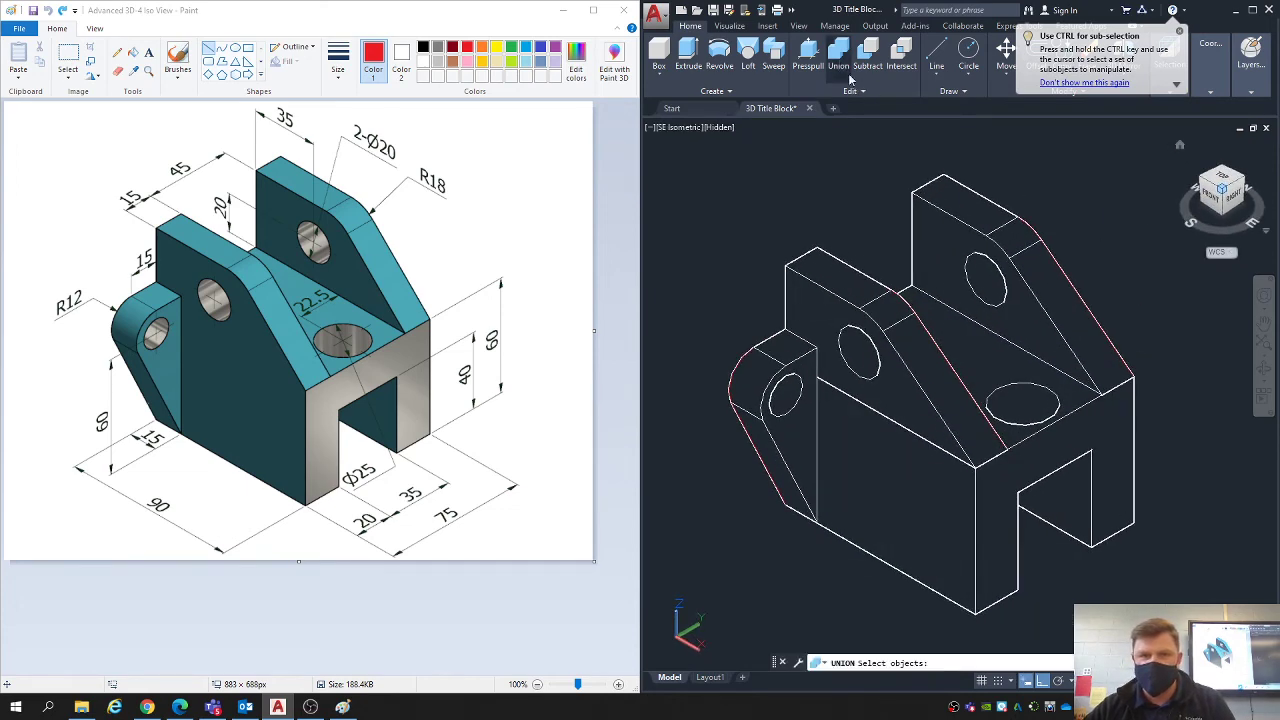
scroll(990, 290, "down", 3)
left_click(1060, 398)
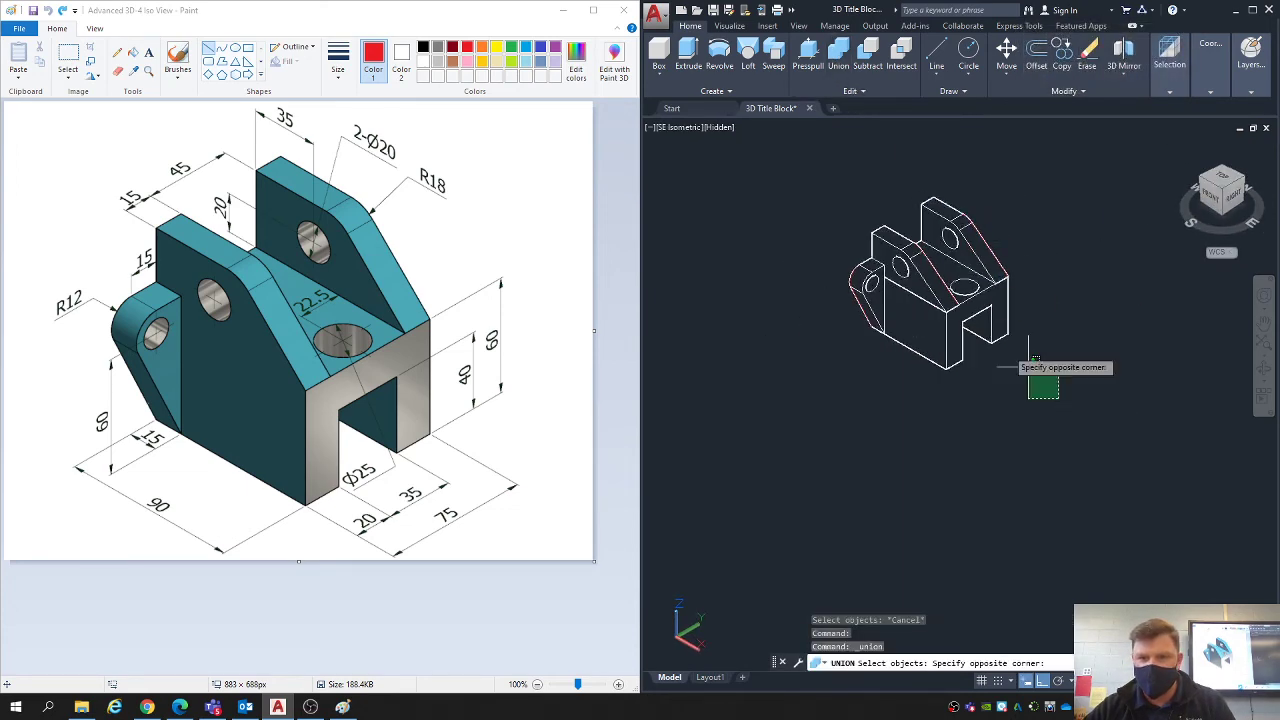
left_click(742, 160)
key("Return")
scroll(944, 268, "up", 3)
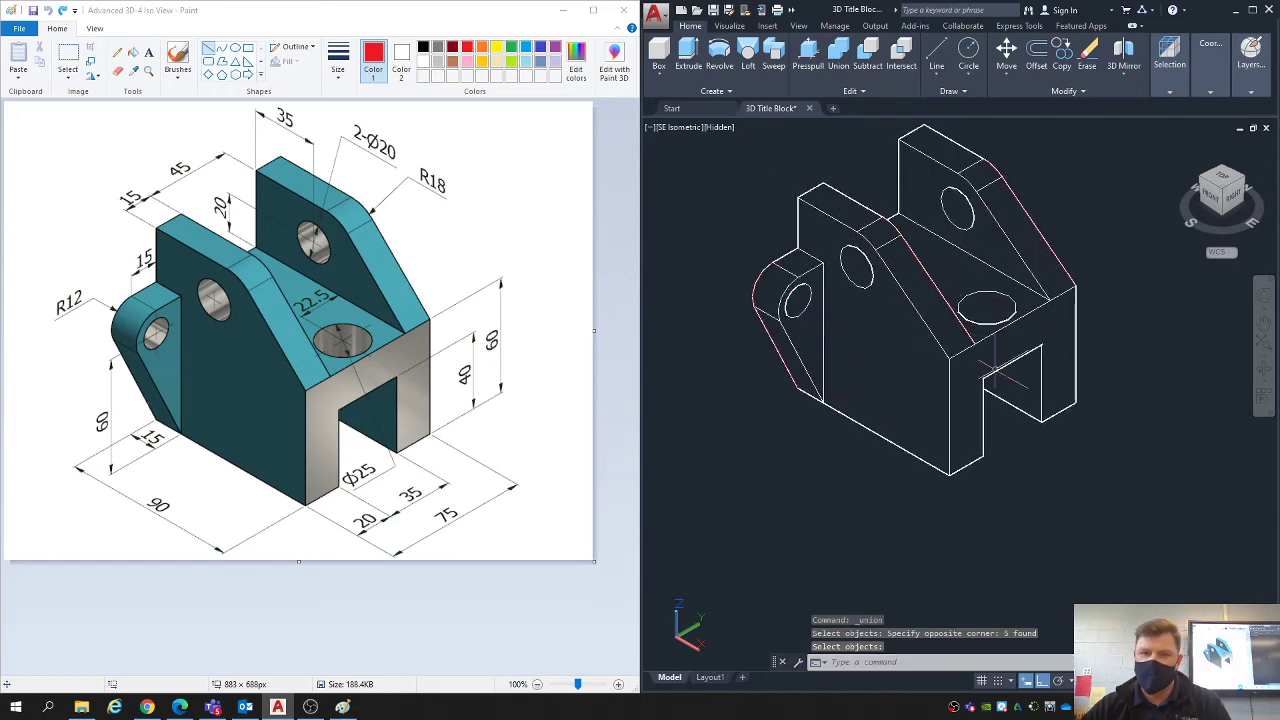
left_click(868, 360)
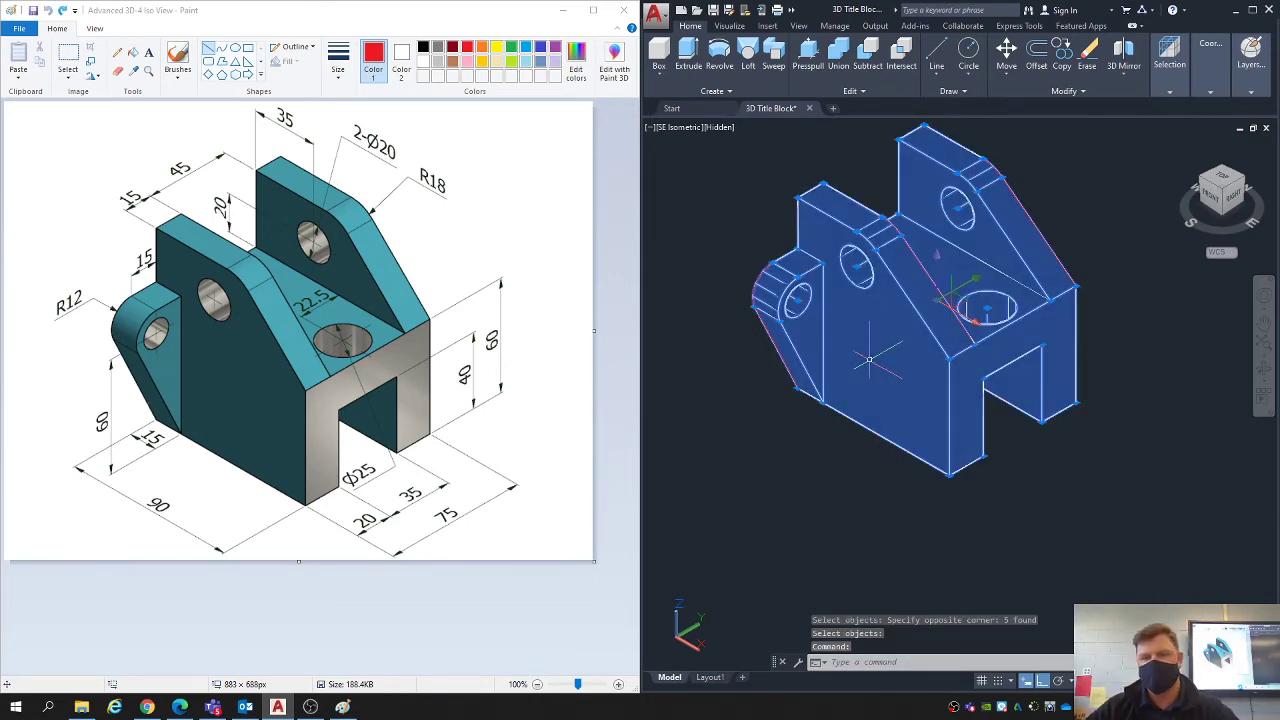
key("Escape")
key("Escape")
middle_click_drag(932, 244, 930, 305)
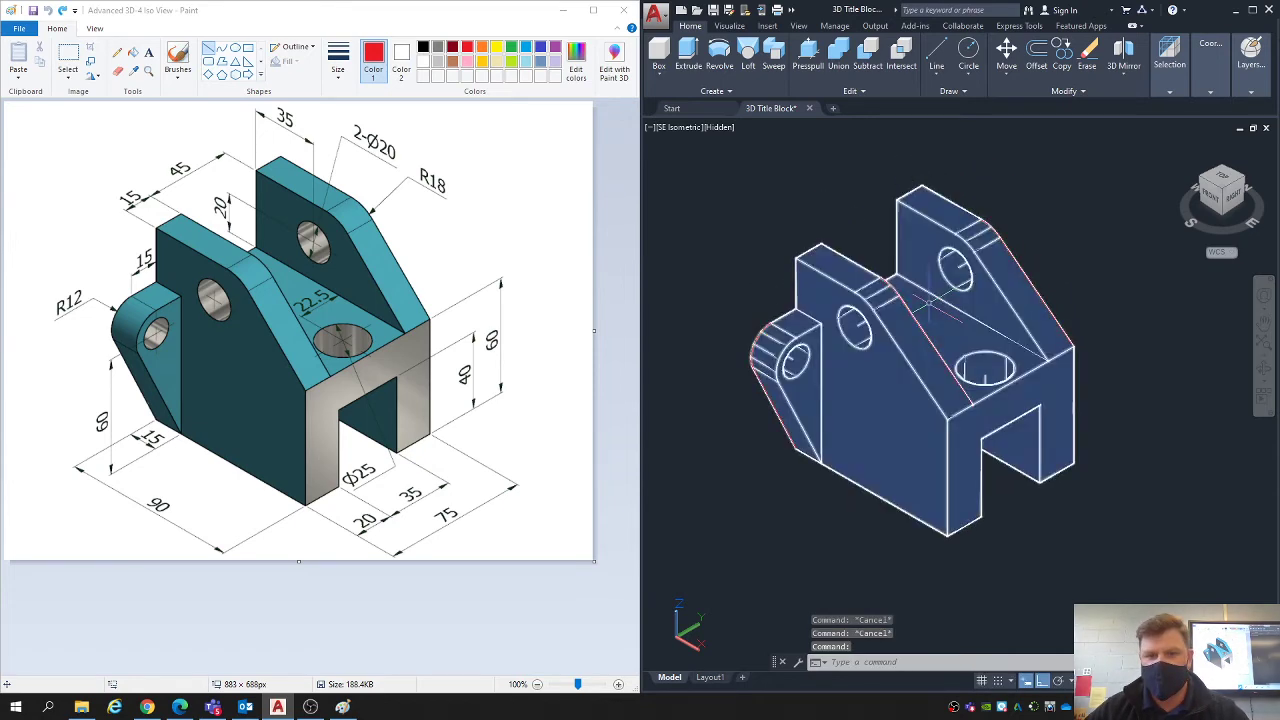
- Open Layout1, activate the top view viewport and bring the bracket into view at its centre
left_click(709, 677)
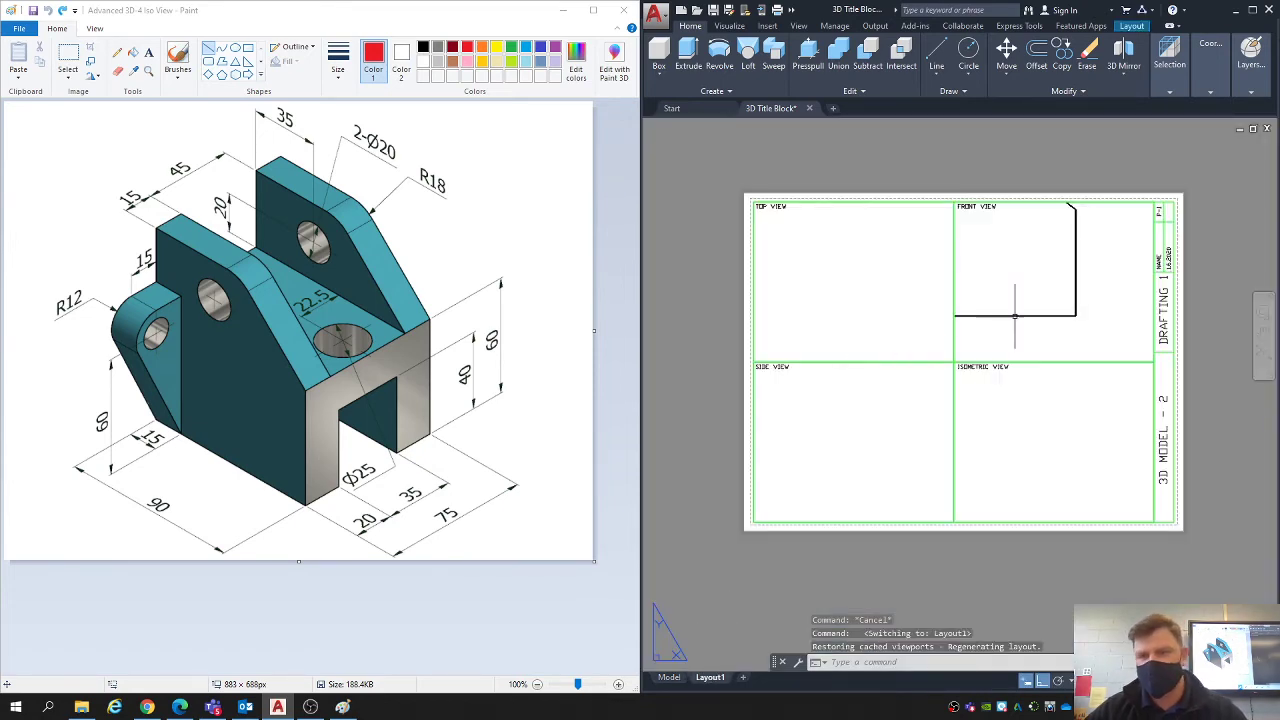
double_click(866, 279)
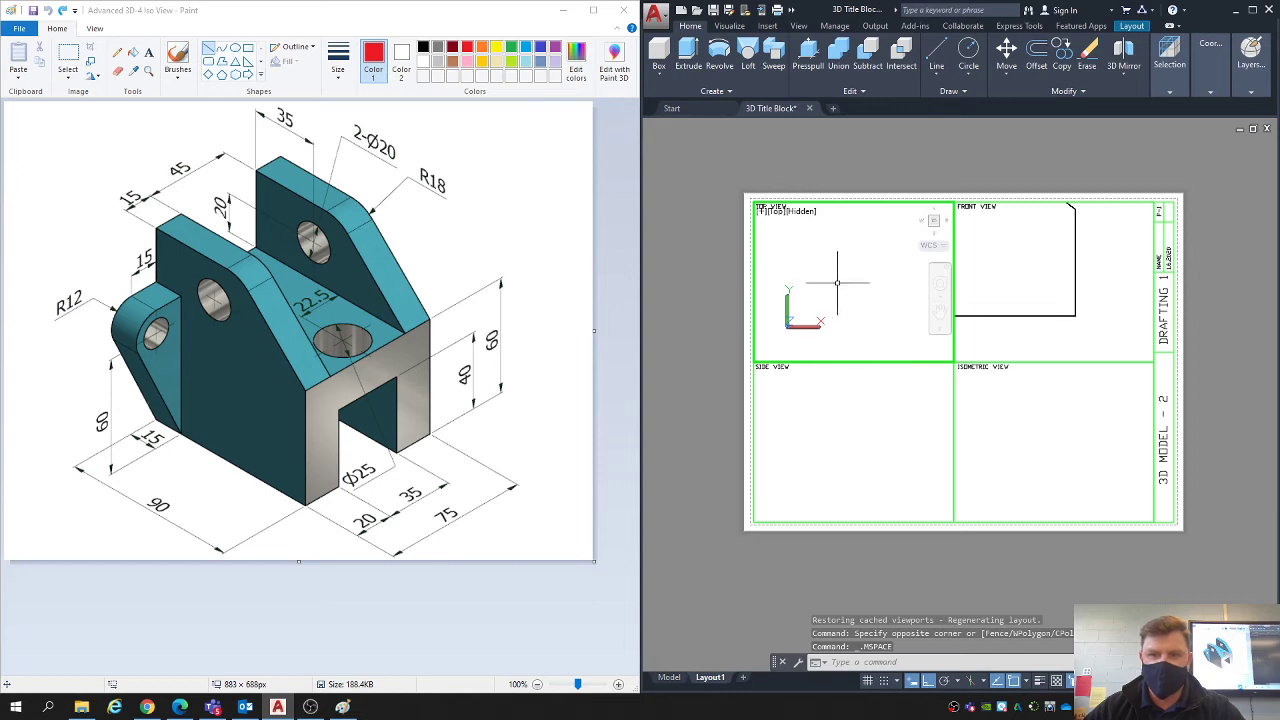
scroll(840, 285, "up", 5)
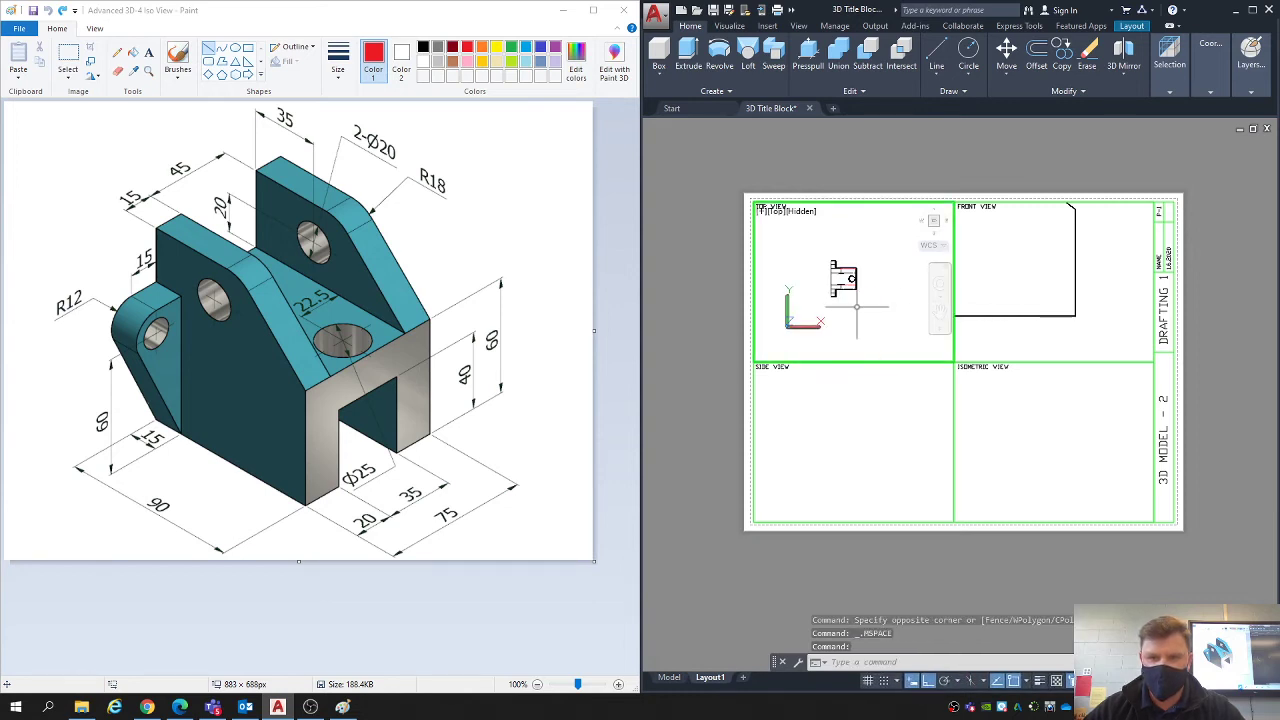
scroll(842, 280, "up", 3)
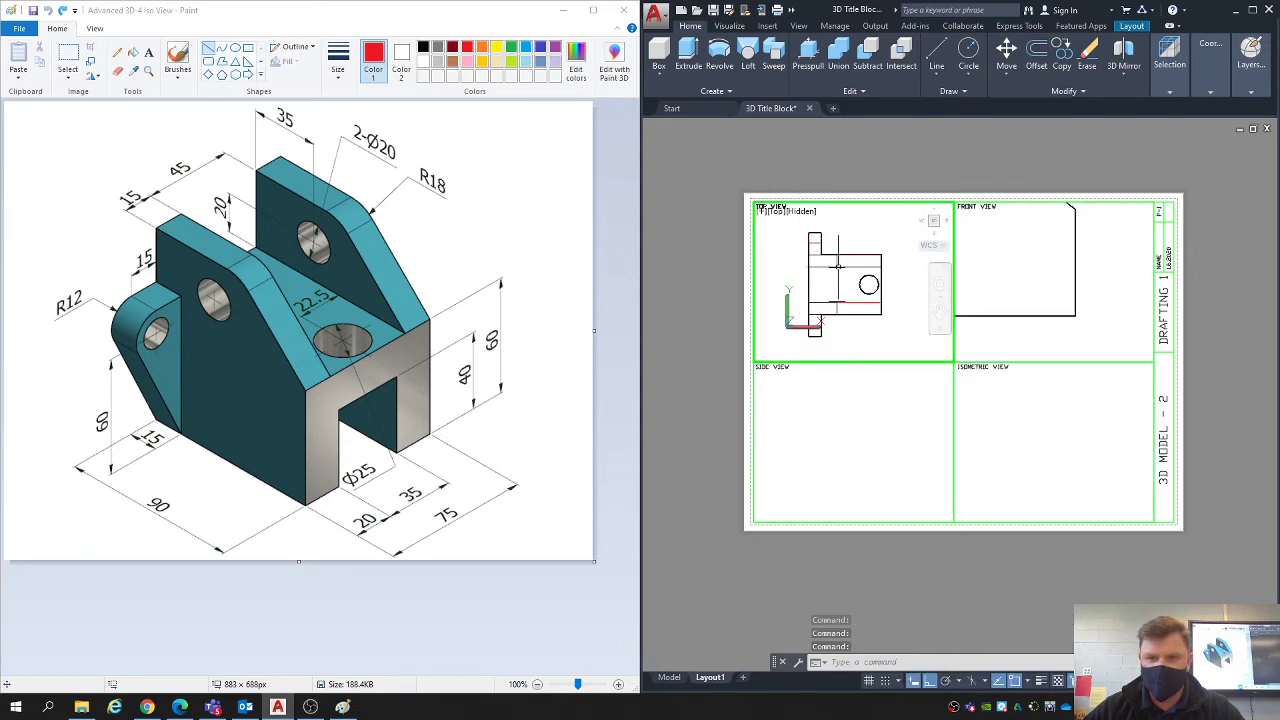
middle_click_drag(842, 280, 841, 274)
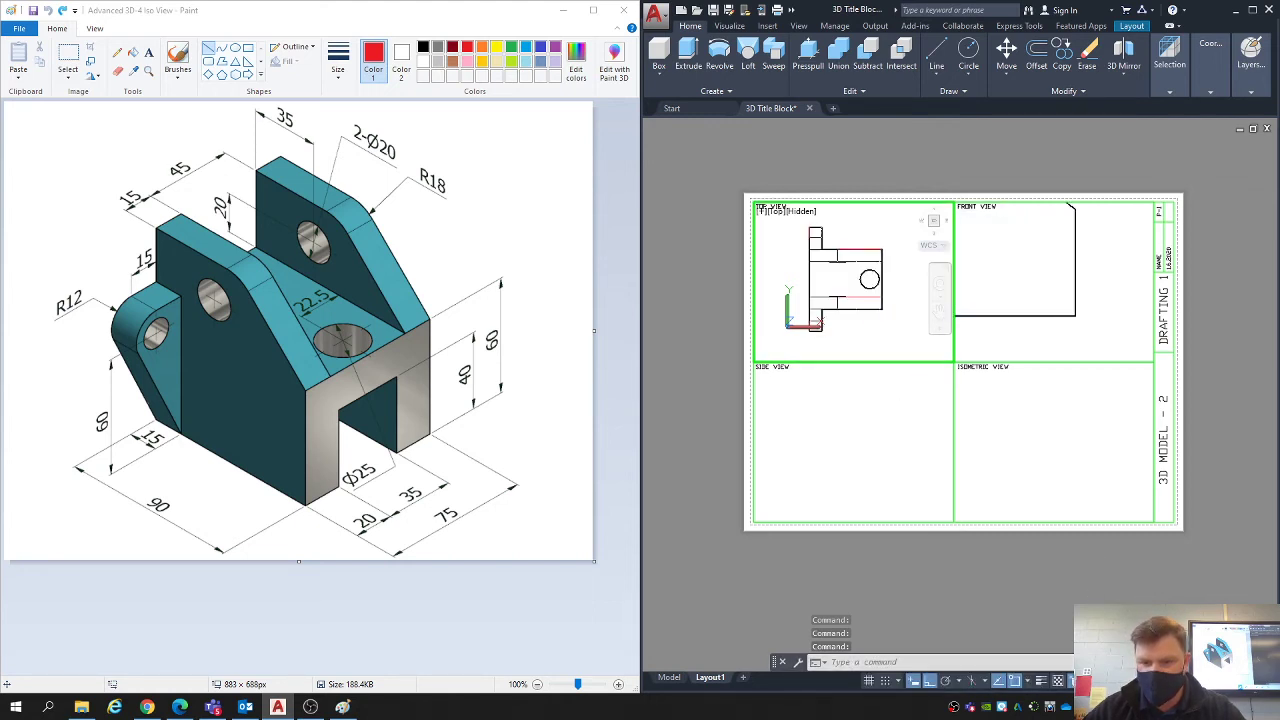
- Try the top view viewport at scales of 1/8" = 1'-0" and 3/16" = 1'-0"
left_click(1172, 681)
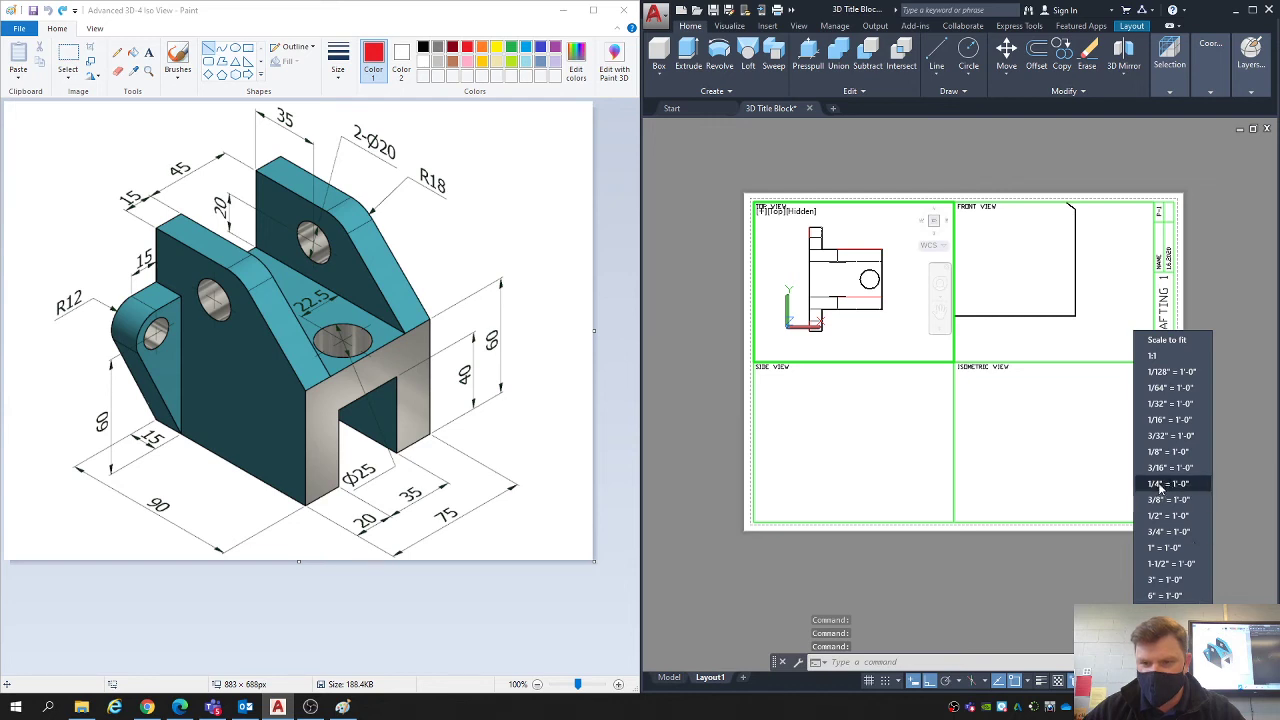
left_click(1163, 451)
left_click(1172, 681)
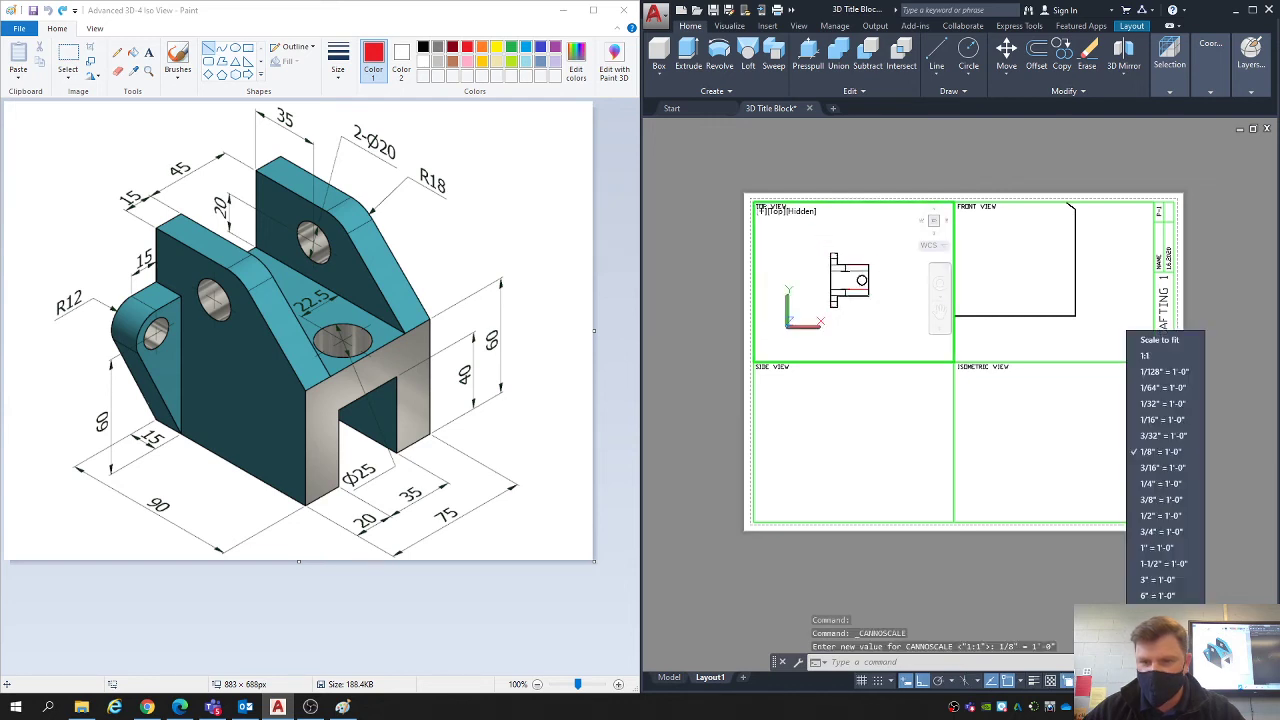
left_click(1163, 467)
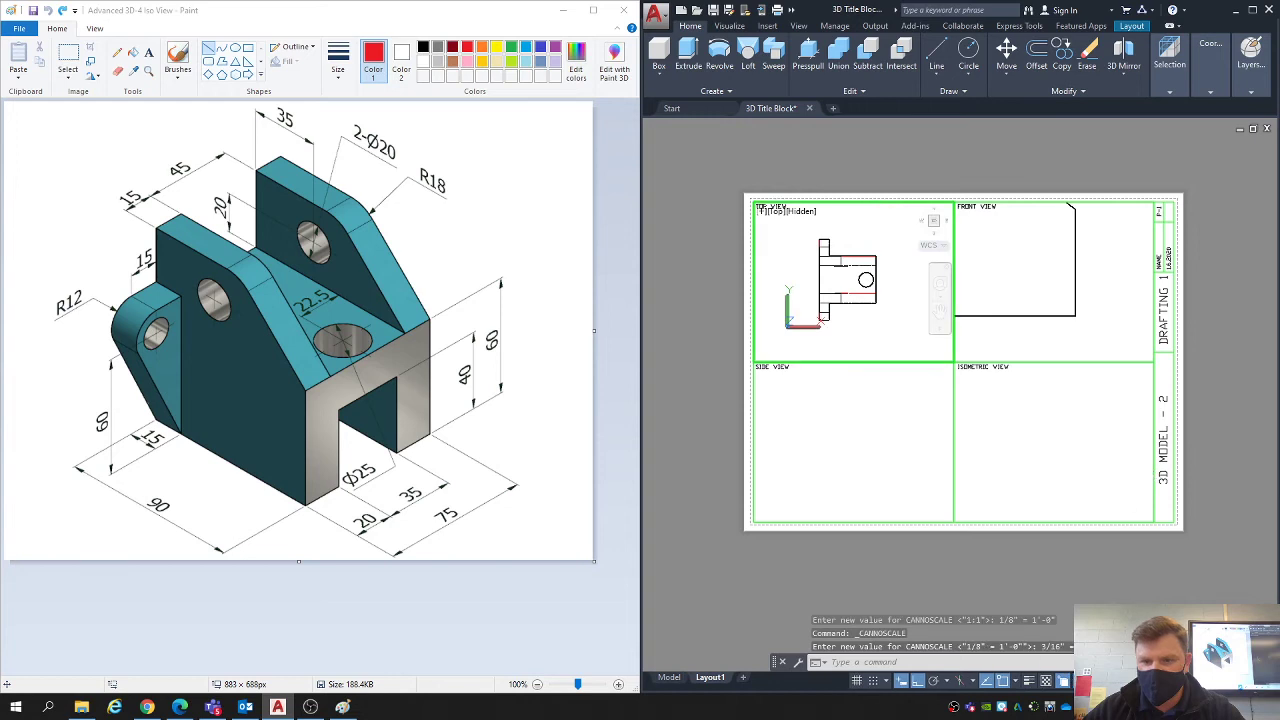
- Set the top view viewport's scale to 1/4" = 1'-0" and return to paper space
left_click(1172, 681)
left_click(1158, 484)
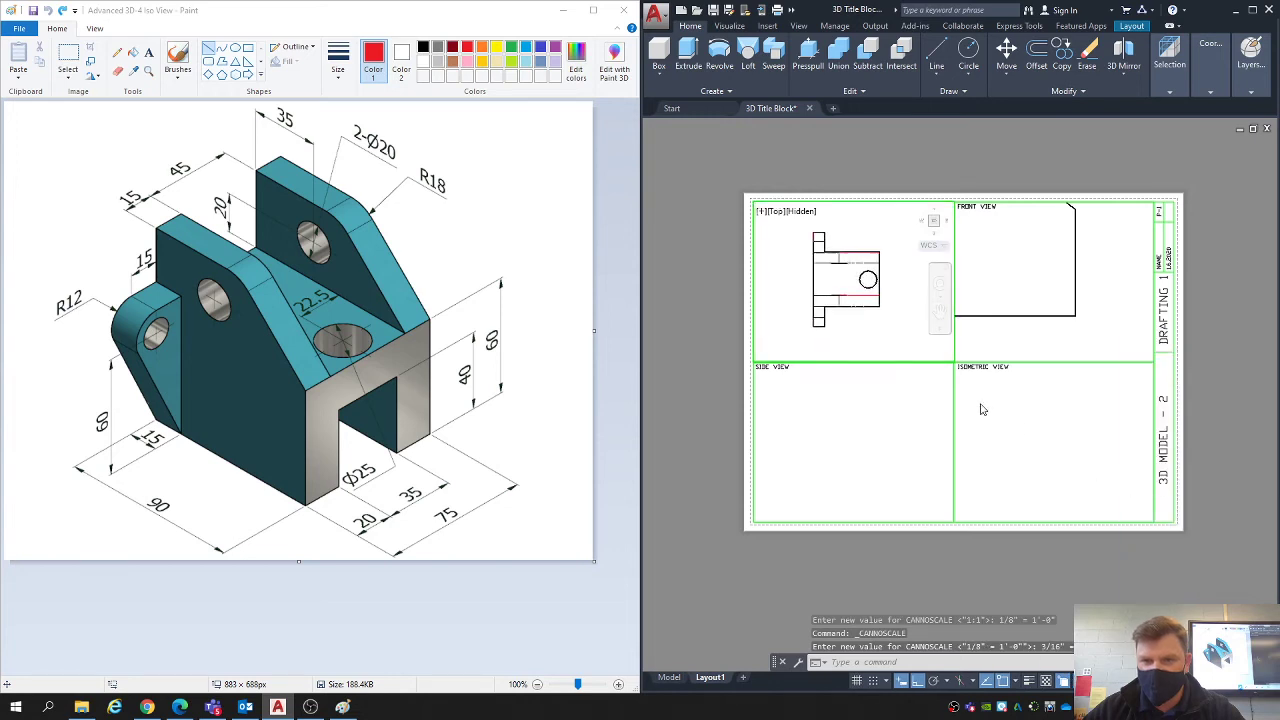
double_click(810, 171)
- Bring the bracket into the side view viewport, centre it at a scale of 1/4" = 1'-0" and return to paper space
double_click(860, 436)
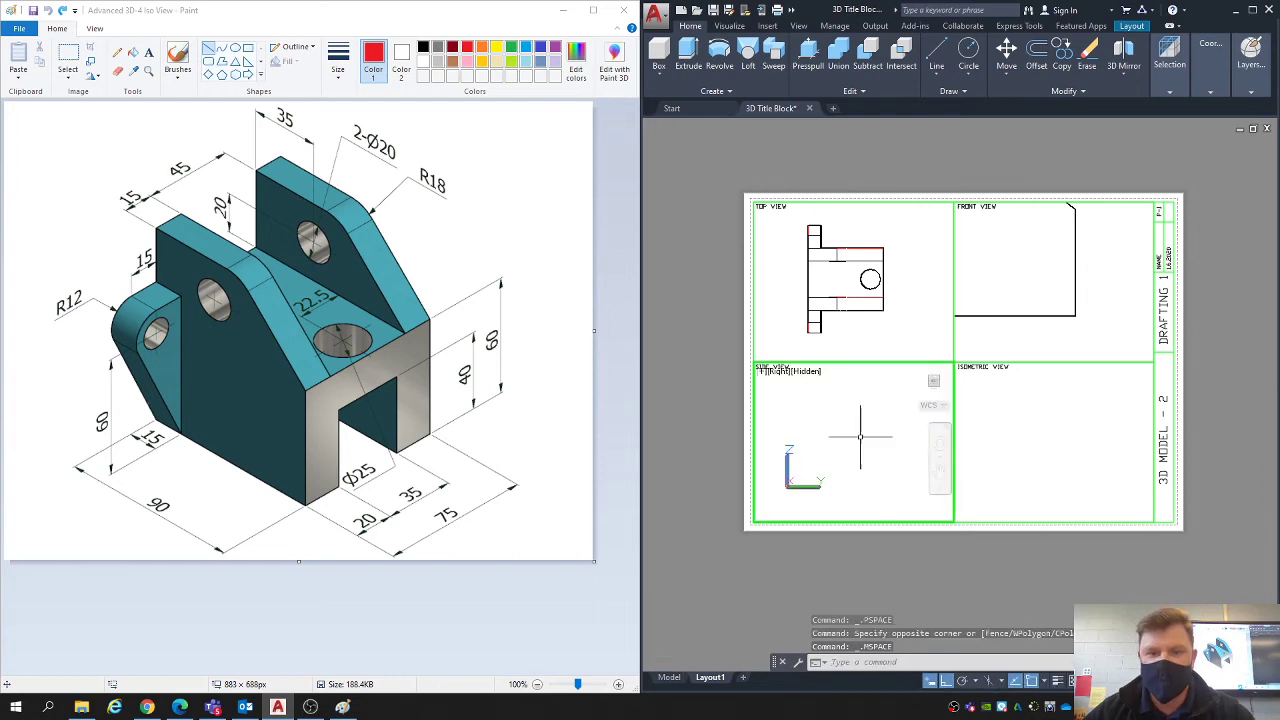
scroll(848, 445, "down", 10)
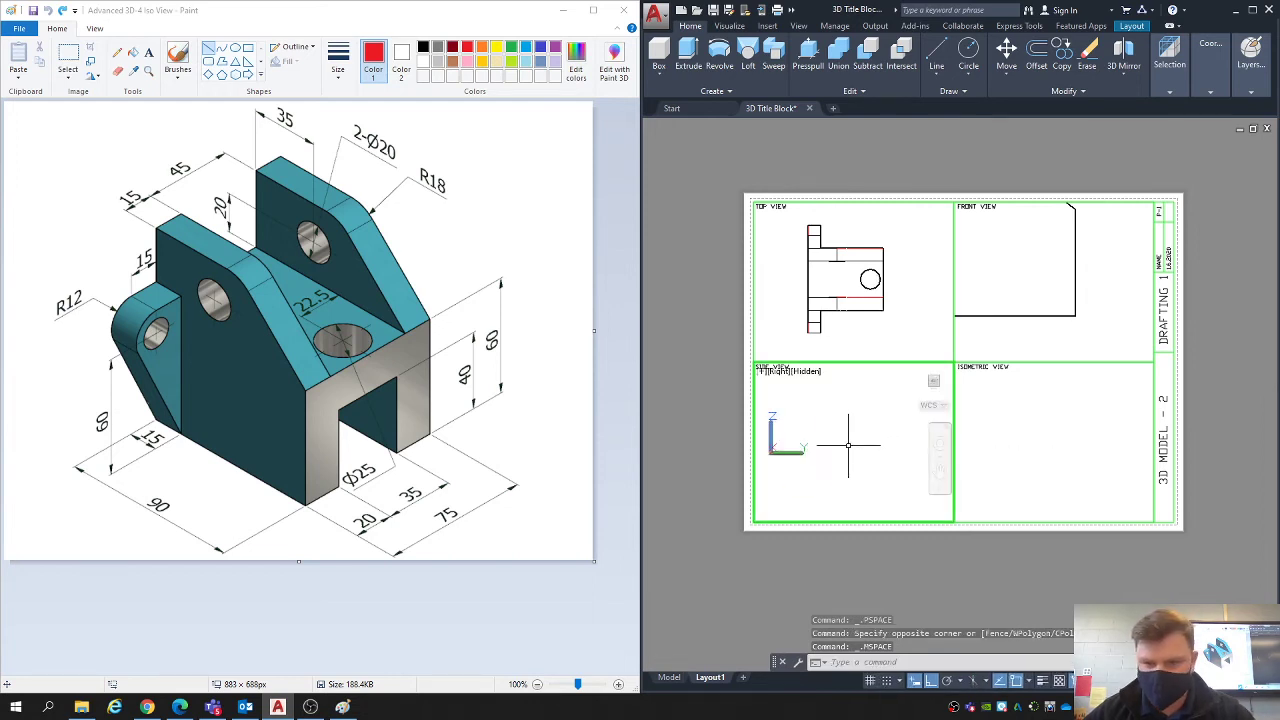
scroll(880, 443, "up", 6)
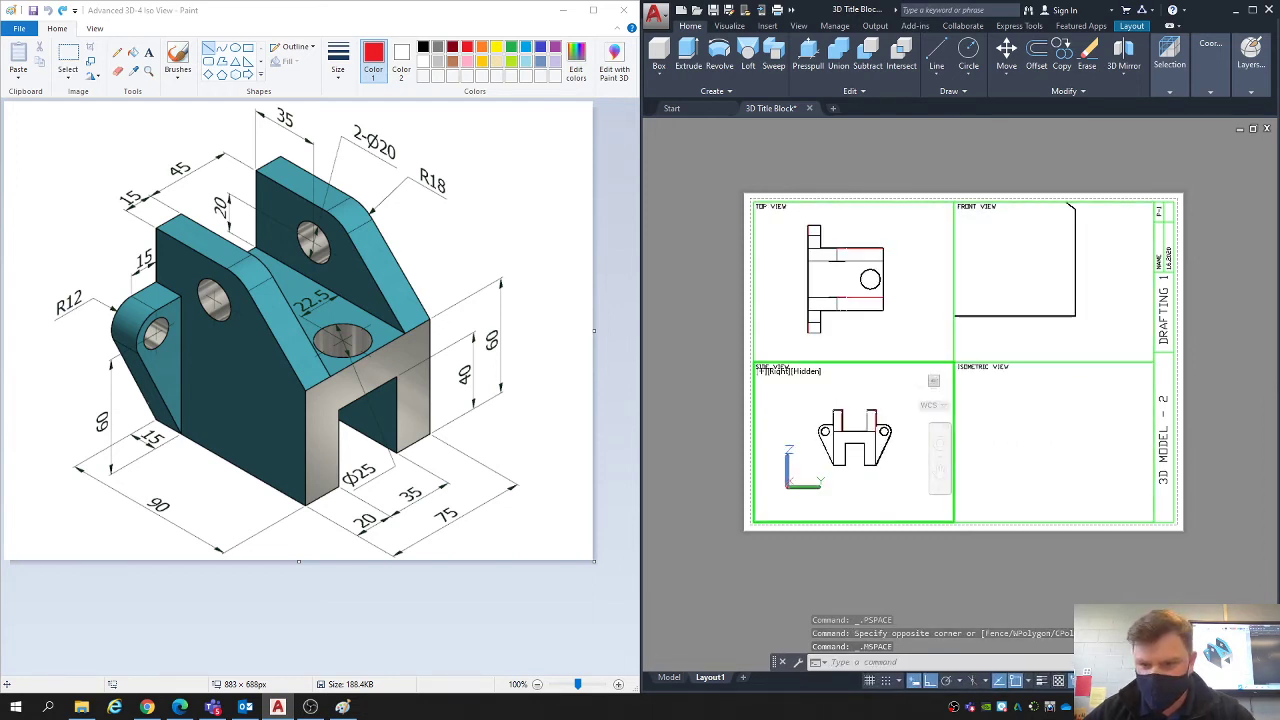
left_click(1156, 681)
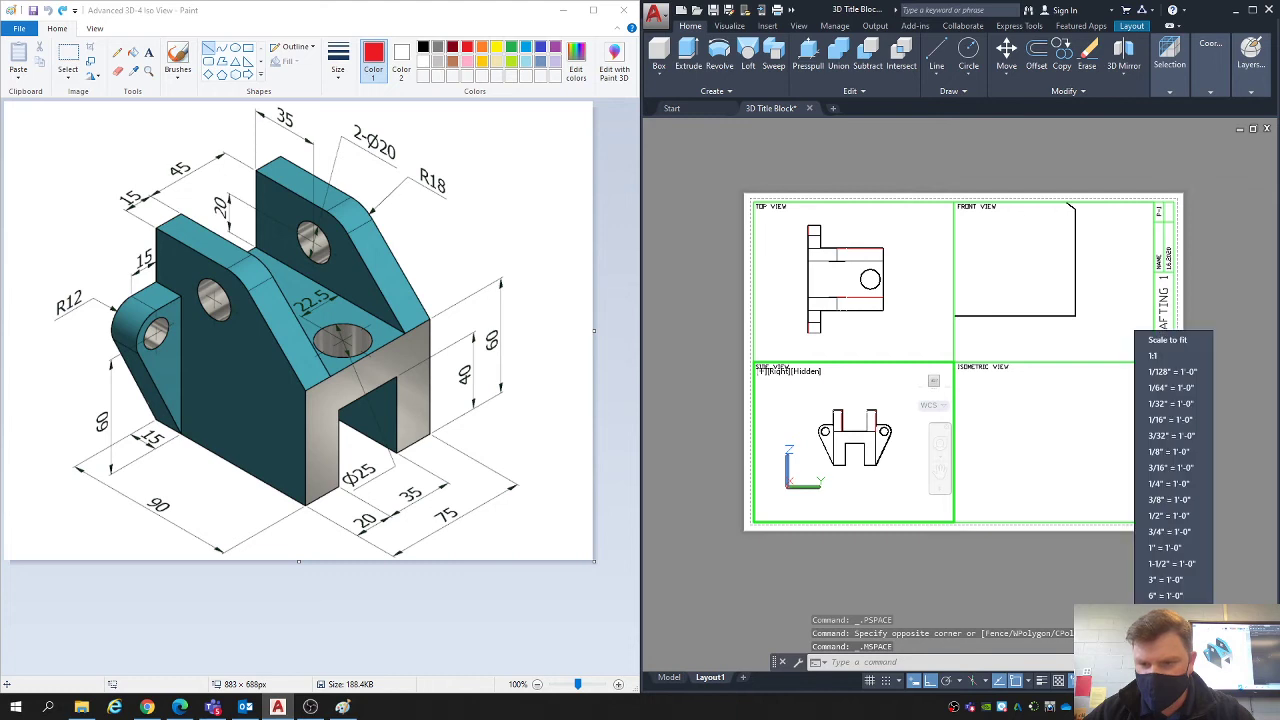
left_click(1146, 485)
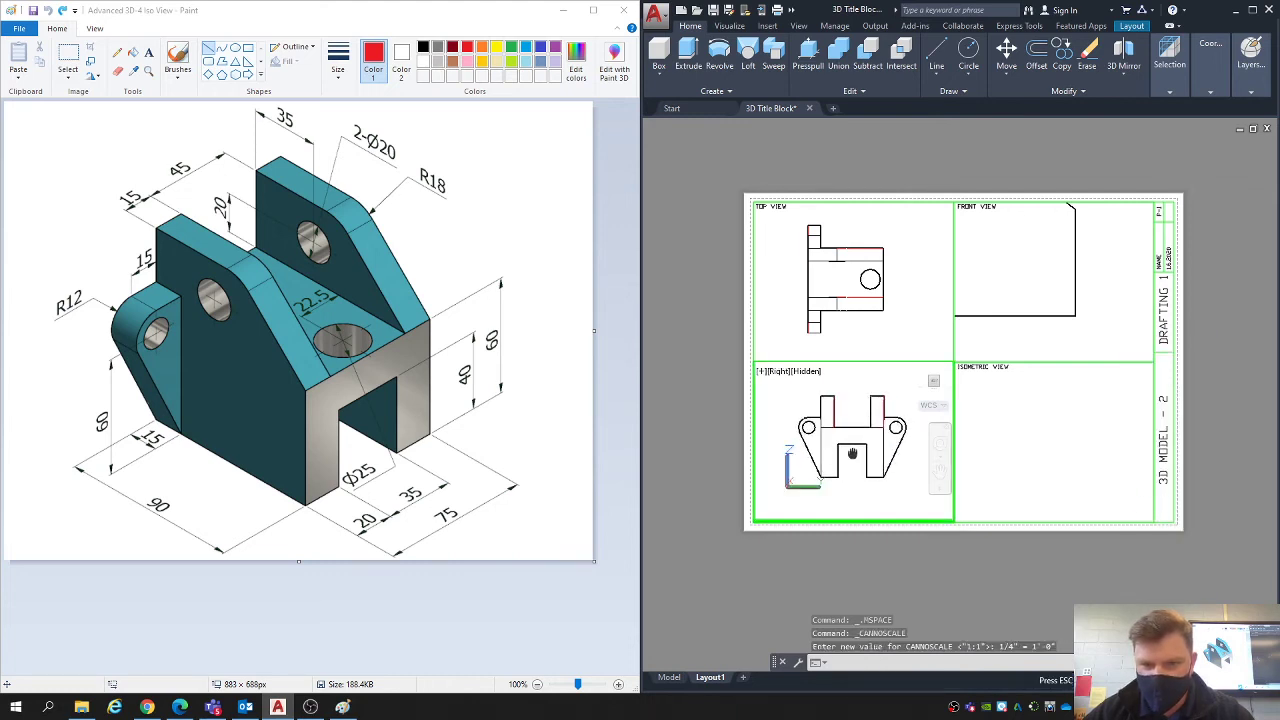
double_click(874, 581)
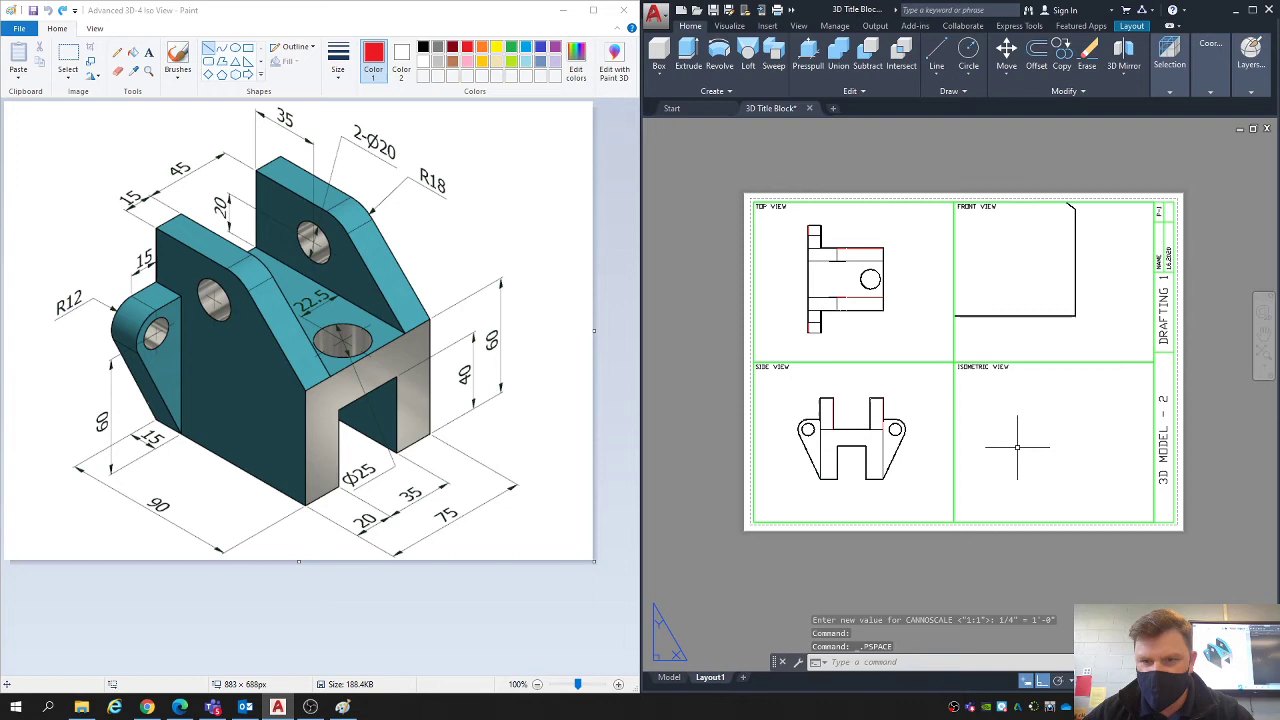
- Centre the bracket in the front view viewport at a scale of 1/4" = 1'-0" and return to paper space
double_click(1015, 291)
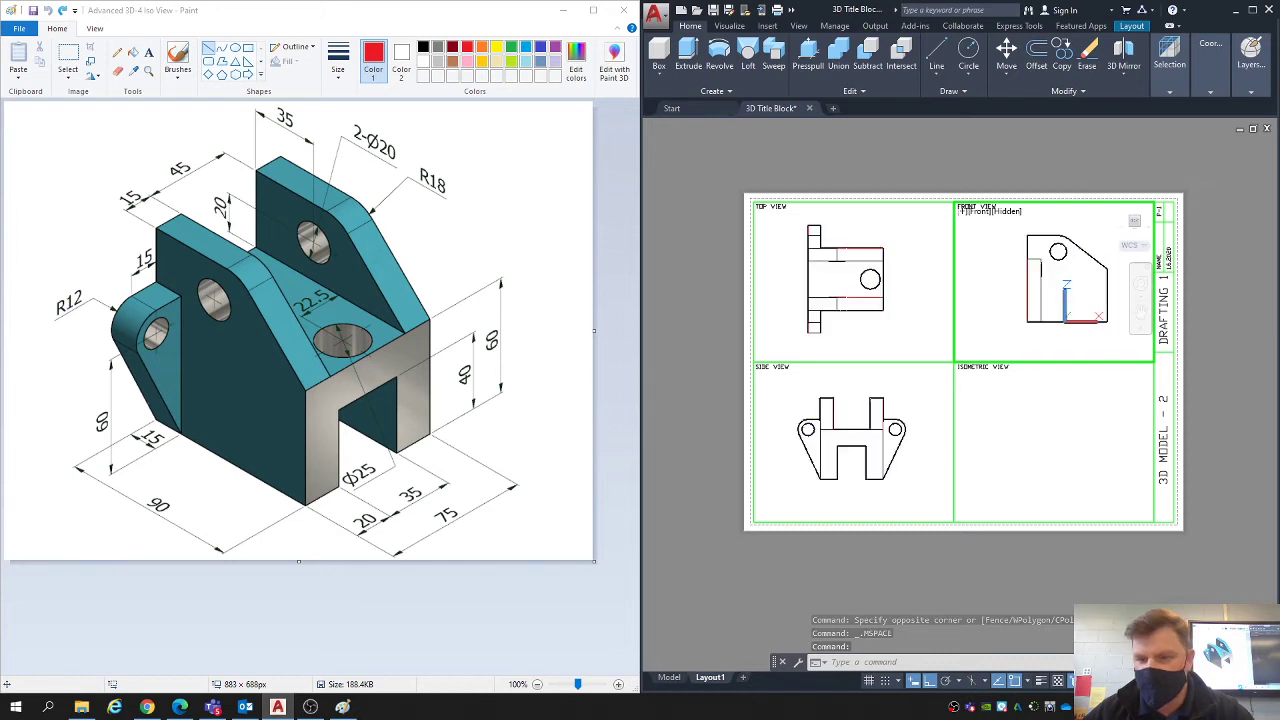
left_click(1171, 681)
left_click(1170, 483)
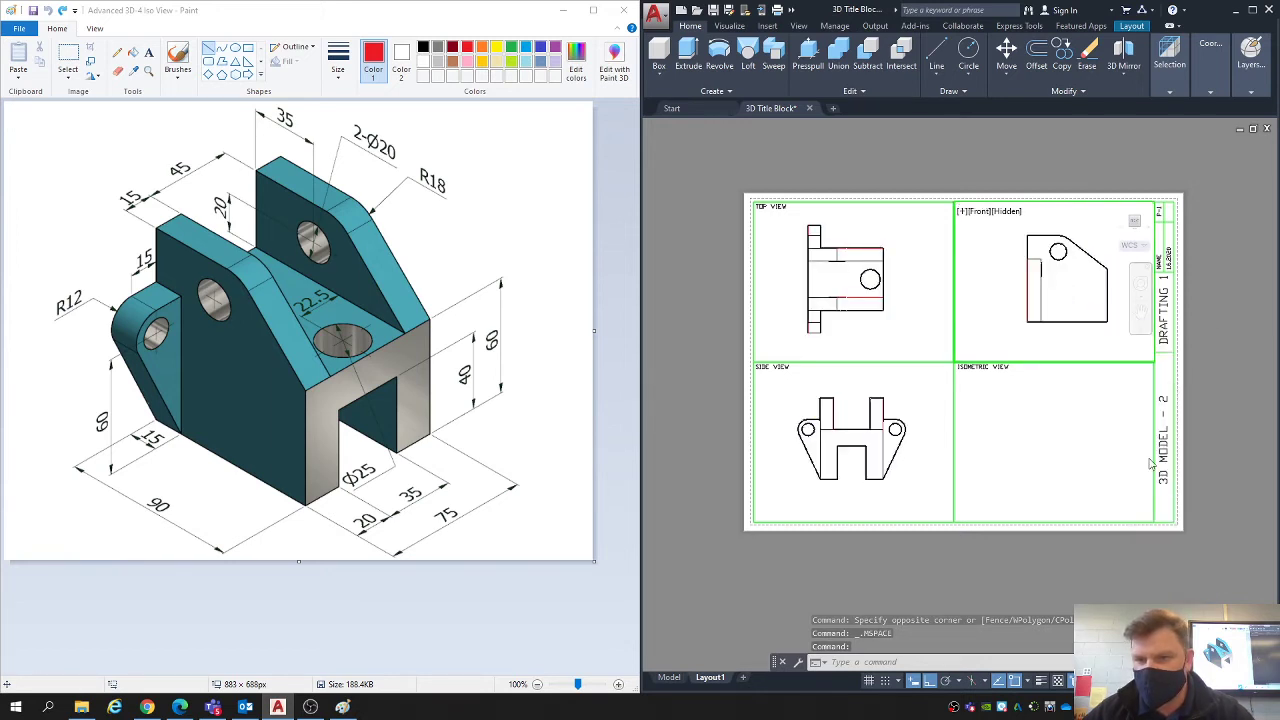
middle_click_drag(1076, 315, 1065, 317)
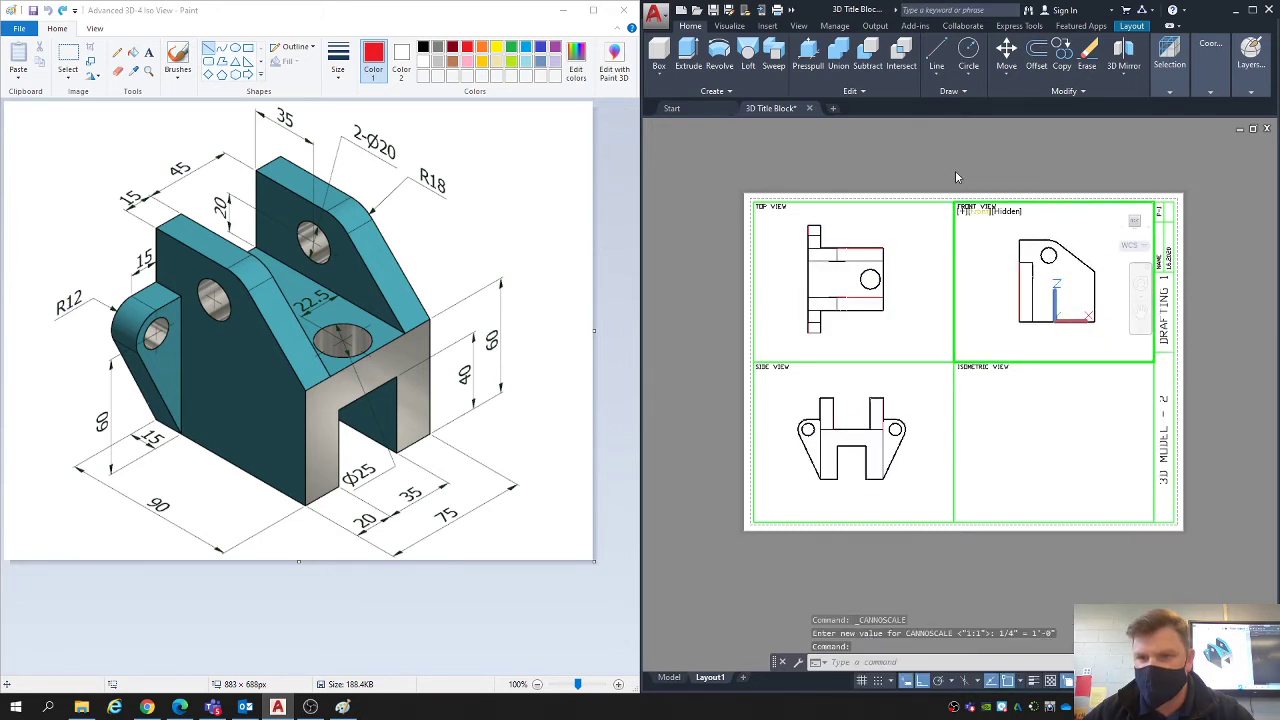
double_click(994, 166)
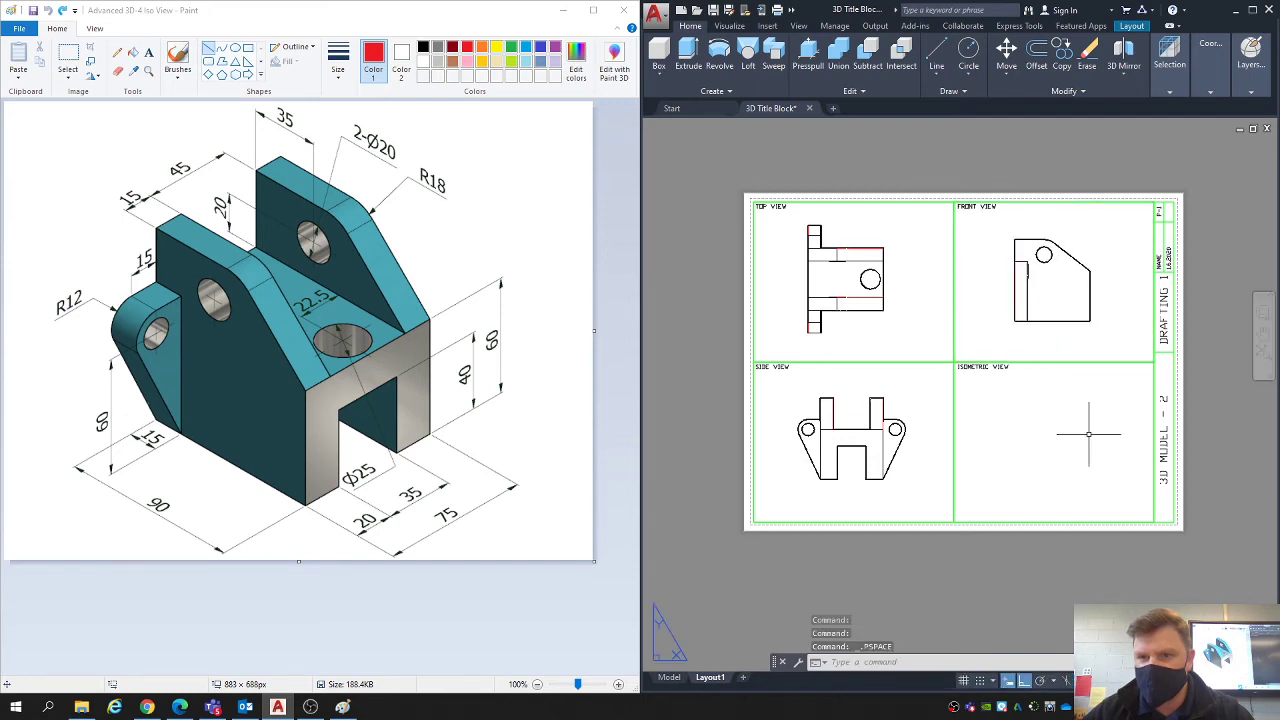
- Bring the bracket into the isometric view viewport, centre it at a scale of 1/4" = 1'-0" and return to paper space
double_click(1040, 458)
scroll(1040, 458, "down", 5)
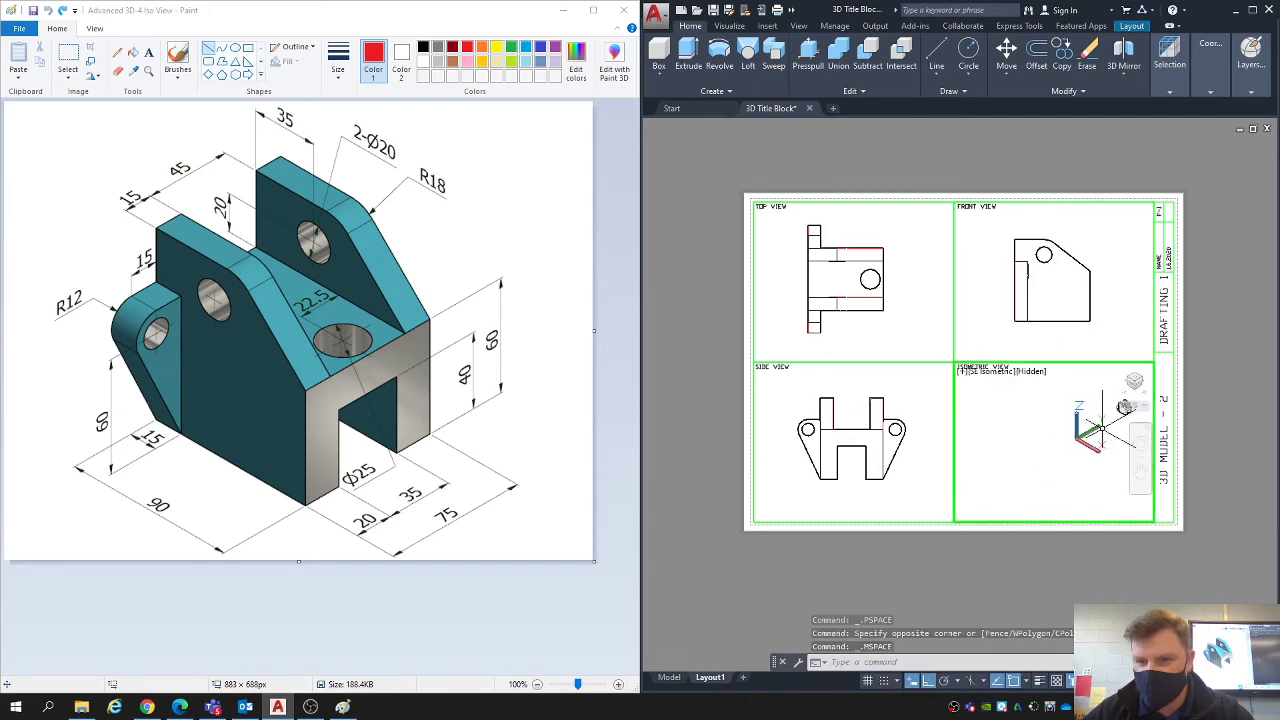
scroll(1055, 425, "up", 5)
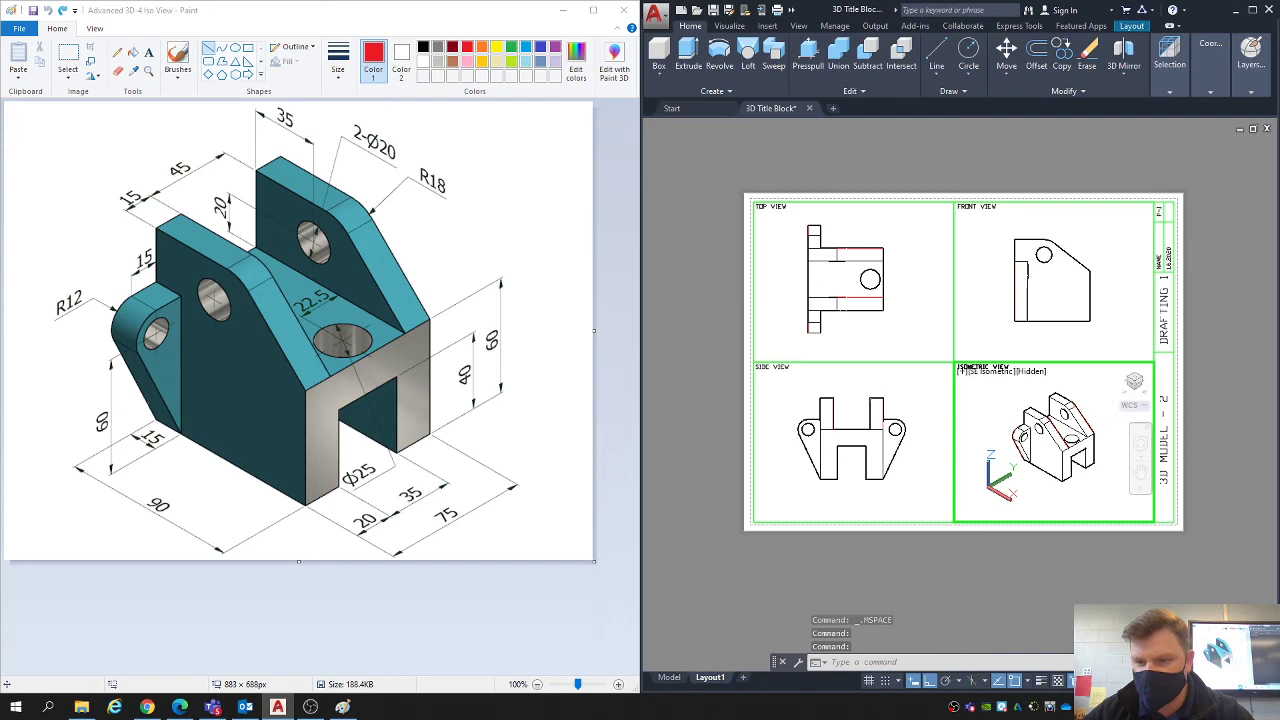
left_click(1178, 681)
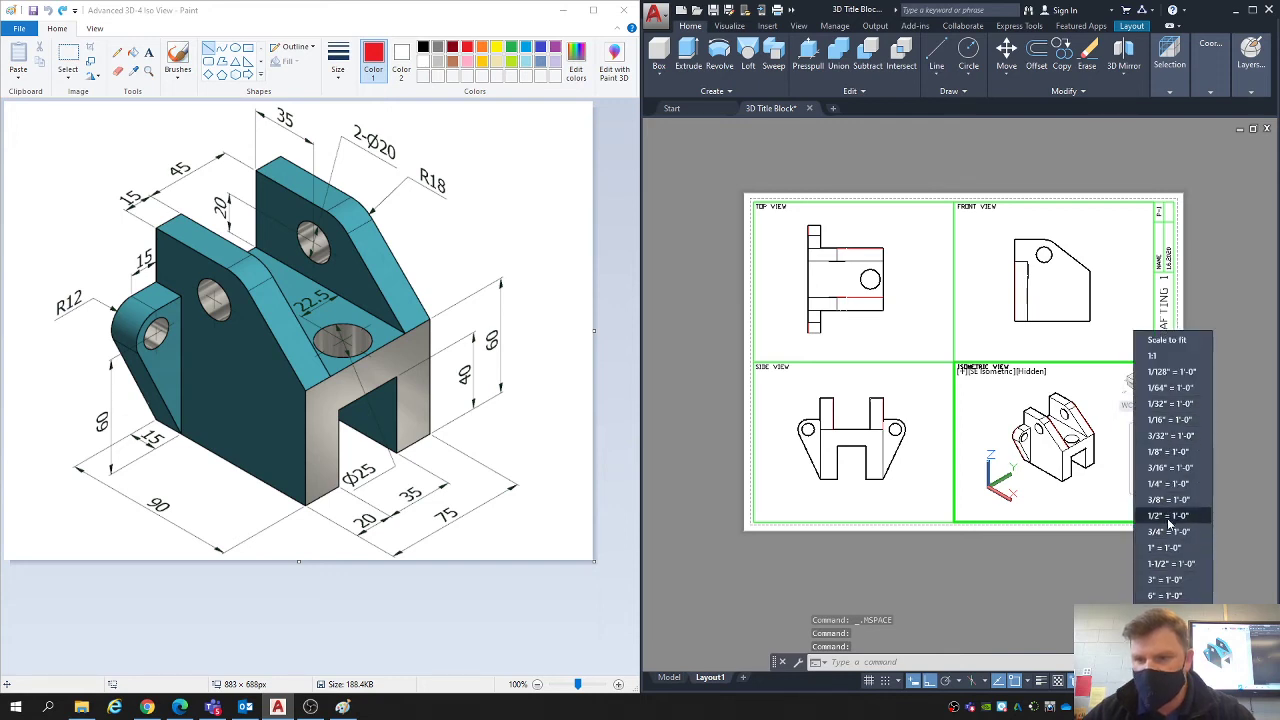
left_click(1168, 483)
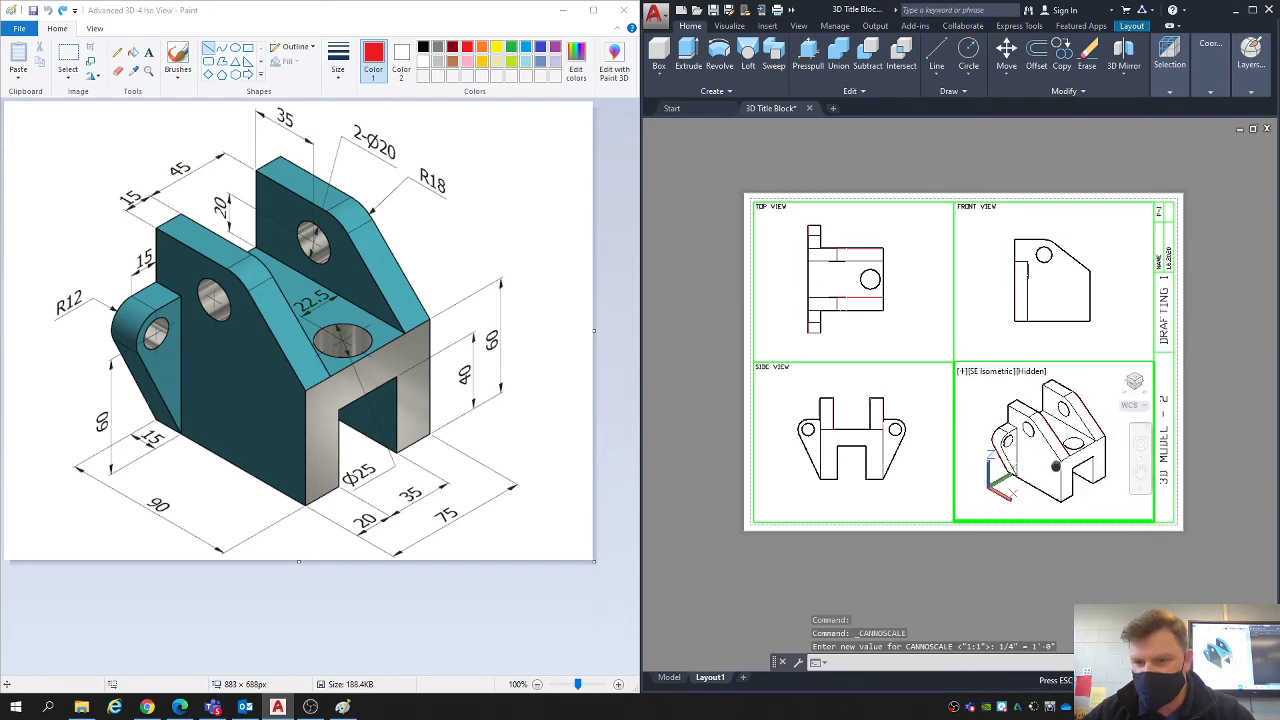
double_click(1062, 562)
- Change the drawing title in the title block to "ADVANCED 3D-4"
scroll(1200, 440, "up", 4)
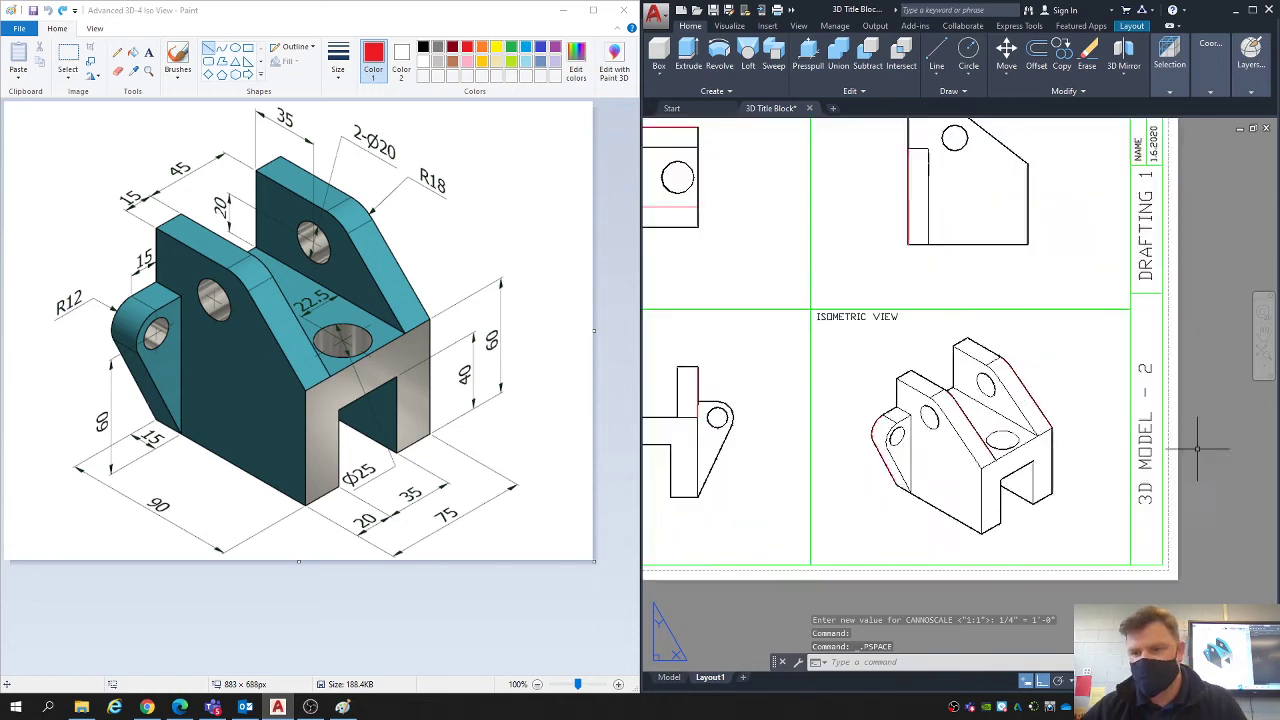
double_click(1123, 407)
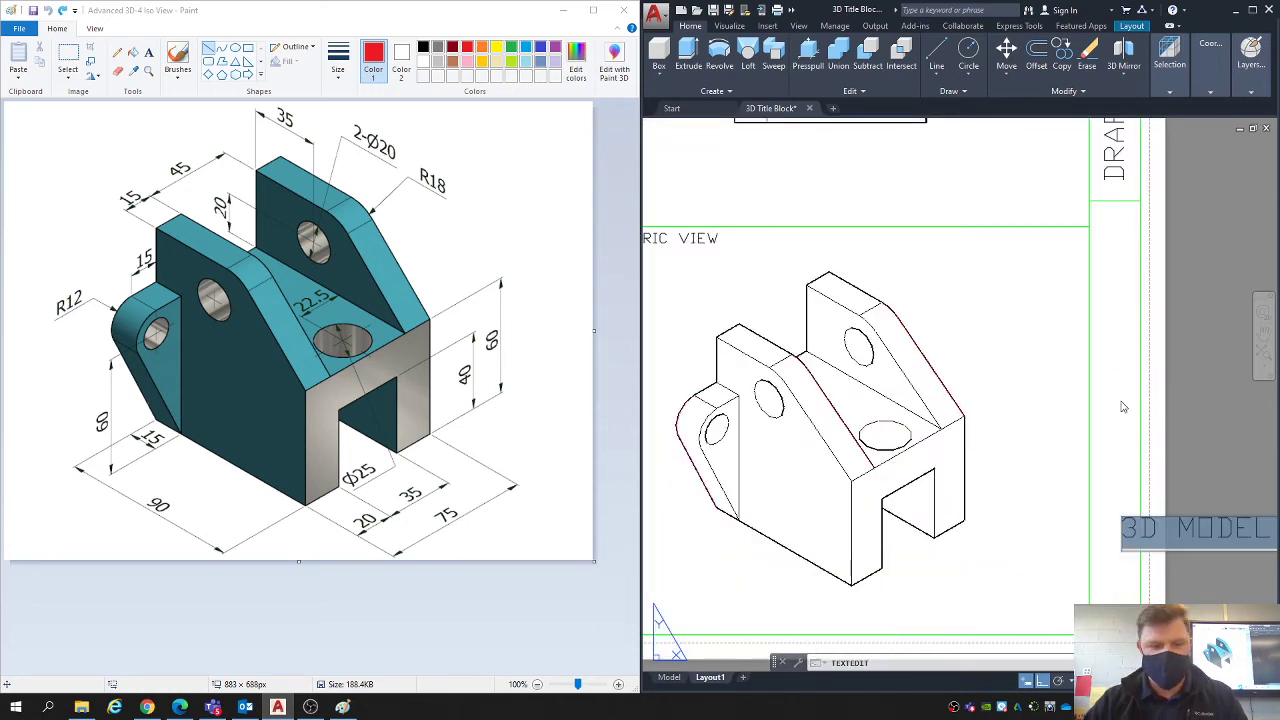
type("ADVANCED 3")
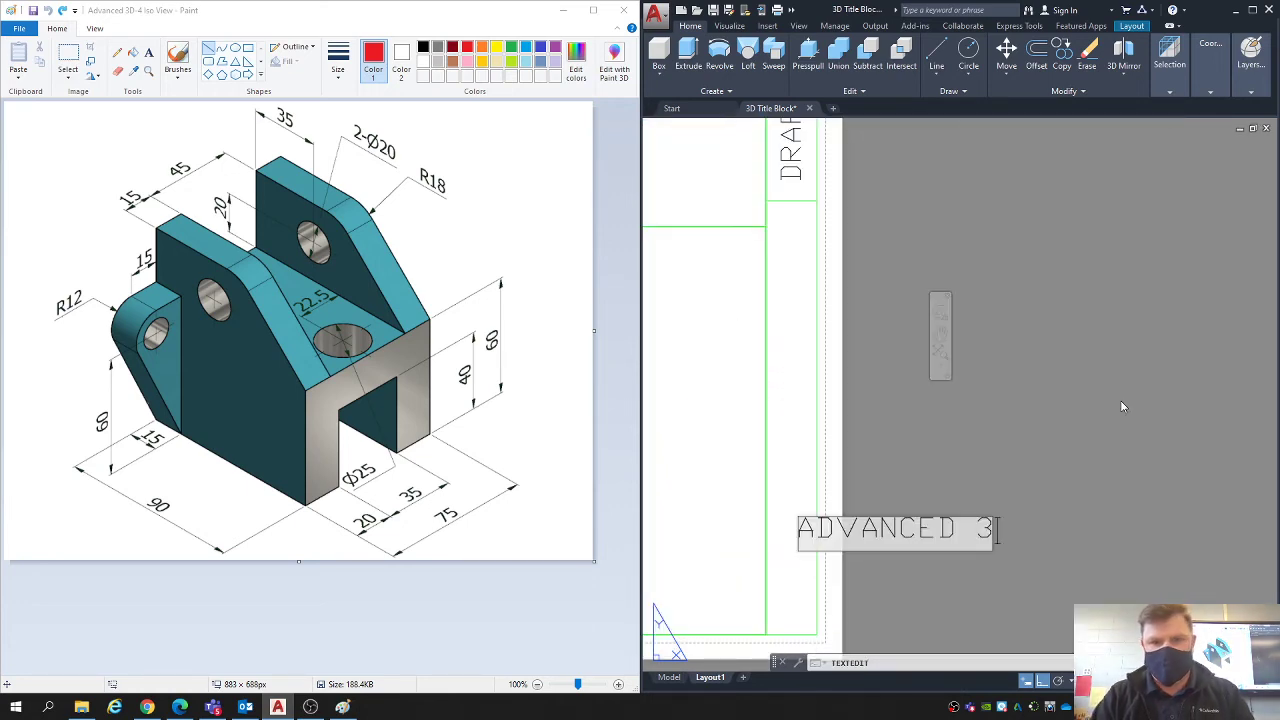
type("D 4")
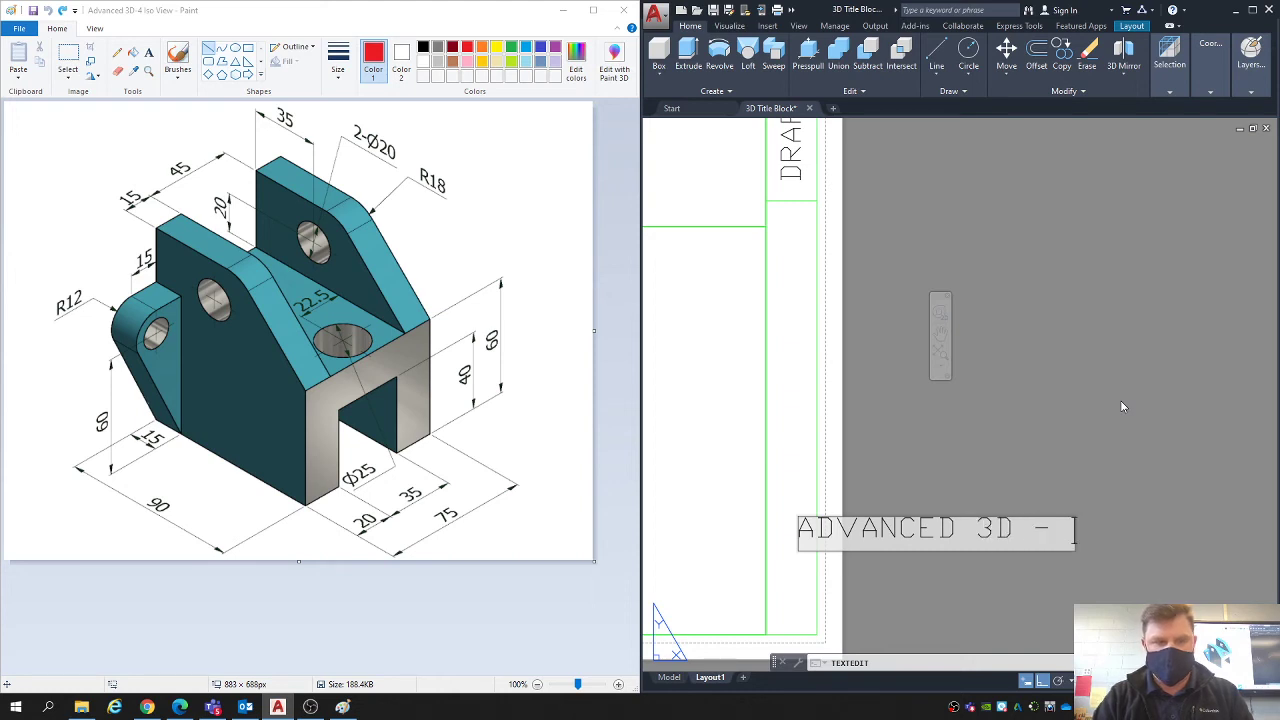
key("BackSpace")
key("BackSpace")
type("-4")
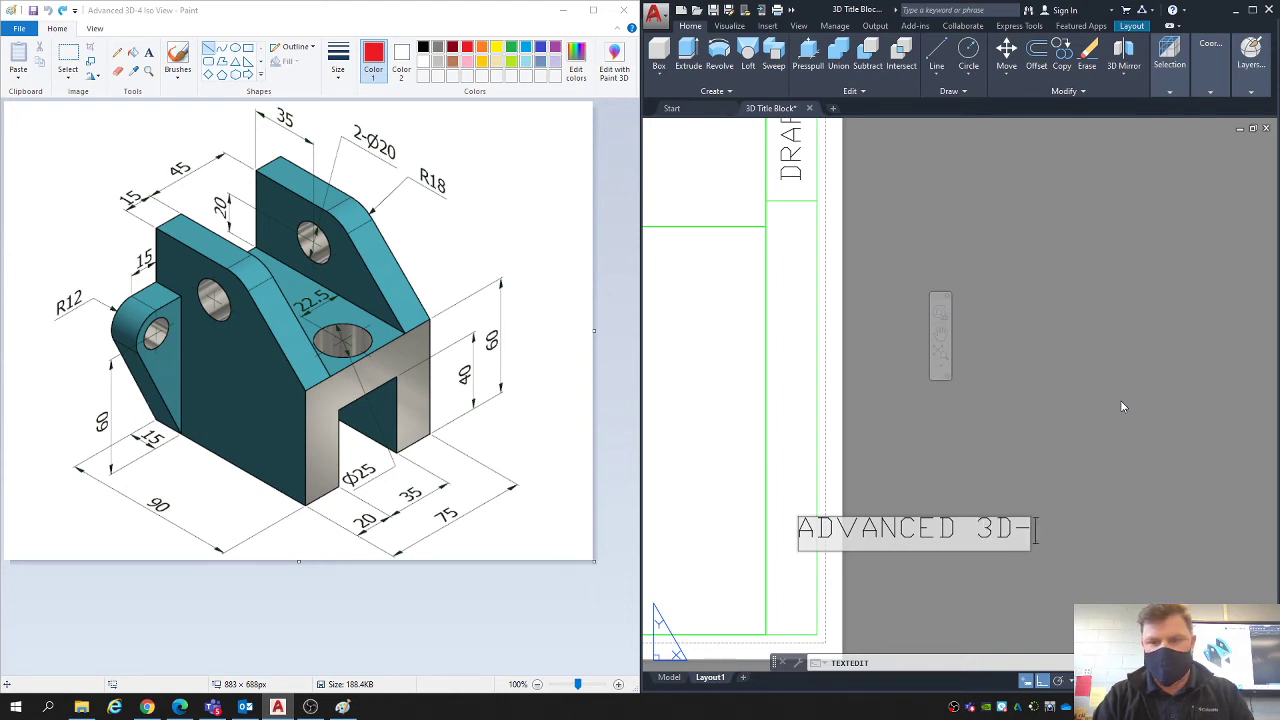
key("Return")
scroll(1051, 378, "down", 3)
key("Escape")
key("Escape")
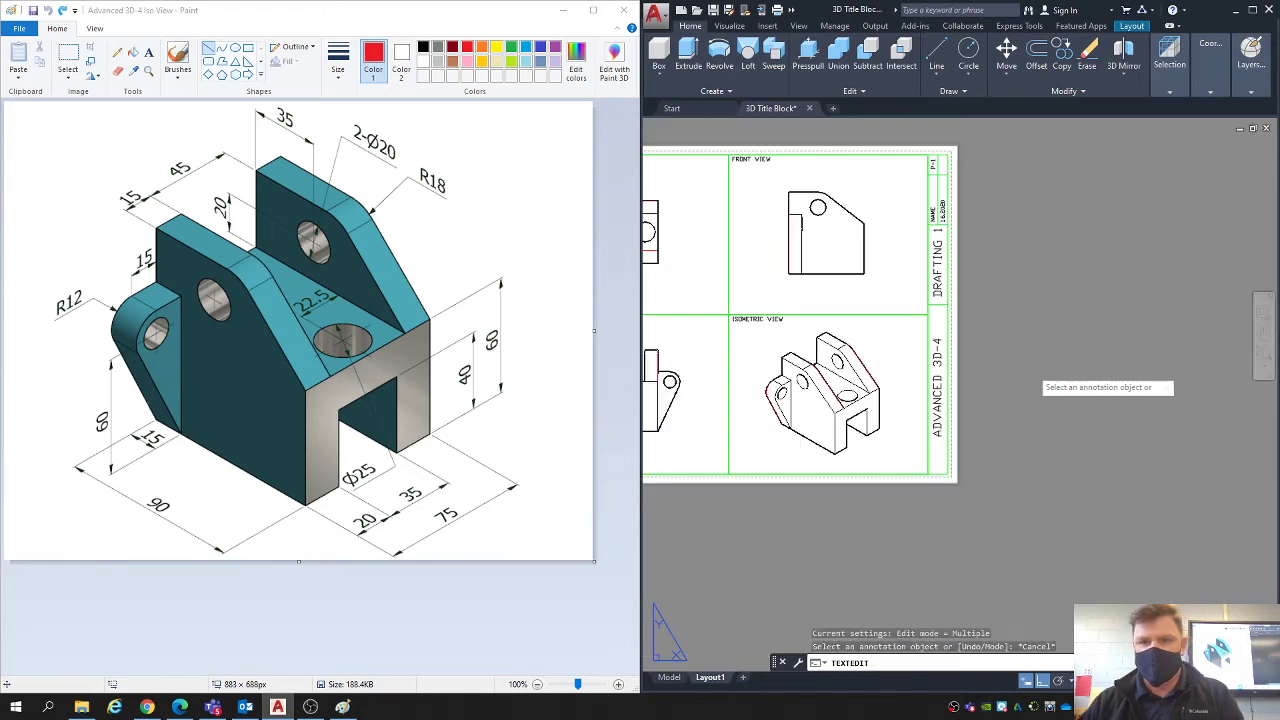
- Change the date in the title block to 4.9.2021
middle_click_drag(943, 206, 1030, 226)
scroll(1030, 226, "up", 4)
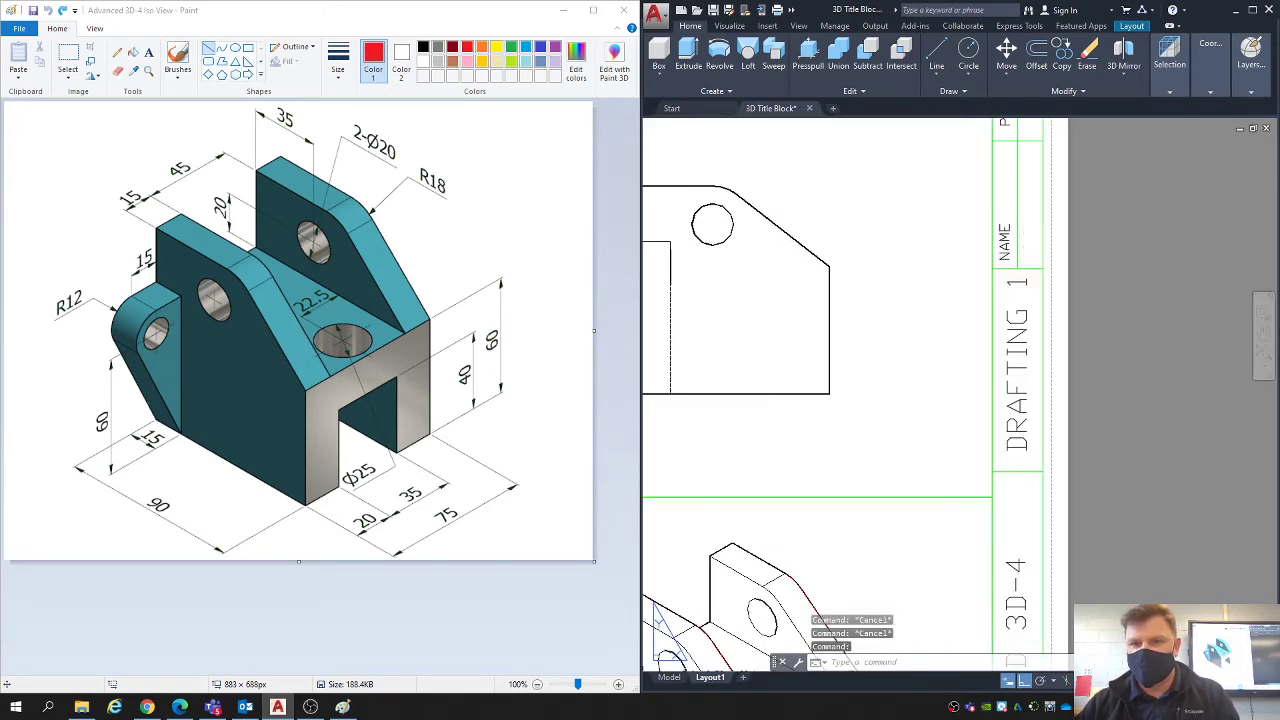
double_click(1030, 224)
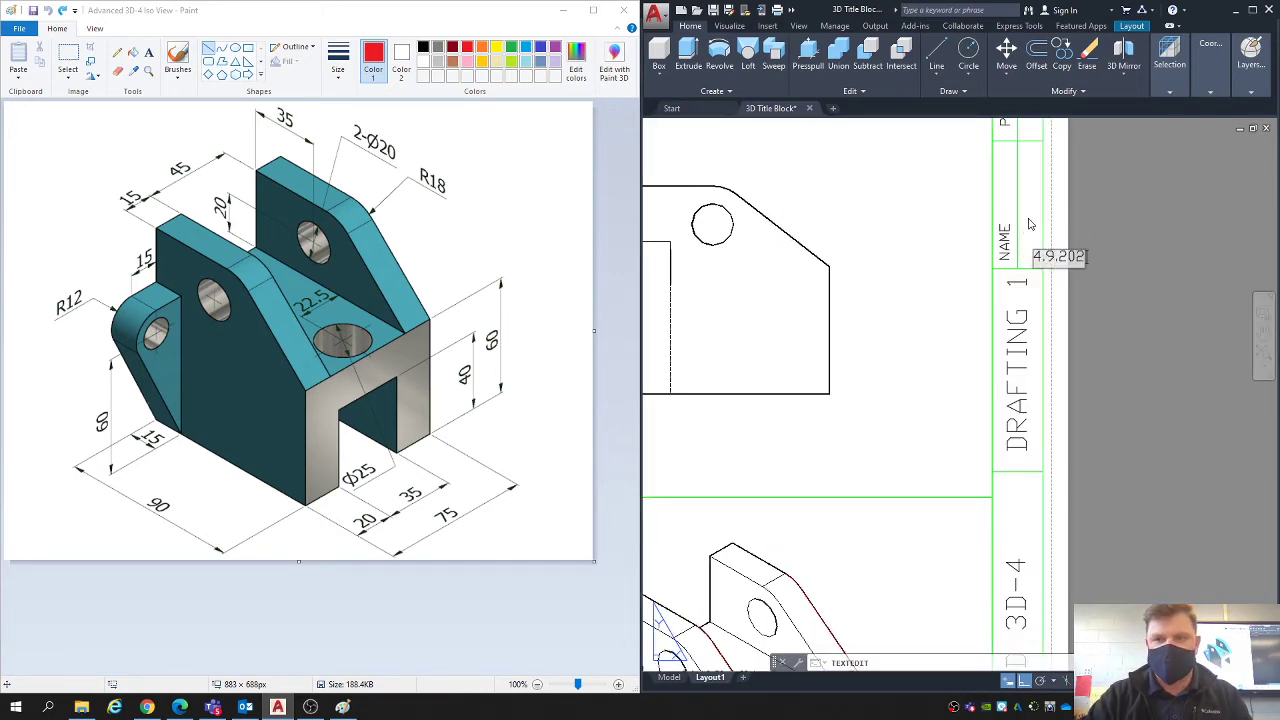
key("Return")
key("Escape")
key("Escape")
scroll(968, 331, "down", 2)
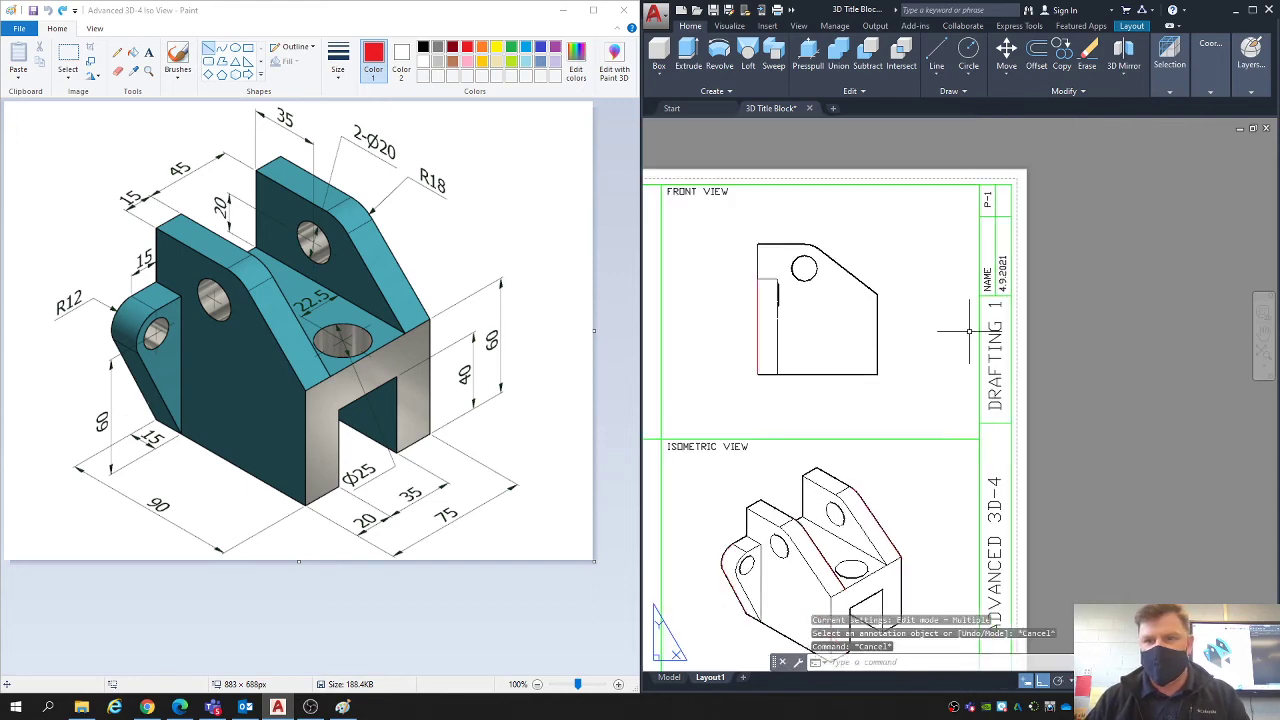
- Switch the workspace to Drafting & Annotation with the whole layout sheet in view
middle_click_drag(875, 423, 1144, 362)
scroll(927, 397, "down", 2)
middle_click_drag(927, 415, 900, 408)
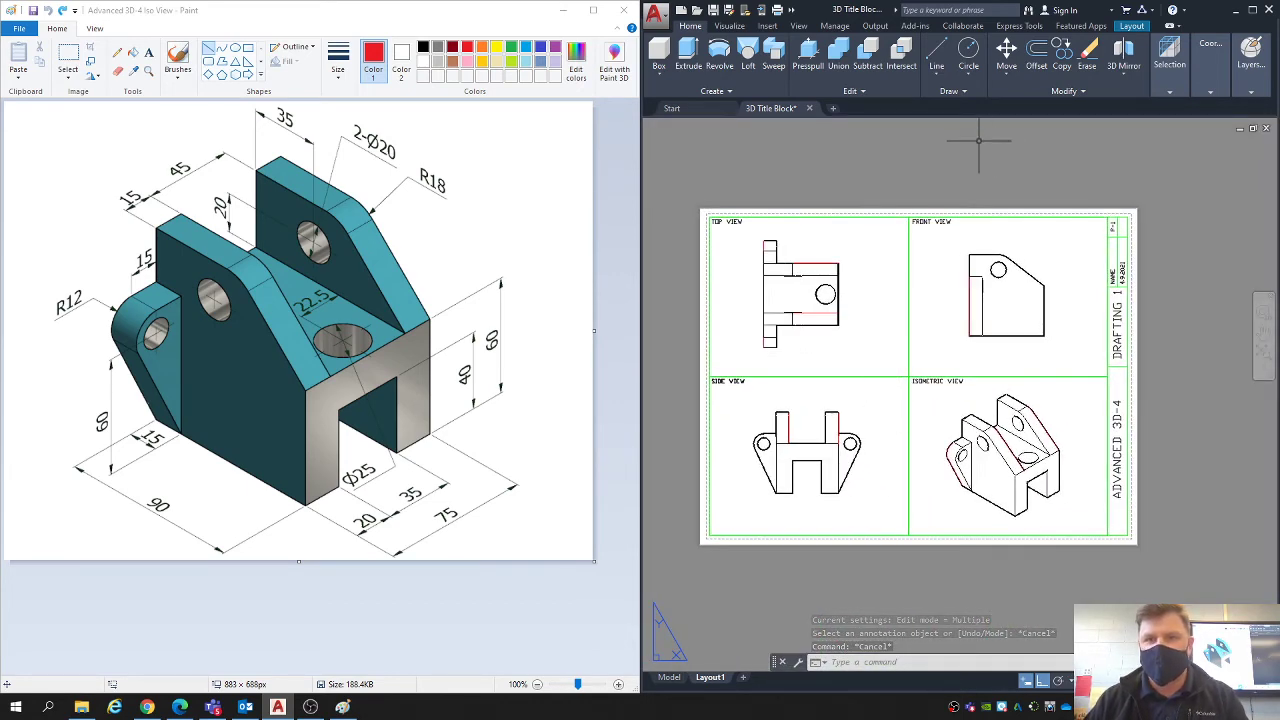
type("z")
key("Return")
left_click(680, 186)
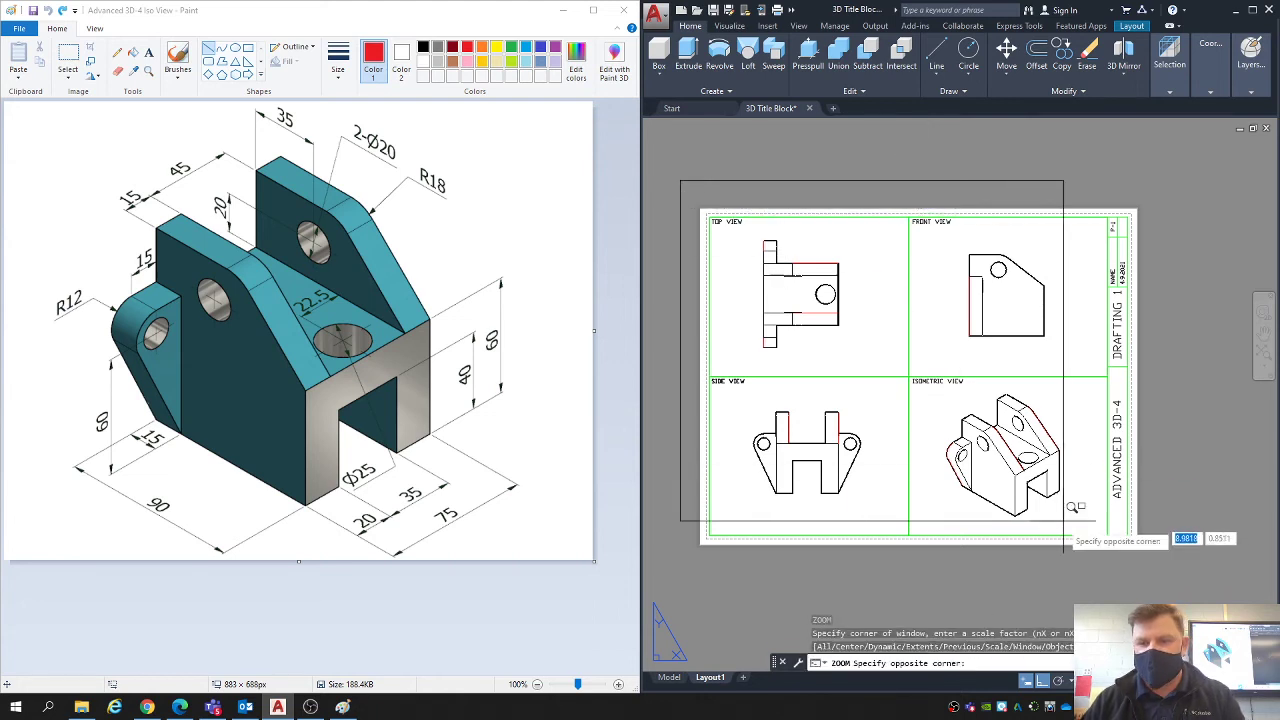
left_click(1137, 540)
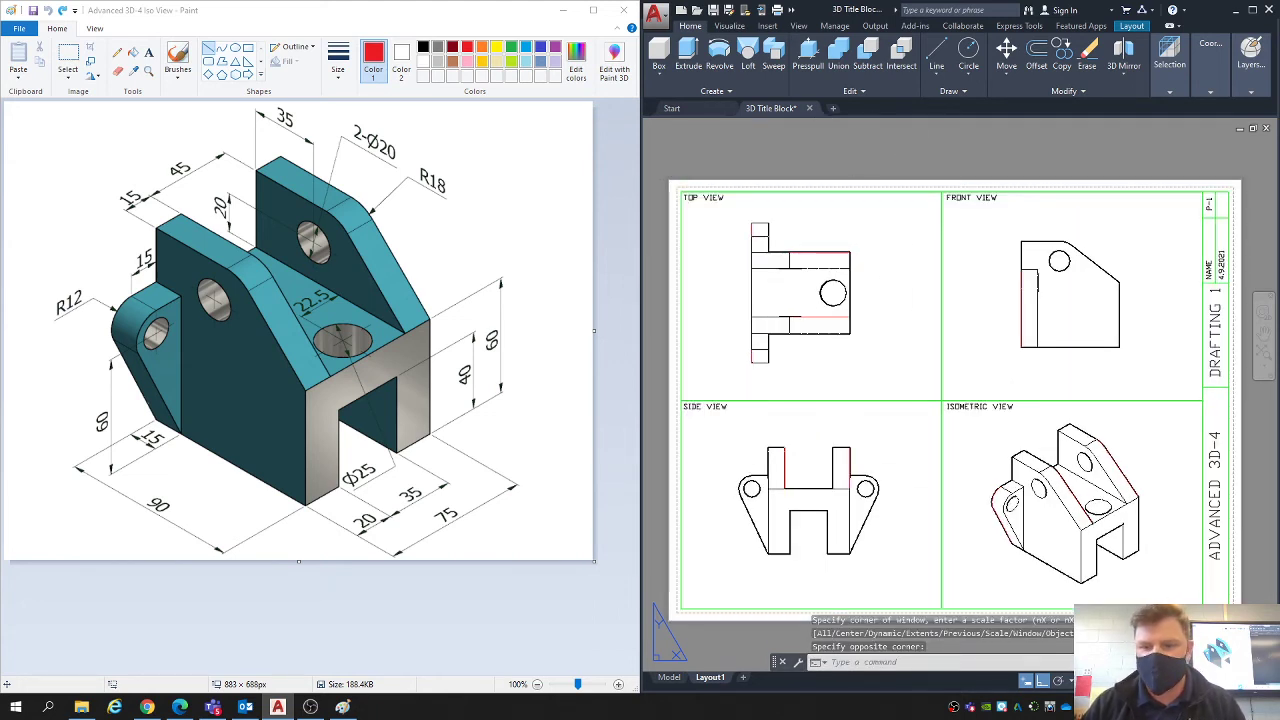
key("ctrl+0")
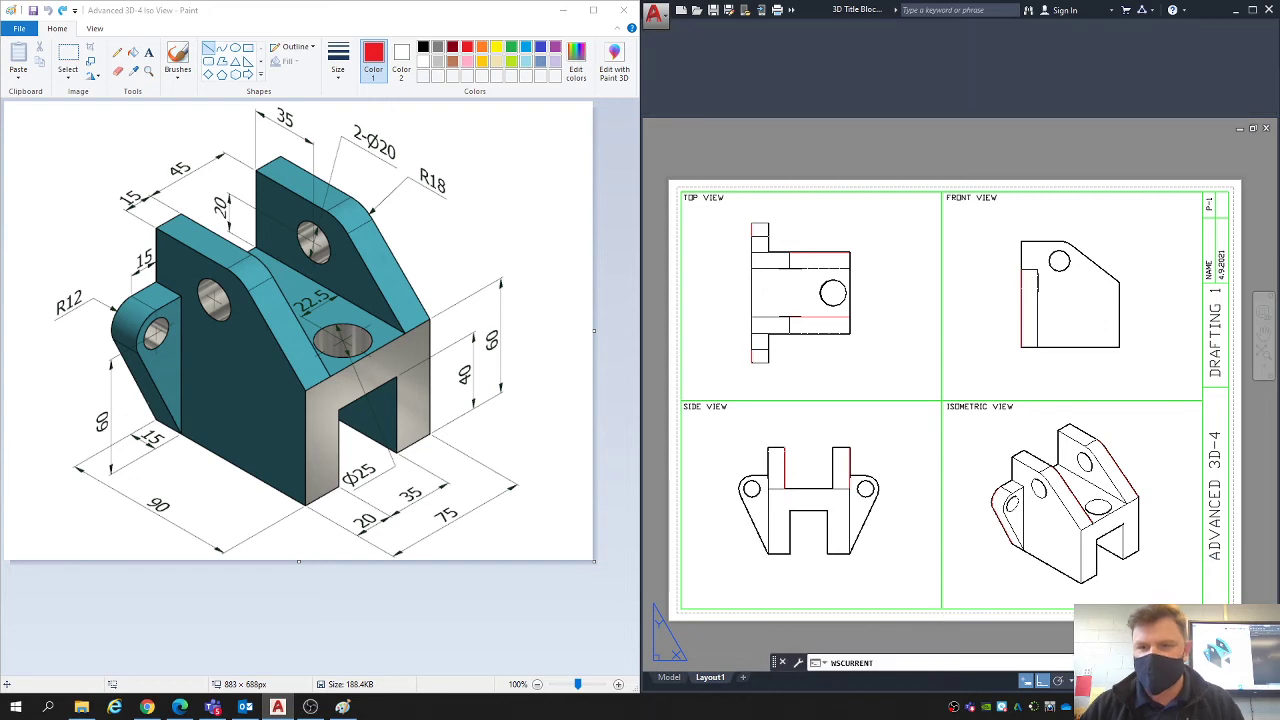
key("Return")
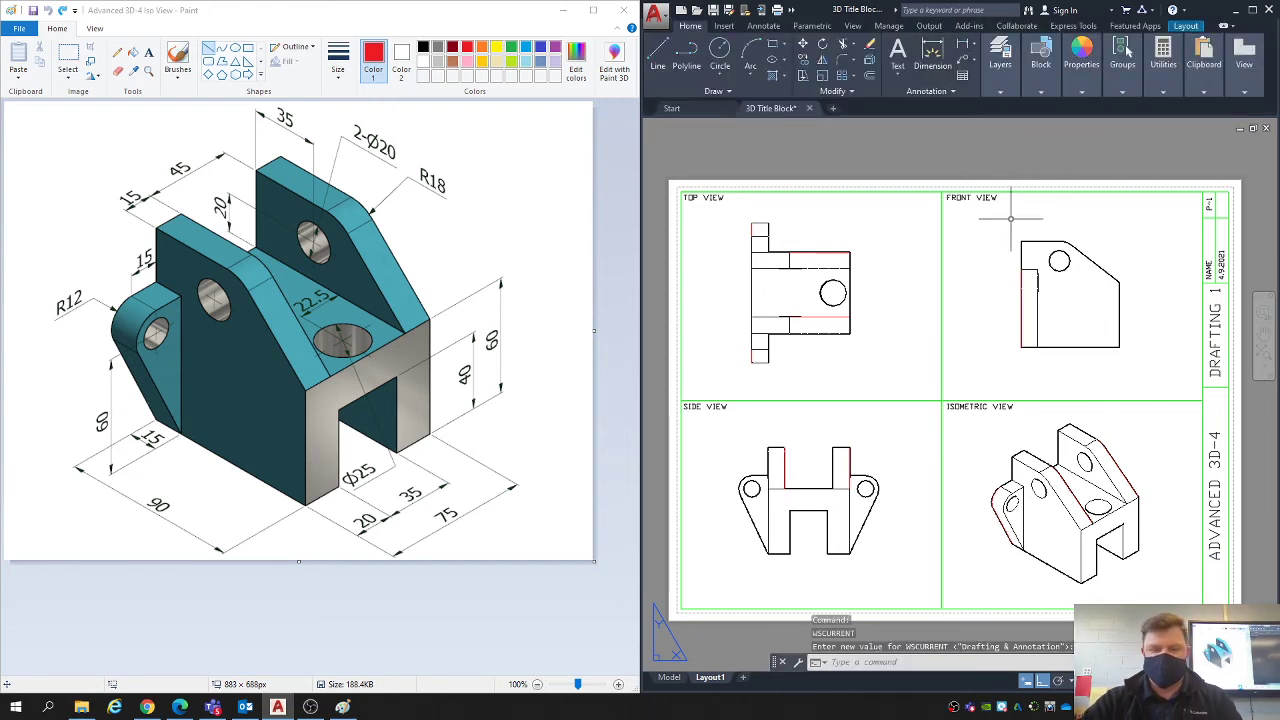
- Set the current object colour to the orange index Color 30 in the properties and close them
key("Escape")
type("pr")
key("Return")
left_click(780, 178)
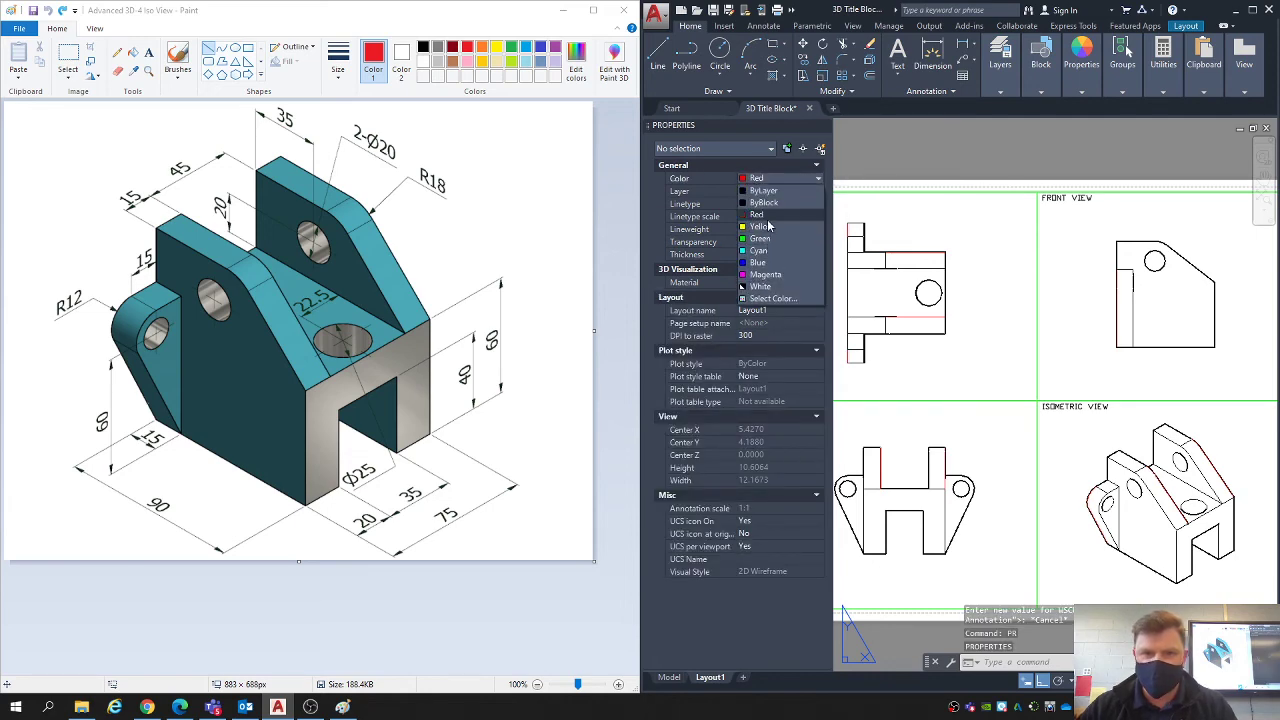
left_click(767, 299)
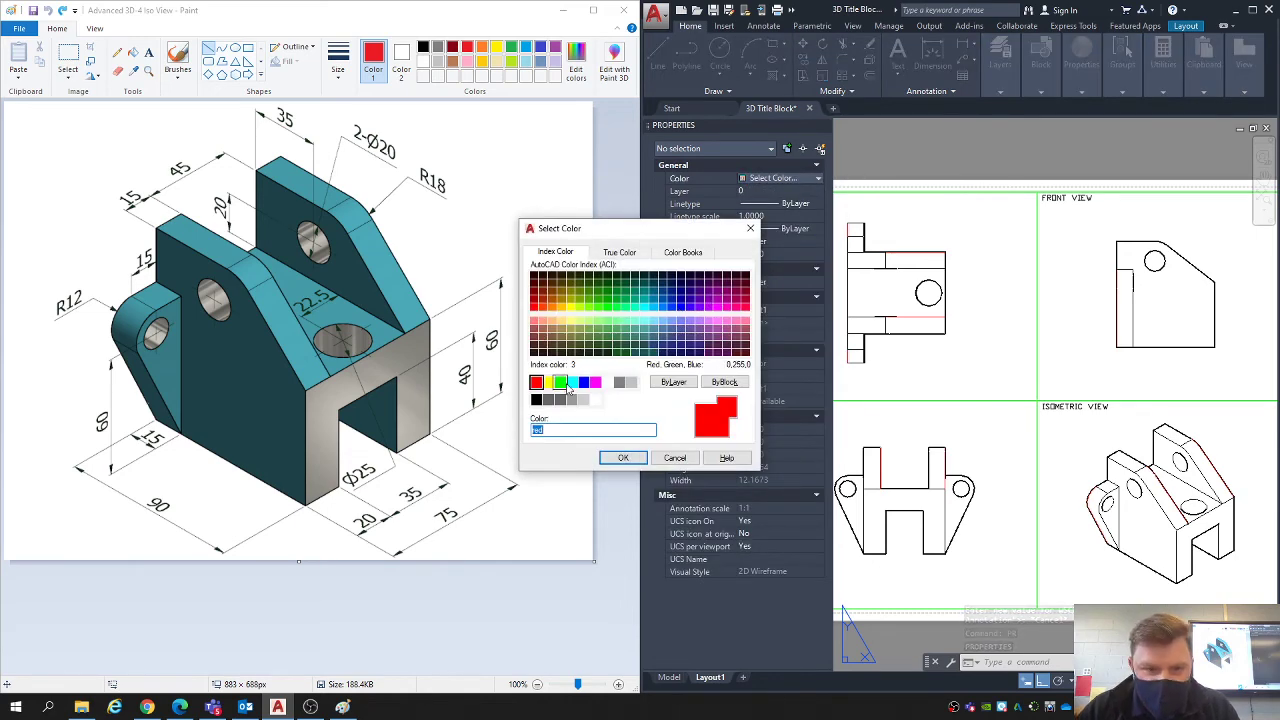
left_click(551, 306)
left_click(623, 458)
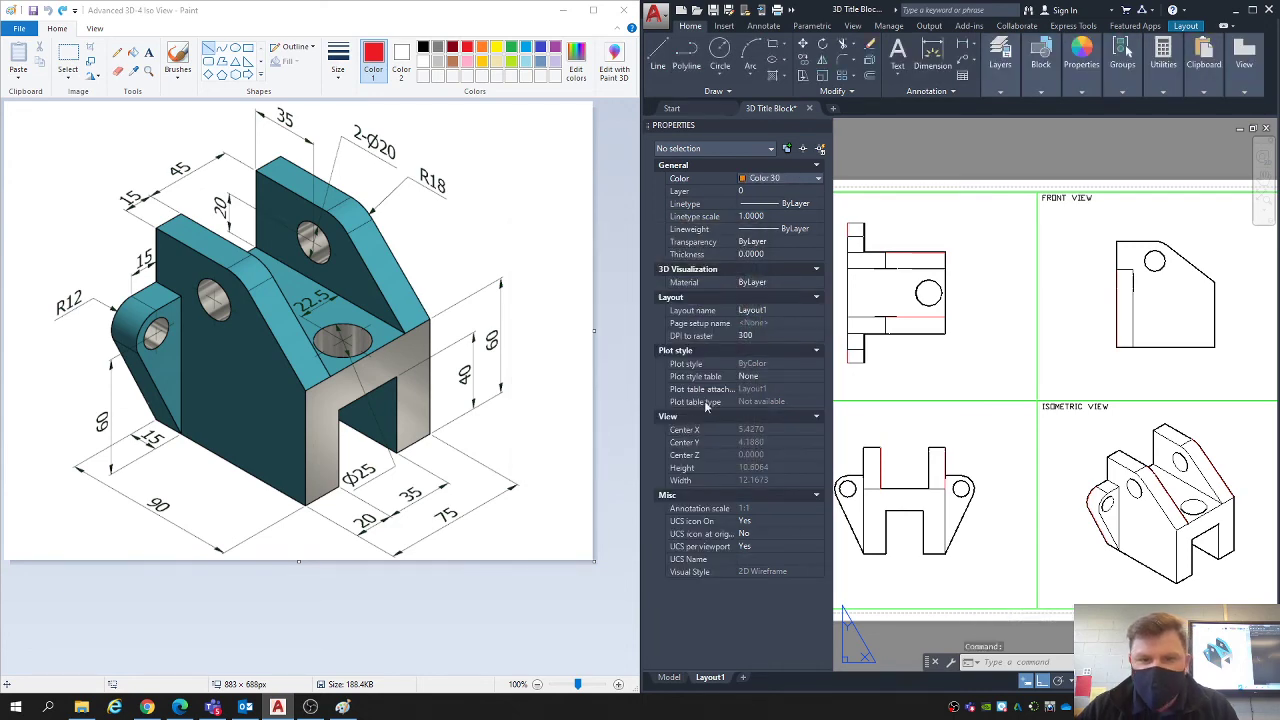
left_click(823, 126)
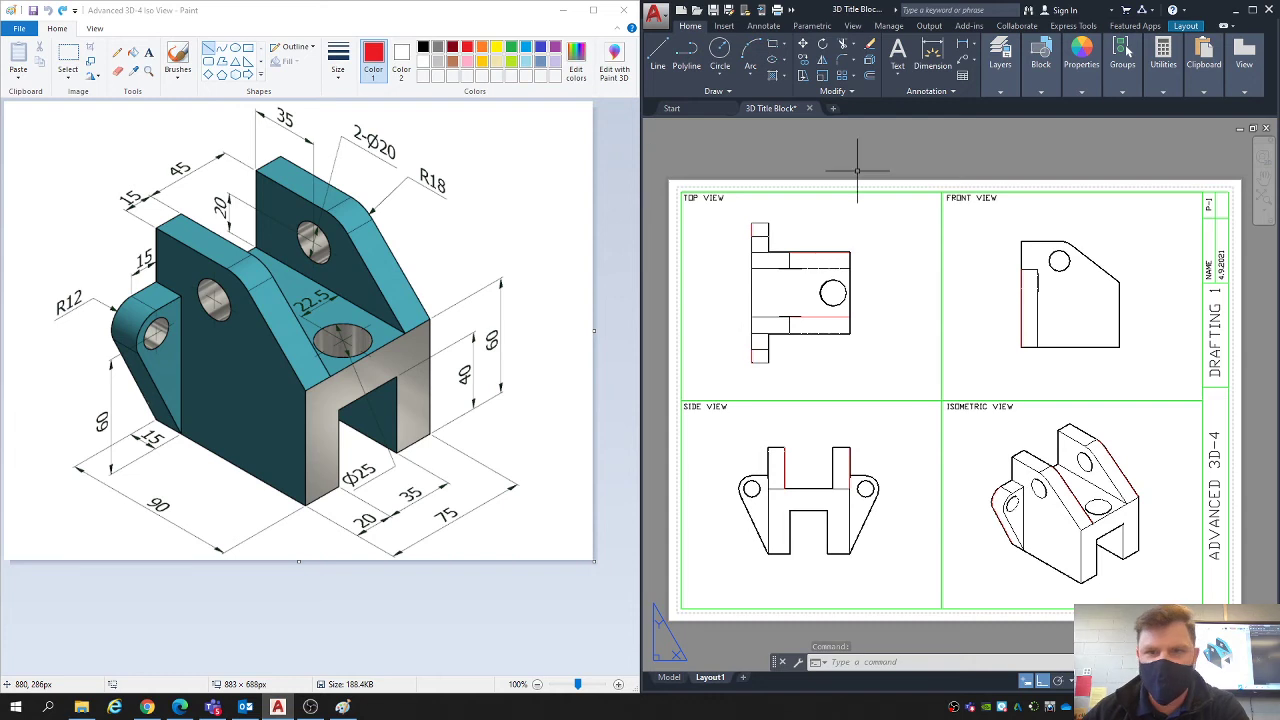
- Try a vertical linear dimension beside the bracket's rear edge in the top view and delete it
middle_click_drag(857, 171, 866, 179)
left_click(964, 48)
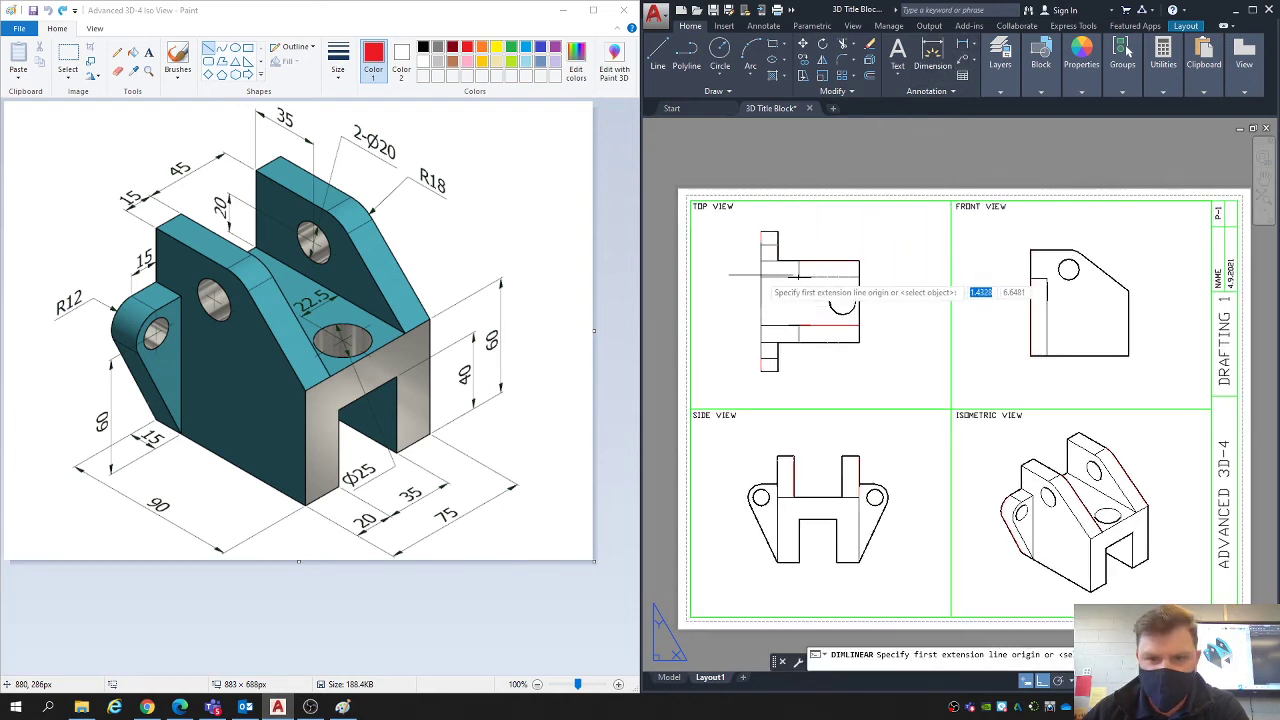
left_click(761, 300)
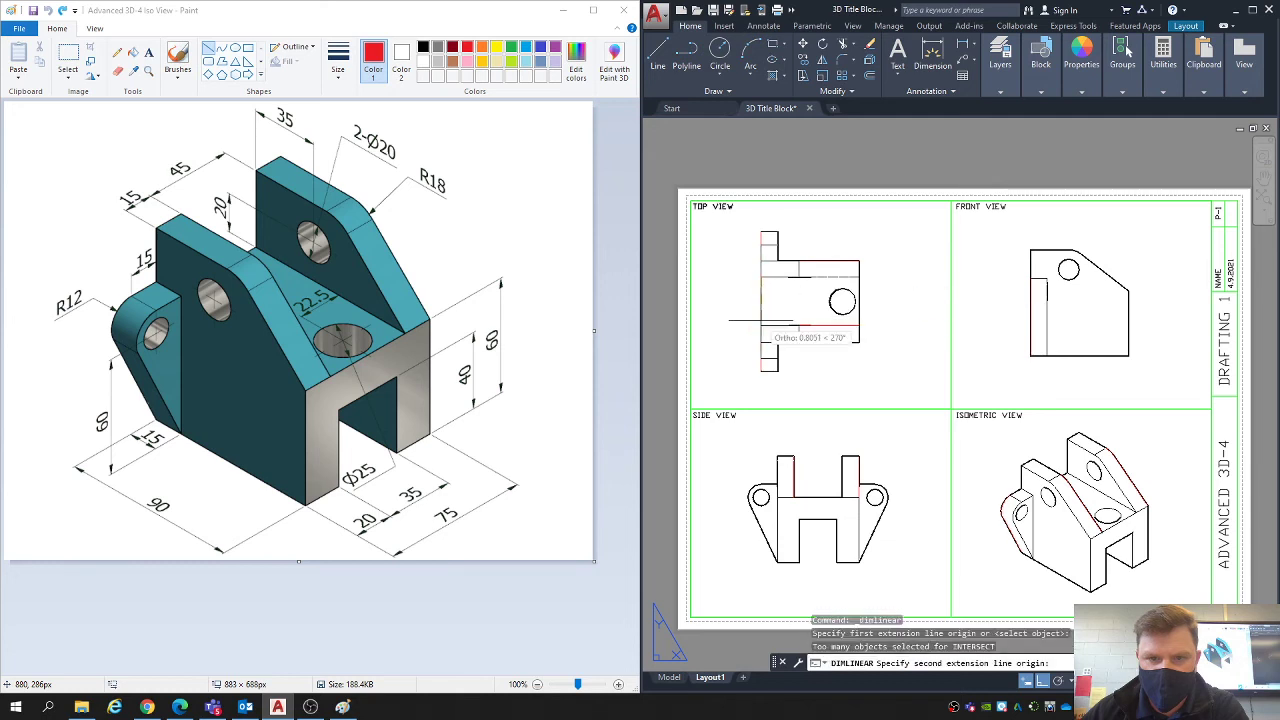
left_click(761, 321)
left_click(742, 300)
scroll(740, 300, "up", 2)
left_click(744, 326)
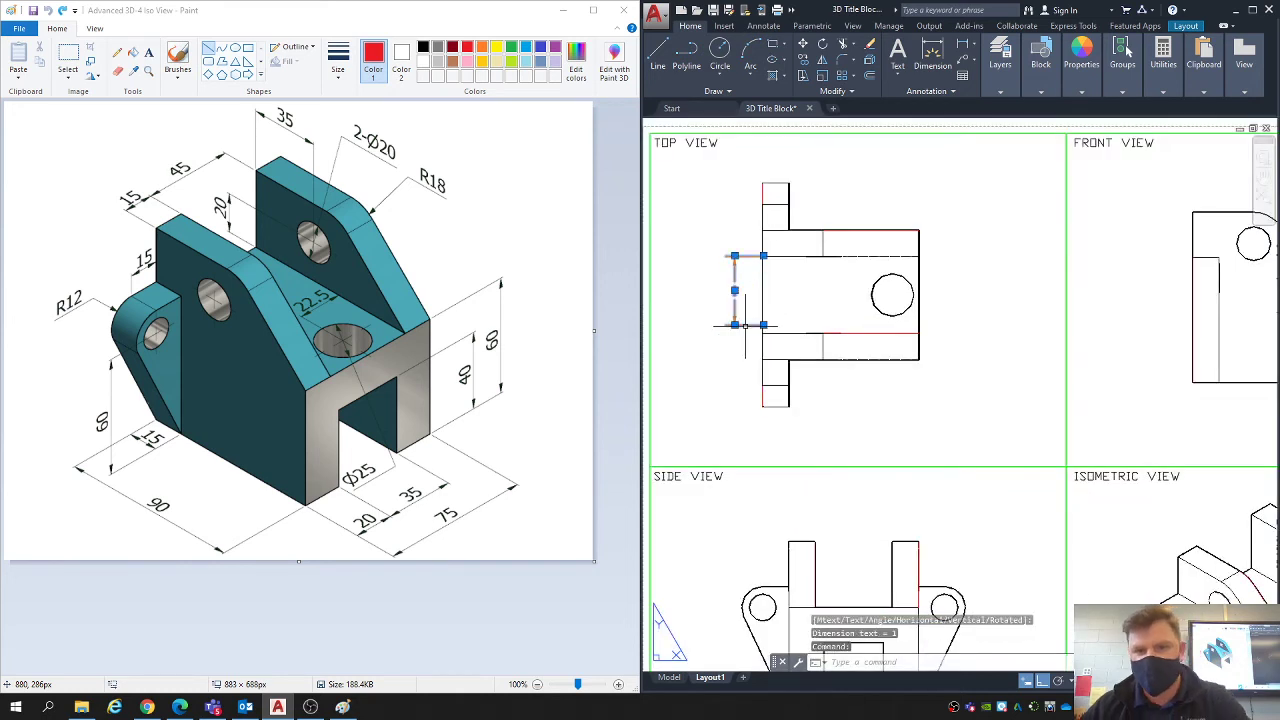
key("Delete")
- Add a vertical linear dimension for the gap between the two upright plates, placed outside the rear edge in the top view
left_click(962, 45)
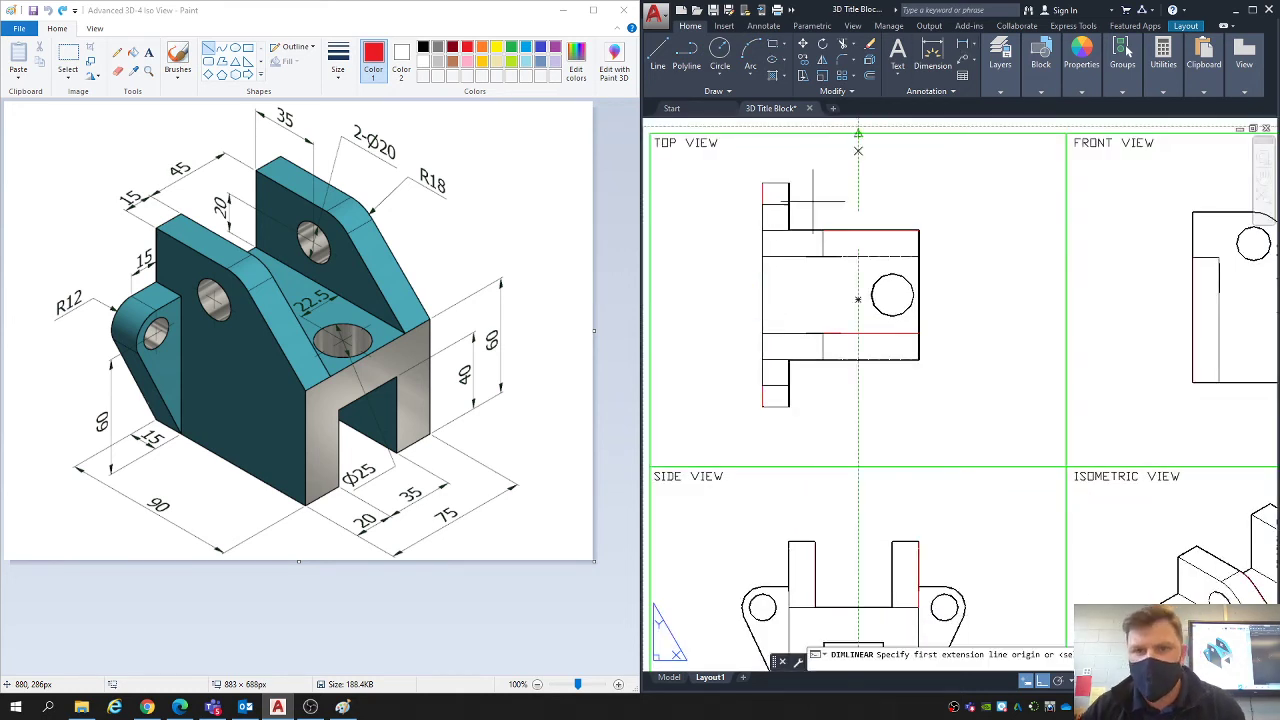
left_click(763, 257)
left_click(758, 333)
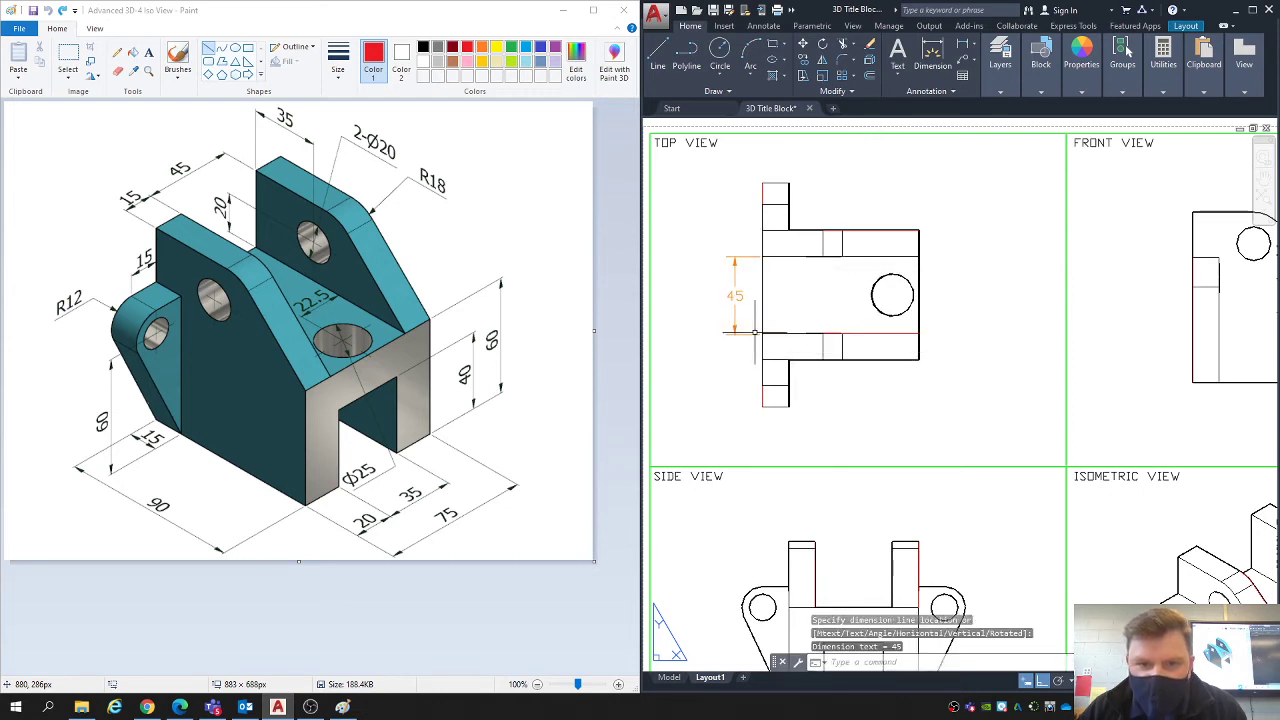
left_click(732, 313)
- Dimension the lower upright plate's thickness in the top view, in line with the gap dimension
key("Return")
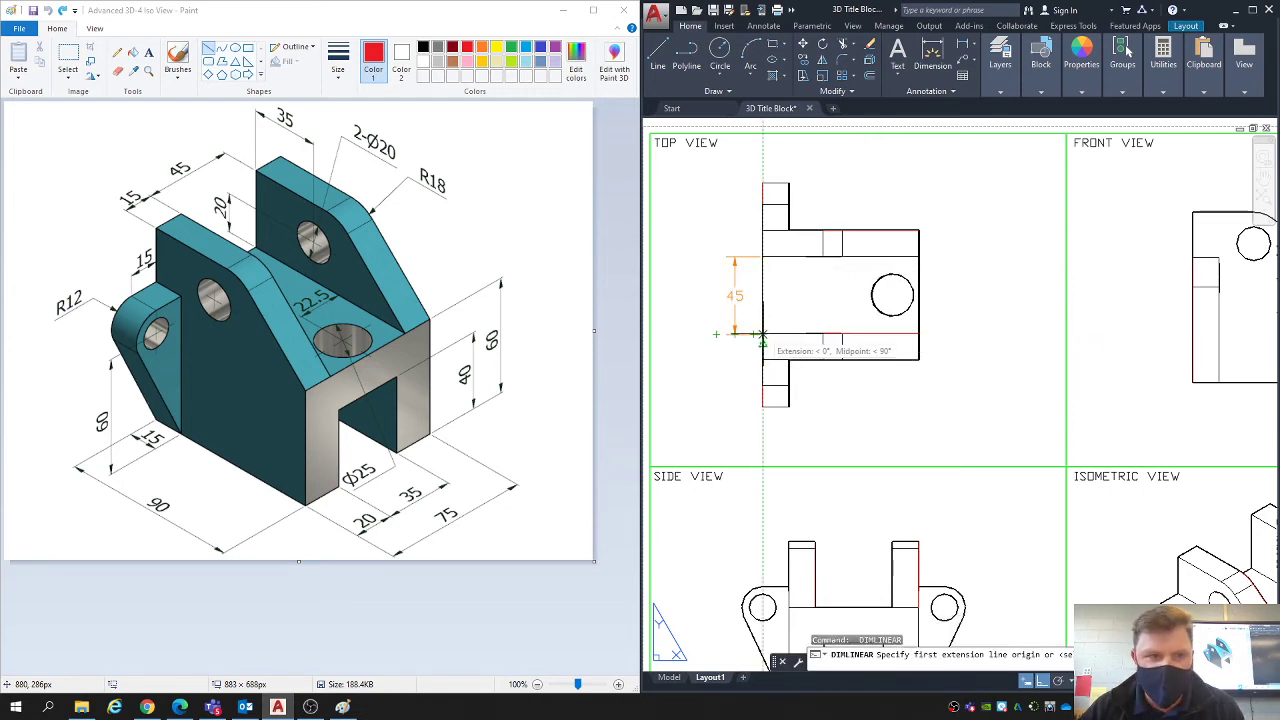
left_click(761, 360)
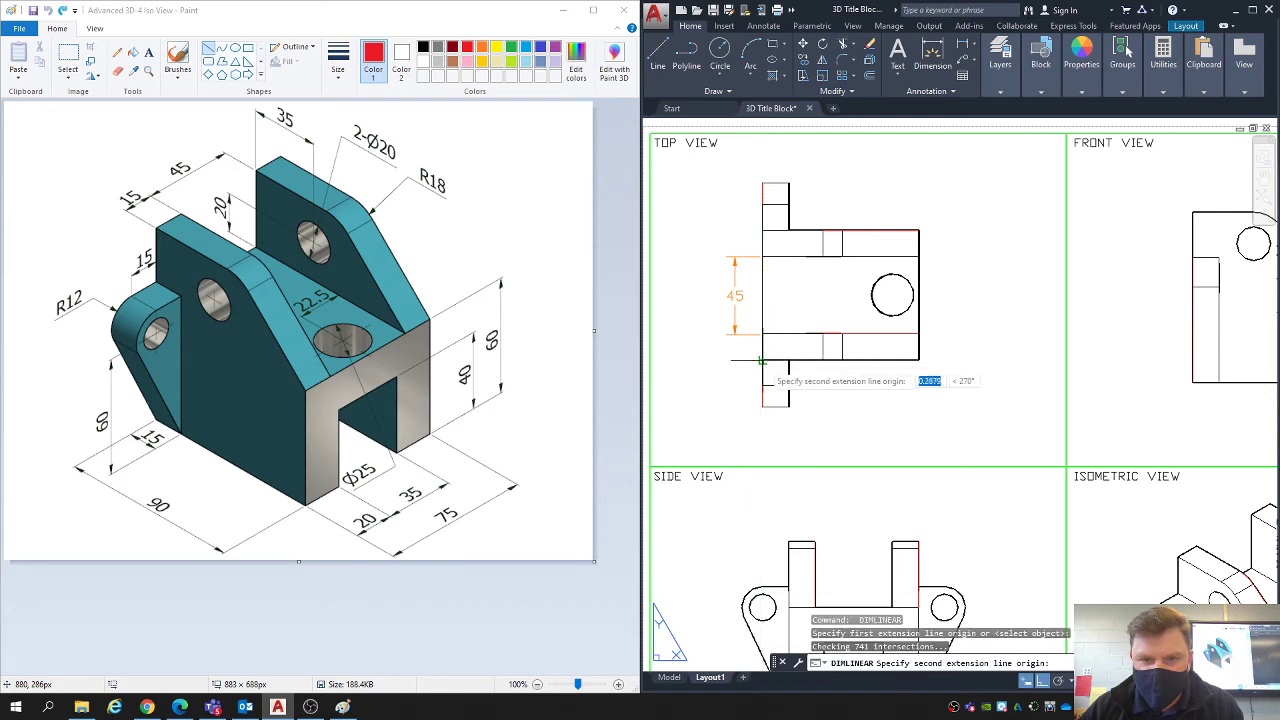
left_click(761, 333)
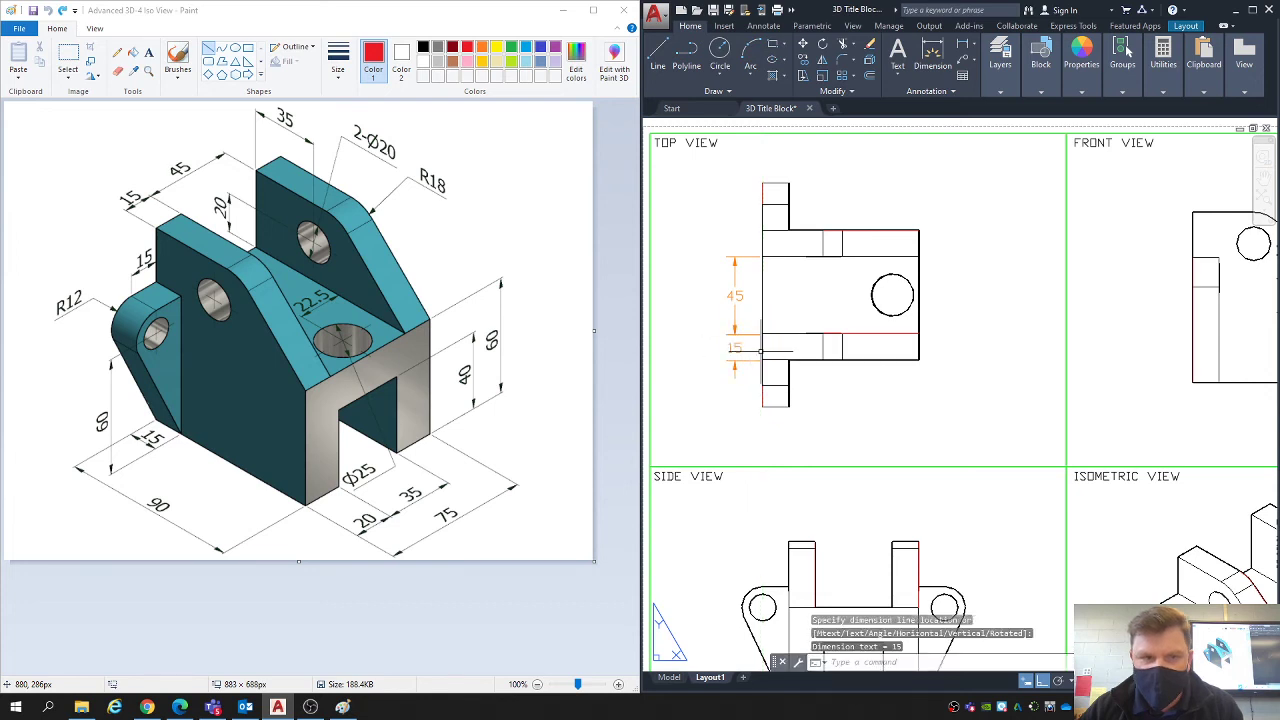
left_click(735, 350)
key("Return")
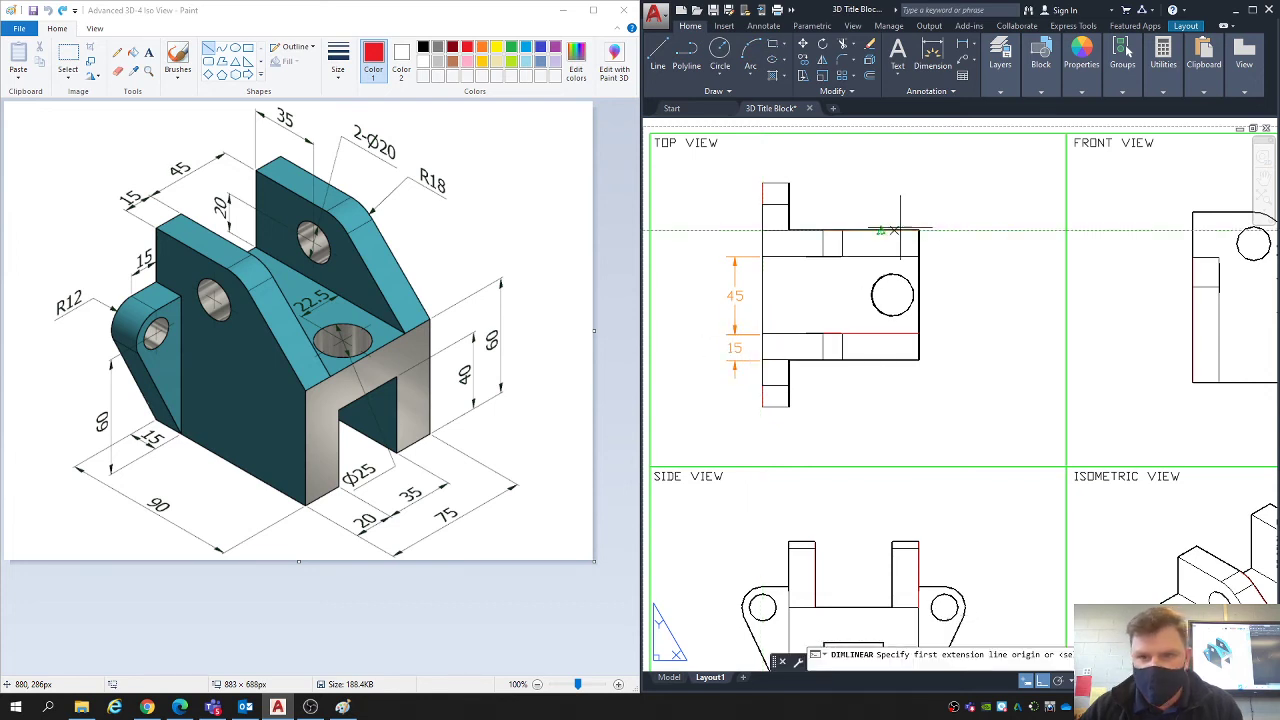
- Add a vertical linear dimension for the bracket body's overall width, placed outside its front edge in the top view
left_click(919, 230)
left_click(919, 360)
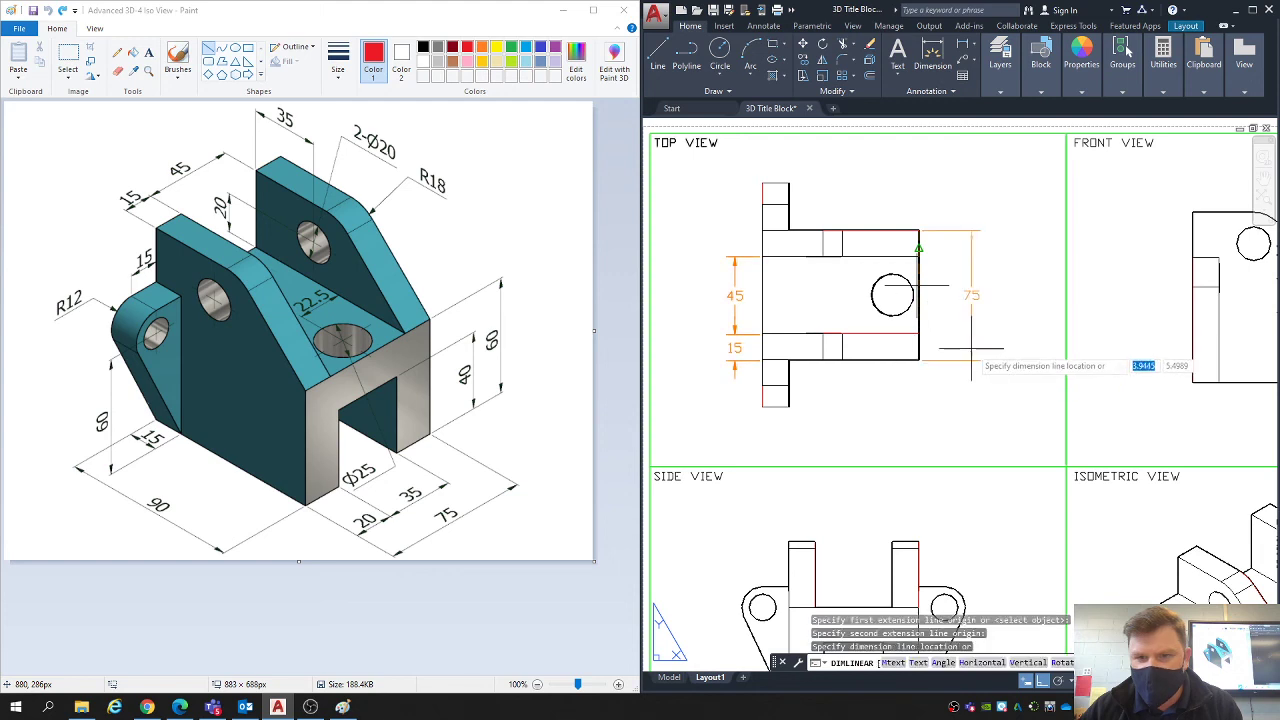
left_click(968, 330)
- Add a horizontal linear dimension for the bracket's overall length, placed below the top view
key("Return")
left_click(762, 407)
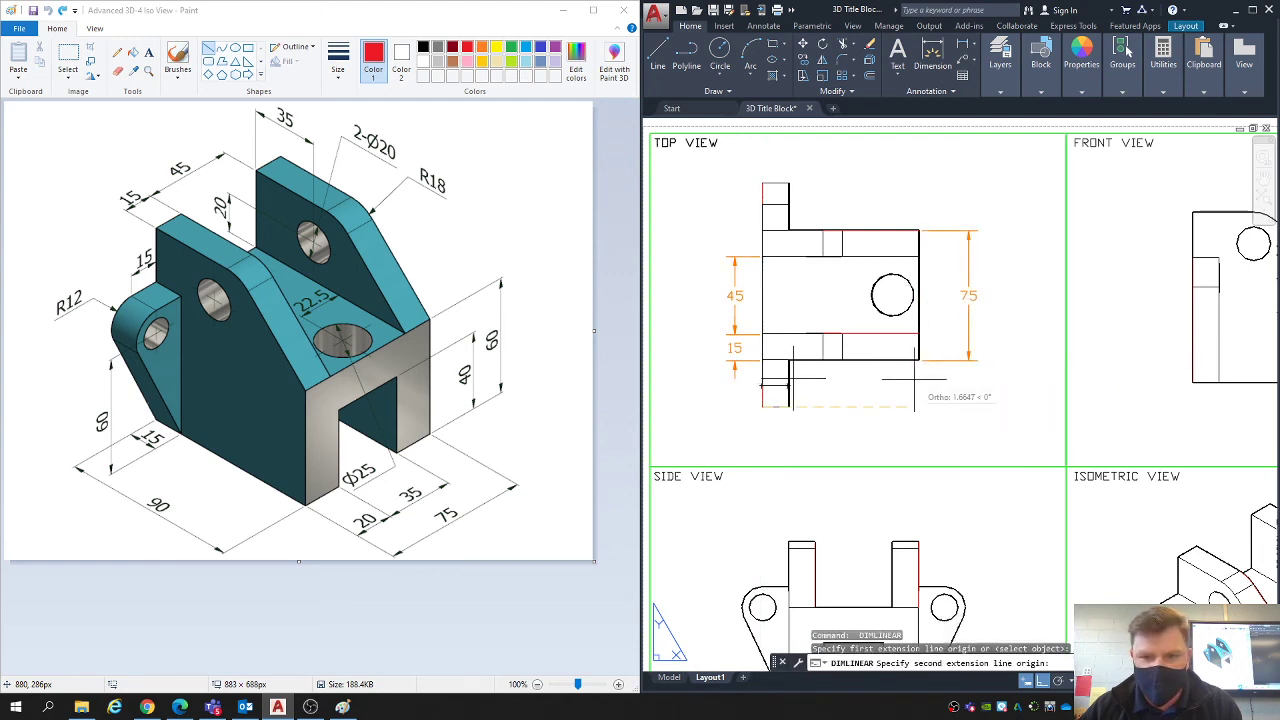
left_click(919, 360)
left_click(831, 430)
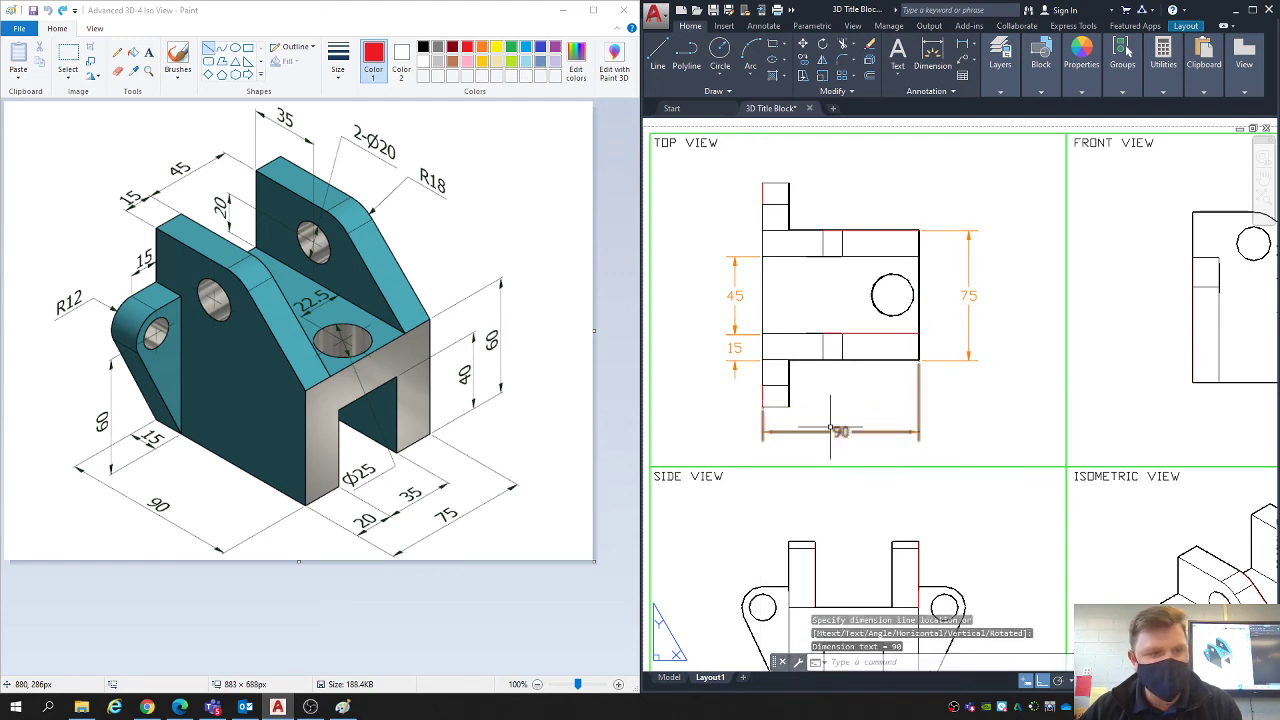
- Dimension the lower side ear's thickness in the top view, placing it between the ear and the overall length dimension
key("Return")
left_click(762, 407)
left_click(789, 407)
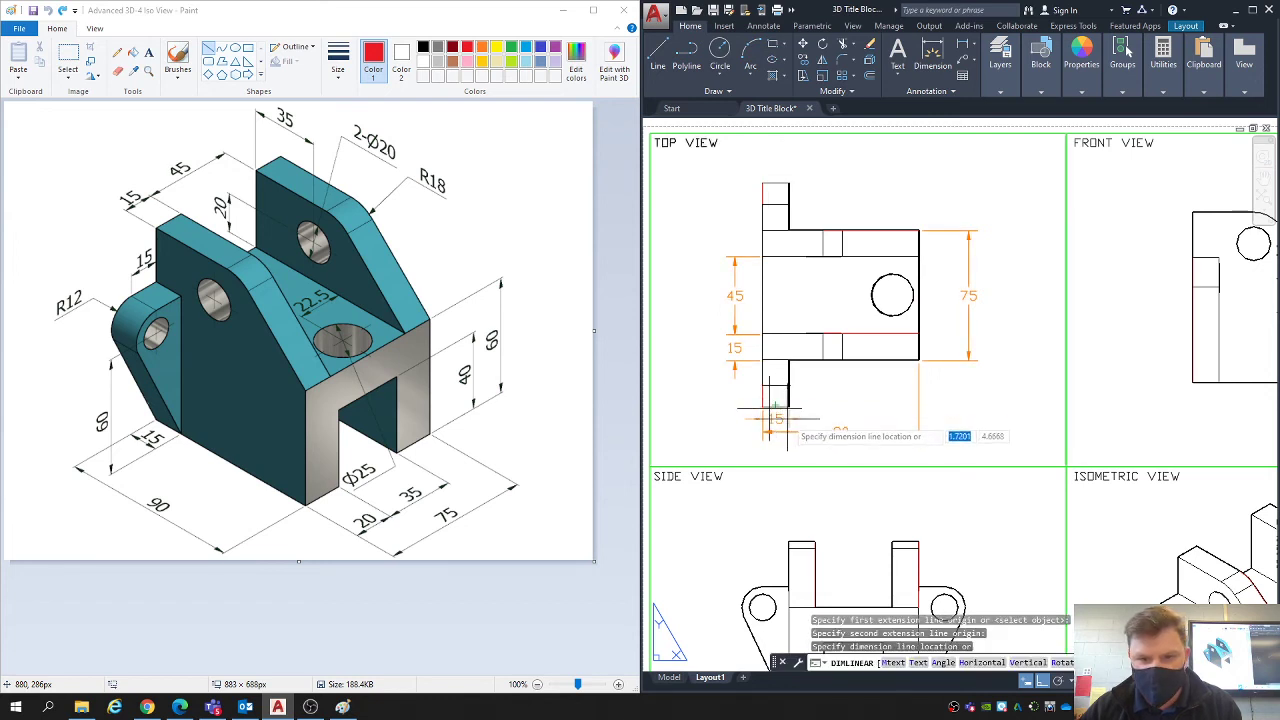
left_click(792, 420)
- Move the overall length dimension line farther below the top view, giving the ear thickness dimension more room
left_click(850, 428)
left_click(891, 437)
left_click(893, 434)
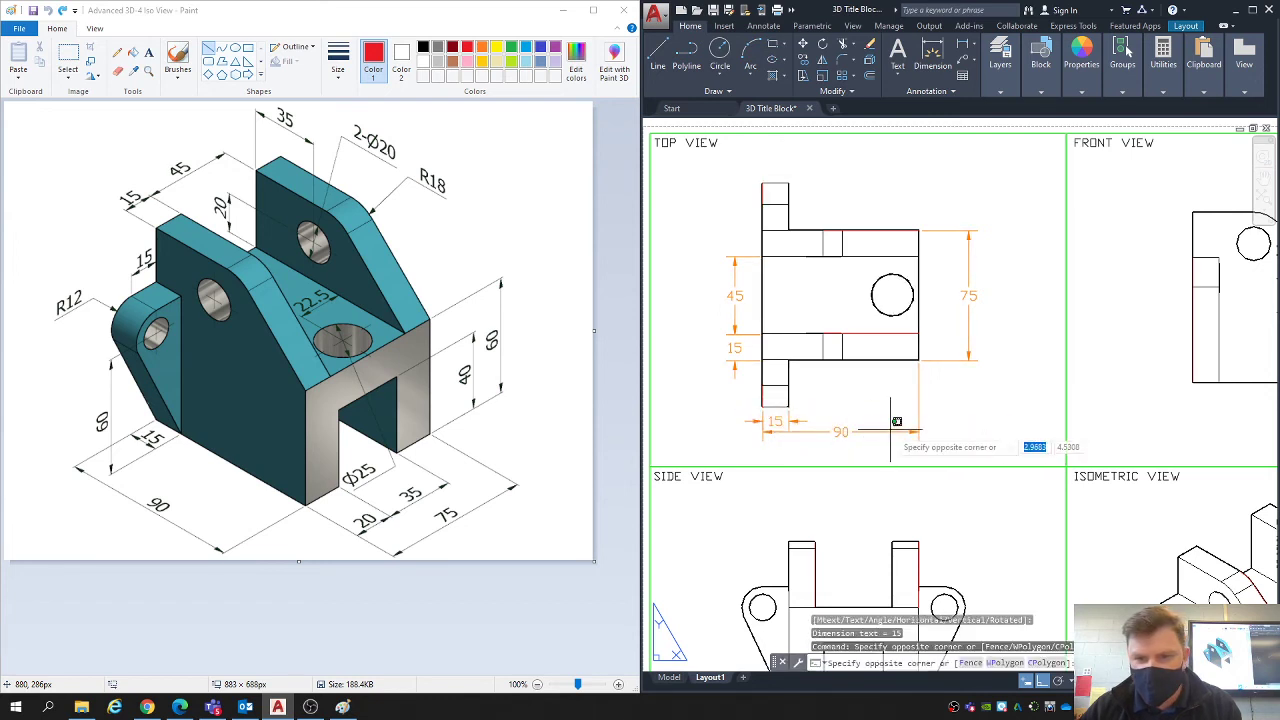
left_click(899, 431)
left_click(905, 434)
left_click(919, 431)
left_click(919, 441)
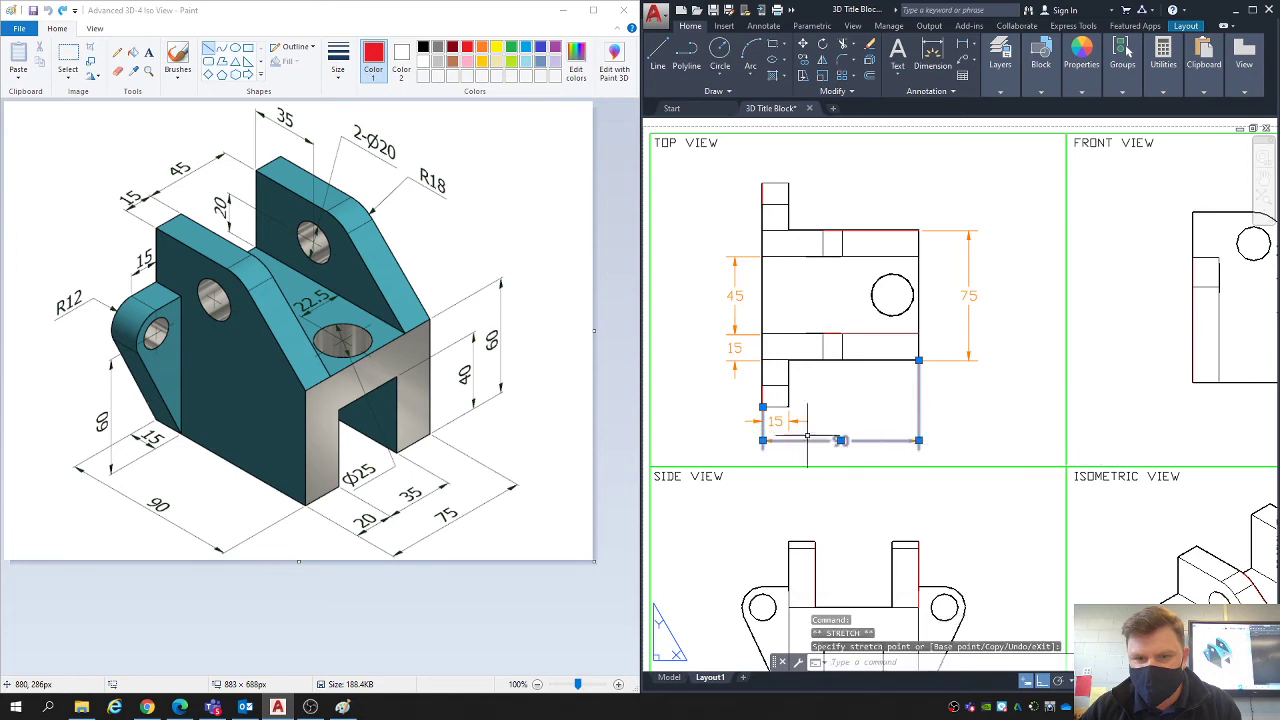
scroll(801, 428, "up", 4)
key("Escape")
left_click(740, 413)
left_click(769, 411)
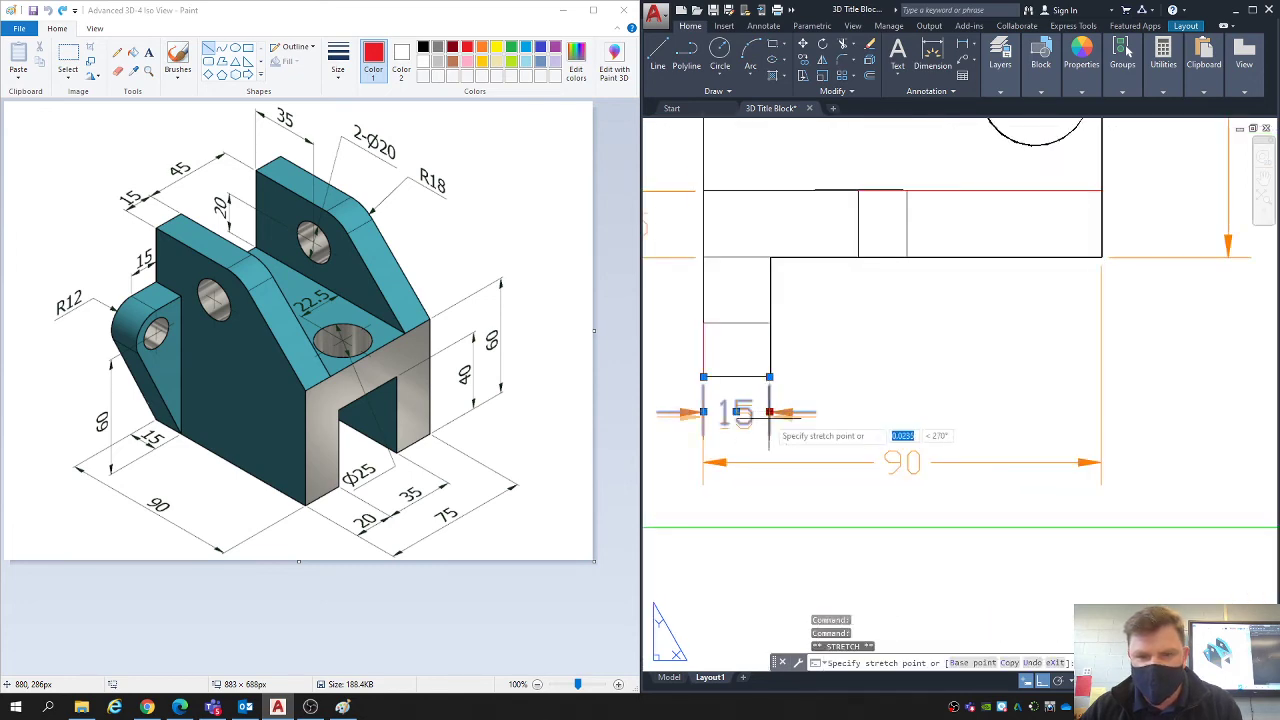
scroll(810, 420, "down", 4)
key("Escape")
key("Escape")
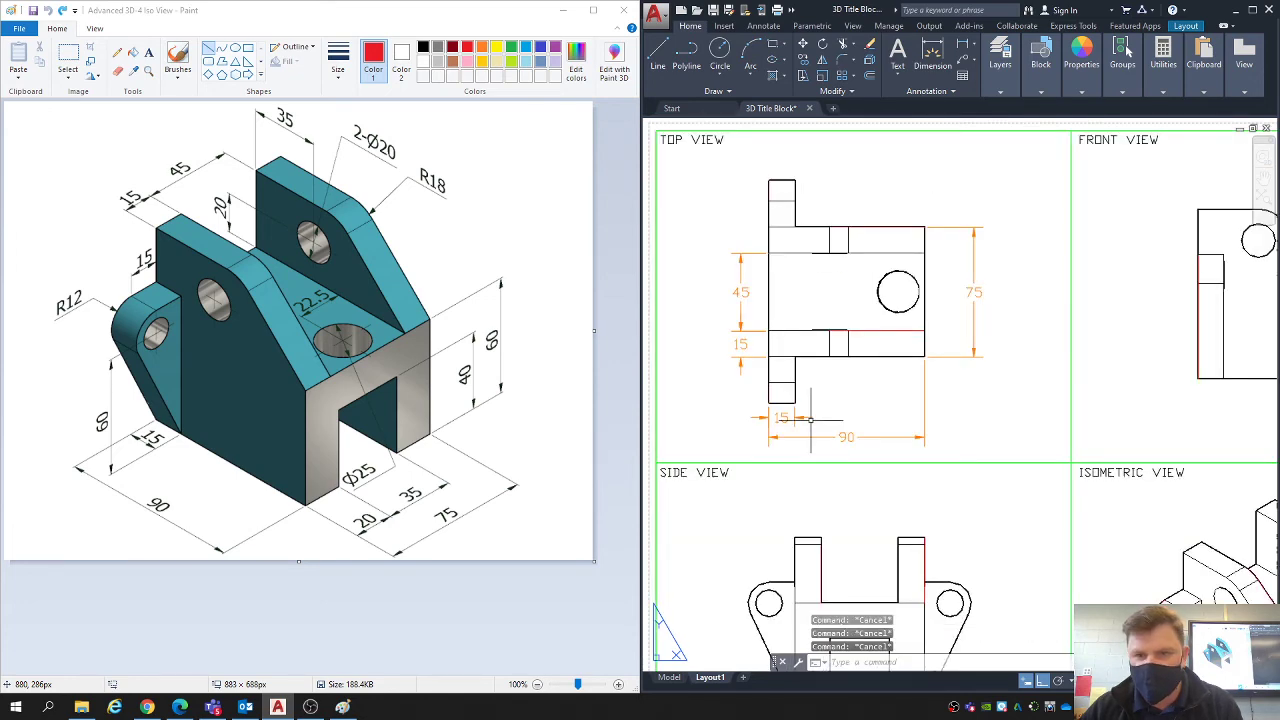
- Dimension the lower upright plate's thickness at its front end in the top view, inside the overall width dimension
scroll(825, 422, "down", 3)
scroll(820, 360, "up", 1)
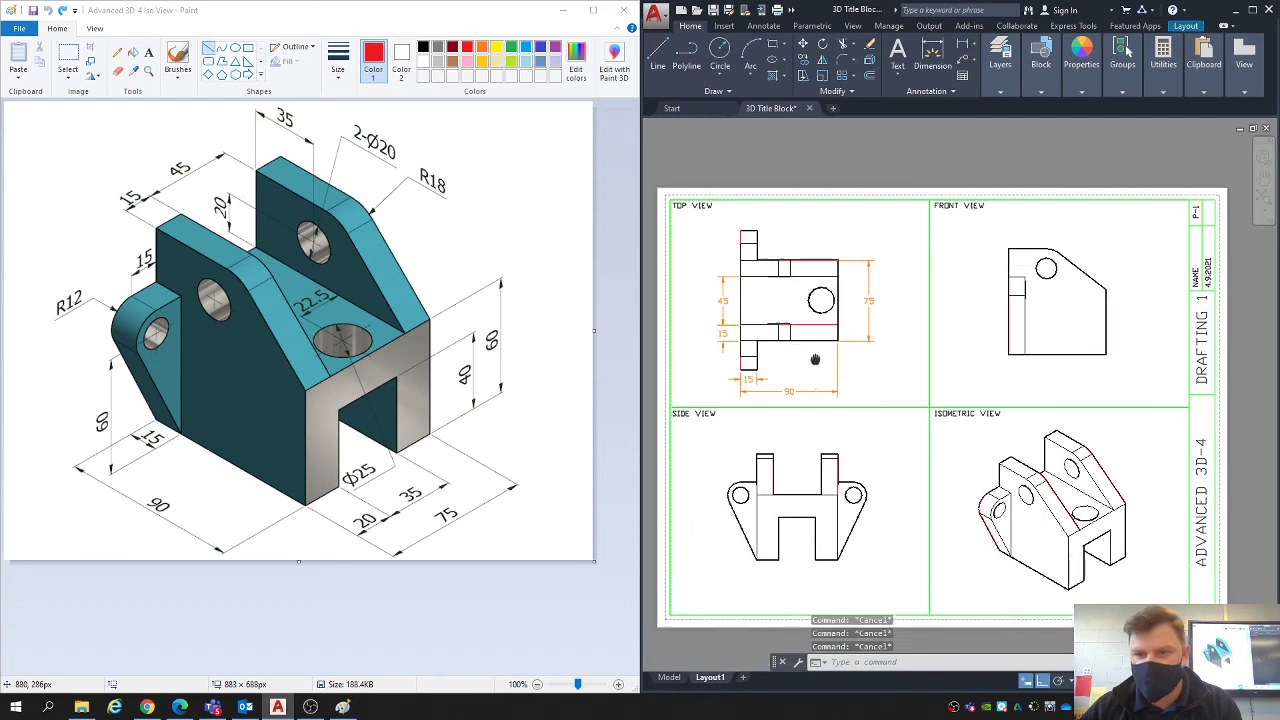
left_click(963, 48)
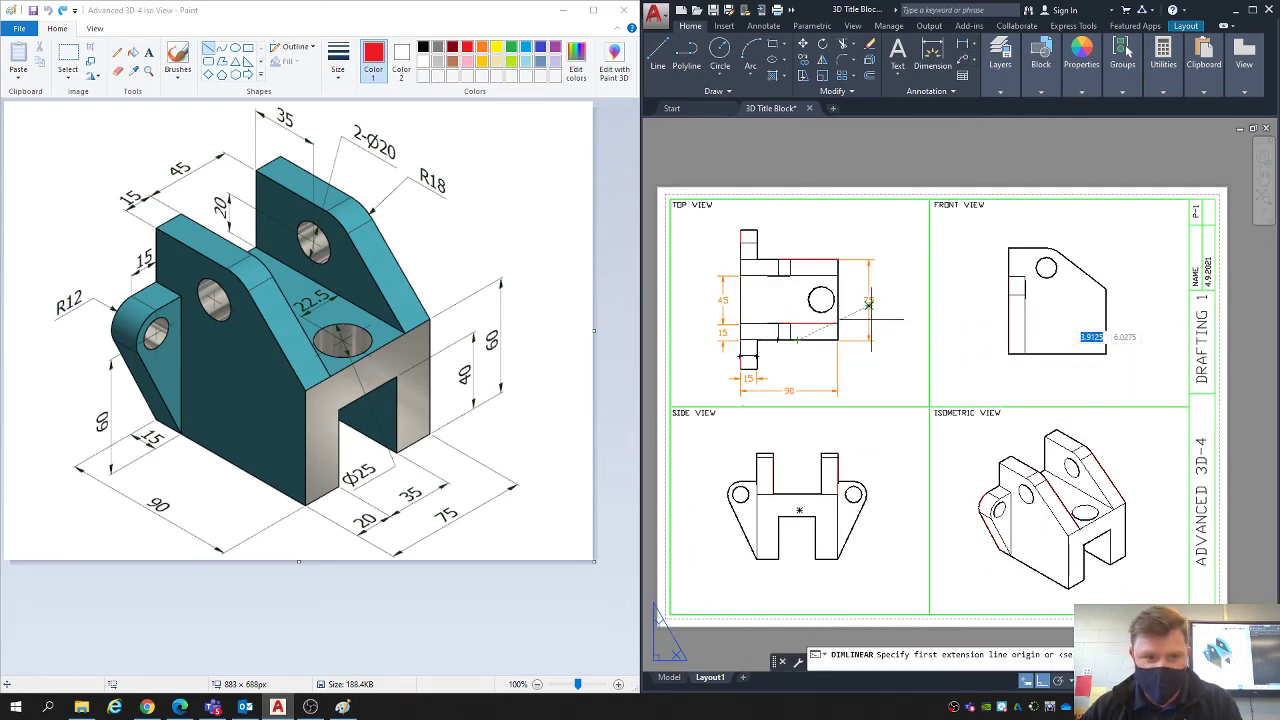
scroll(873, 345, "up", 3)
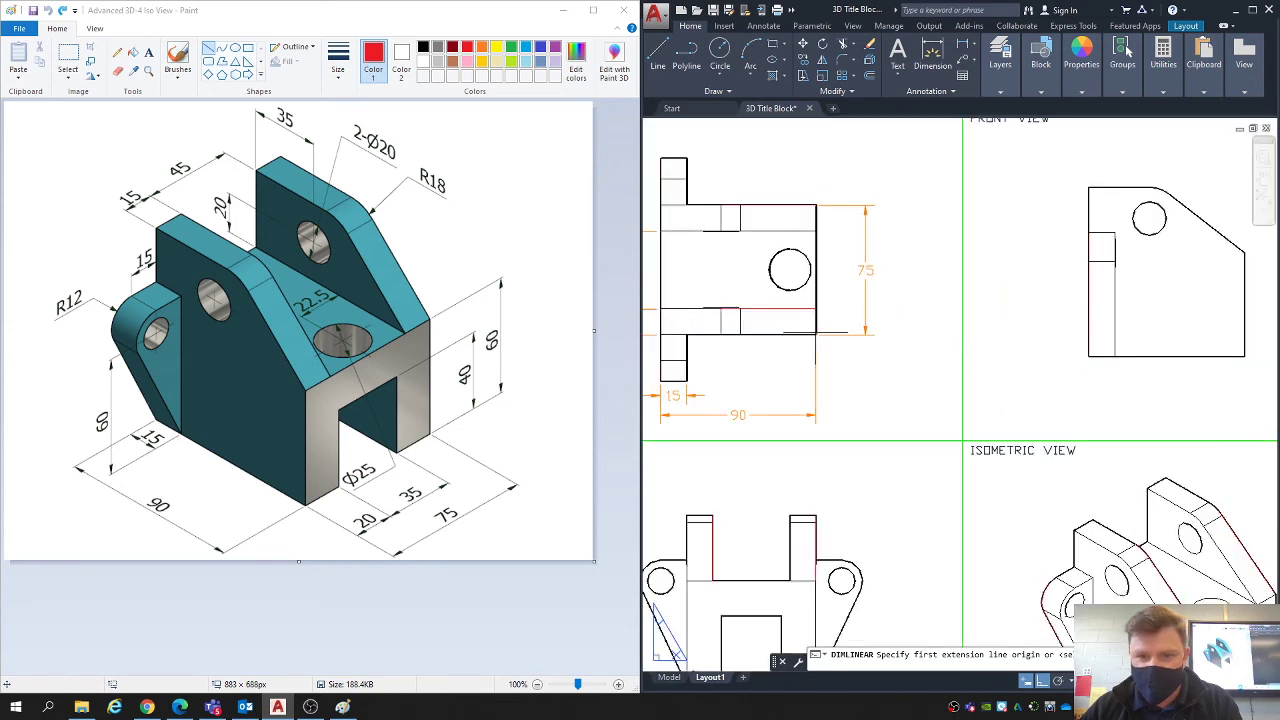
left_click(838, 323)
left_click(838, 340)
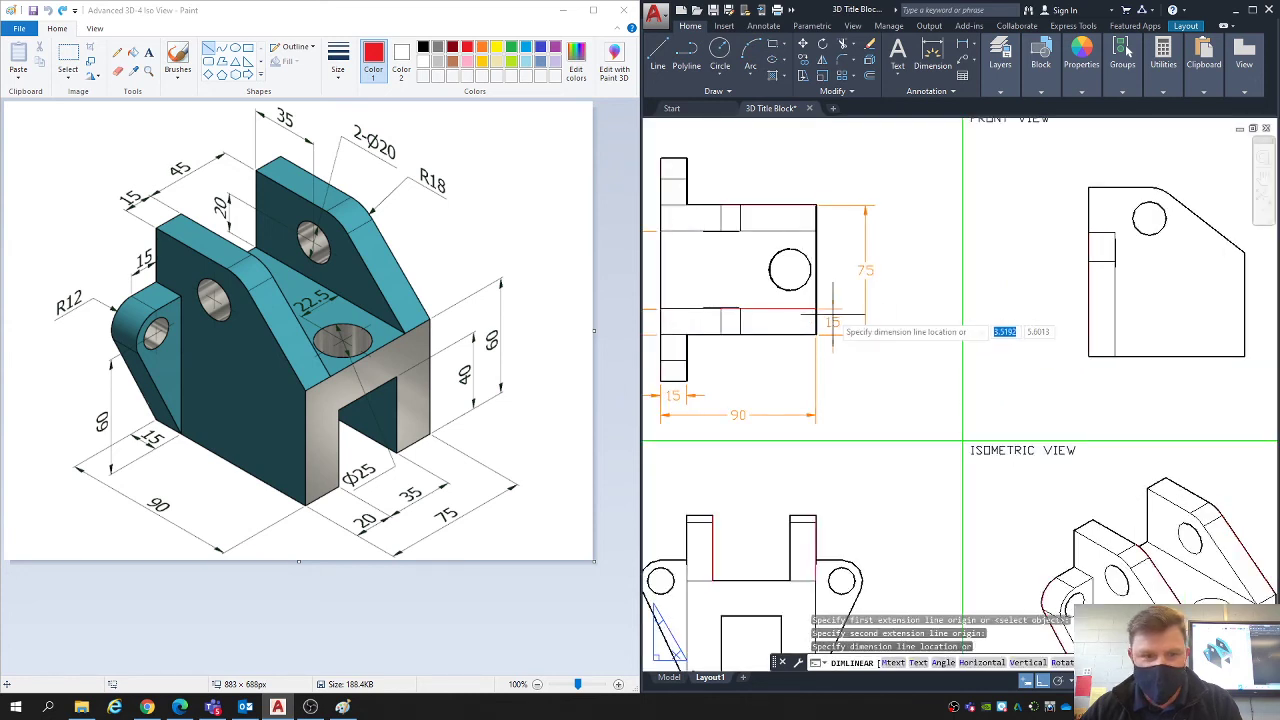
left_click(832, 322)
- Delete the front-end plate thickness dimension and place a replacement vertical dimension beside the same edge in the top view
left_click(836, 312)
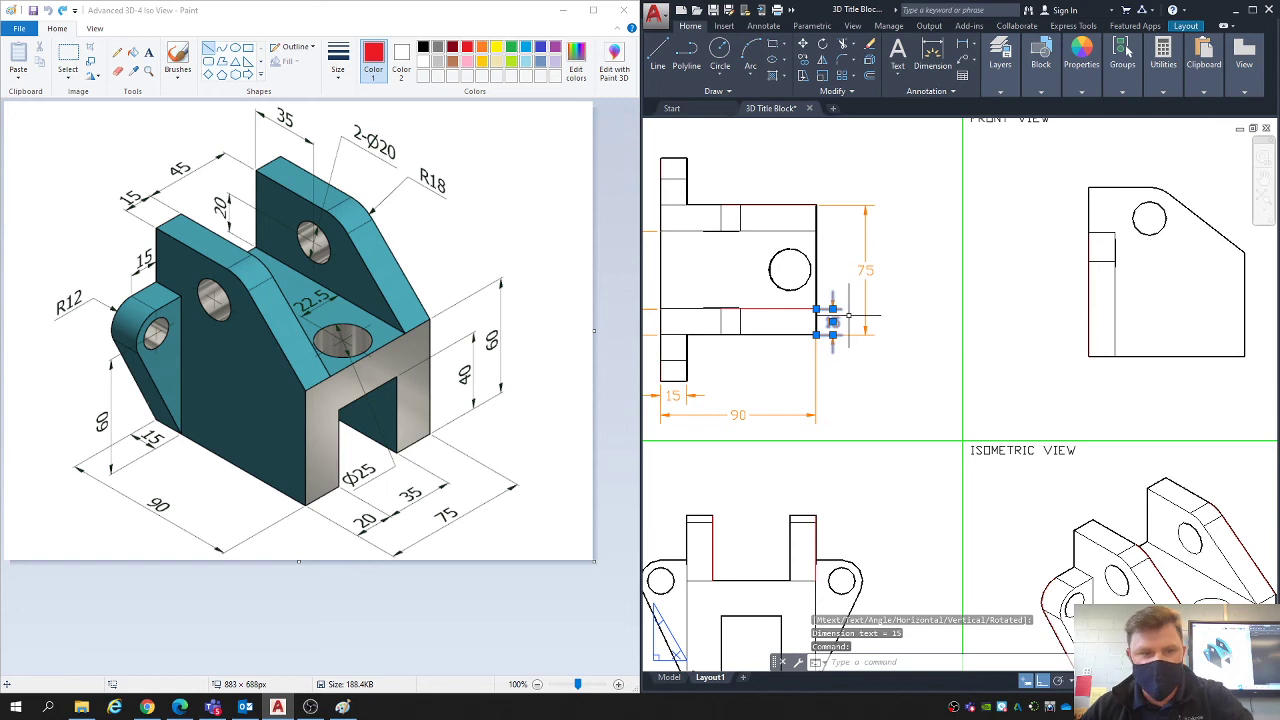
key("Delete")
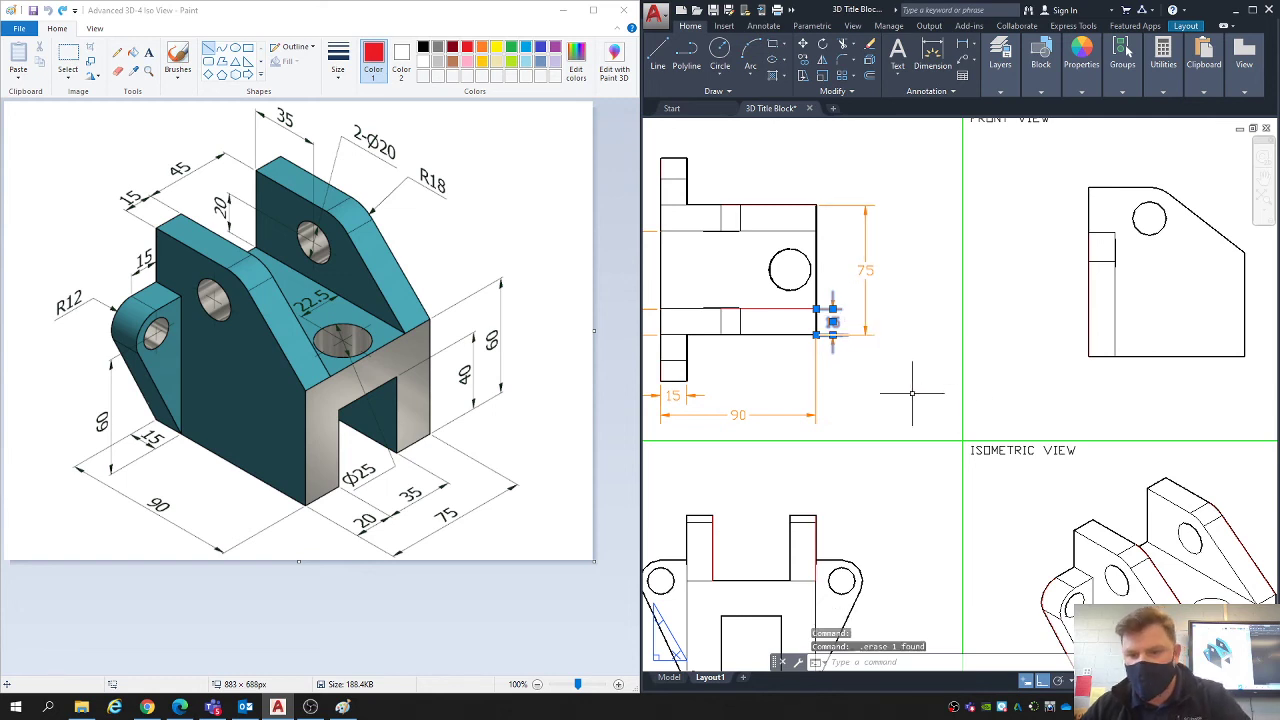
middle_click_drag(879, 378, 872, 381)
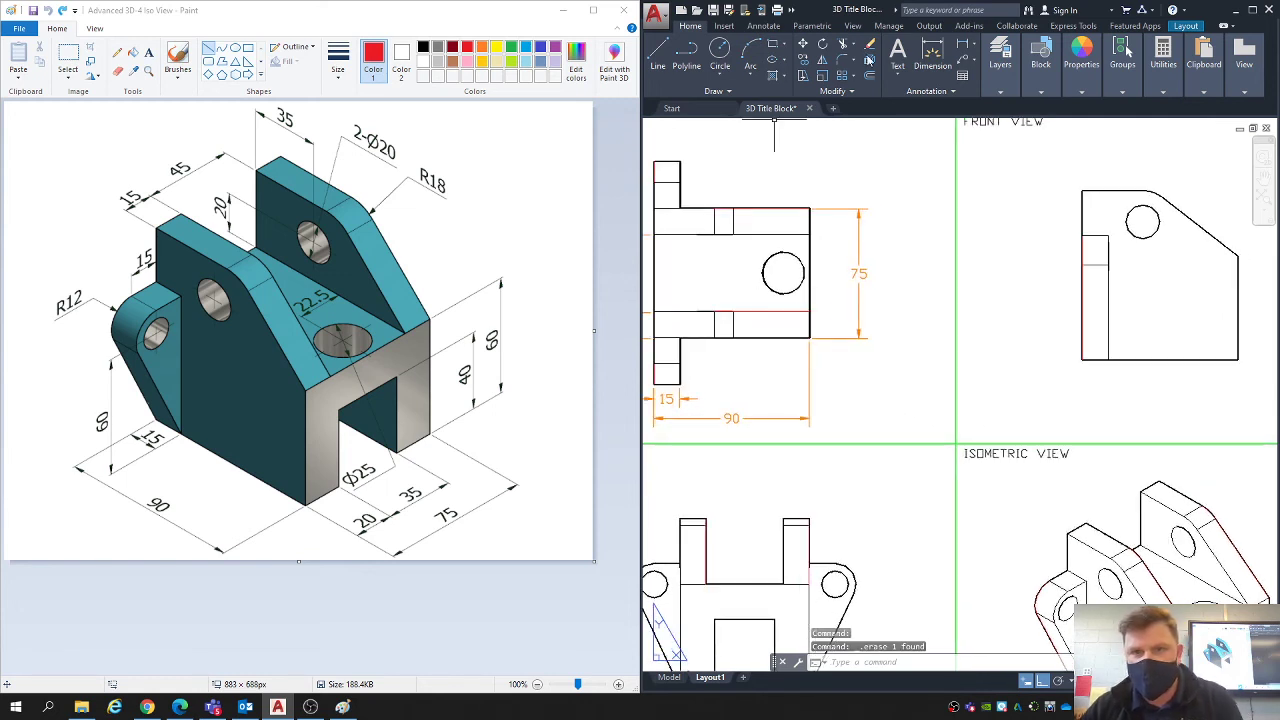
left_click(963, 45)
left_click(733, 337)
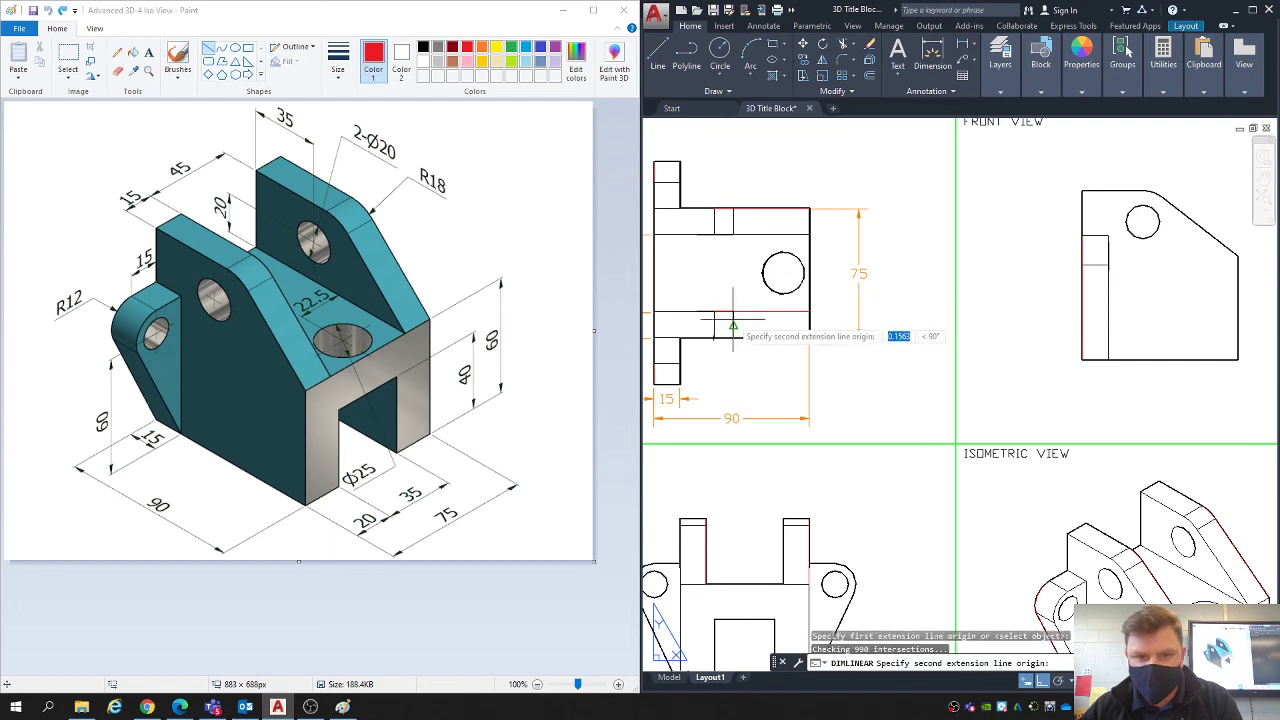
left_click(810, 311)
left_click(846, 325)
scroll(846, 325, "down", 2)
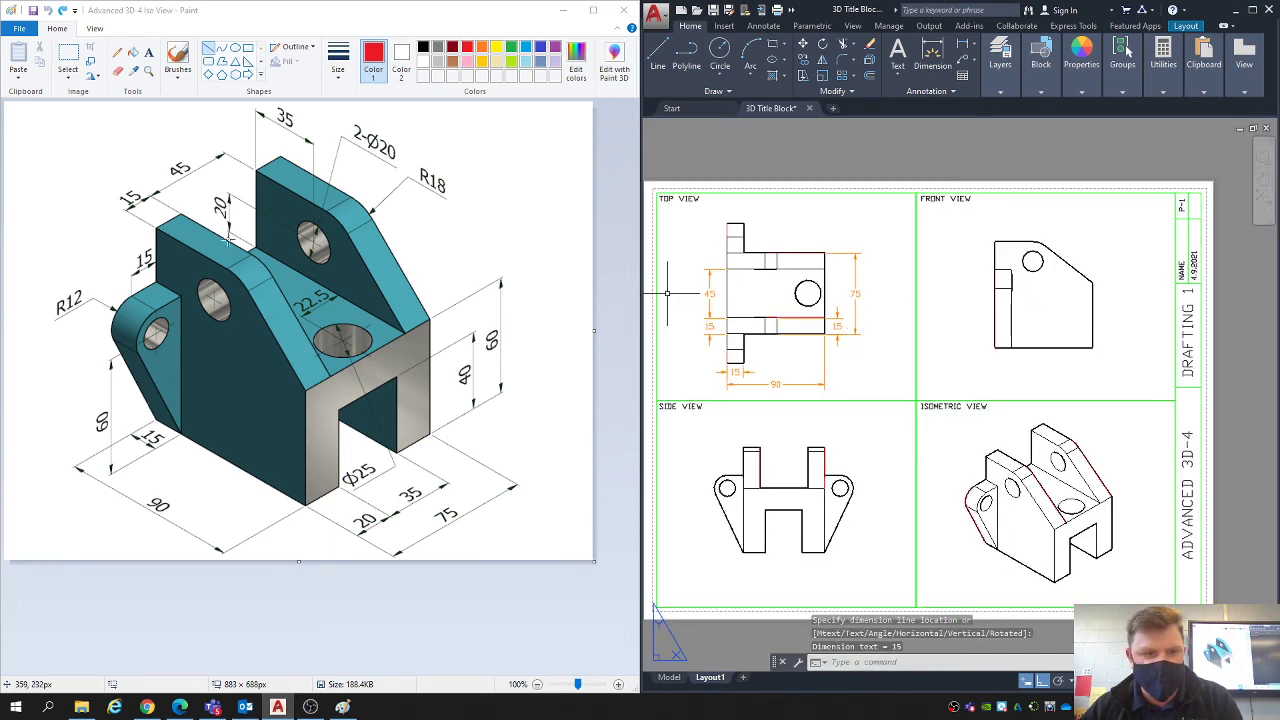
- Undo the replacement plate thickness dimension and the deletion of the original one
key("ctrl+z")
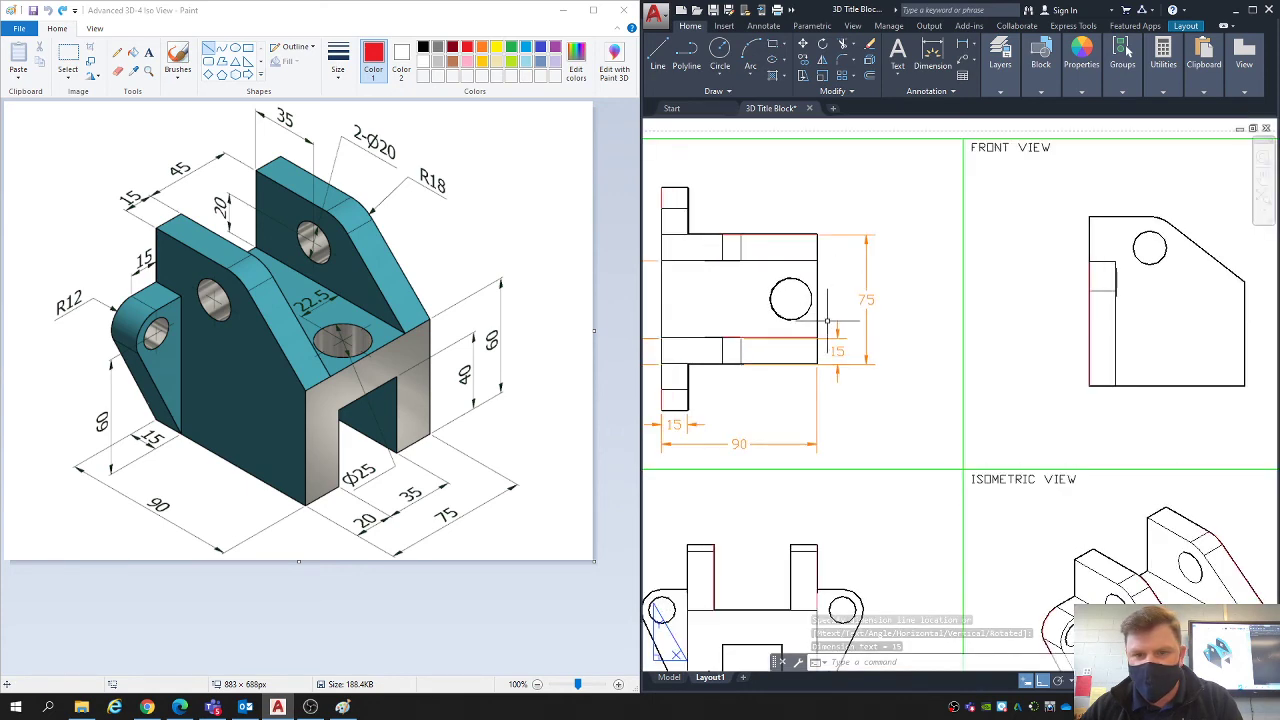
key("ctrl+z")
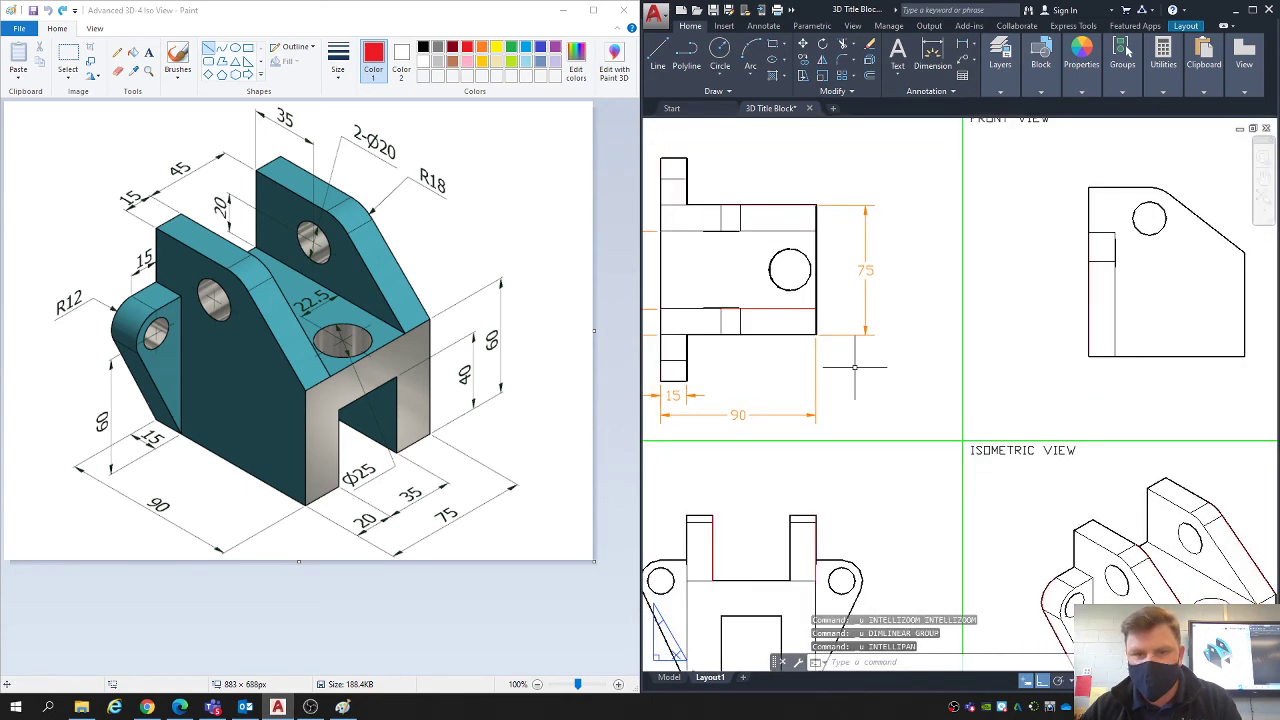
key("ctrl+z")
key("ctrl+z")
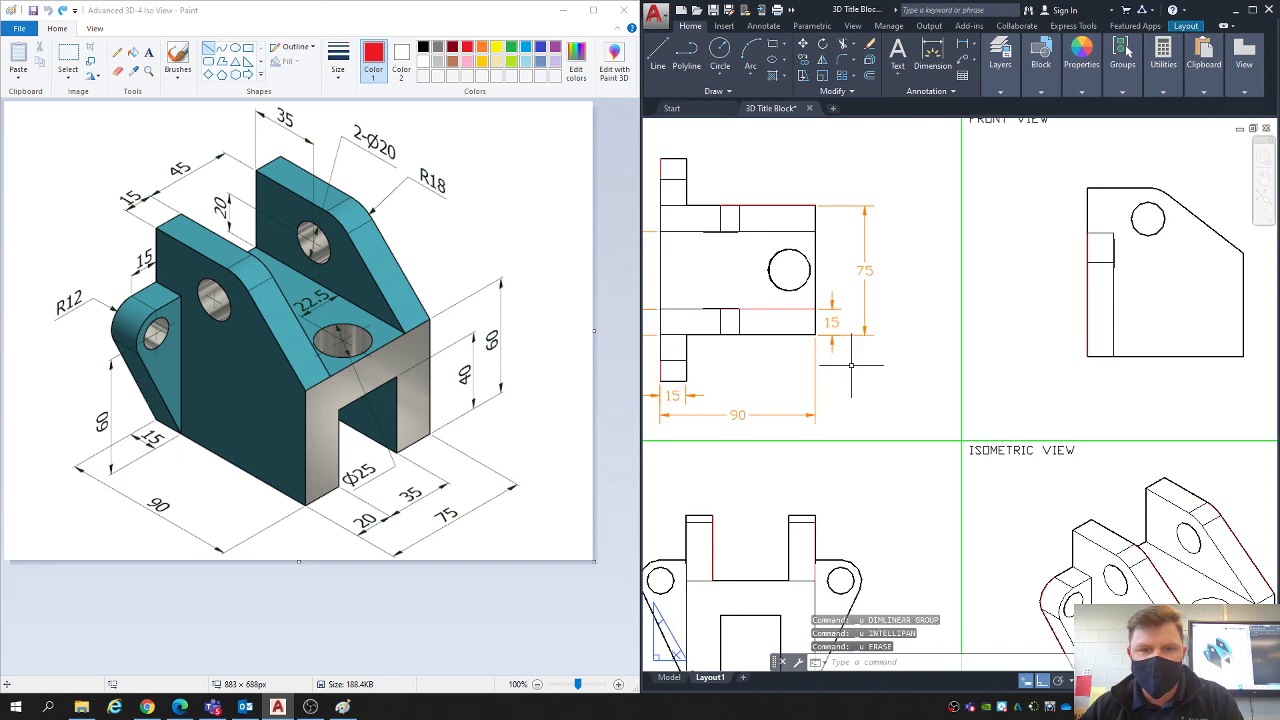
- Try a vertical linear dimension for the full height beside the front view's rear edge and undo it
scroll(851, 365, "down", 2)
middle_click_drag(864, 398, 851, 397)
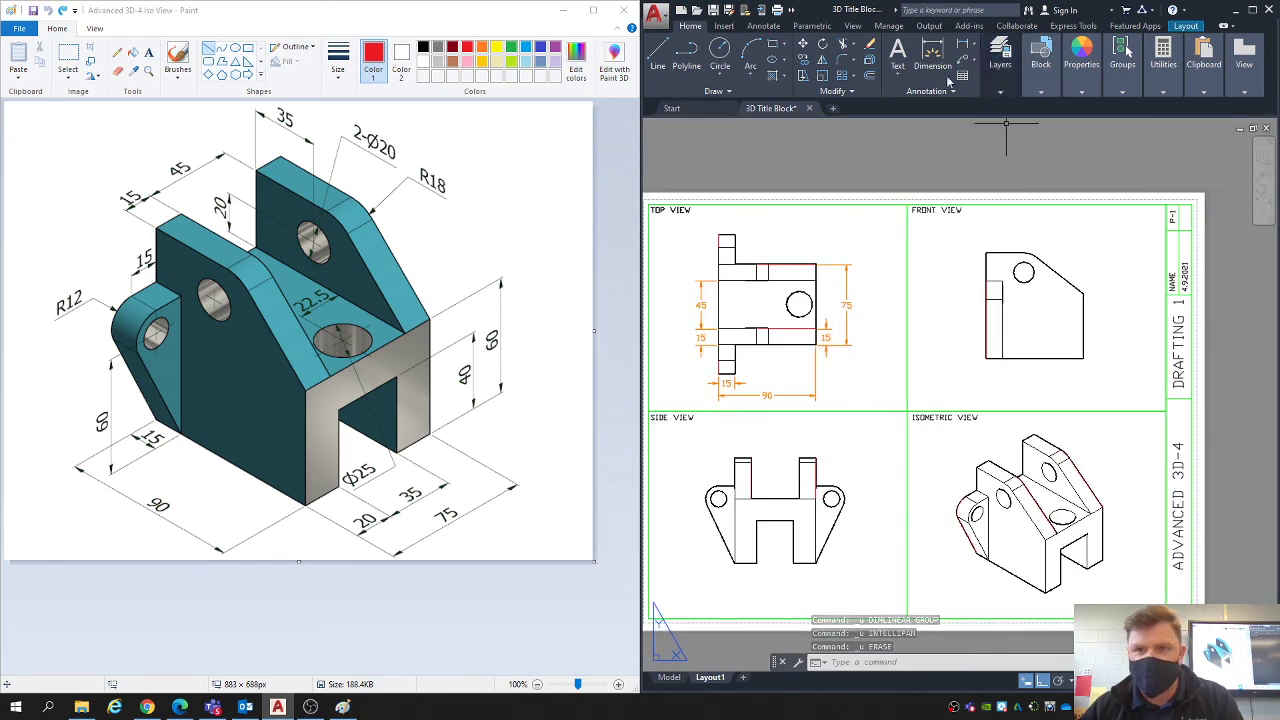
left_click(963, 45)
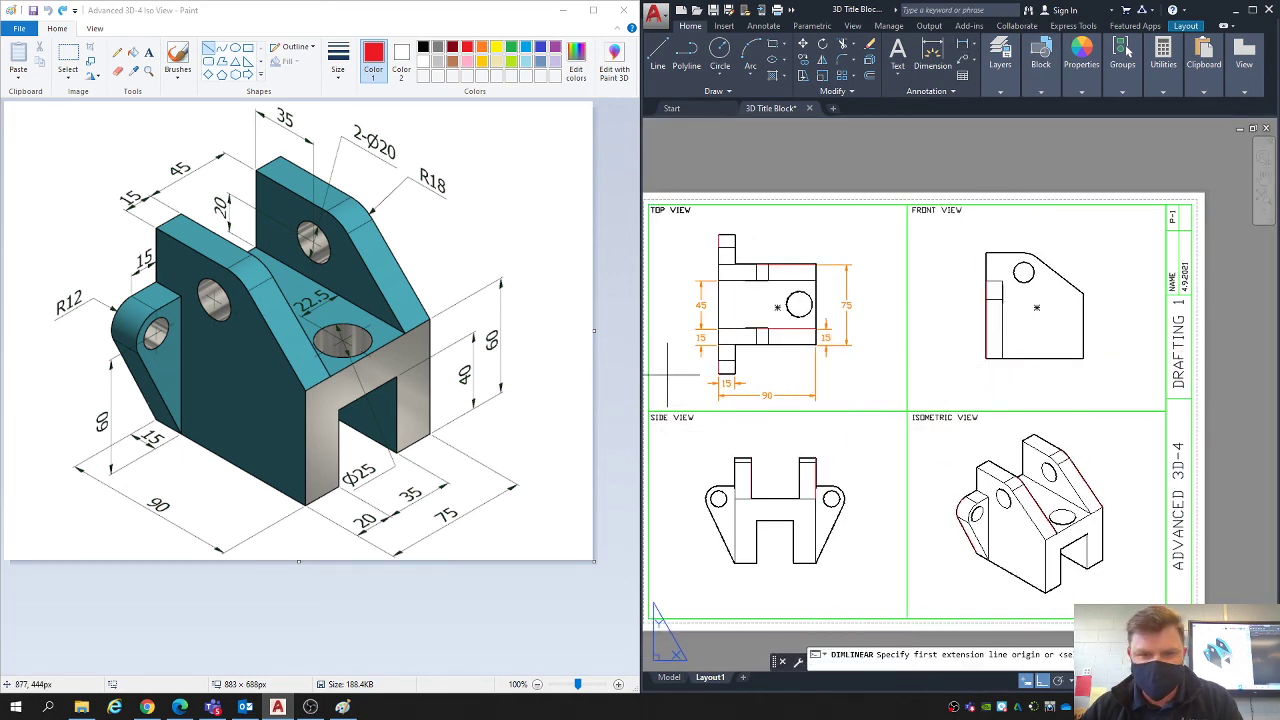
left_click(986, 358)
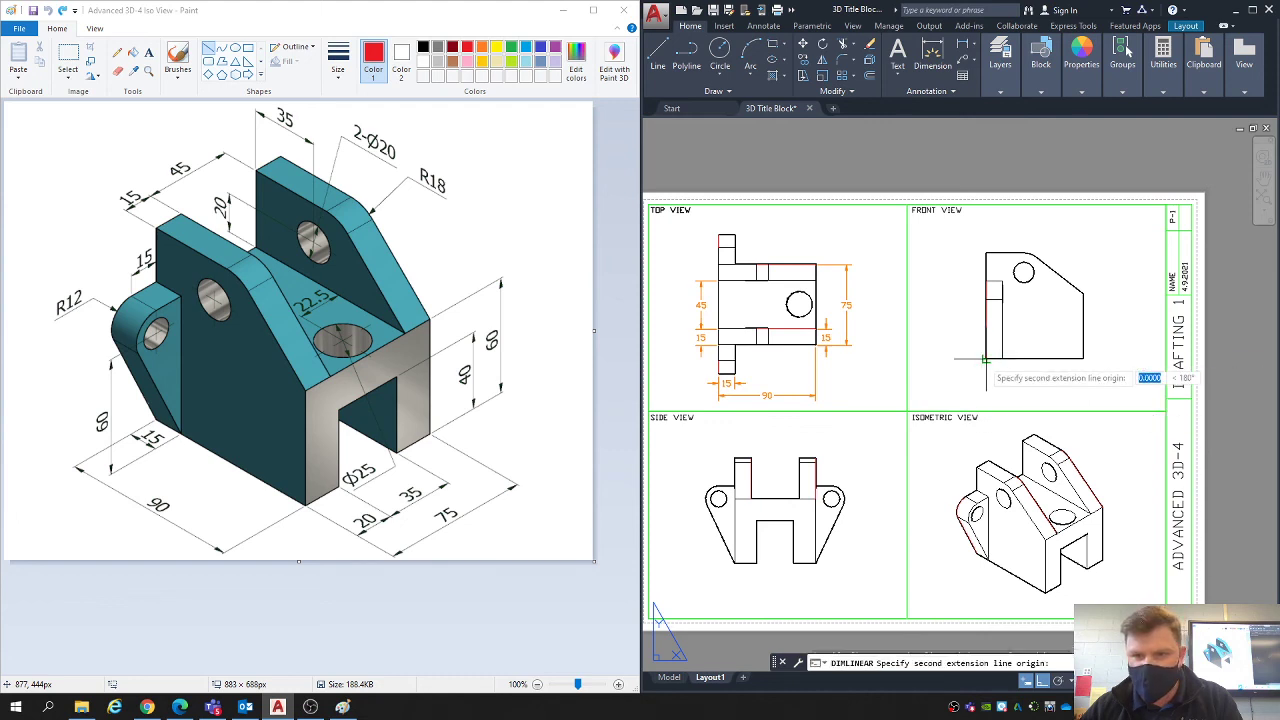
left_click(986, 253)
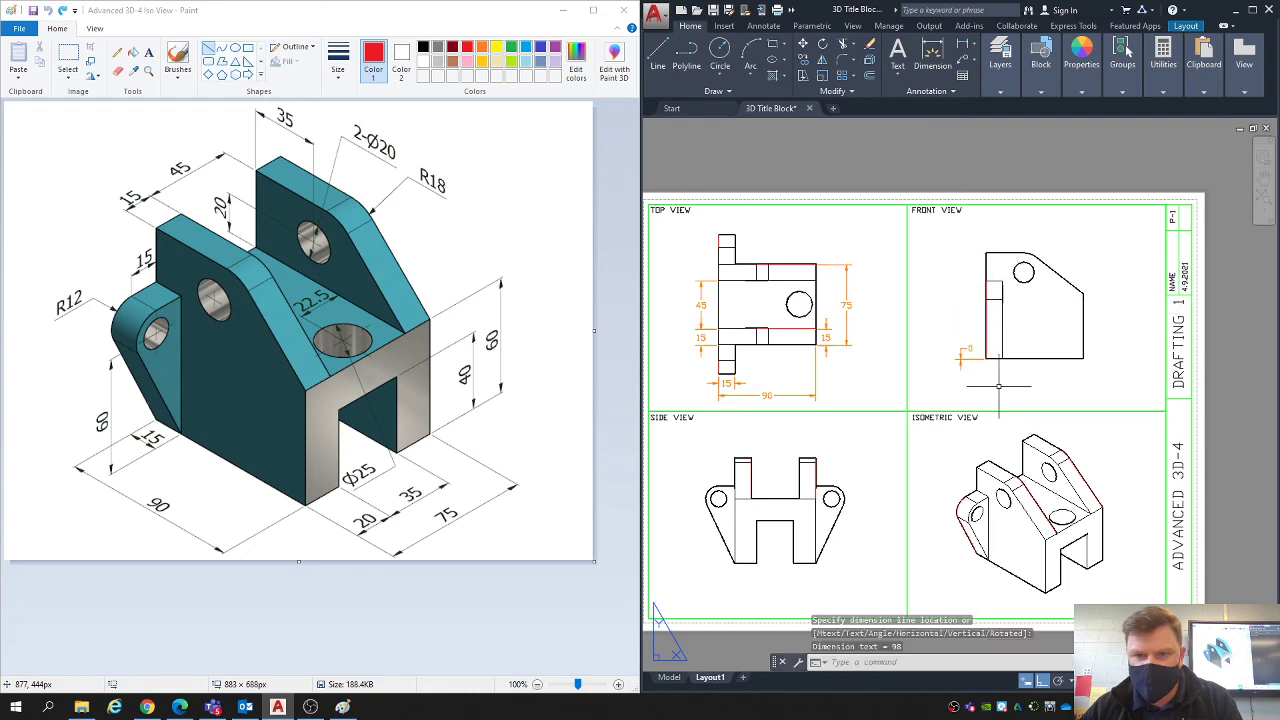
key("ctrl+z")
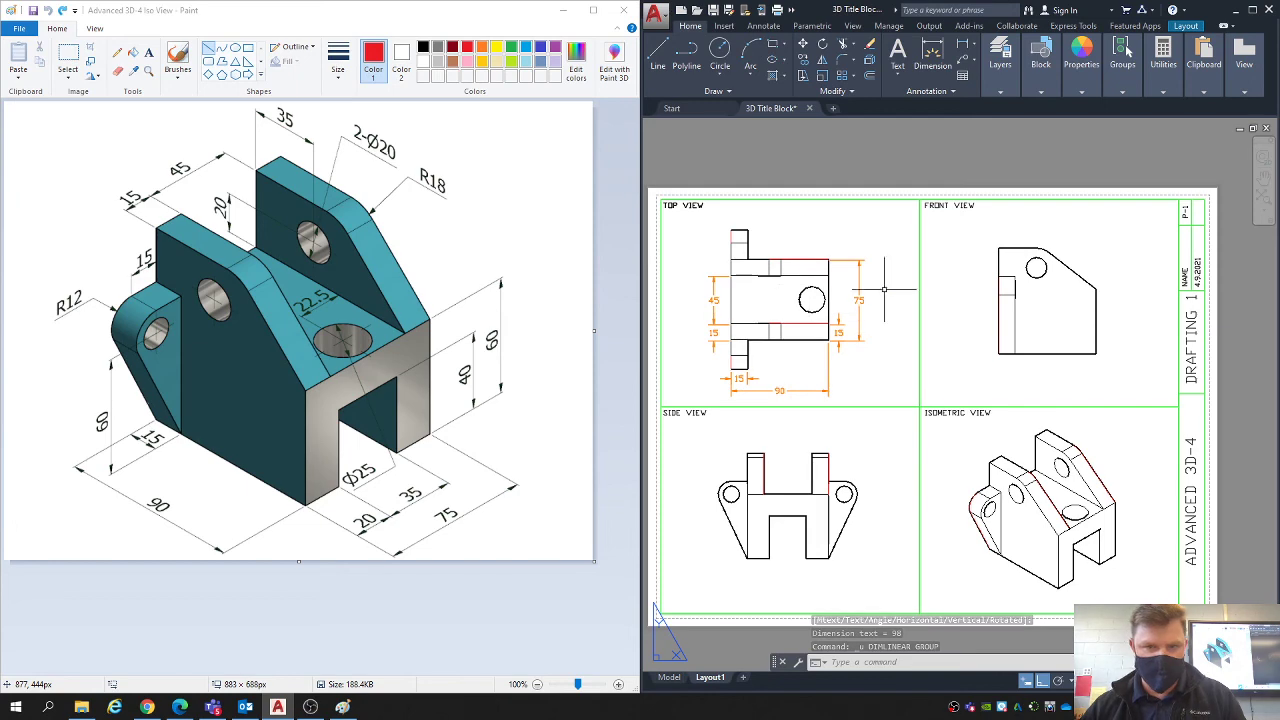
- Try a vertical linear dimension for the short front edge of the front view, starting from its lower corner, and undo it
scroll(1096, 350, "up", 2)
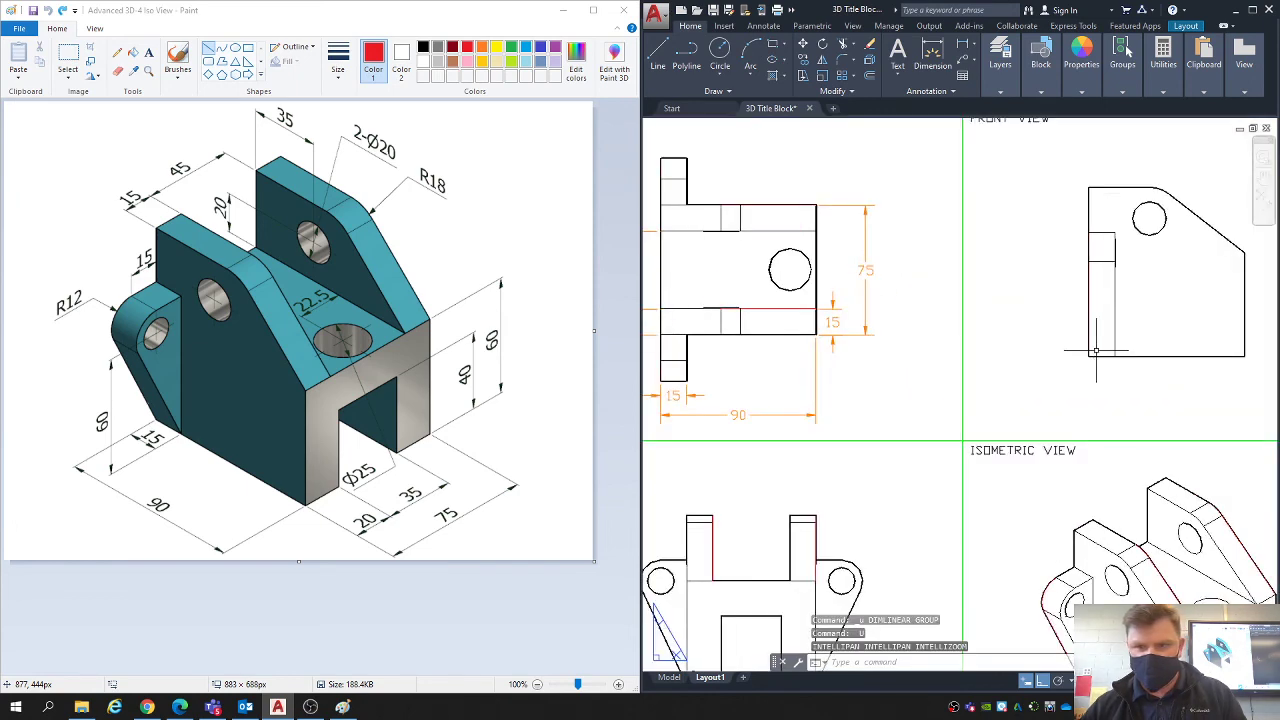
middle_click_drag(1107, 354, 1014, 369)
left_click(963, 45)
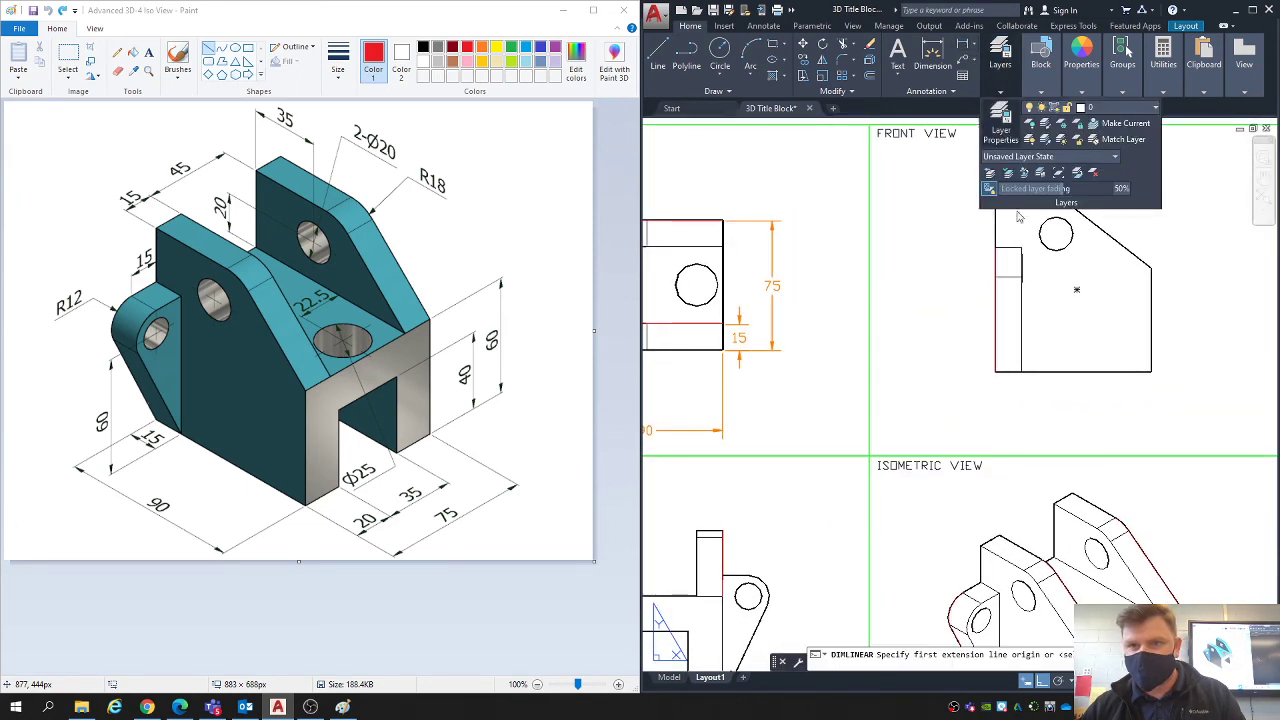
left_click(1151, 371)
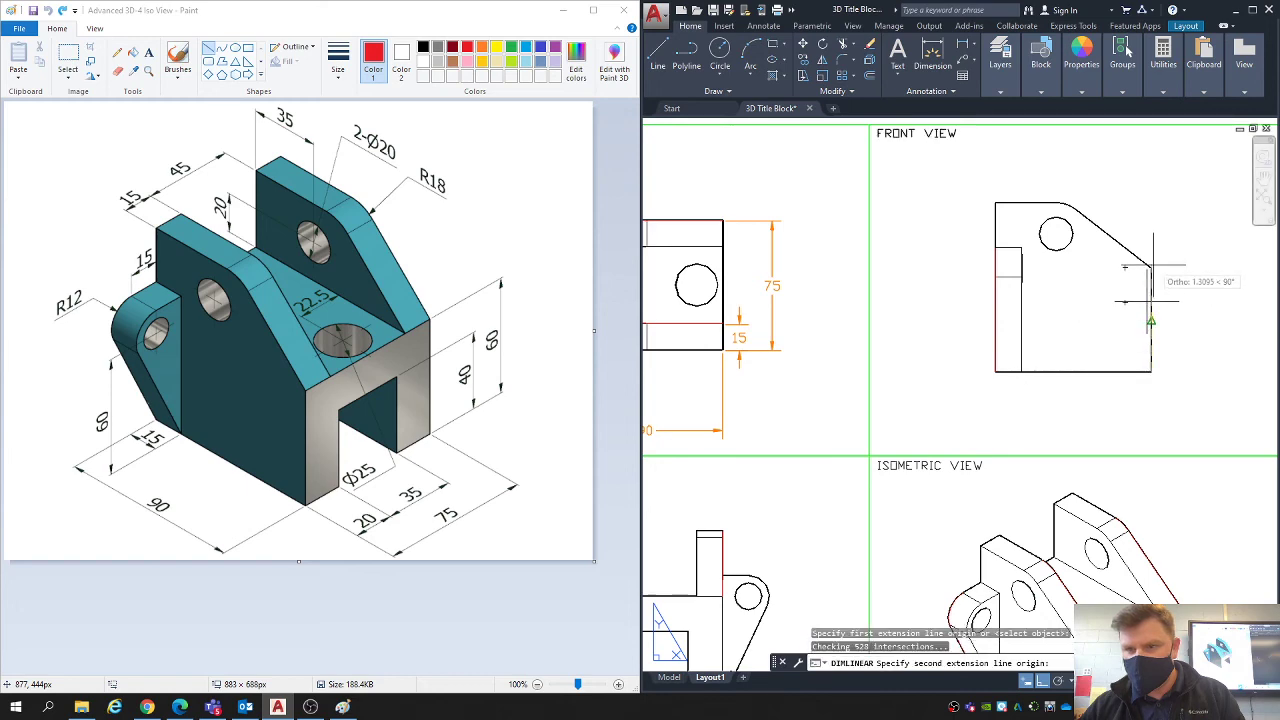
middle_click_drag(1153, 268, 1123, 272)
left_click(1122, 270)
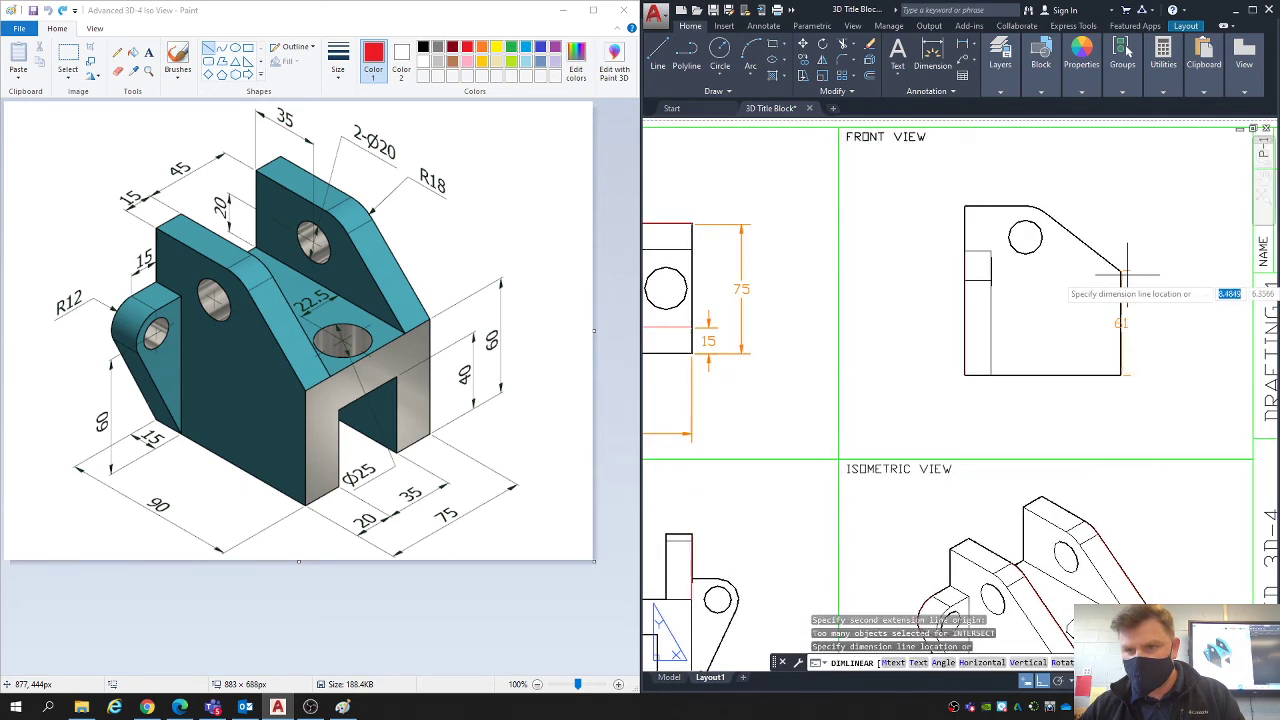
left_click(1171, 295)
key("ctrl+z")
- Add a vertical linear dimension for the front view's short front edge, picking its upper corner first and placing it outside
middle_click_drag(1177, 352, 1074, 361)
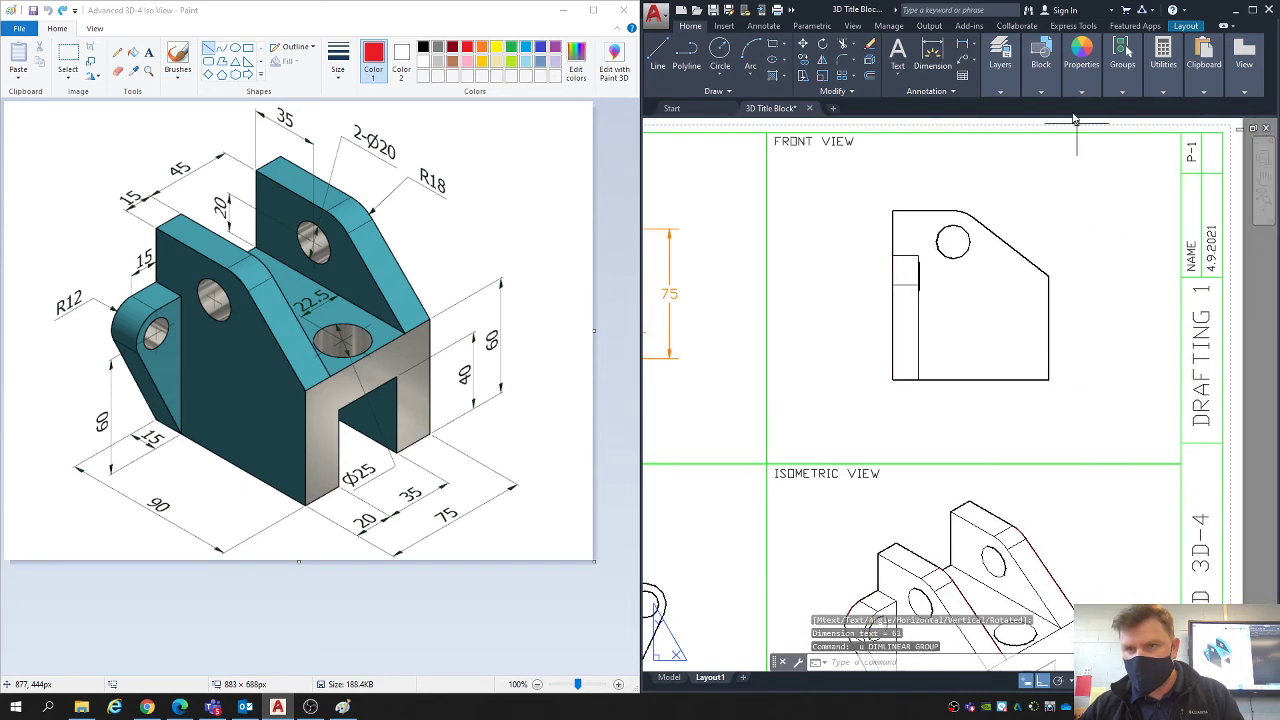
left_click(960, 50)
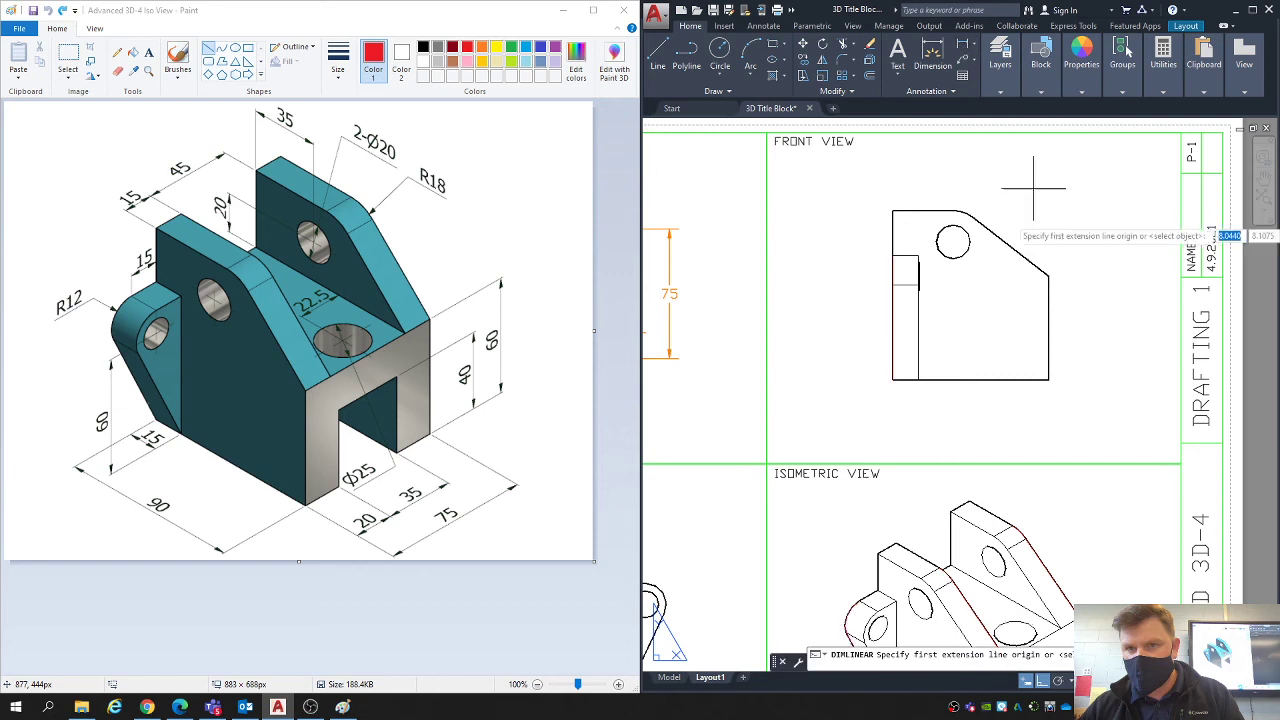
left_click(1048, 274)
left_click(1048, 379)
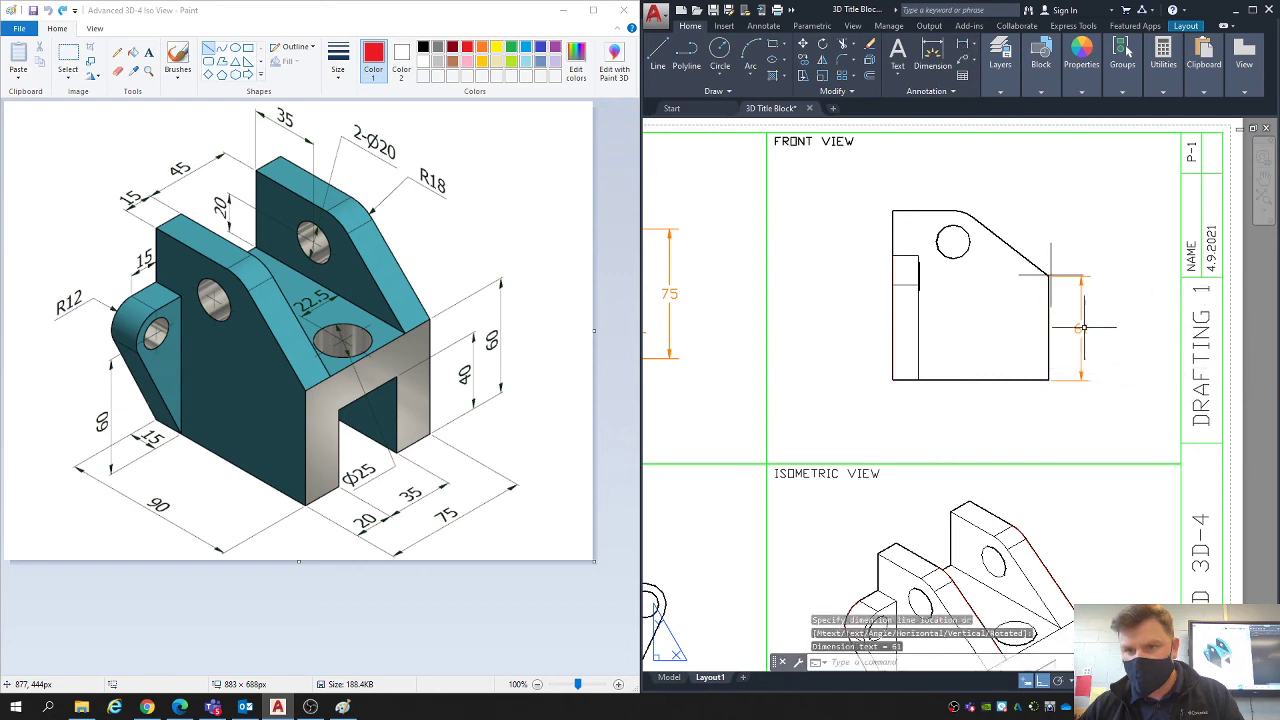
- Stretch the upper extension line origin of the front edge height dimension onto the corner where the slope meets the edge
scroll(1083, 289, "up", 6)
left_click(1031, 251)
left_click(988, 220)
scroll(974, 234, "up", 4)
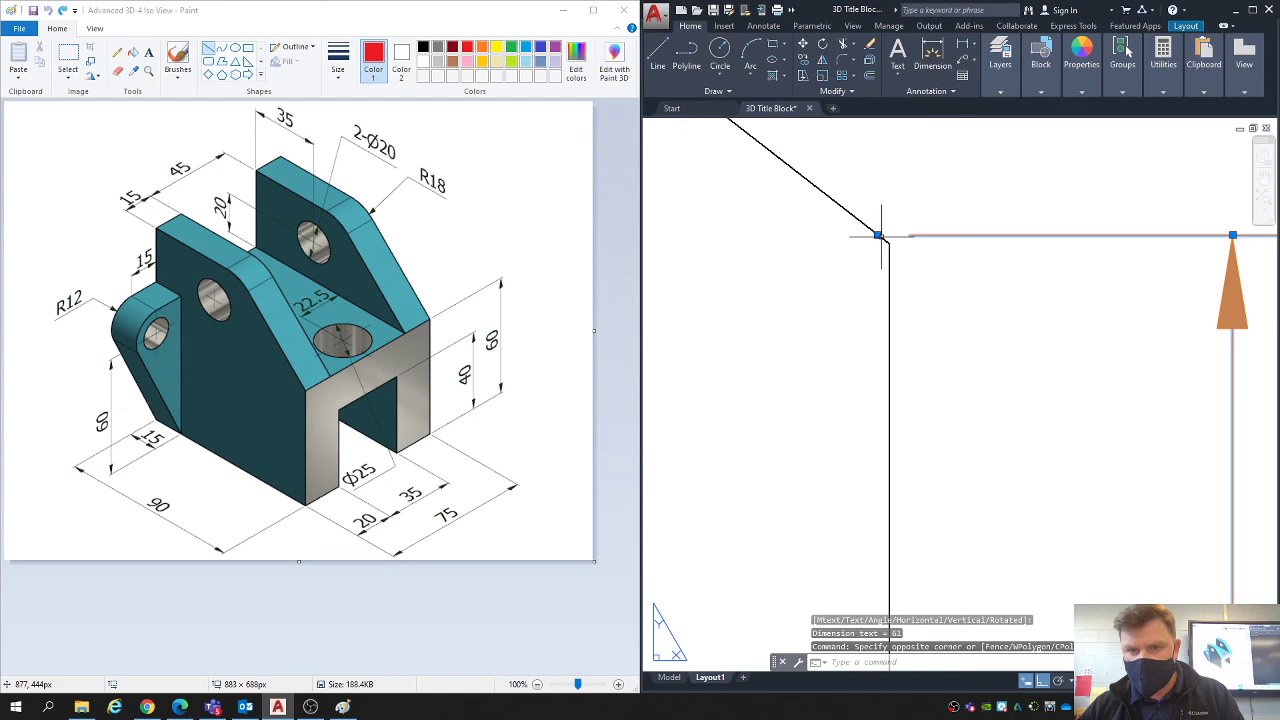
left_click(878, 235)
left_click(891, 241)
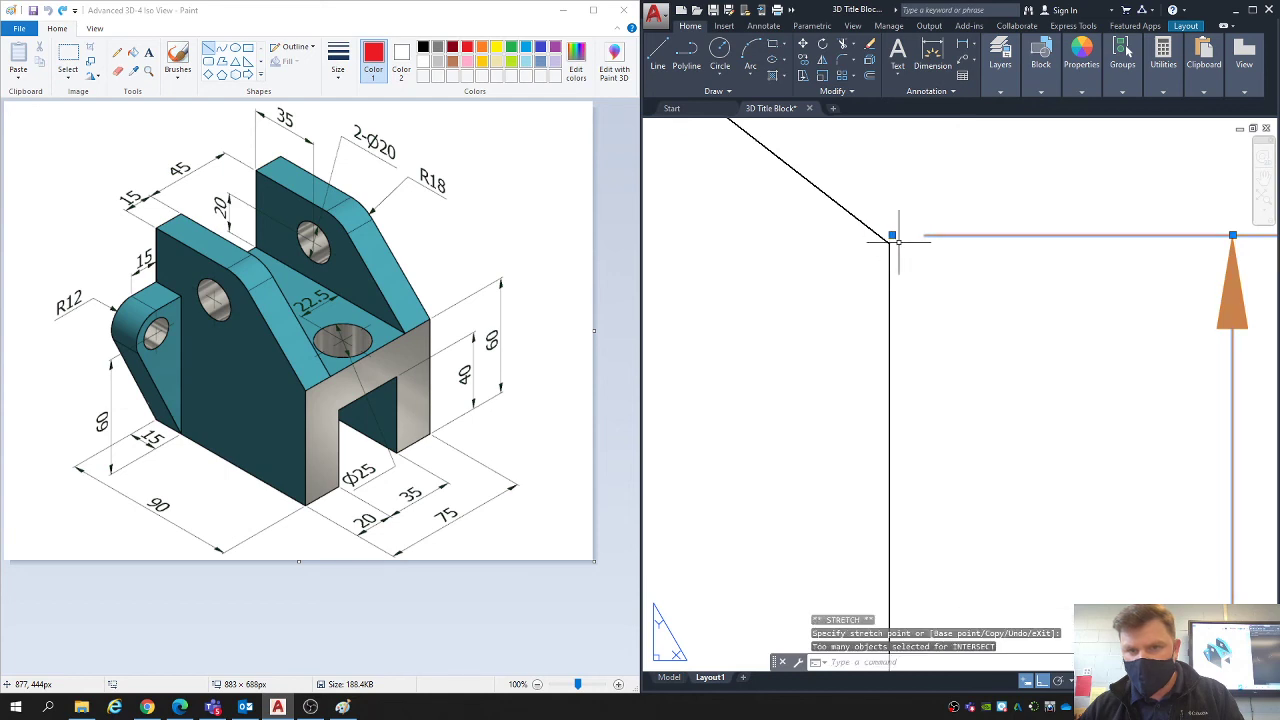
left_click(891, 242)
scroll(920, 286, "down", 6)
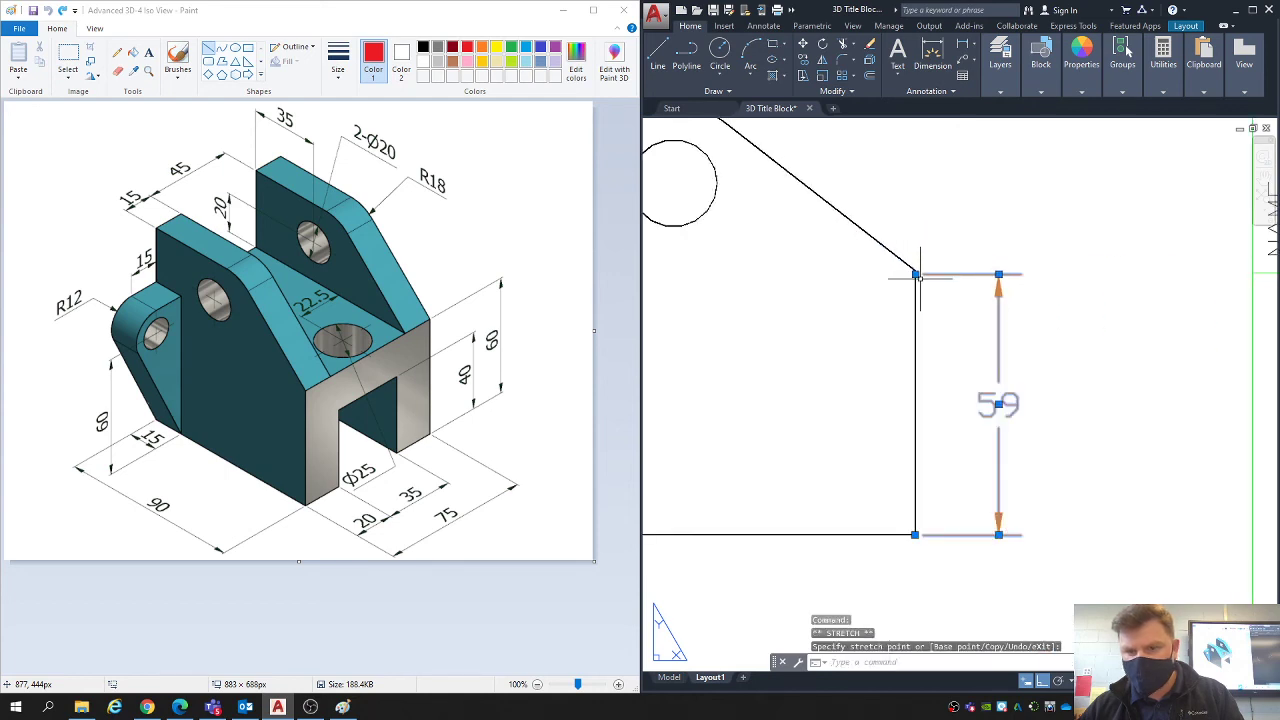
- Try to stretch the upper extension line origin of the front view's edge height dimension exactly onto the slope corner
scroll(920, 278, "up", 3)
left_click(916, 274)
scroll(919, 262, "up", 1)
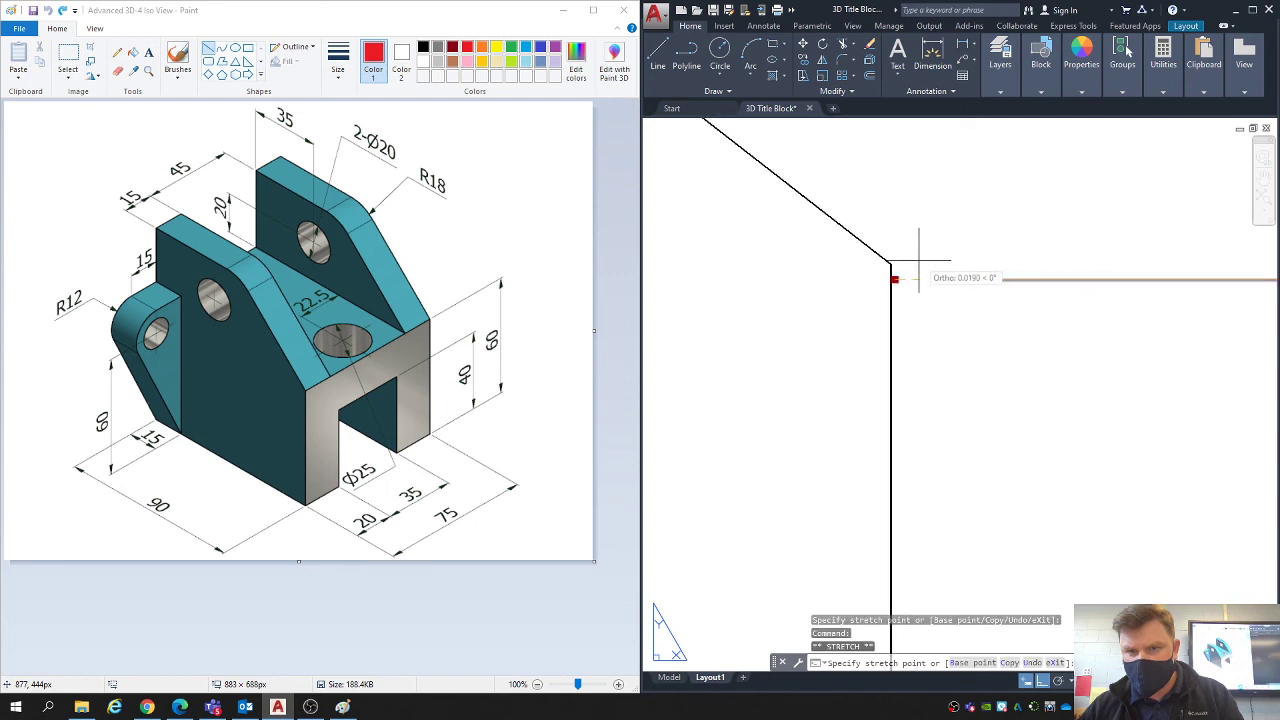
left_click(917, 263)
scroll(917, 264, "down", 1)
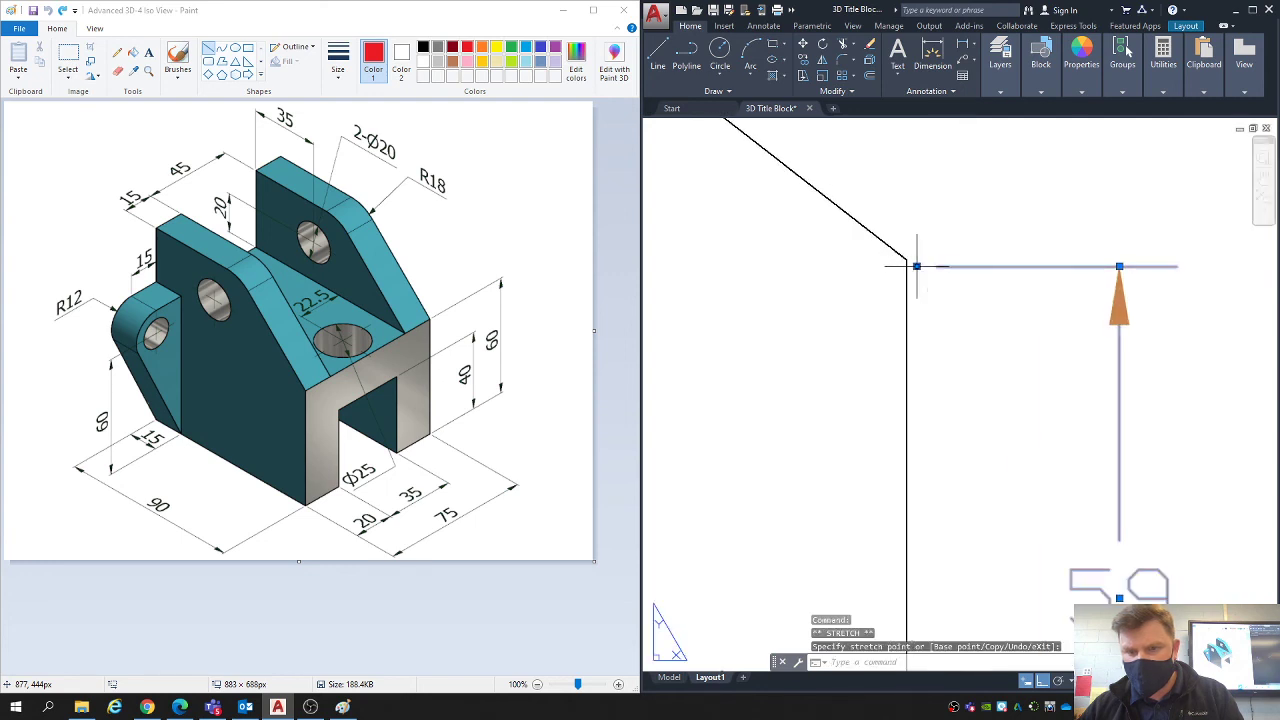
left_click(916, 266)
left_click(920, 260)
scroll(922, 256, "down", 3)
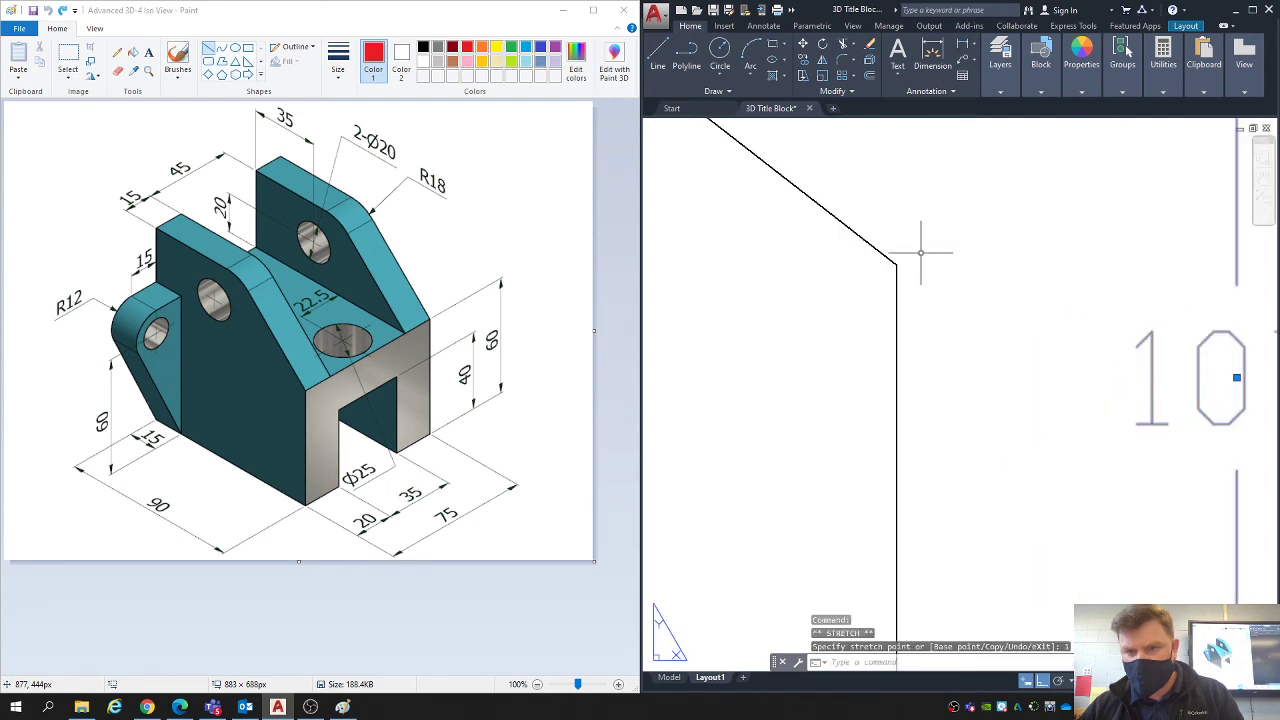
- Stretch the upper extension line origin of the edge height dimension back down level with the slope corner and deselect the dimension
left_click(921, 129)
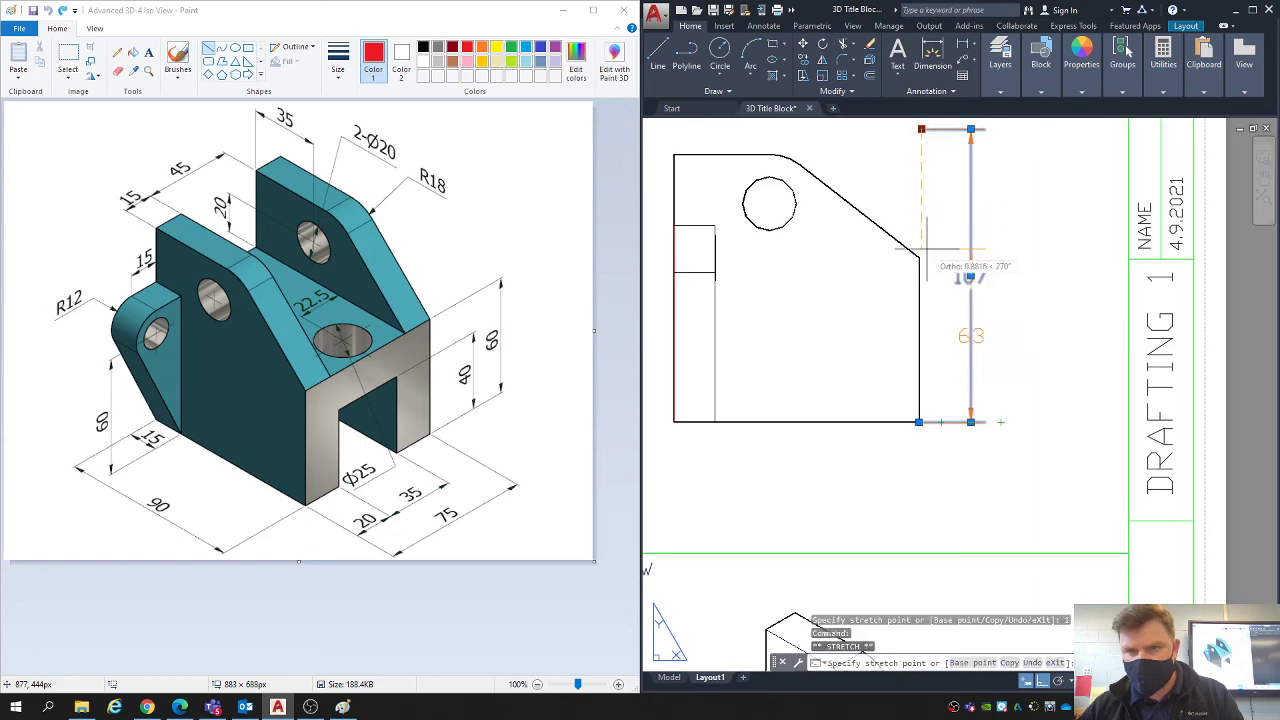
left_click(920, 258)
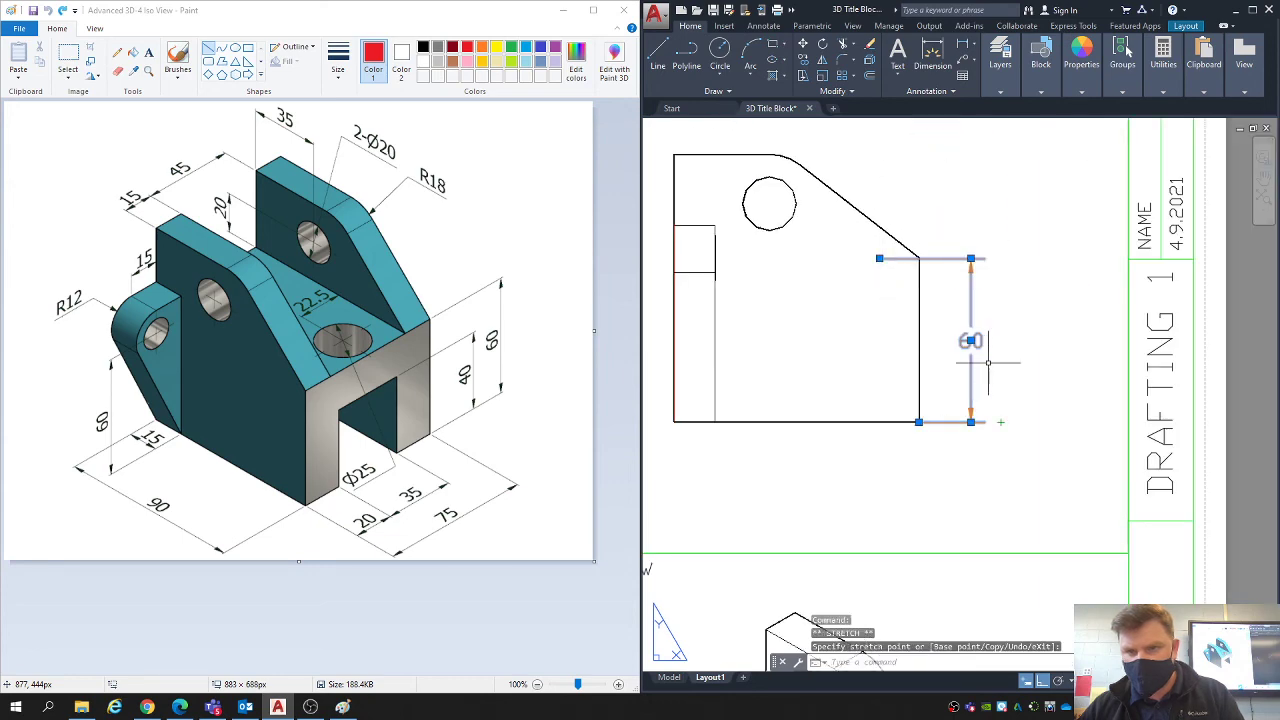
key("Escape")
key("Escape")
key("Escape")
- Add a horizontal linear dimension across the side view's full base width, placed below the view
scroll(960, 350, "down", 3)
scroll(947, 352, "up", 2)
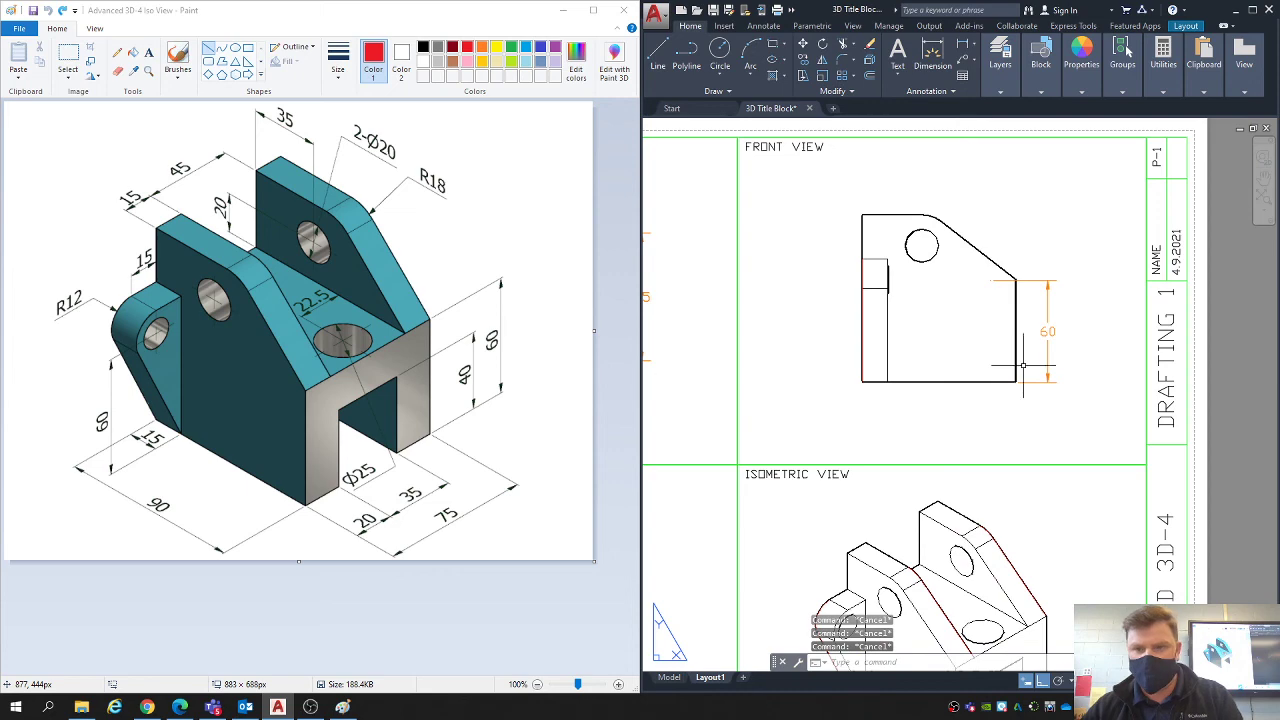
scroll(1022, 366, "down", 4)
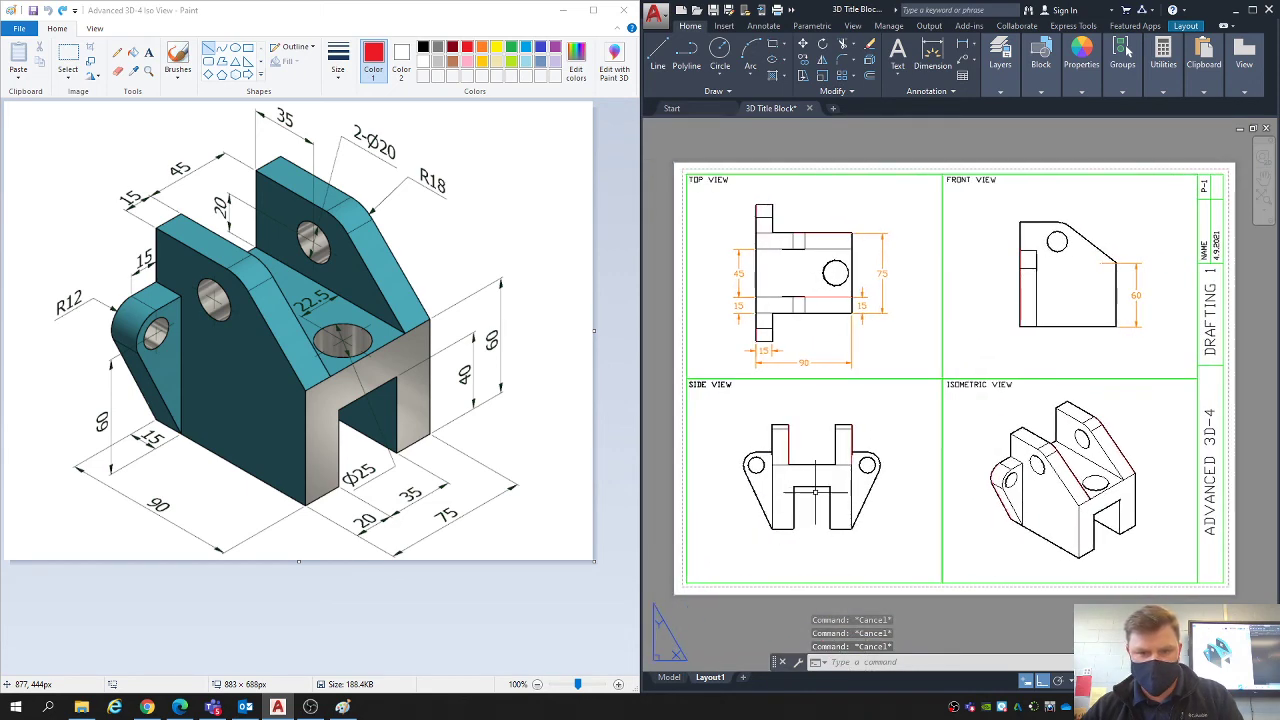
key("Return")
left_click(772, 529)
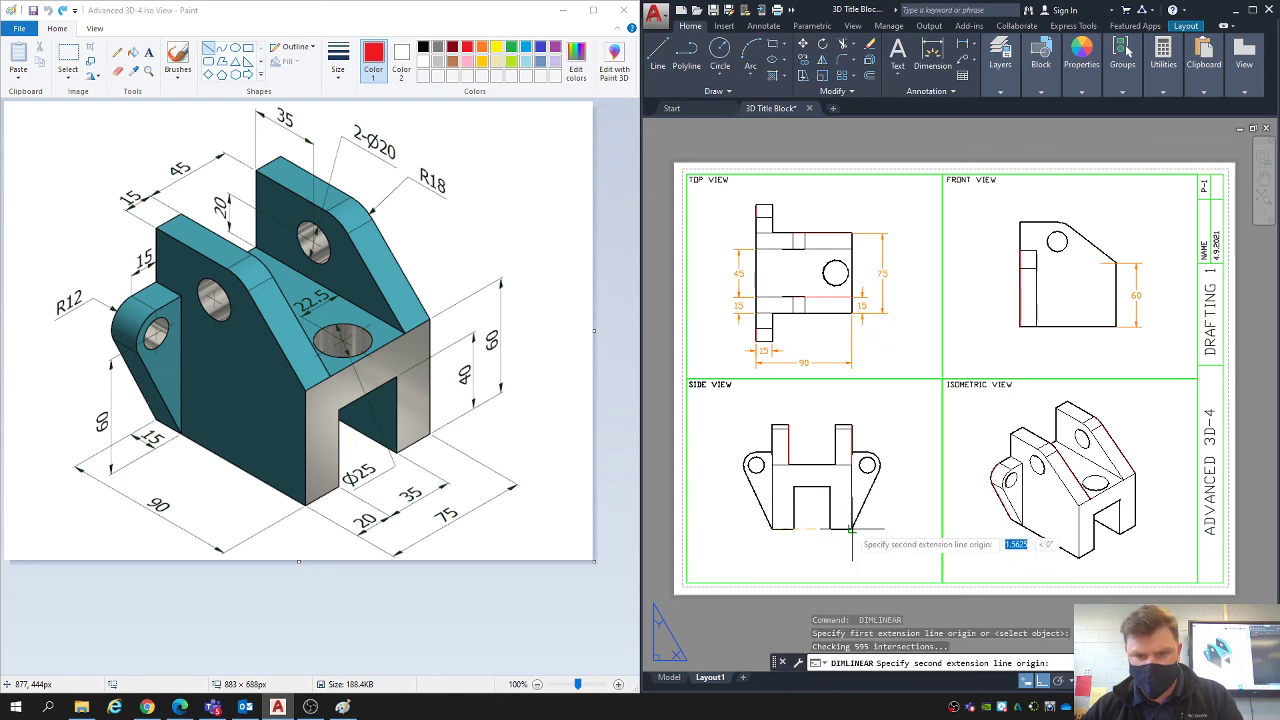
left_click(837, 558)
- Add horizontal linear dimensions for the side view's left leg and the adjacent slot opening, aligned just below the base
scroll(815, 562, "up", 3)
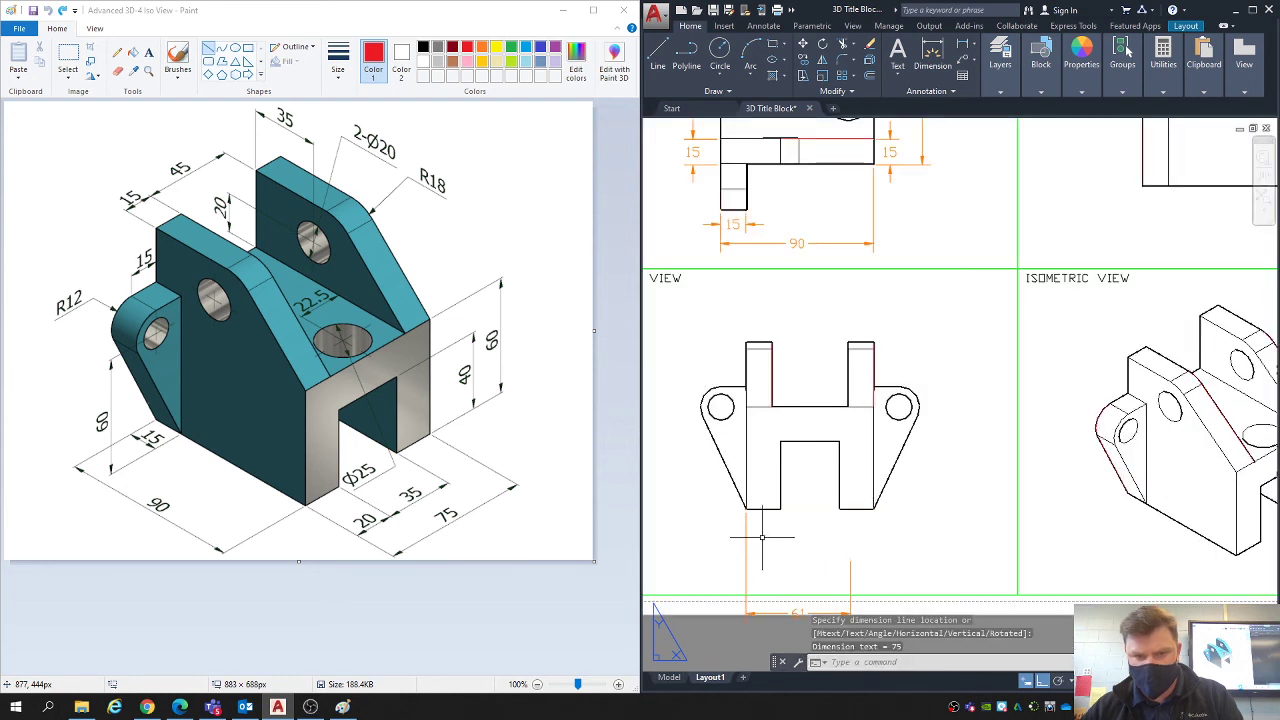
key("Return")
left_click(746, 509)
left_click(781, 509)
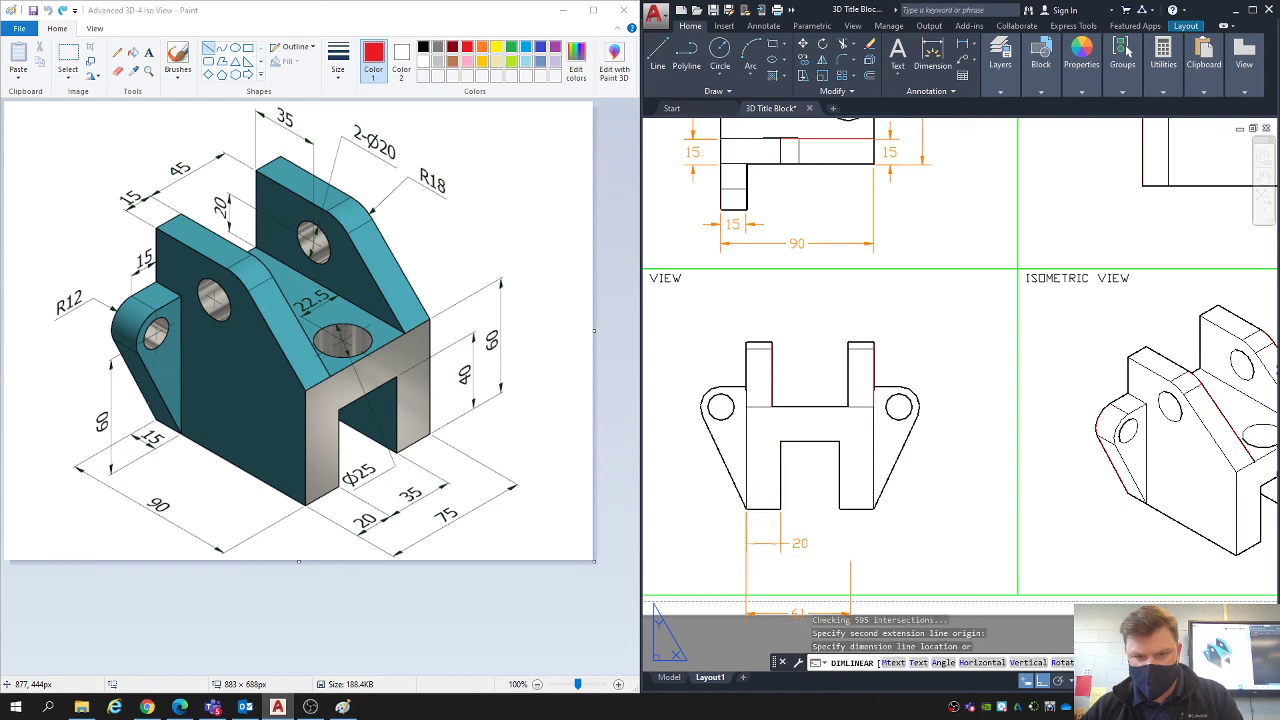
left_click(757, 543)
key("Return")
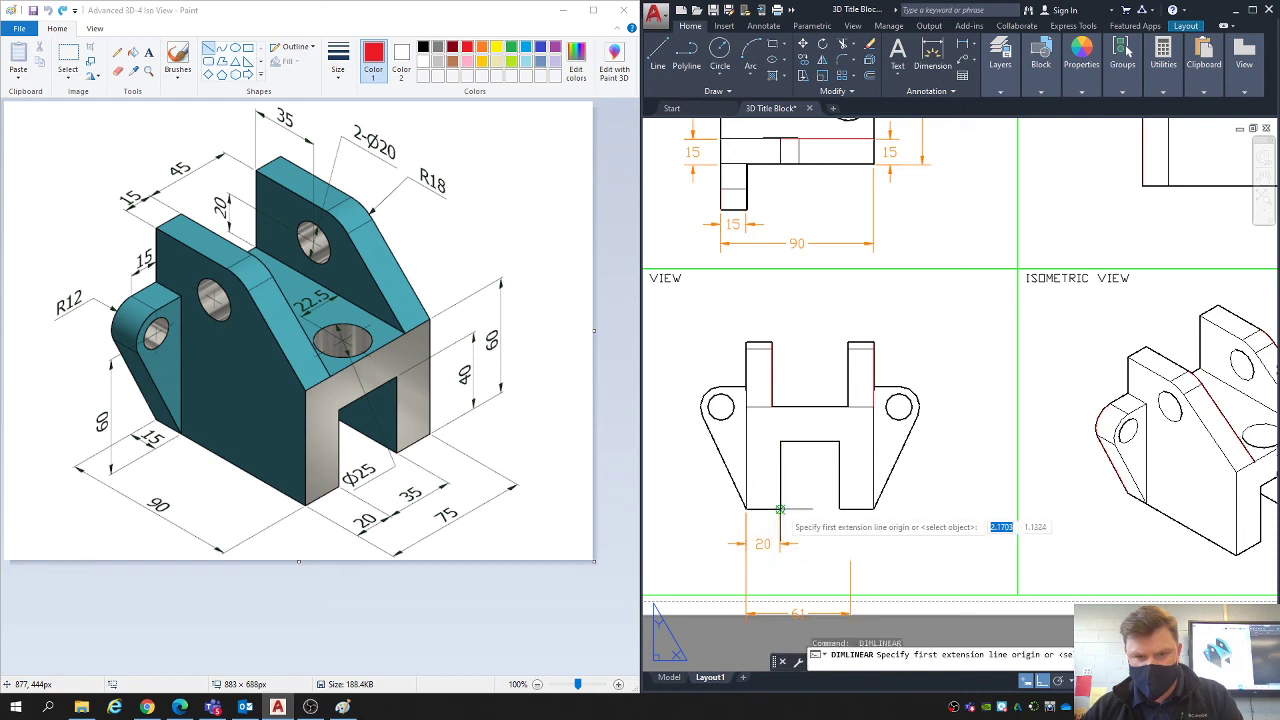
left_click(781, 509)
left_click(838, 509)
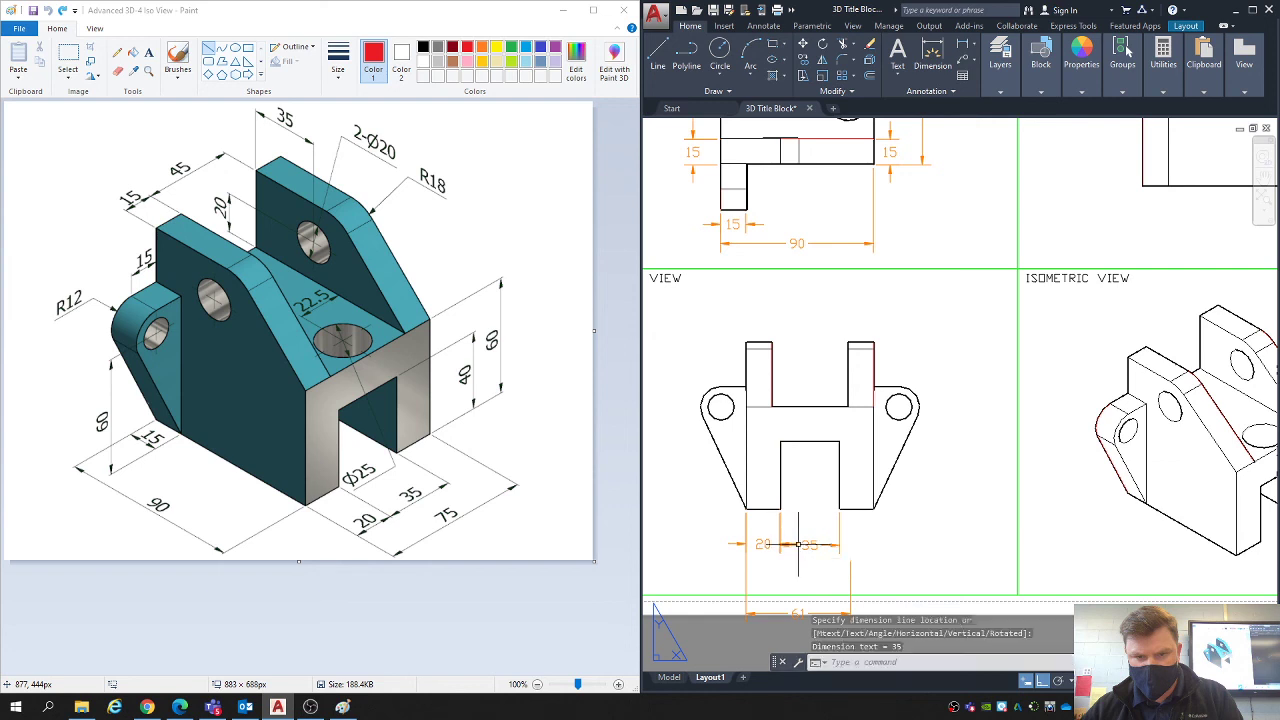
left_click(798, 544)
- Add a horizontal linear dimension for the side view's right leg in line with the leg and slot dimensions
key("Return")
left_click(838, 509)
left_click(874, 509)
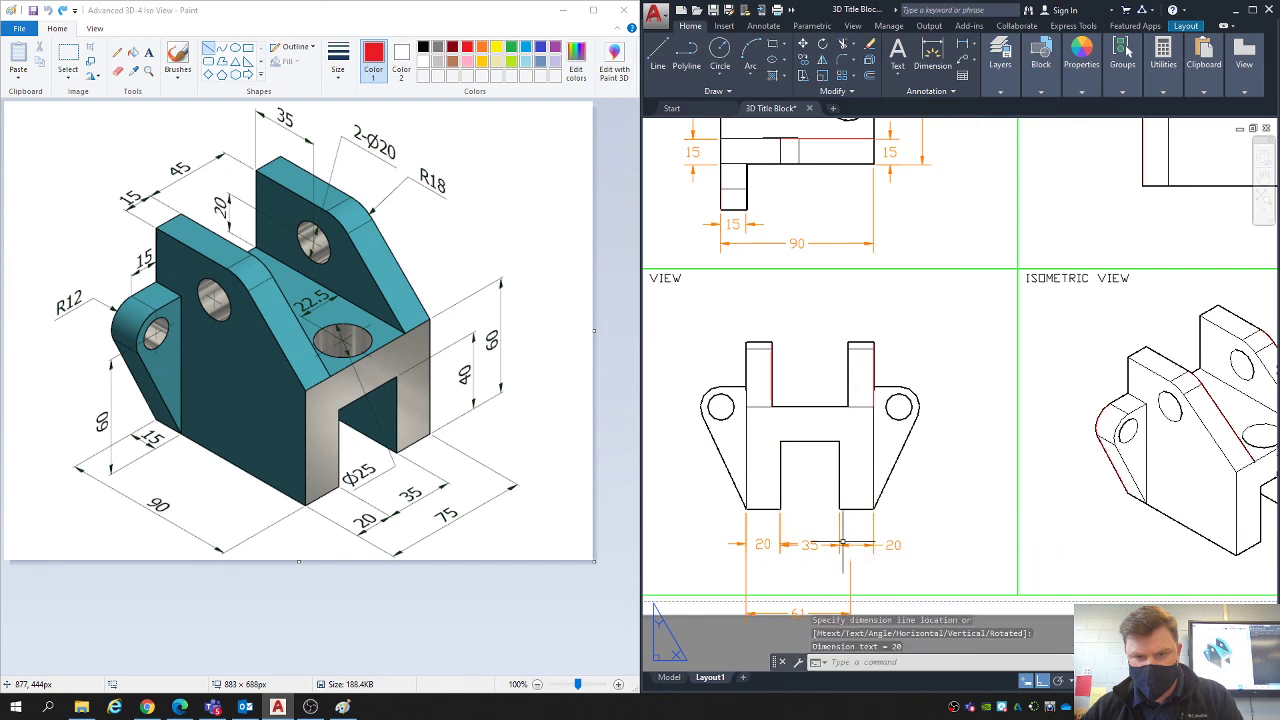
left_click(843, 543)
- Add a radius dimension to the hole in the side view's right lug, with its text outside the upper right
left_click(975, 46)
left_click(990, 174)
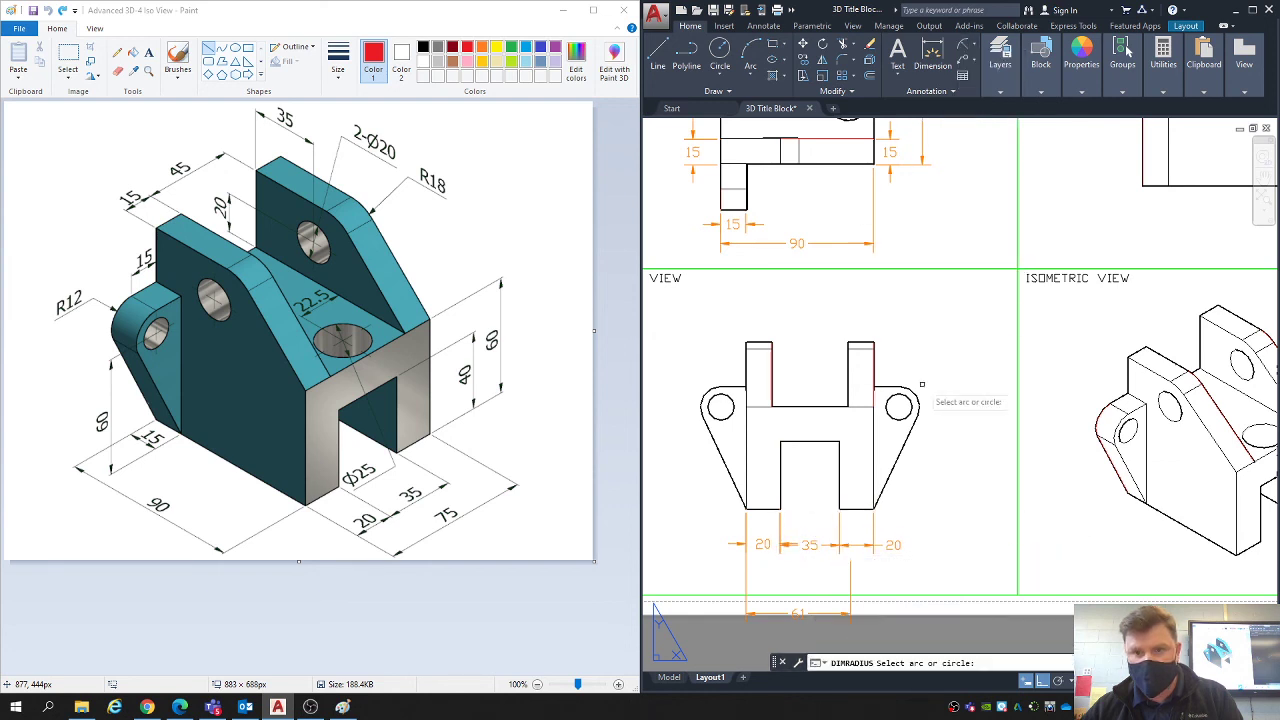
left_click(901, 414)
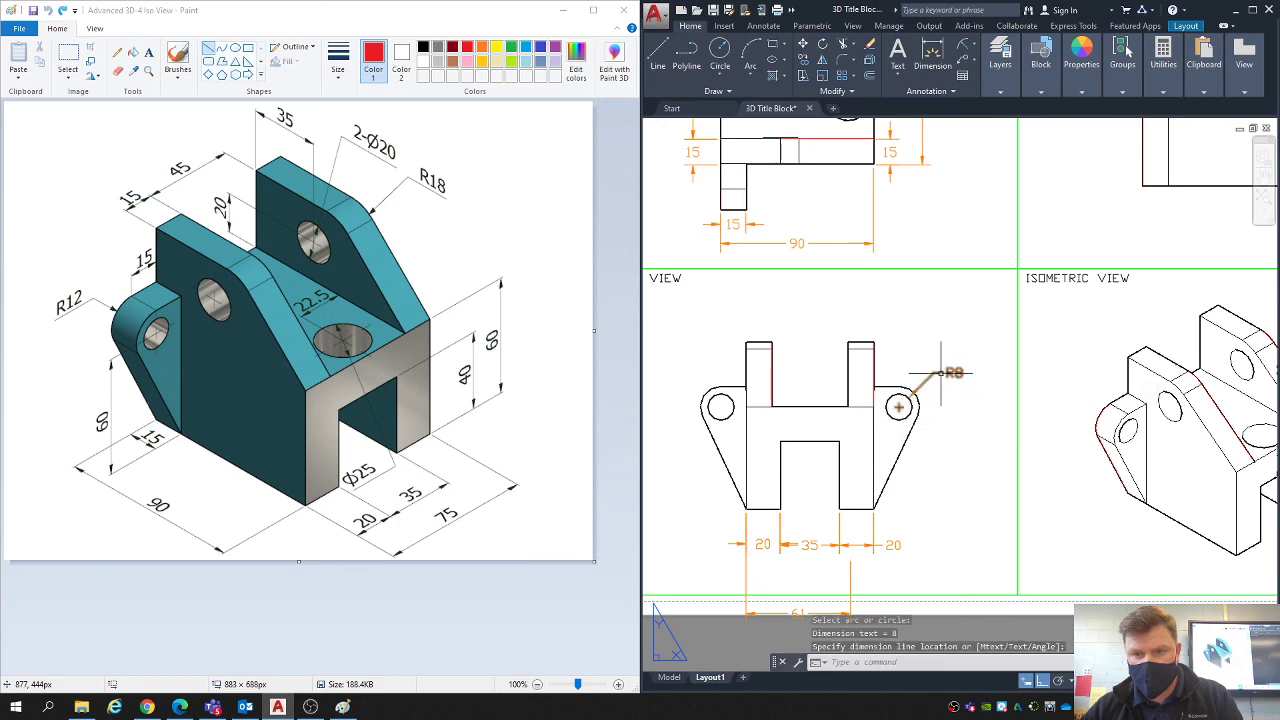
middle_click_drag(1050, 404, 931, 386)
key("Return")
middle_click_drag(779, 148, 845, 240)
left_click(814, 172)
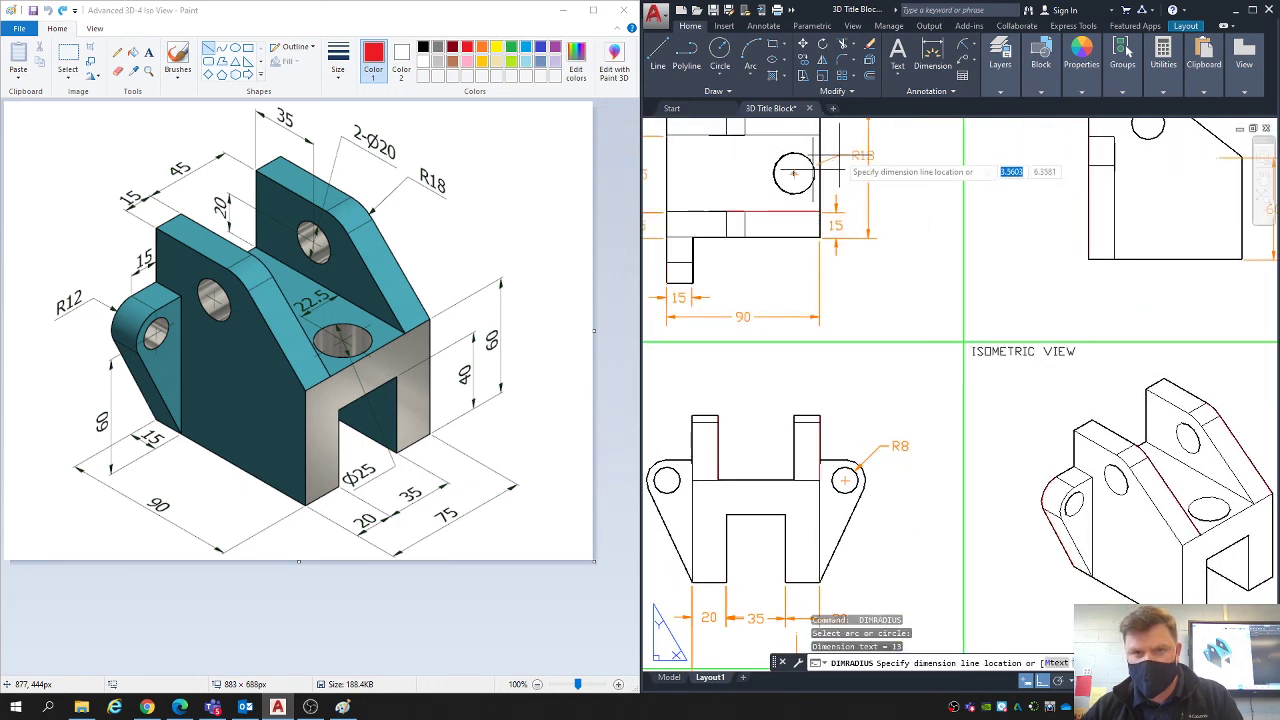
middle_click_drag(835, 149, 834, 235)
scroll(829, 232, "up", 2)
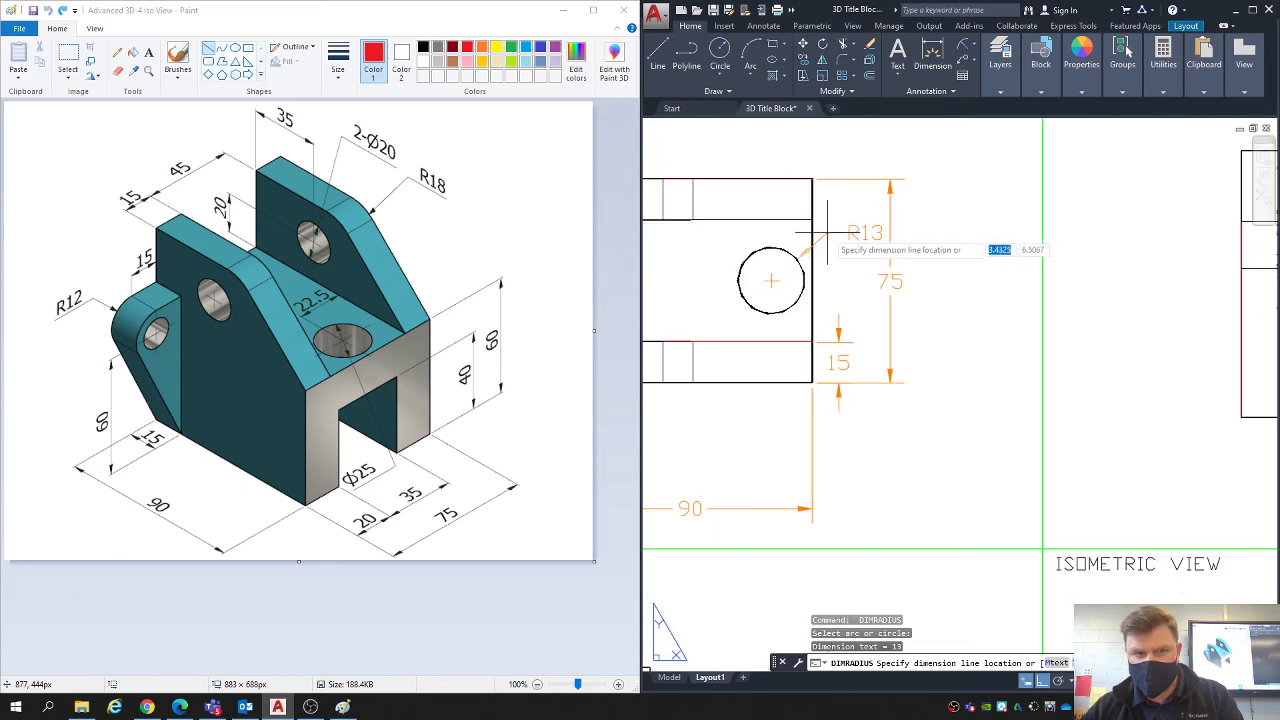
key("Escape")
key("Escape")
key("Escape")
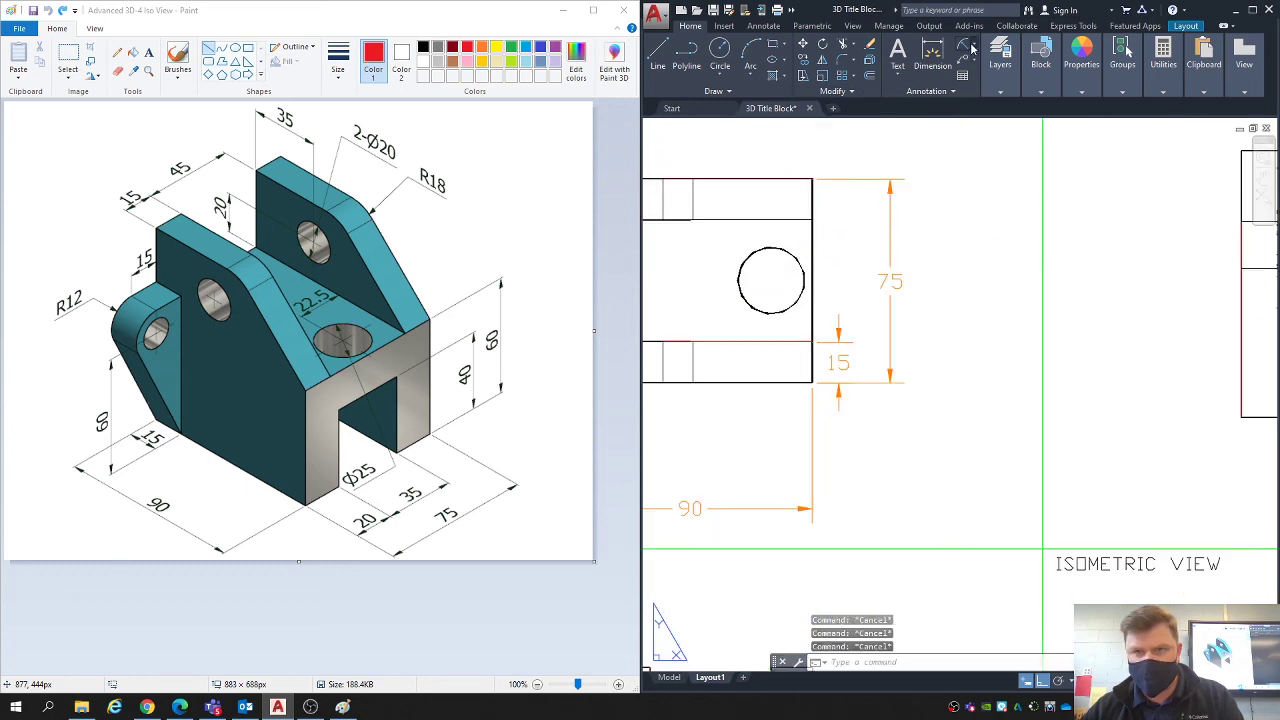
- Add a diameter dimension to the top view's hole, placing its text to the upper right of the circle
left_click(966, 46)
left_click(996, 203)
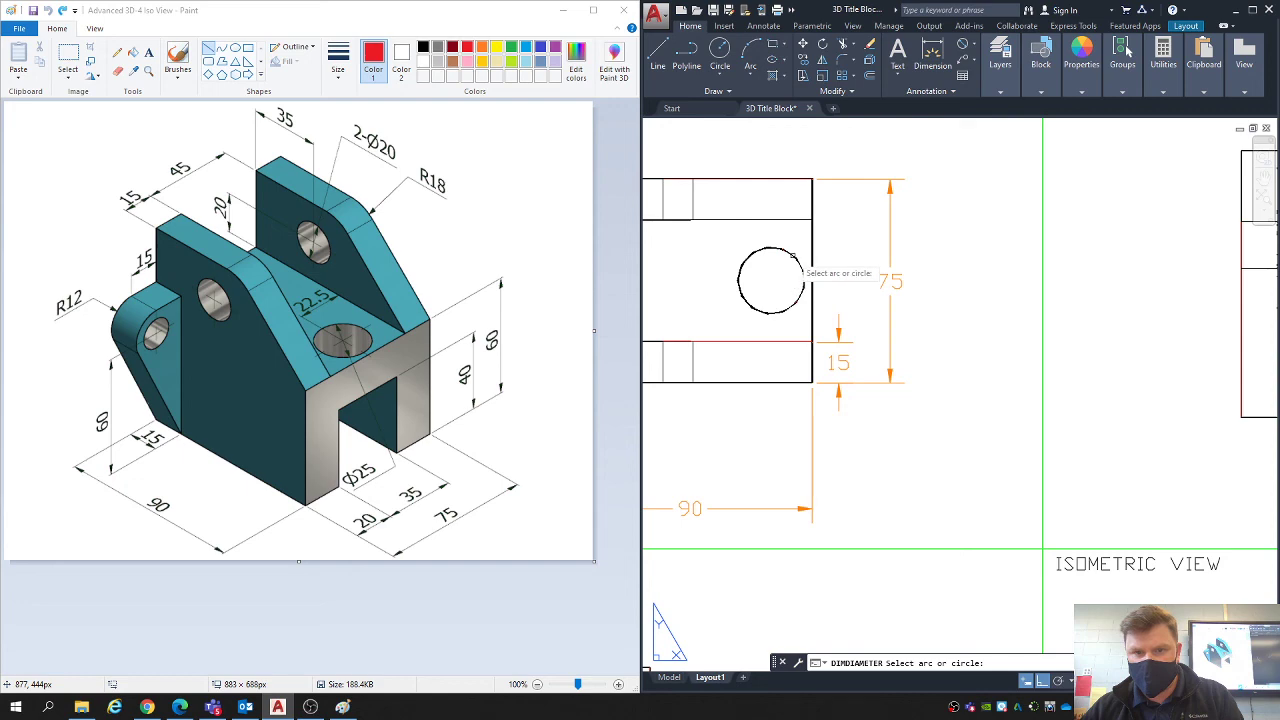
left_click(796, 257)
left_click(843, 235)
scroll(843, 235, "down", 2)
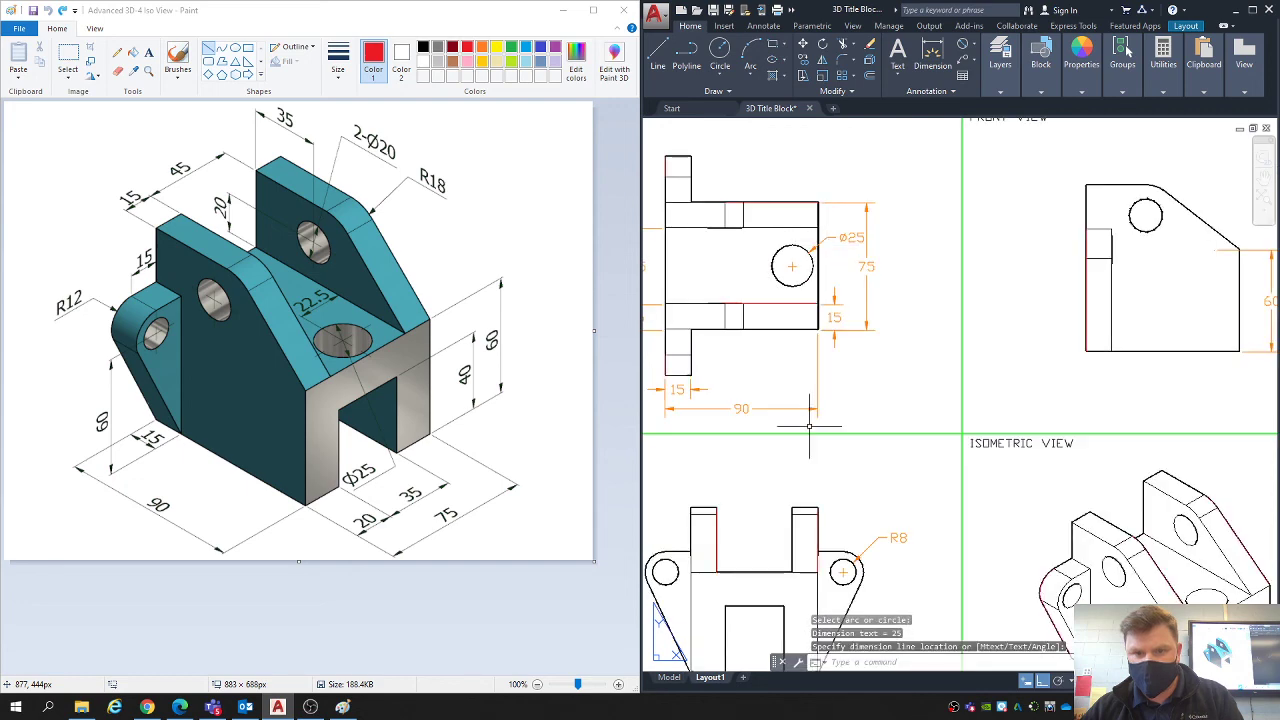
- Add a radius dimension to the rounded outer arc of the side view's left lug, with its text outside the part
middle_click_drag(809, 426, 871, 311)
scroll(930, 455, "down", 2)
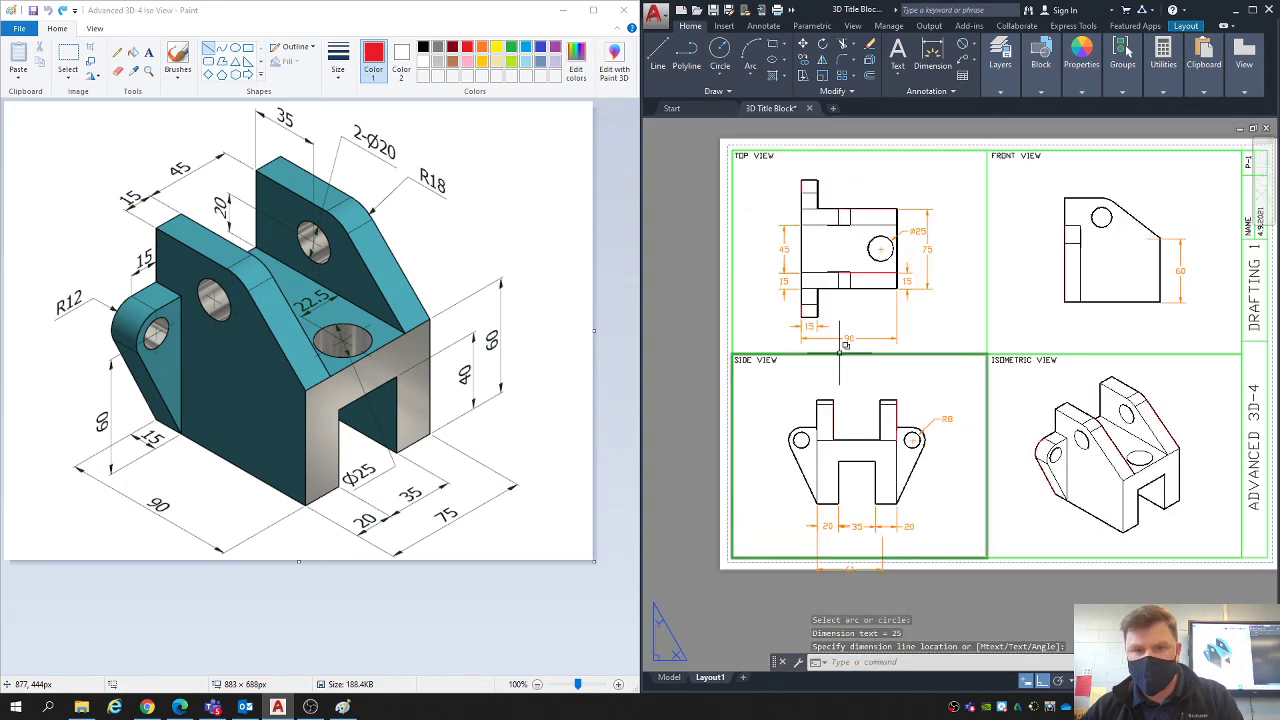
left_click(976, 50)
left_click(990, 175)
scroll(819, 443, "up", 2)
left_click(776, 428)
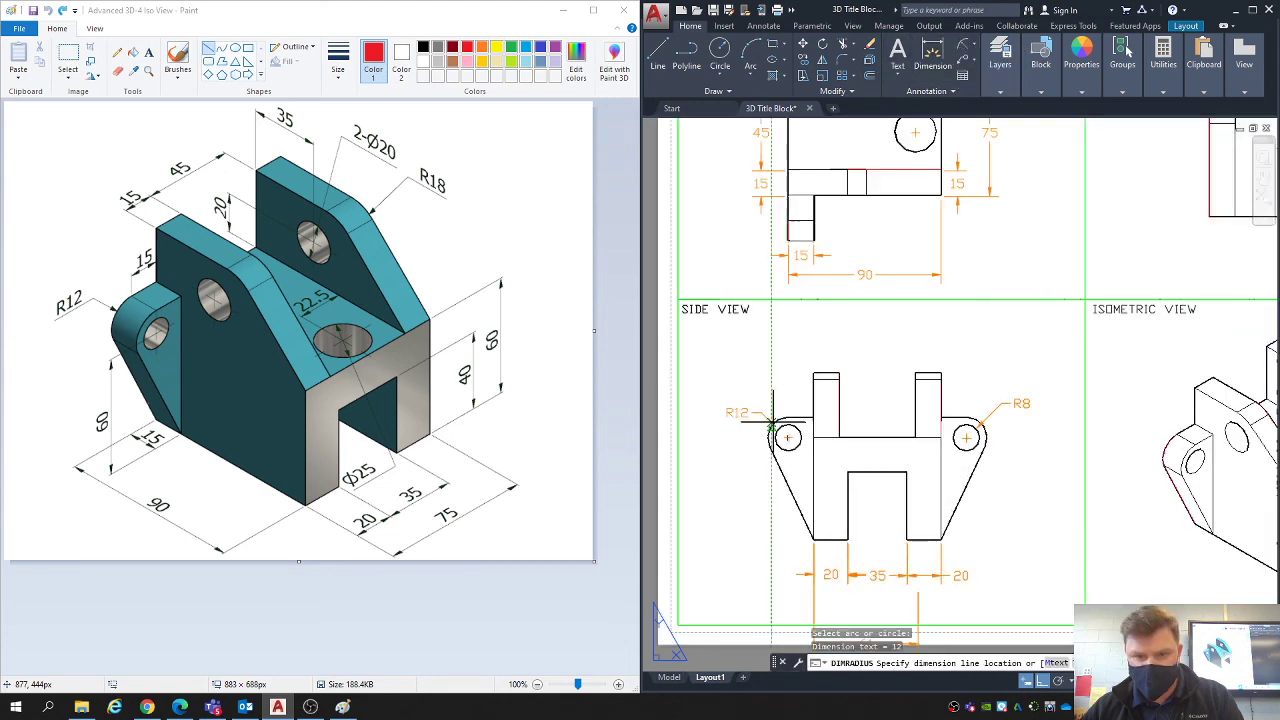
left_click(772, 420)
- Try a radius dimension on the front view's hole and erase it
scroll(770, 418, "down", 2)
middle_click_drag(943, 433, 930, 435)
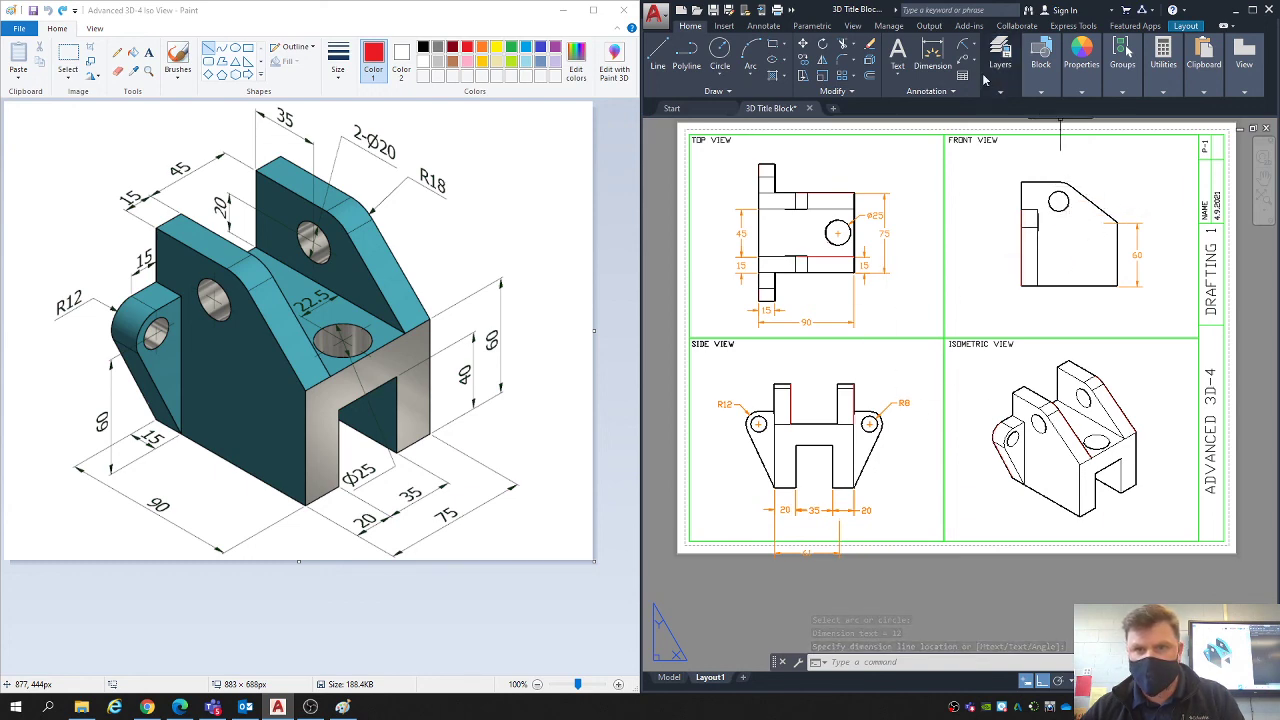
left_click(963, 45)
middle_click_drag(1089, 239, 1075, 269)
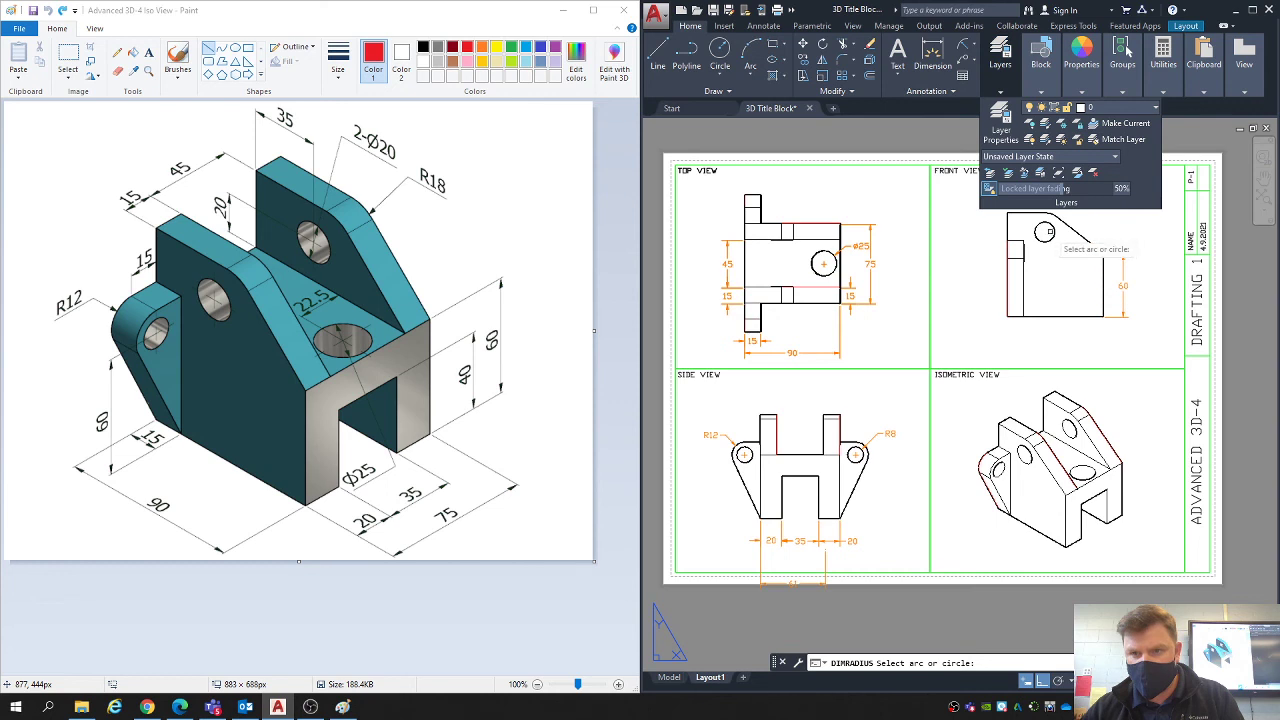
left_click(1051, 226)
scroll(1094, 223, "up", 2)
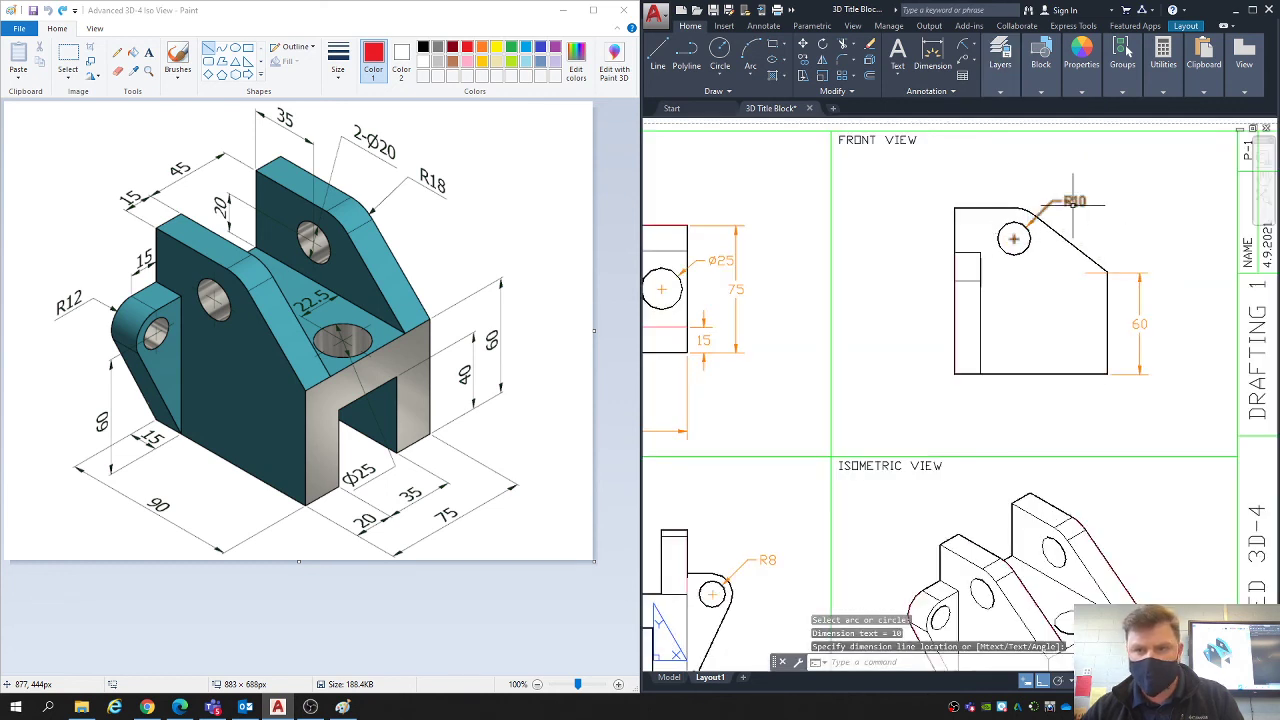
left_click(1073, 205)
key("Delete")
- Add a diameter dimension to the front view's hole, placing its text above the sloped edge
left_click(974, 45)
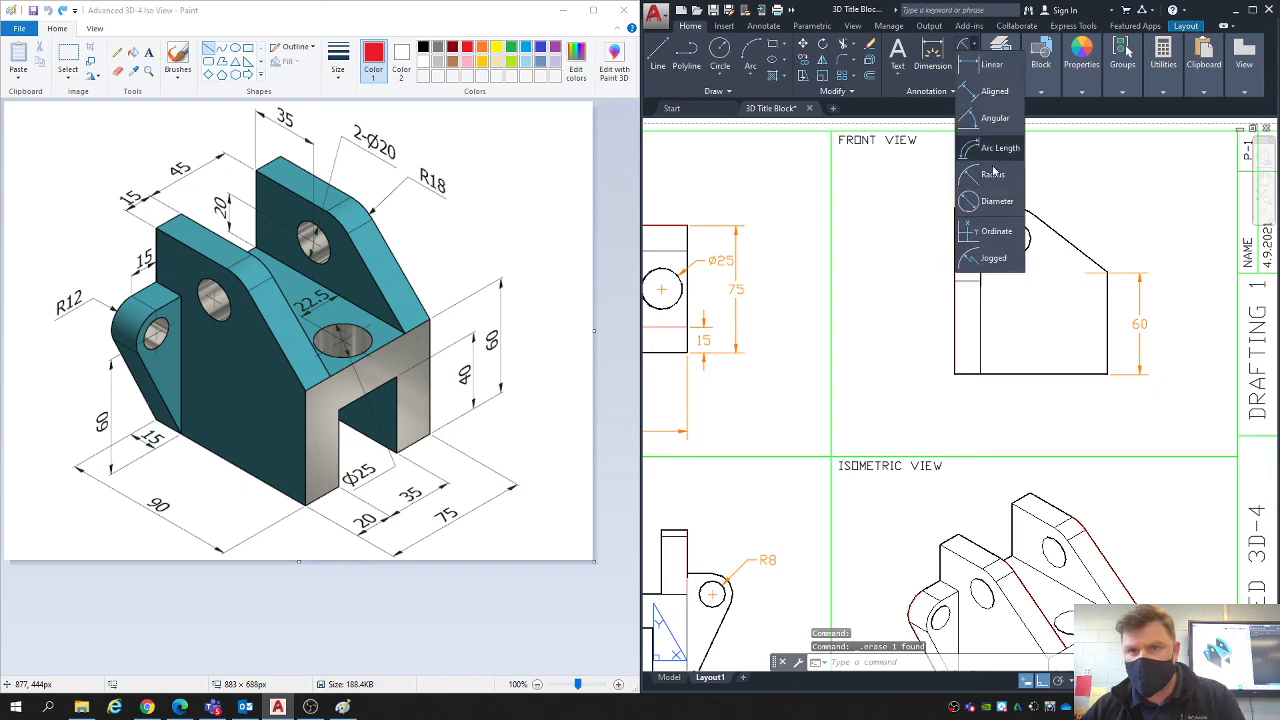
left_click(997, 201)
left_click(1022, 224)
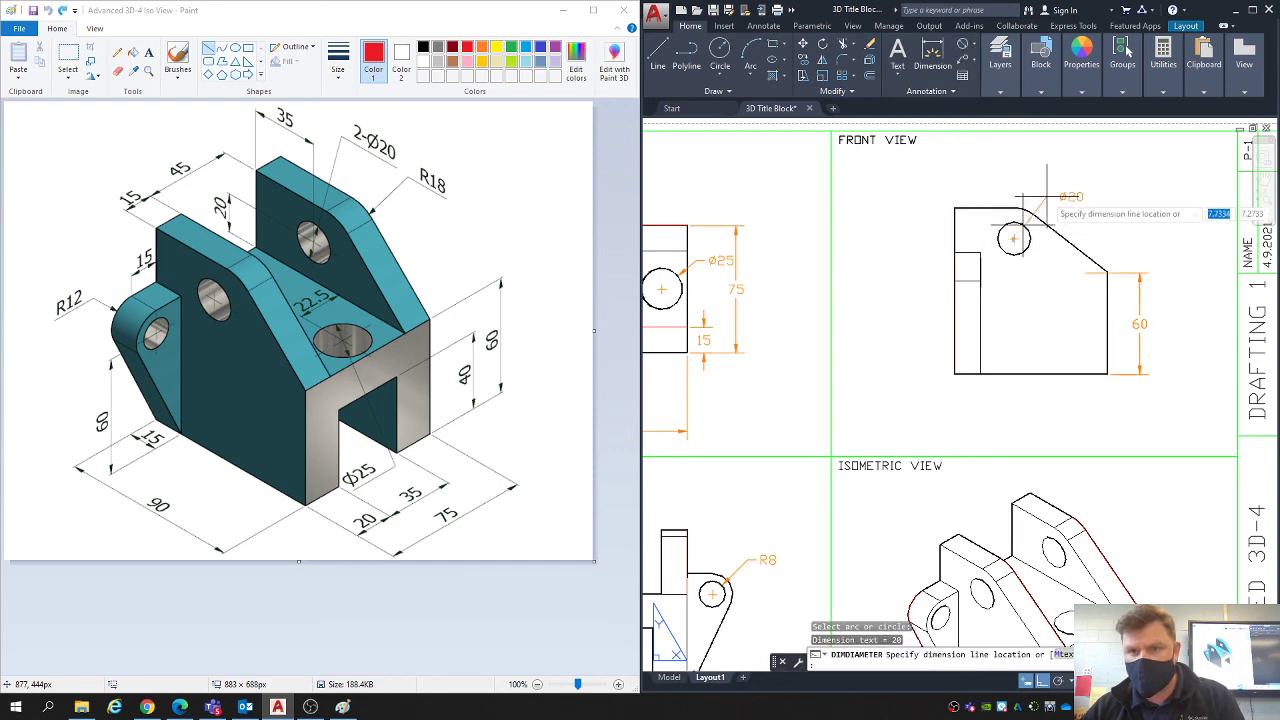
left_click(1047, 197)
- Stretch the right extension line origin of the side view's overall width dimension onto the base's lower right corner
scroll(945, 373, "up", 2)
middle_click_drag(941, 371, 994, 357)
scroll(957, 354, "down", 4)
middle_click_drag(849, 499, 844, 385)
scroll(844, 468, "up", 2)
left_click(846, 481)
left_click(827, 479)
left_click(830, 460)
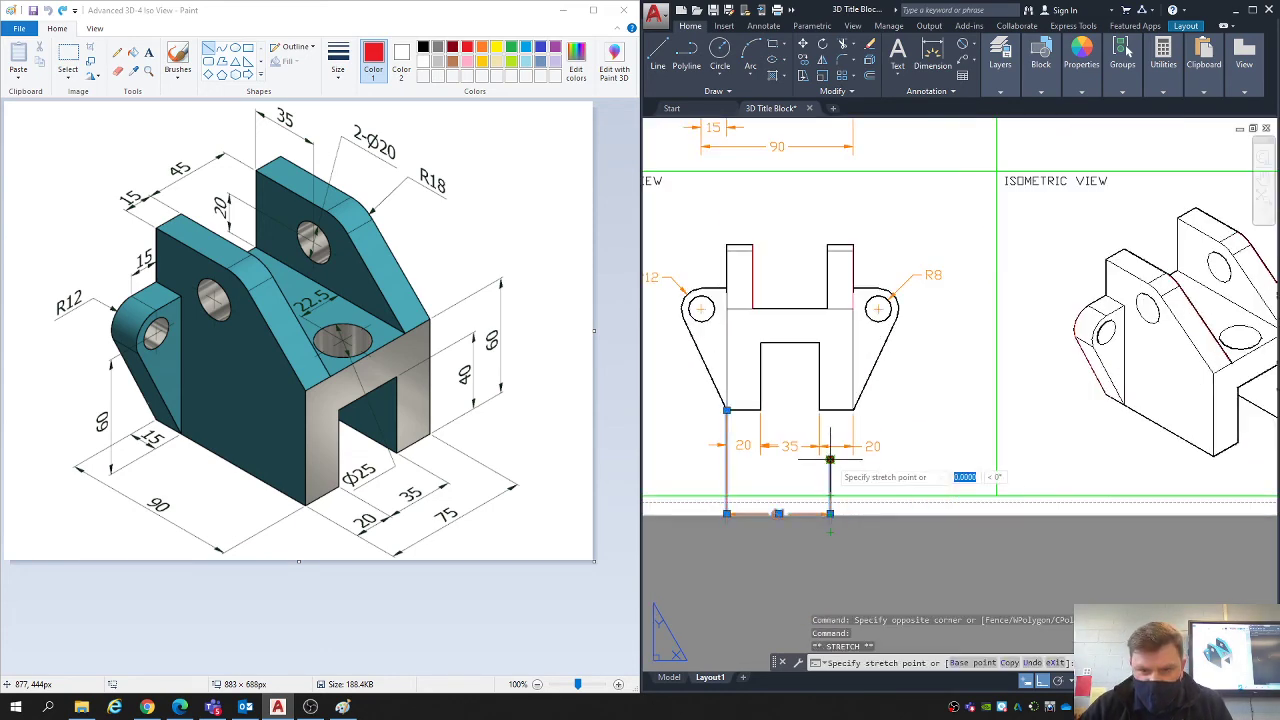
left_click(852, 409)
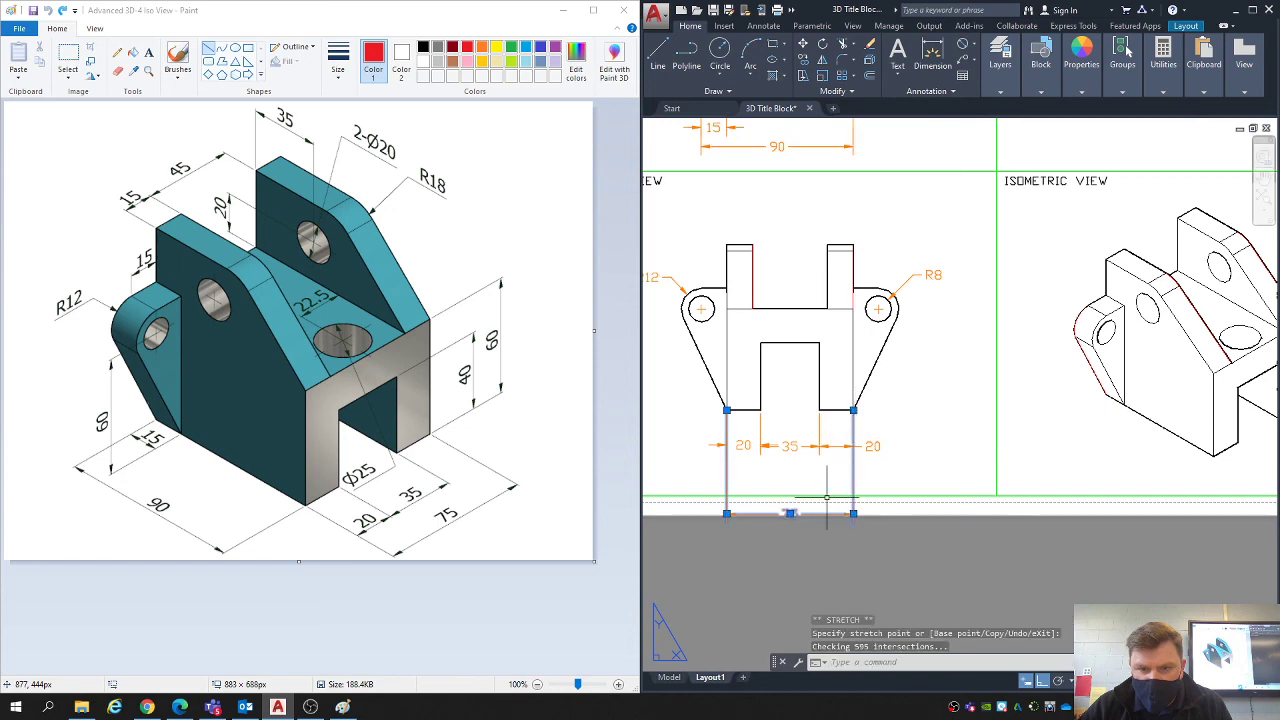
- Move the overall width dimension line up inside the sheet border, just beneath the leg and slot dimensions, and deselect it
left_click(853, 513)
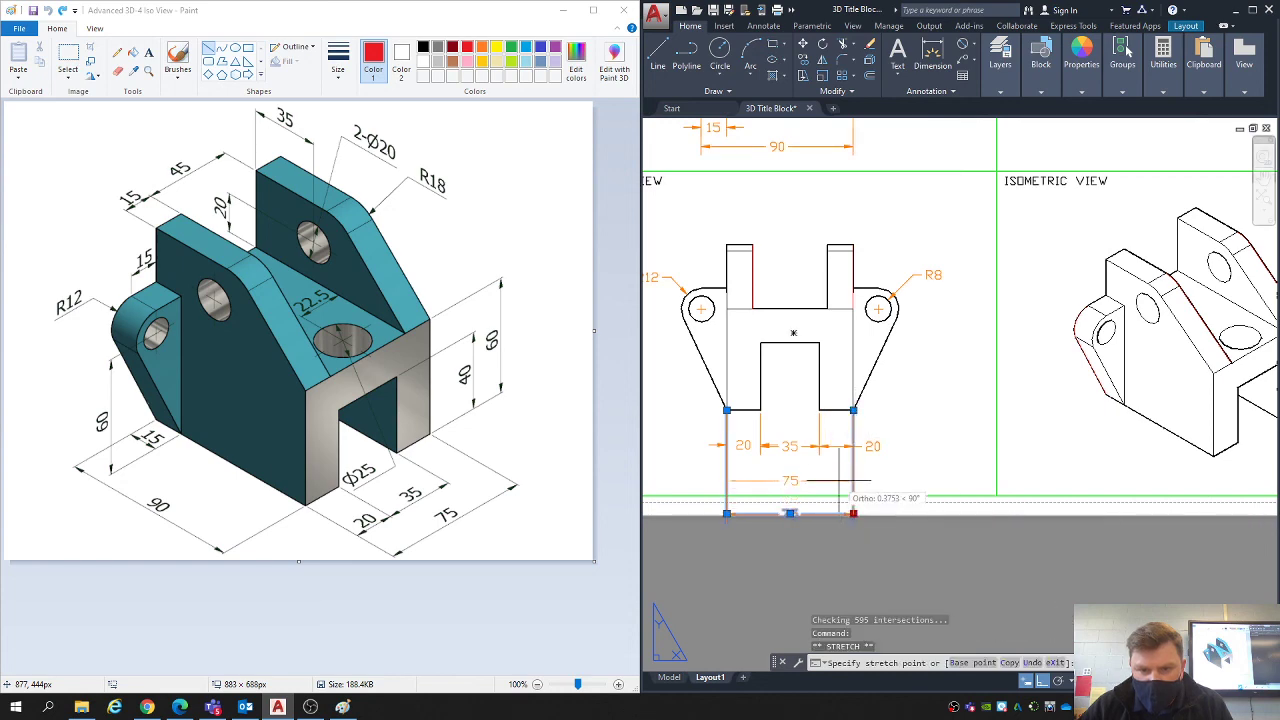
left_click(853, 472)
scroll(873, 442, "up", 2)
scroll(870, 446, "down", 4)
key("Escape")
key("Escape")
key("Escape")
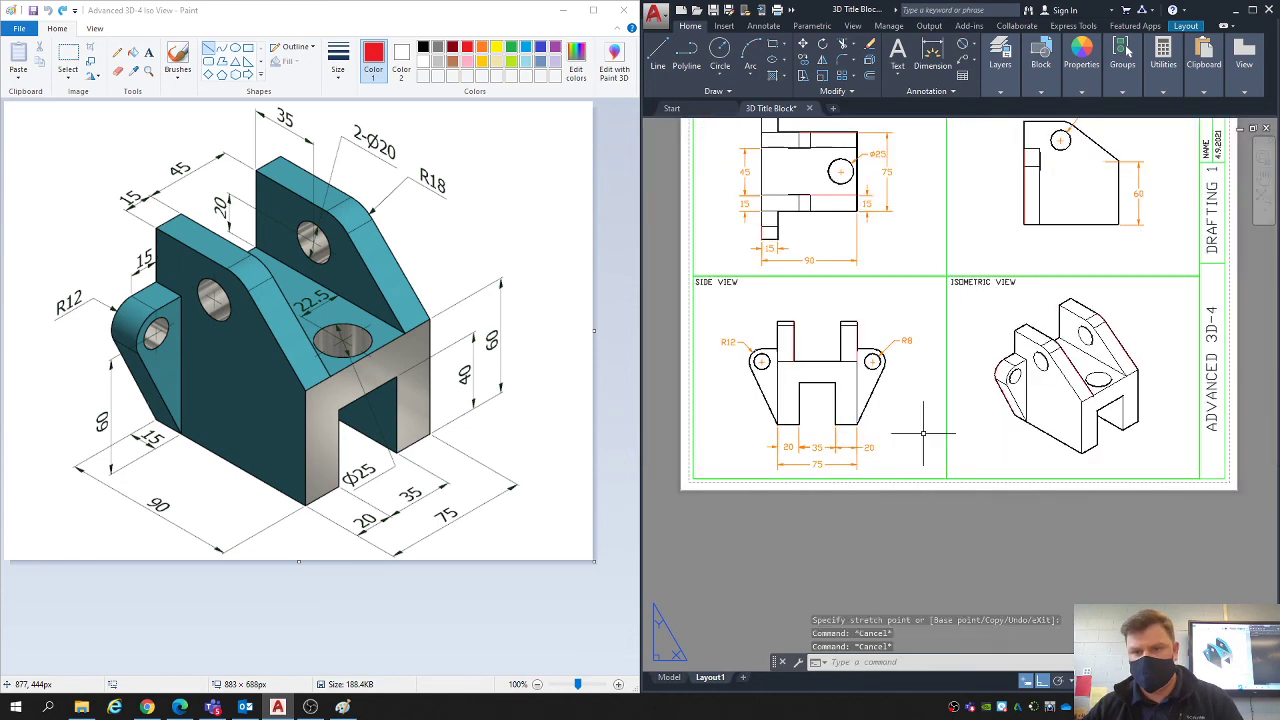
middle_click_drag(1007, 384, 1010, 470)
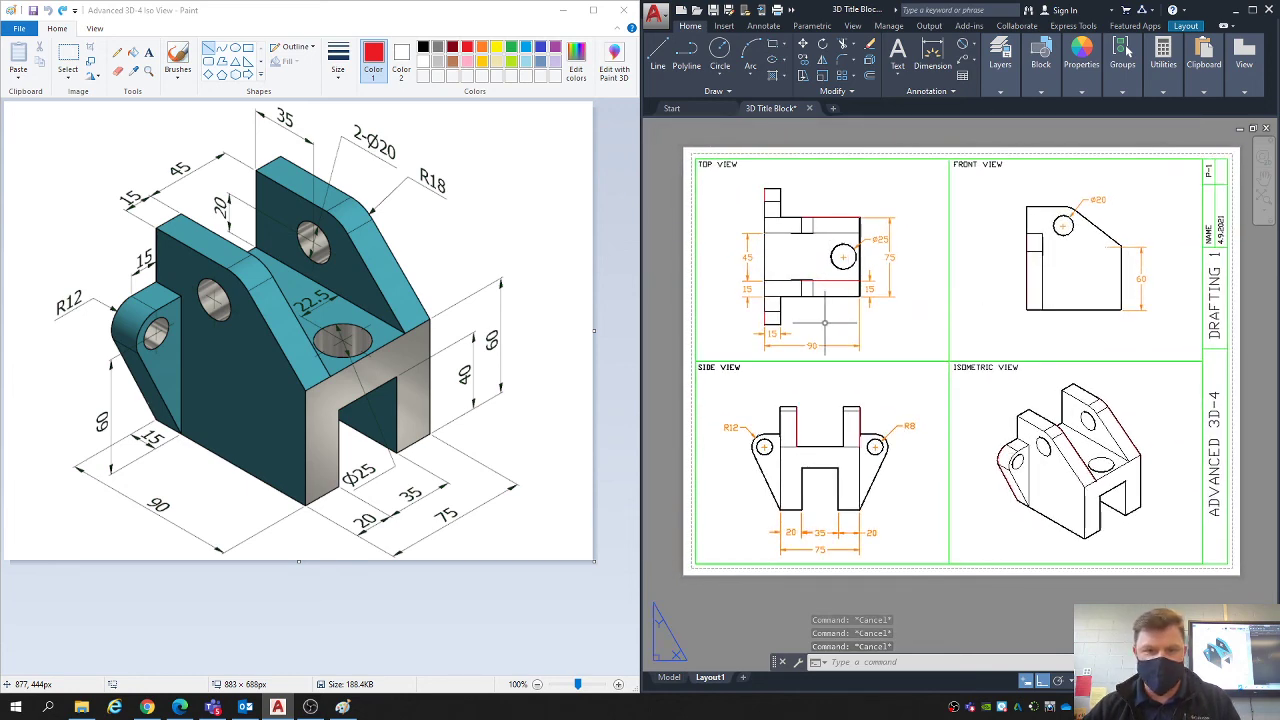
middle_click_drag(938, 325, 940, 328)
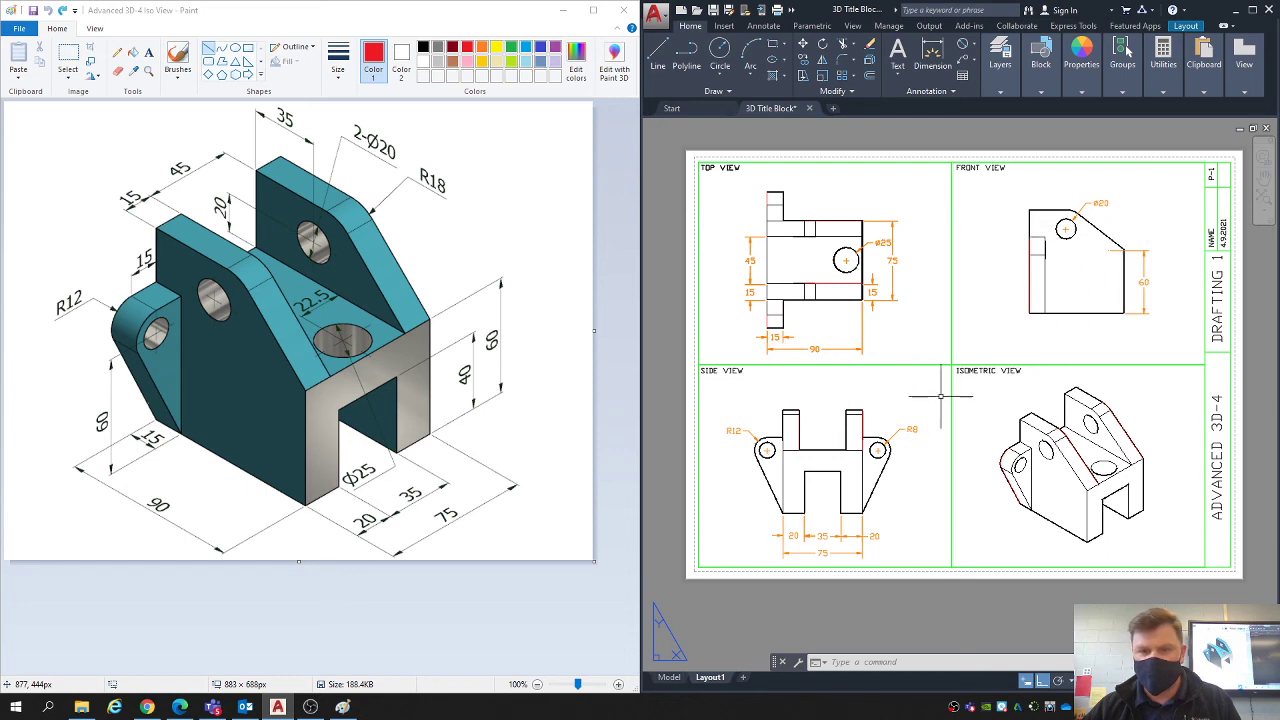
middle_click_drag(940, 396, 936, 394)
key("Escape")
key("Escape")
key("Escape")
- Maximize the drawing window and zoom to a window around the whole layout sheet
left_click(1252, 10)
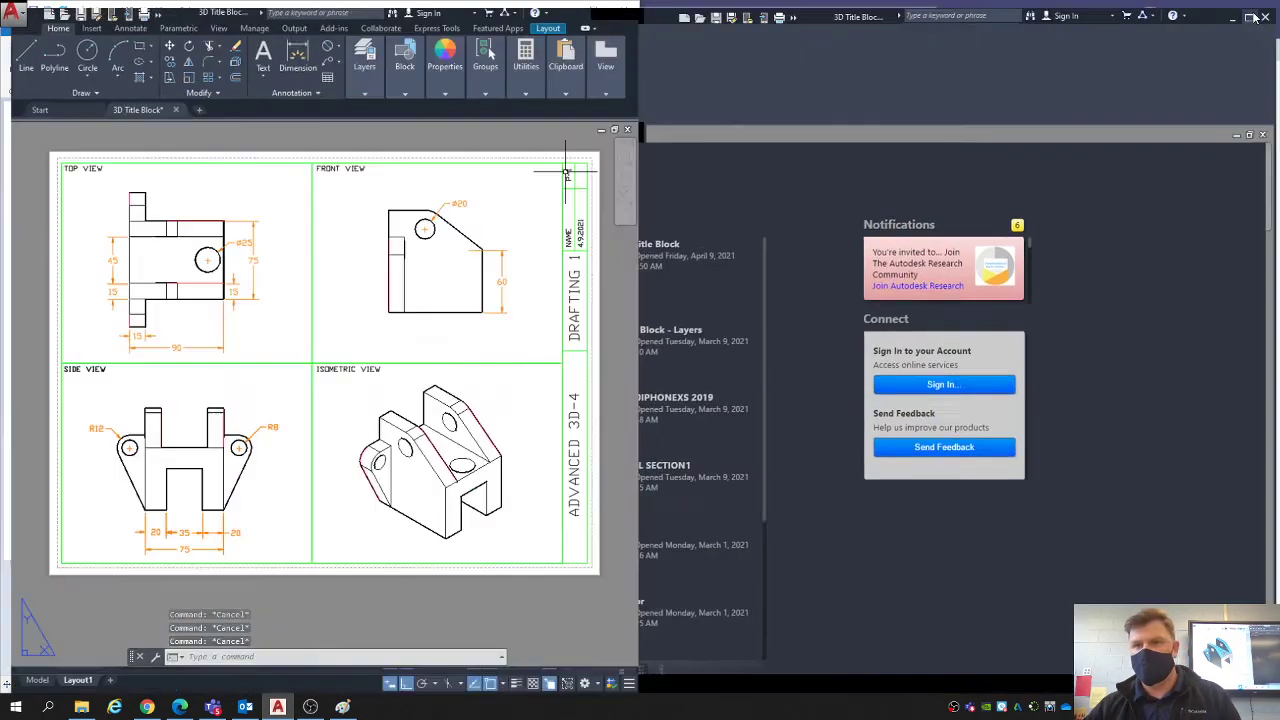
middle_click_drag(702, 344, 723, 345)
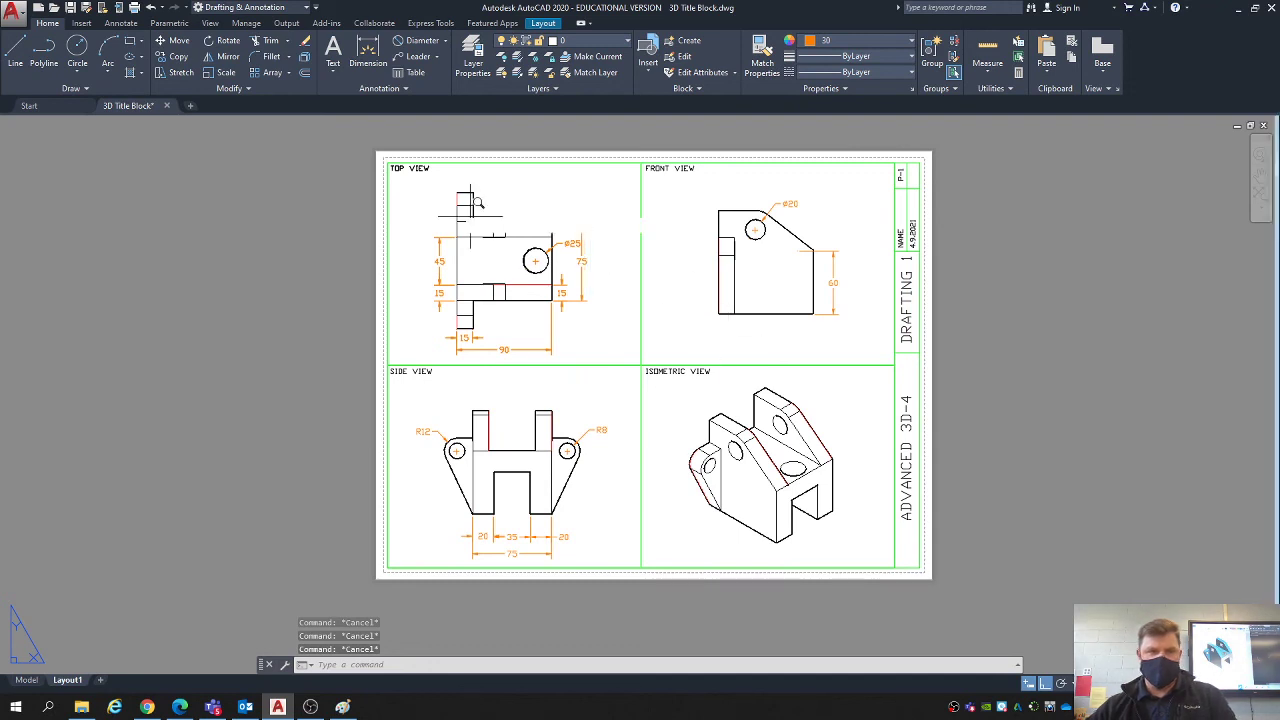
type("z")
key("Return")
left_click(359, 132)
left_click(946, 571)
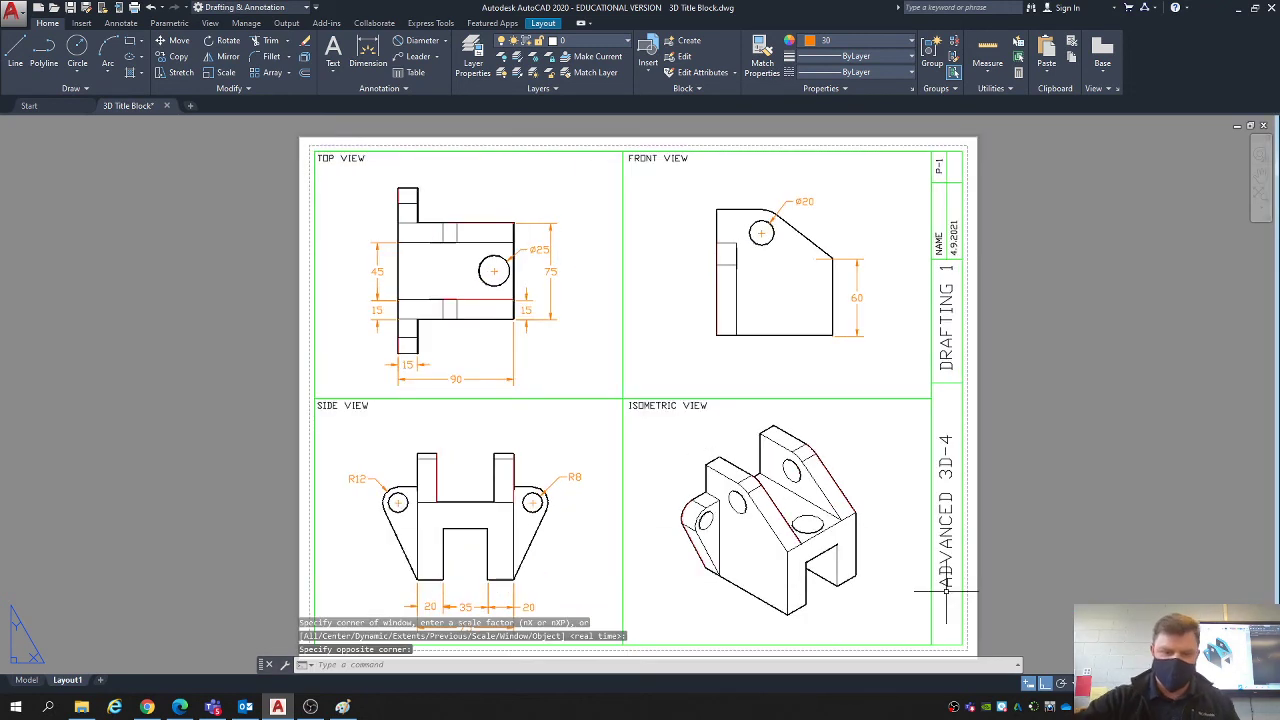